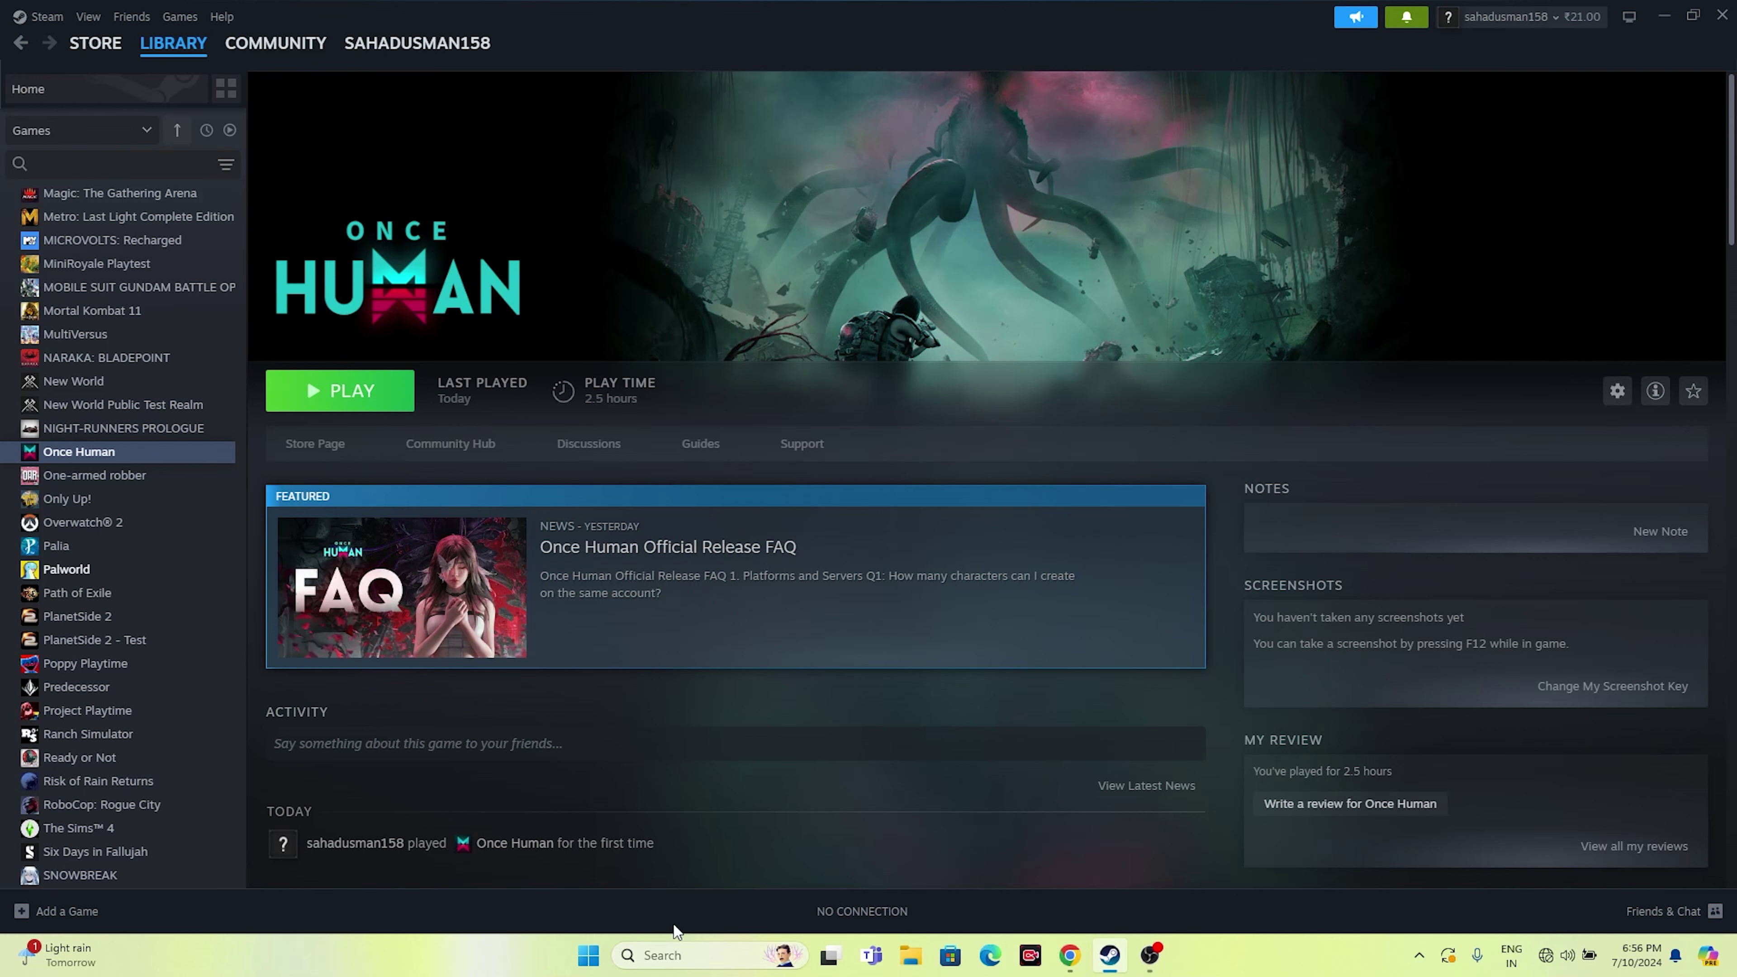
# - Display the Windows power options for restarting the computer, and close them without choosing any
pyautogui.click(589, 955)
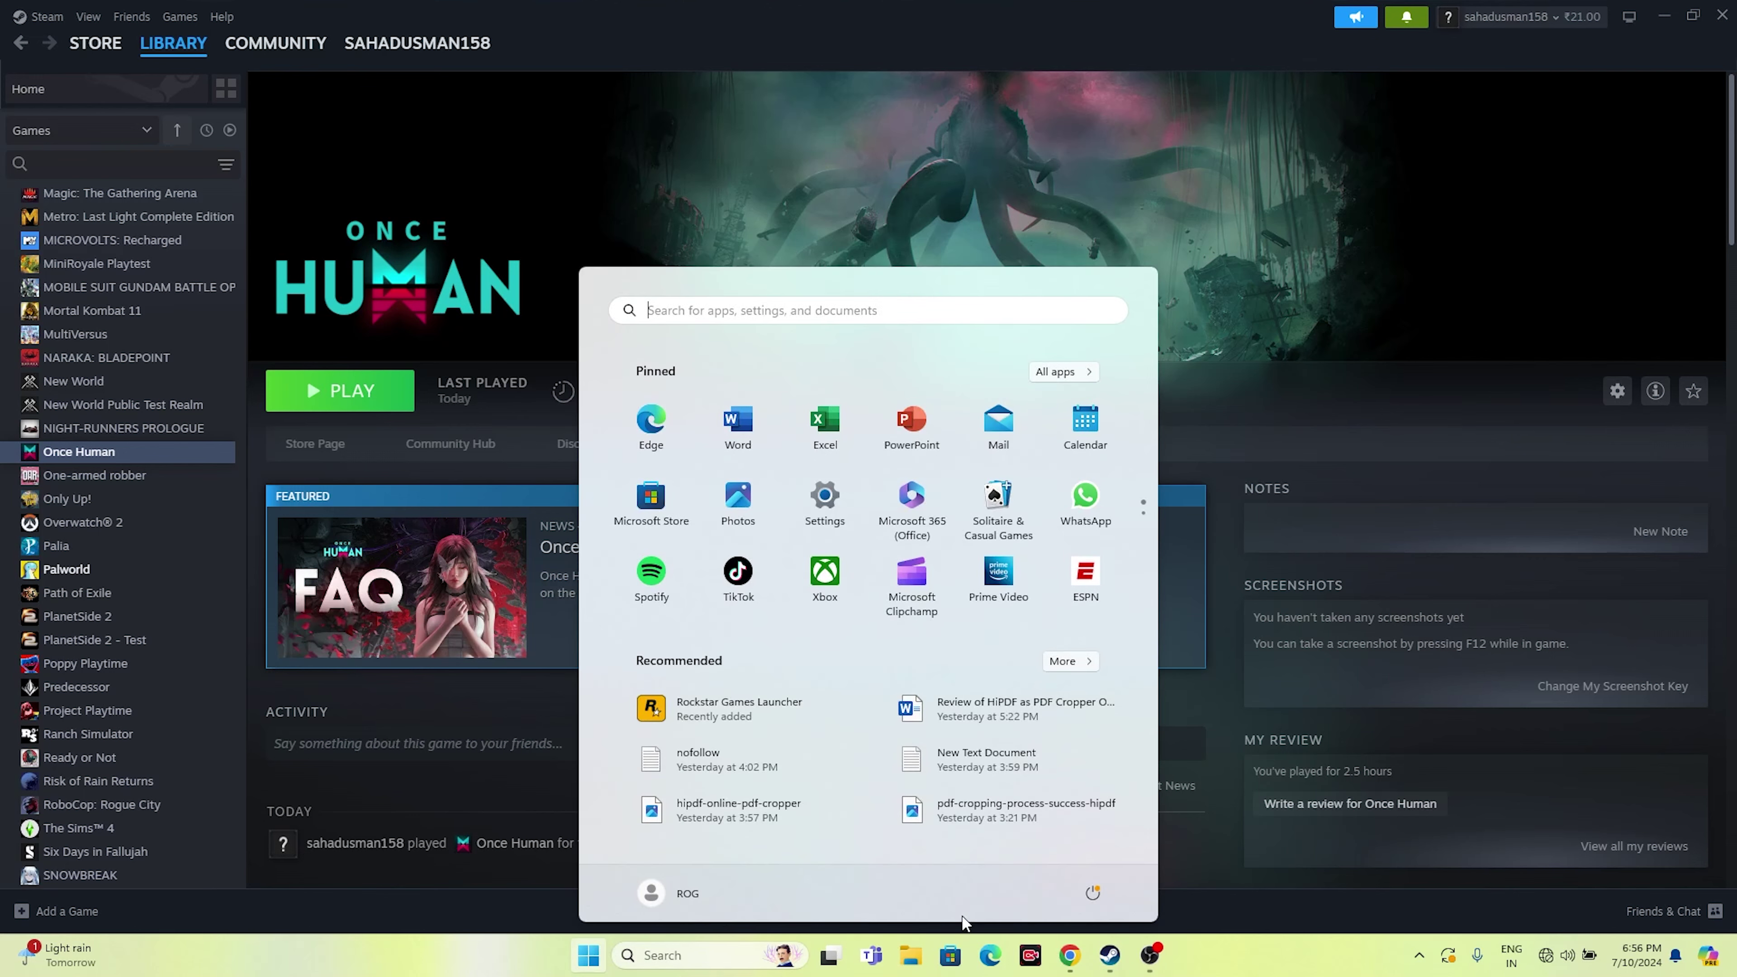
pyautogui.click(1092, 892)
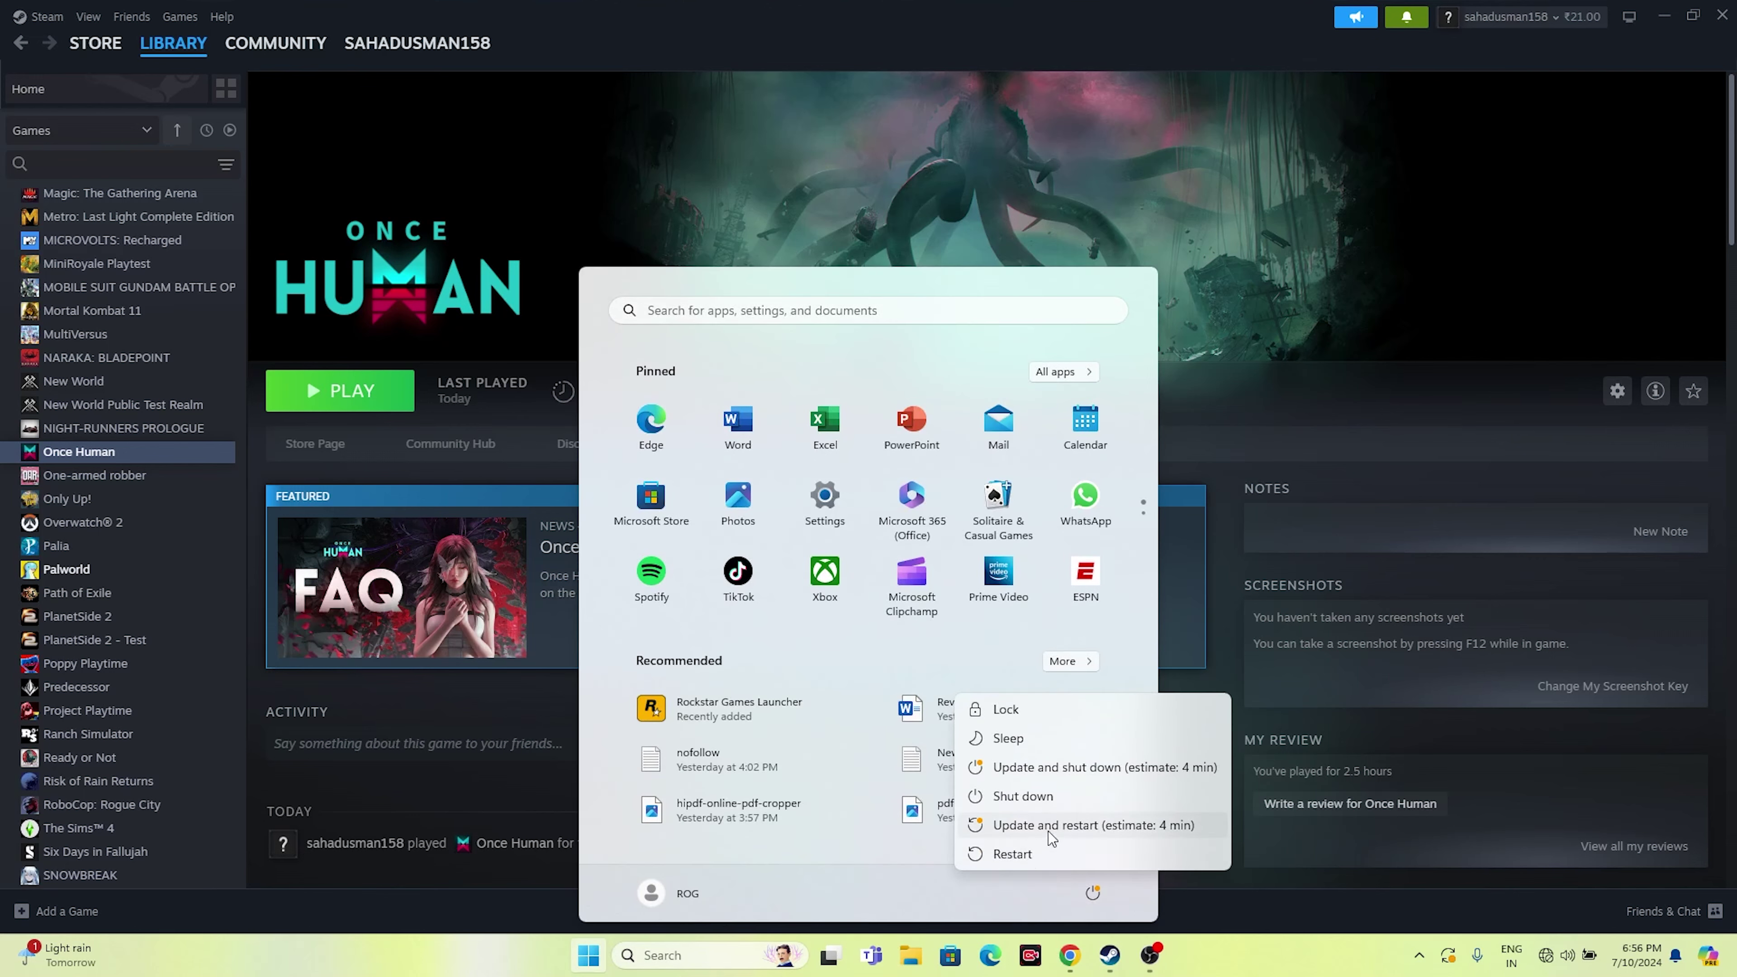
pyautogui.click(1224, 964)
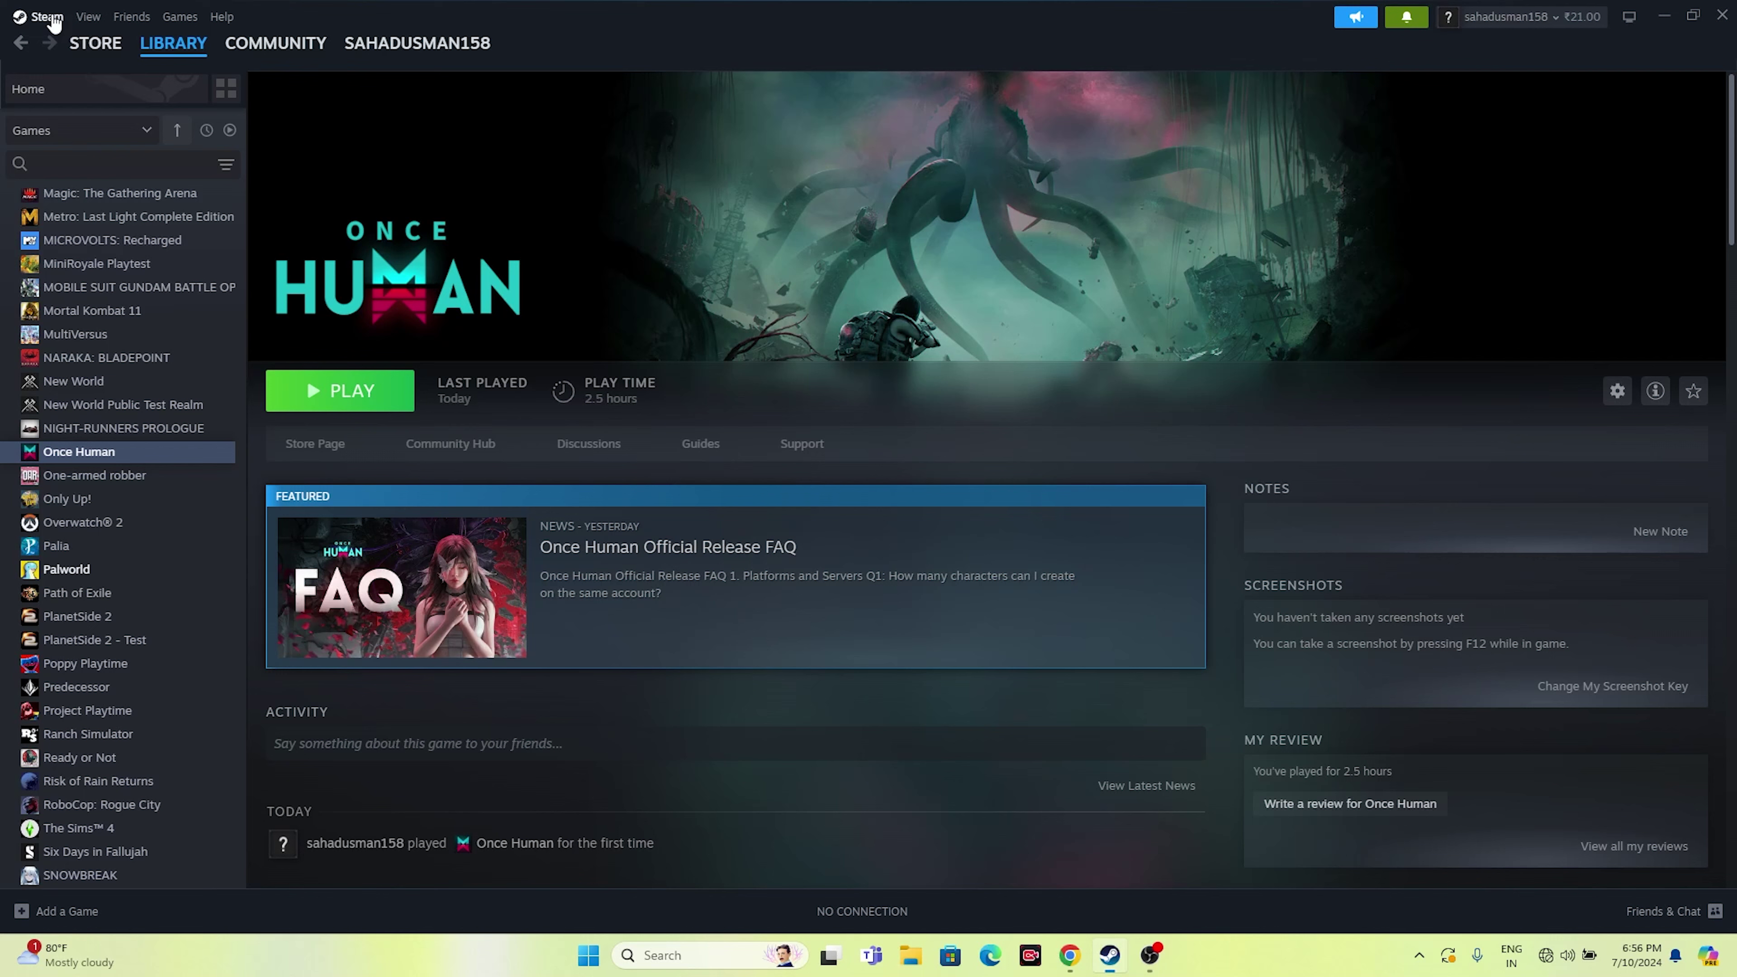
# - View Steam's Exit command without using it, minimize the client, and reopen Steam from the desktop
pyautogui.click(46, 17)
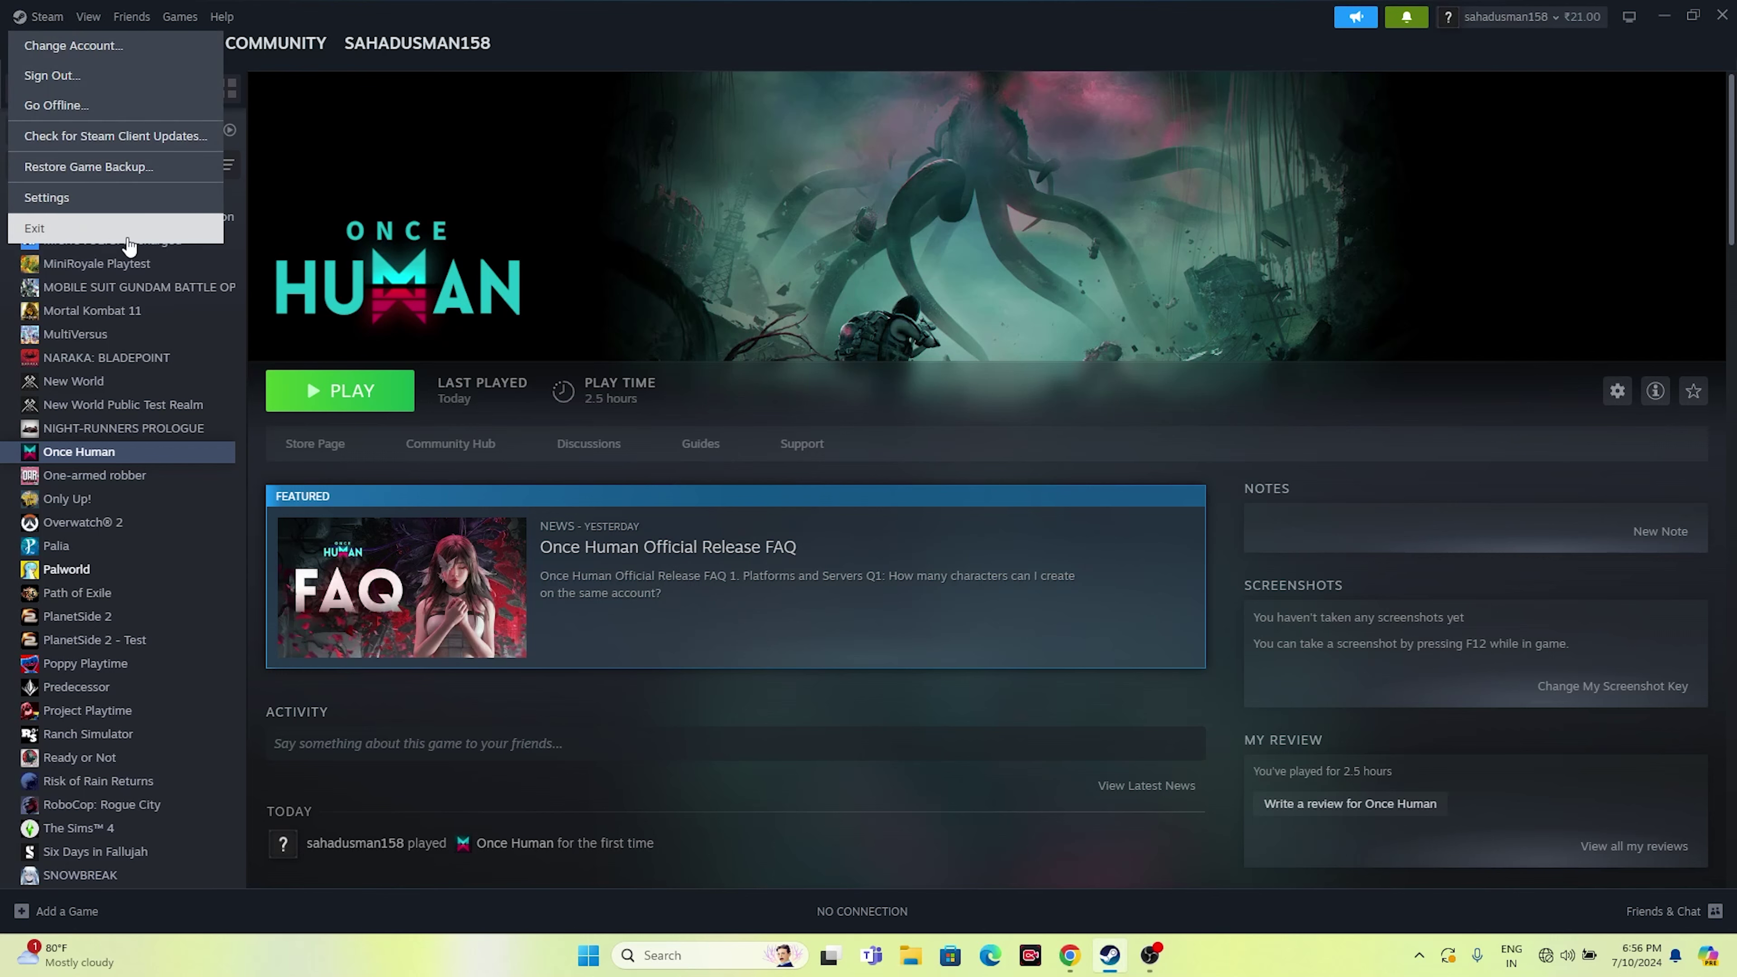
pyautogui.press('Escape')
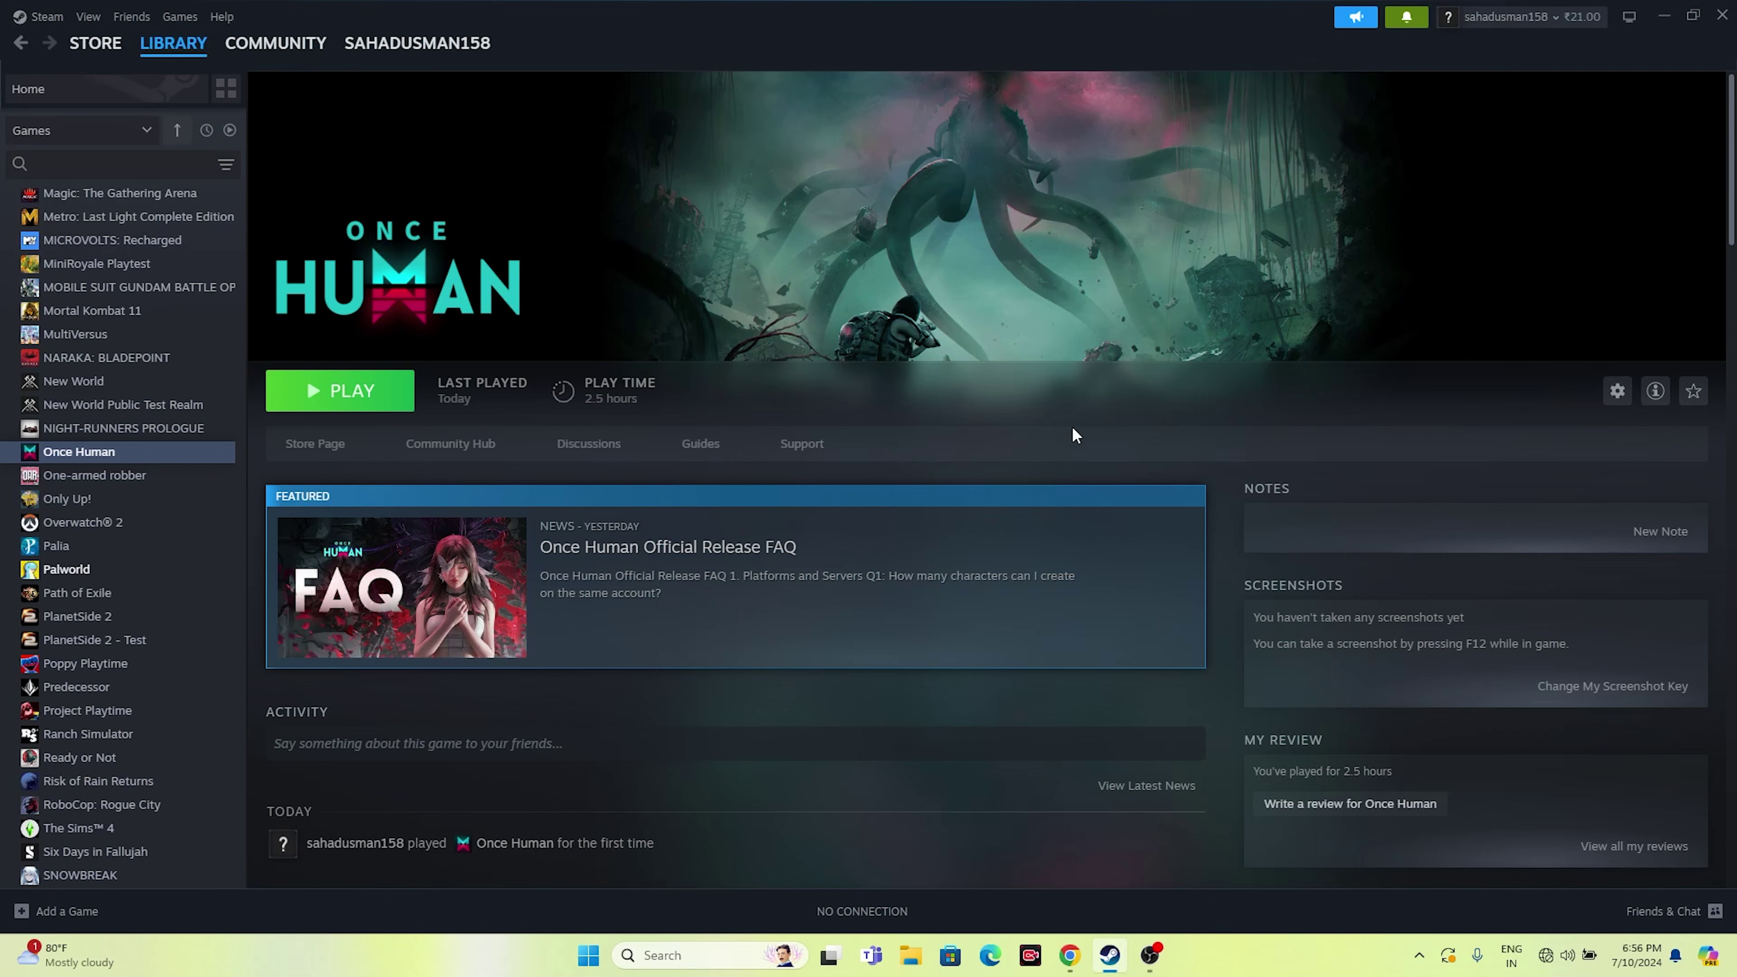
pyautogui.click(1664, 16)
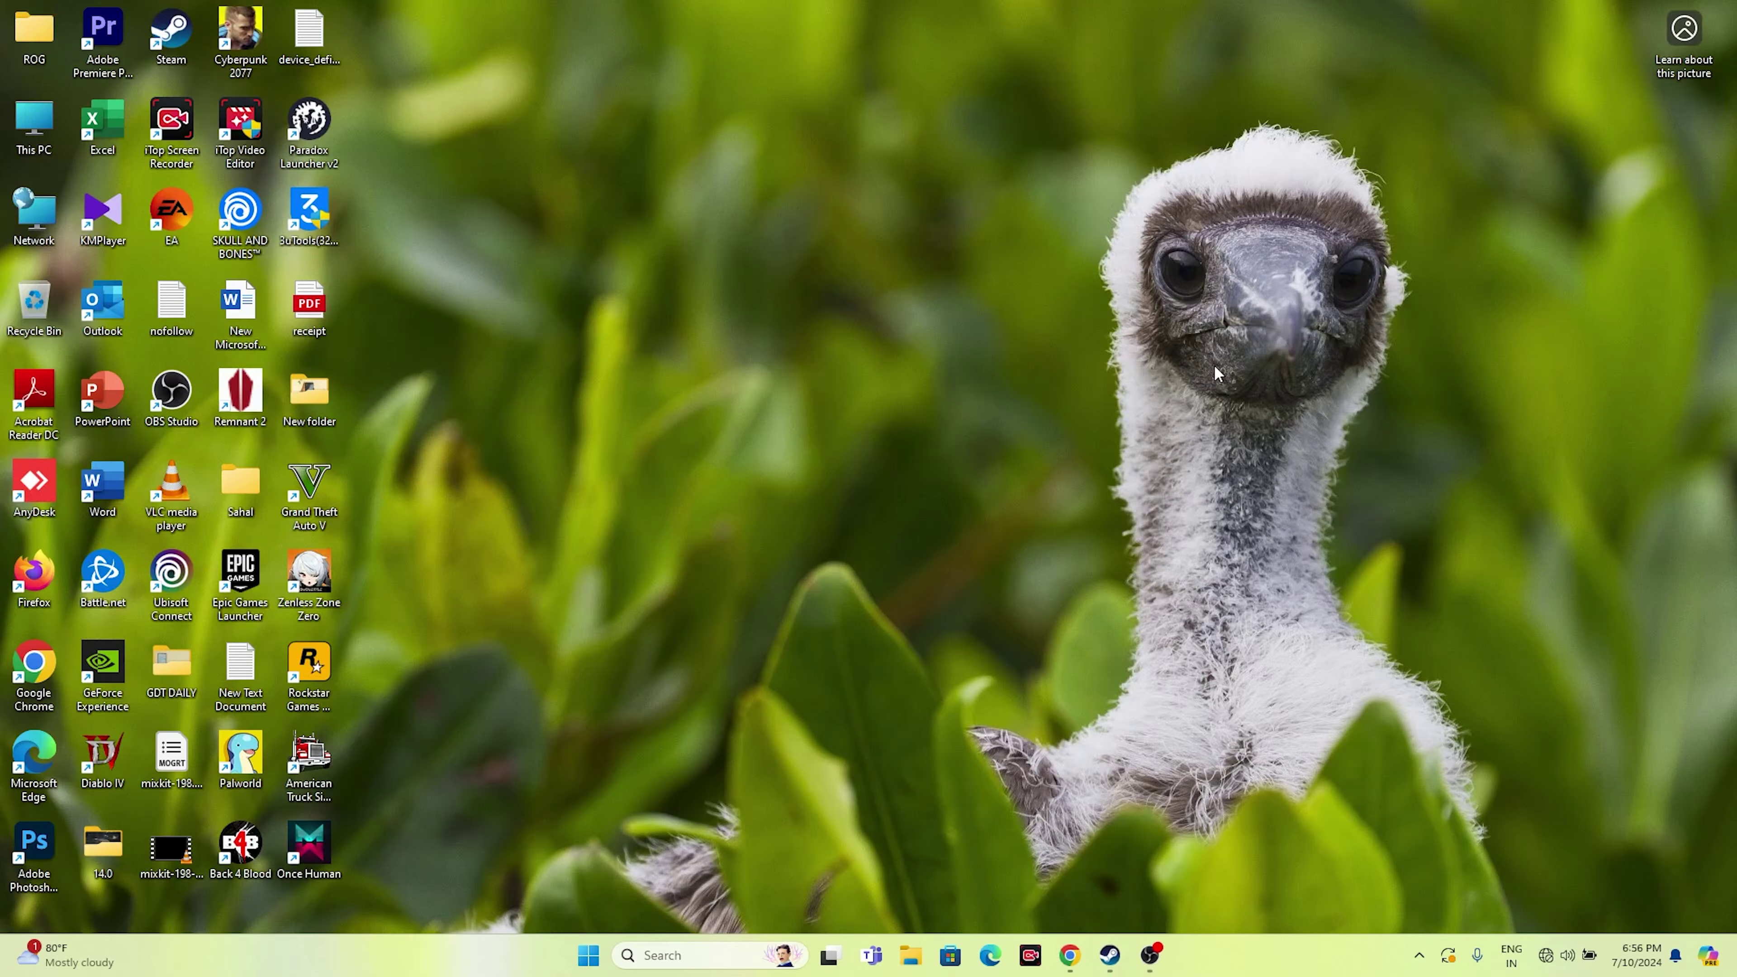
pyautogui.doubleClick(171, 38)
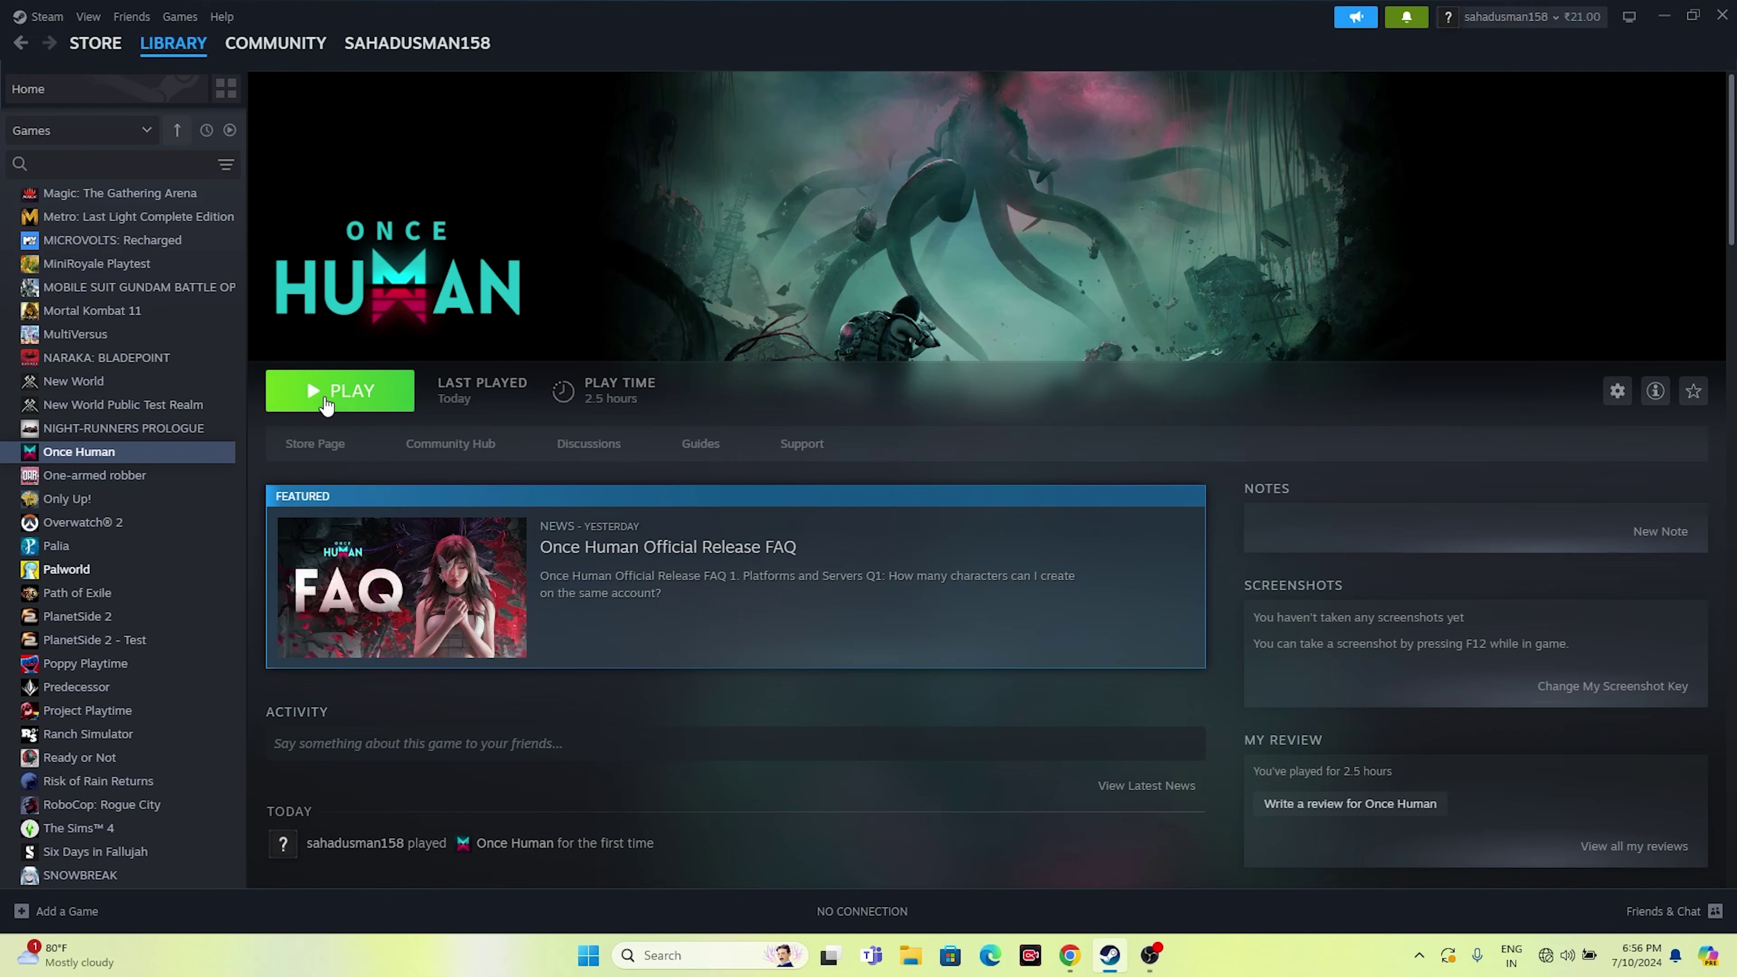
# - Try to connect the computer to the secured FTTH Wi-Fi network
pyautogui.click(1566, 956)
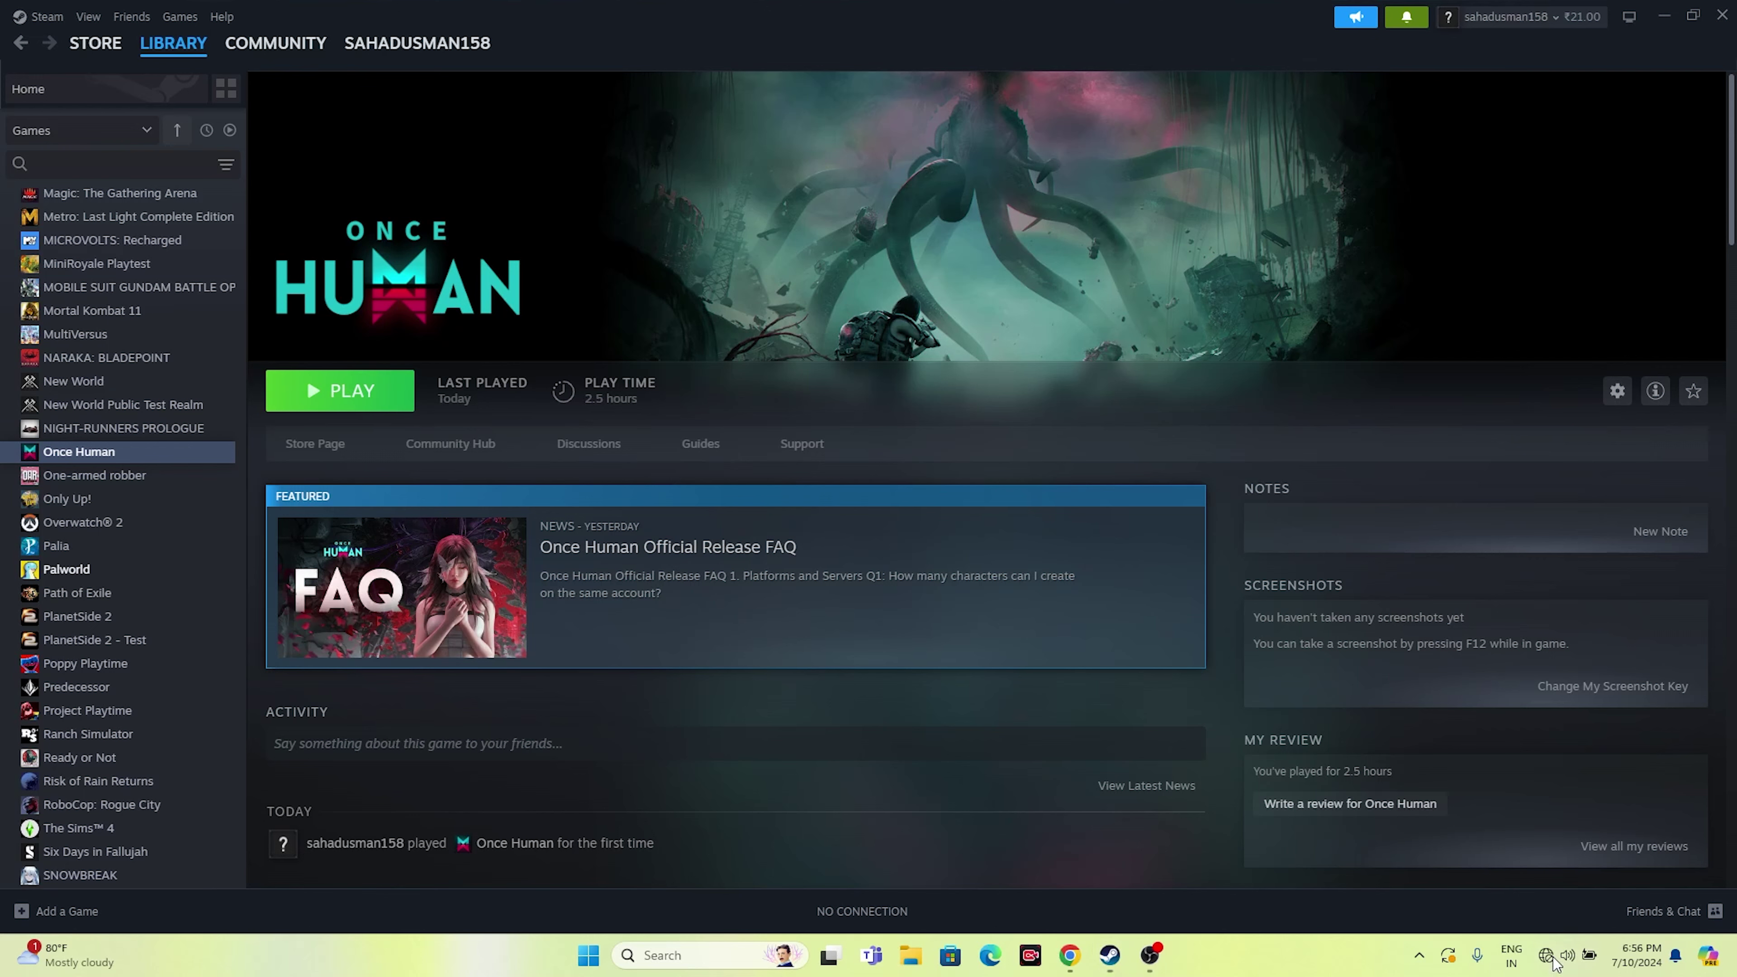
pyautogui.click(1487, 527)
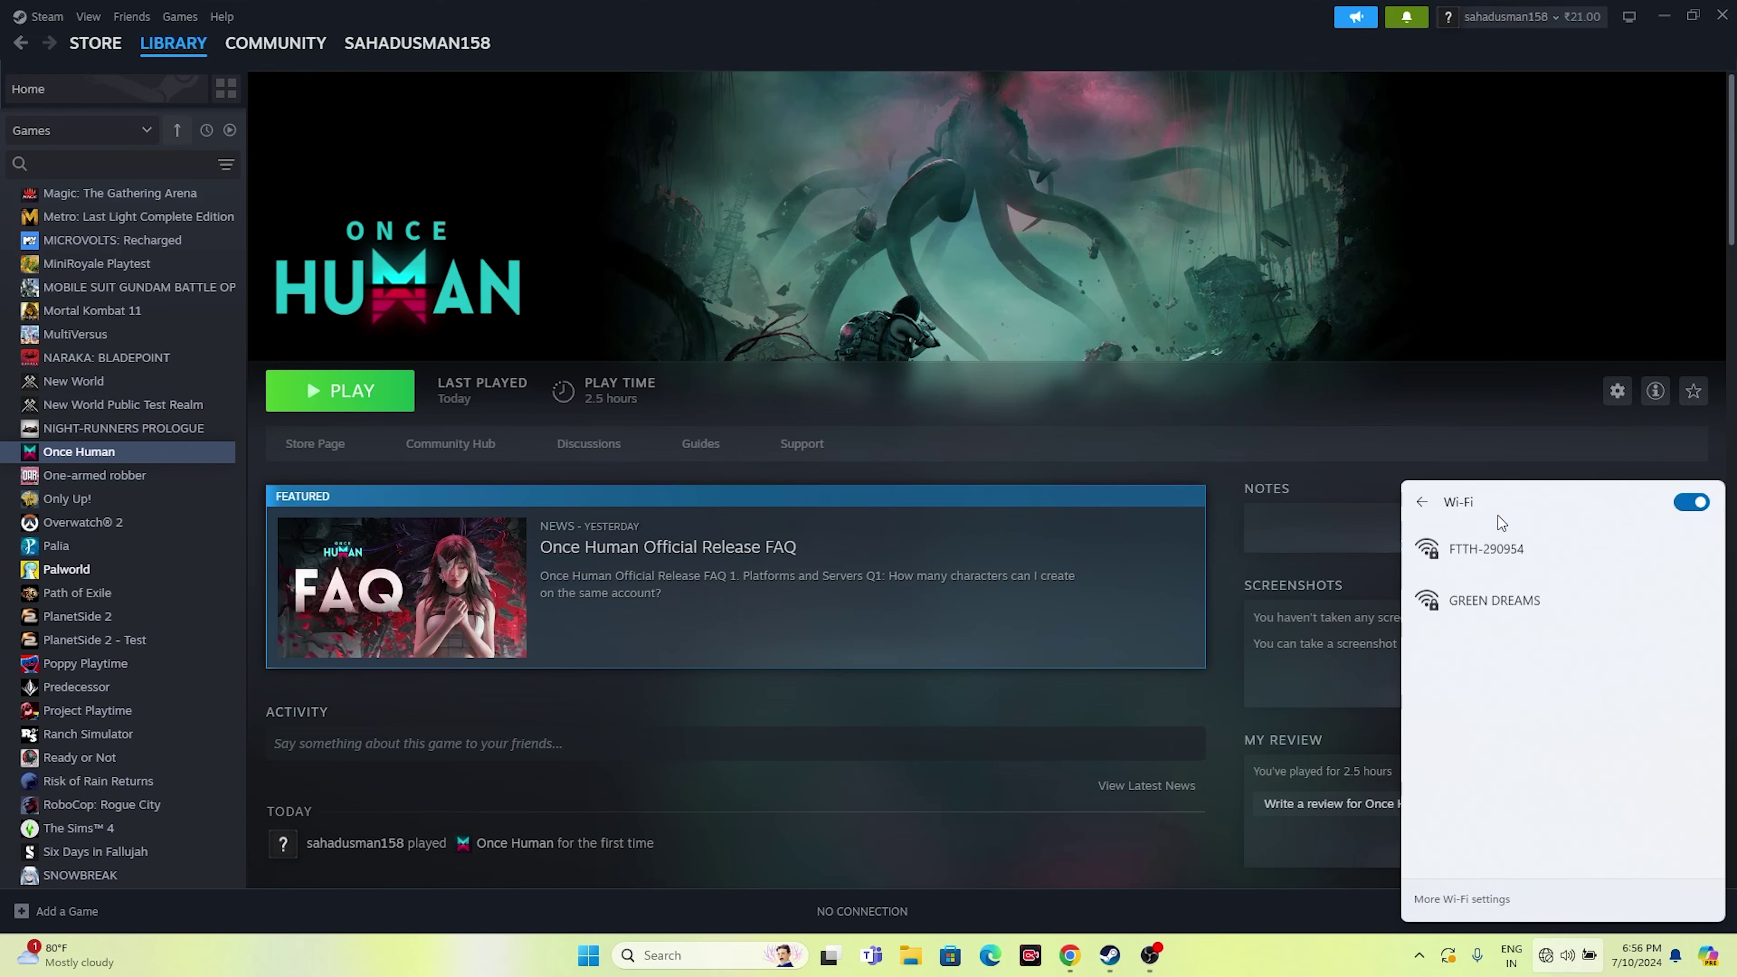
pyautogui.click(1502, 551)
pyautogui.click(1640, 626)
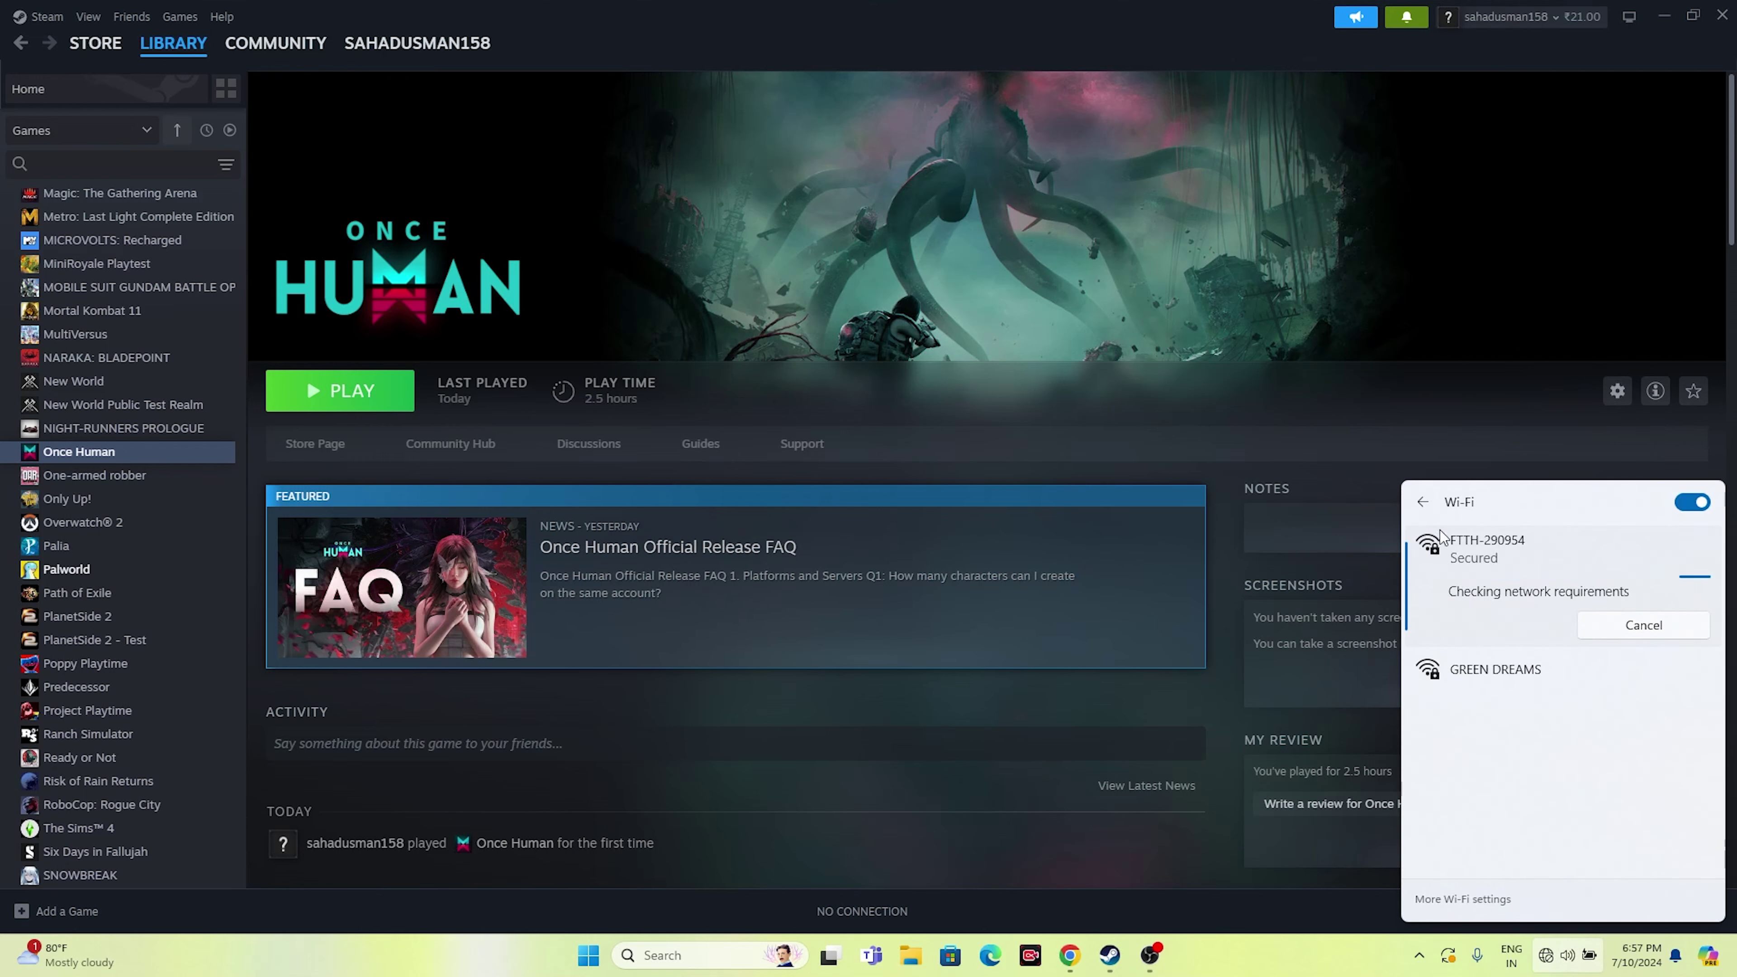
pyautogui.click(1286, 972)
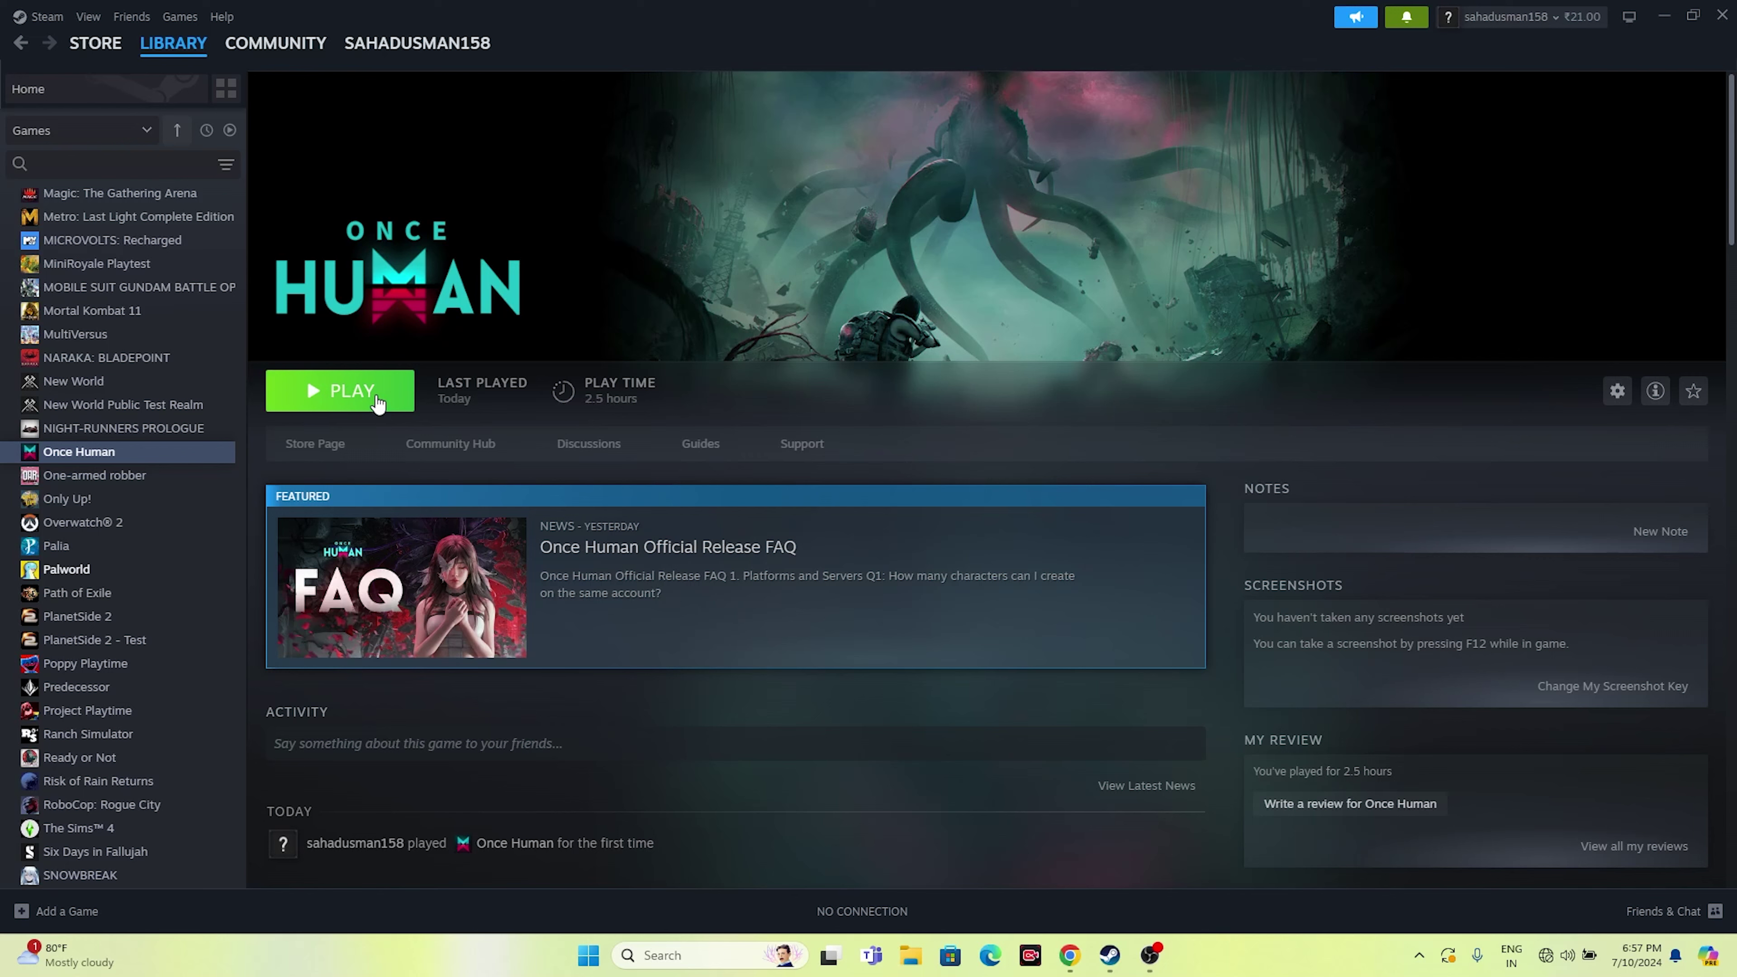
# - Locate the ONCE_HUMAN application by browsing the installed files from Once Human's Steam properties, and close those windows
pyautogui.rightClick(139, 461)
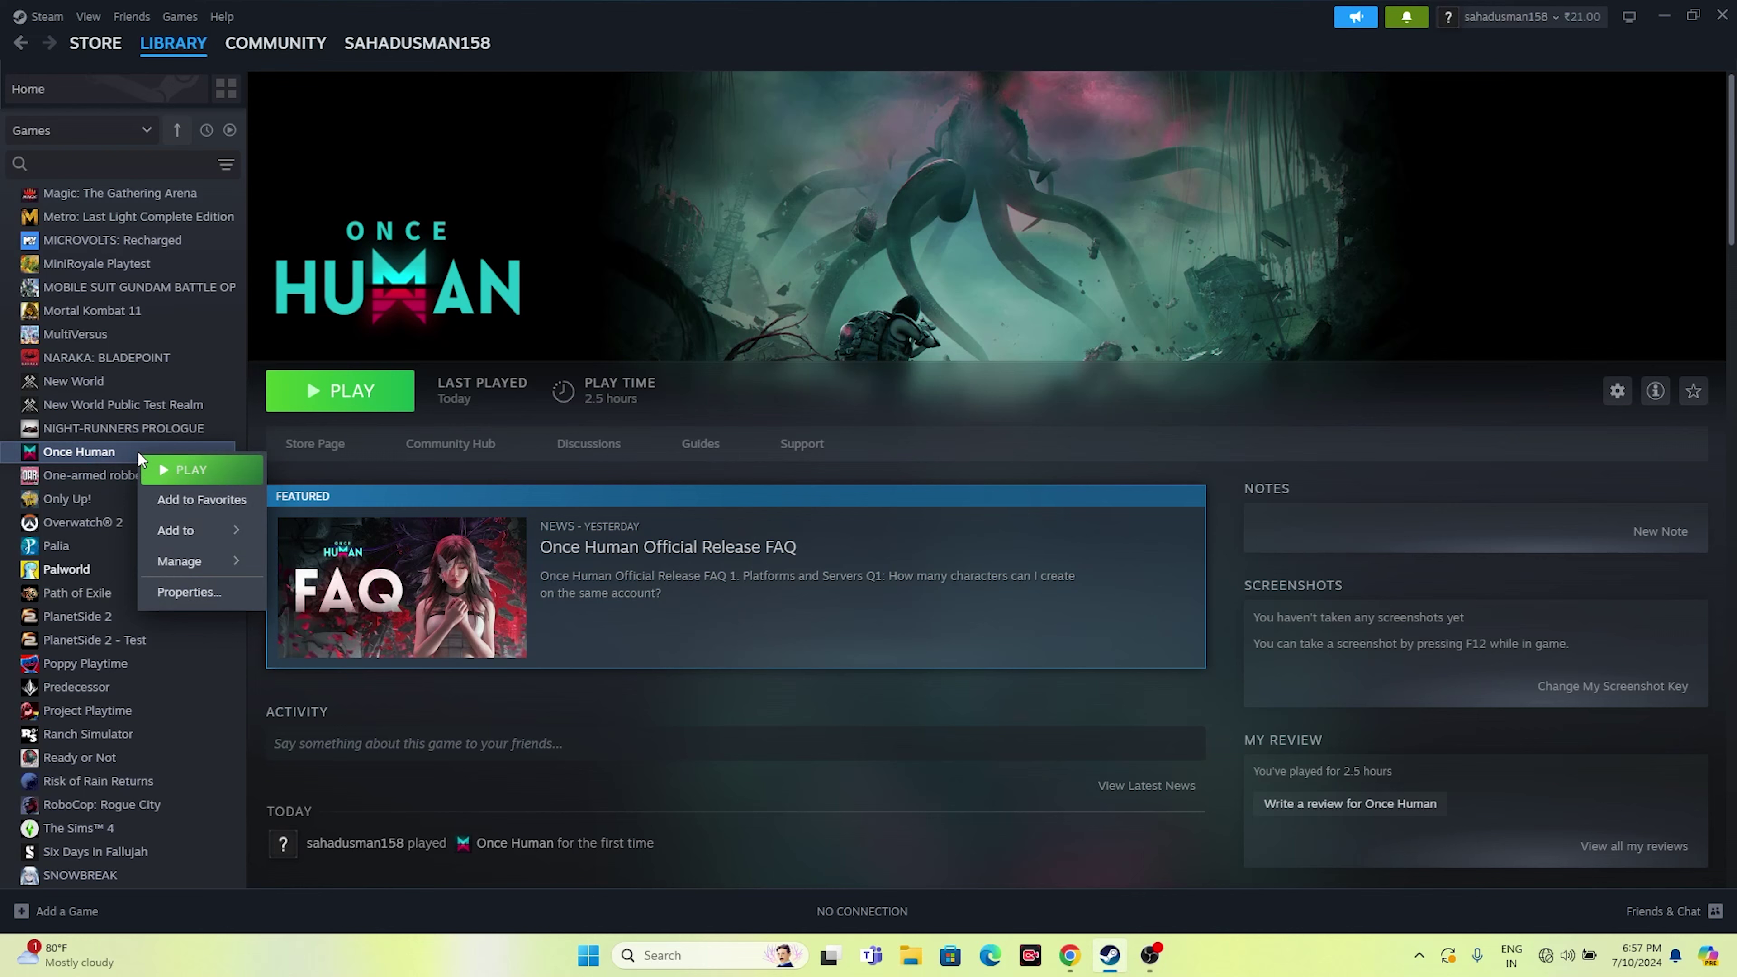
pyautogui.click(195, 591)
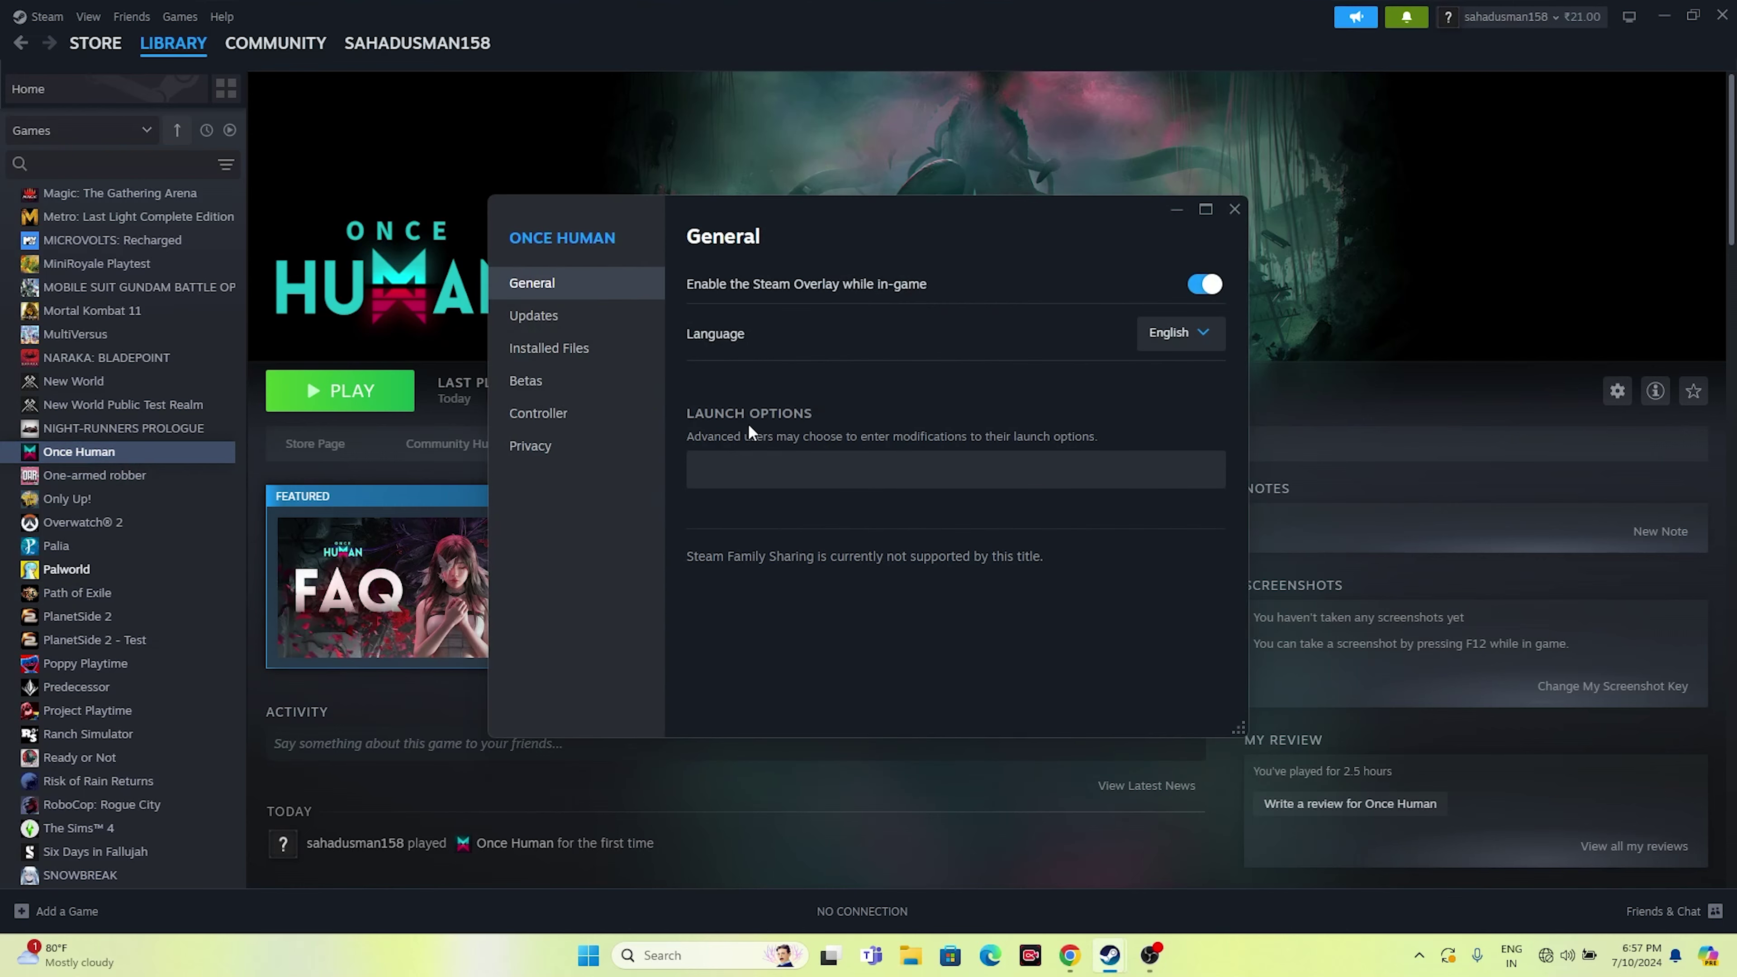
pyautogui.click(599, 352)
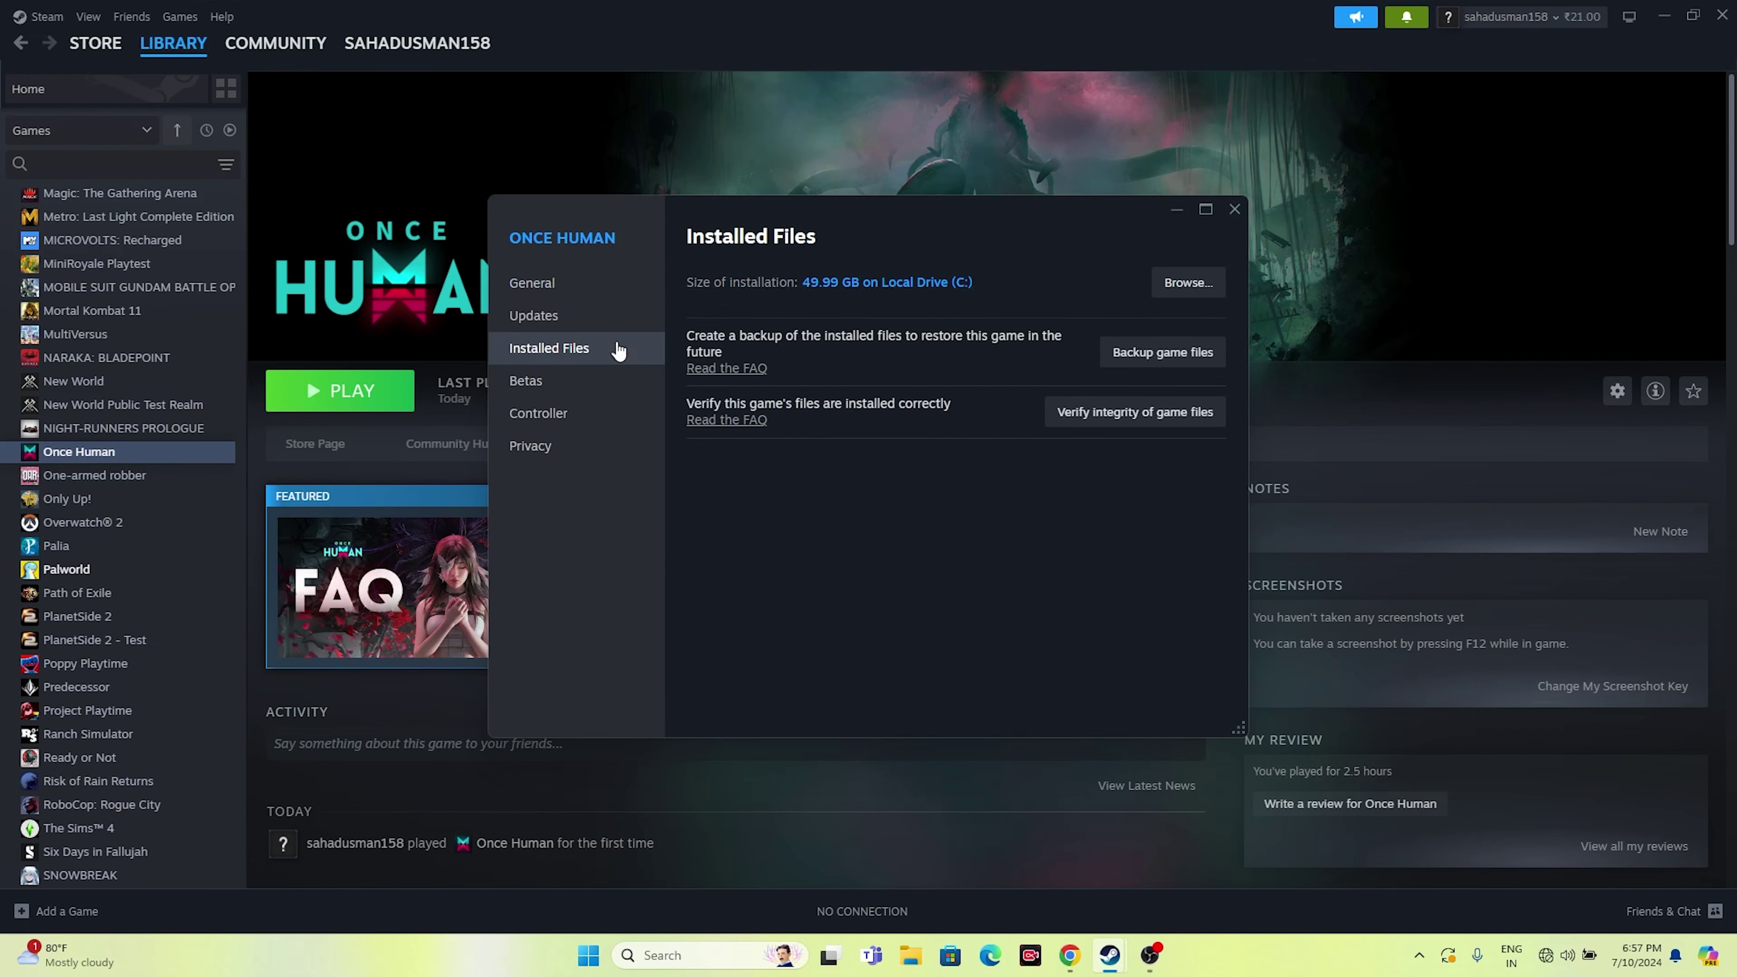
pyautogui.click(1201, 288)
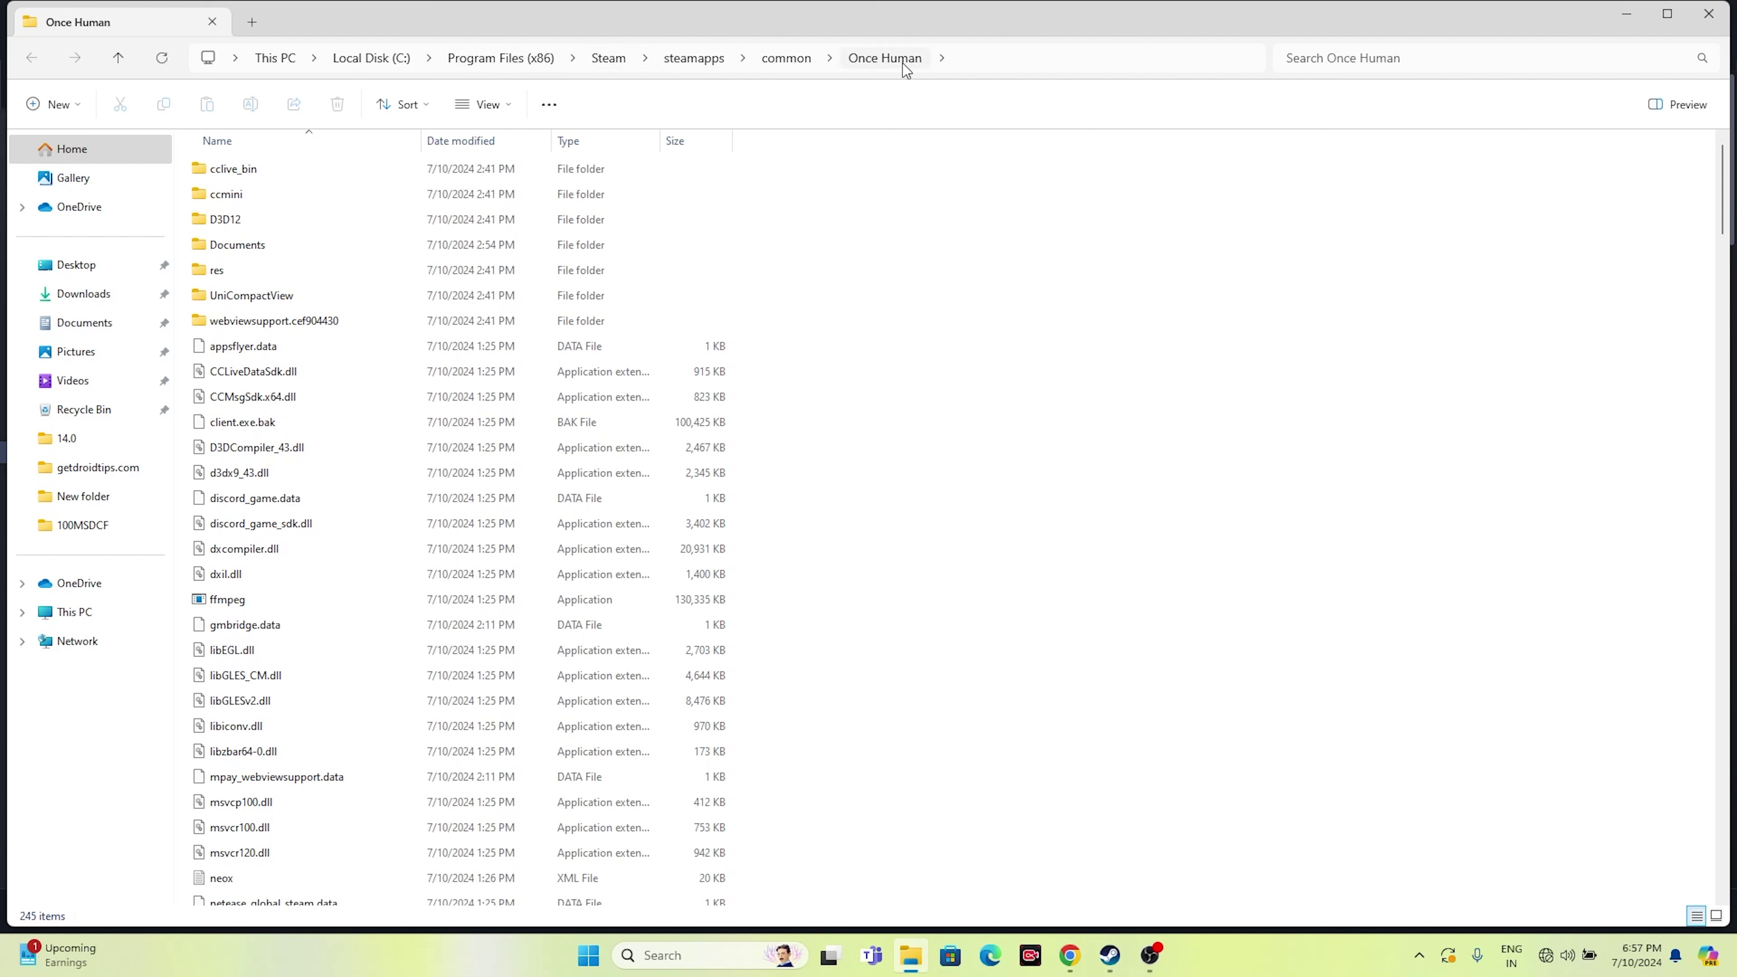
pyautogui.scroll(-10, 1139, 308)
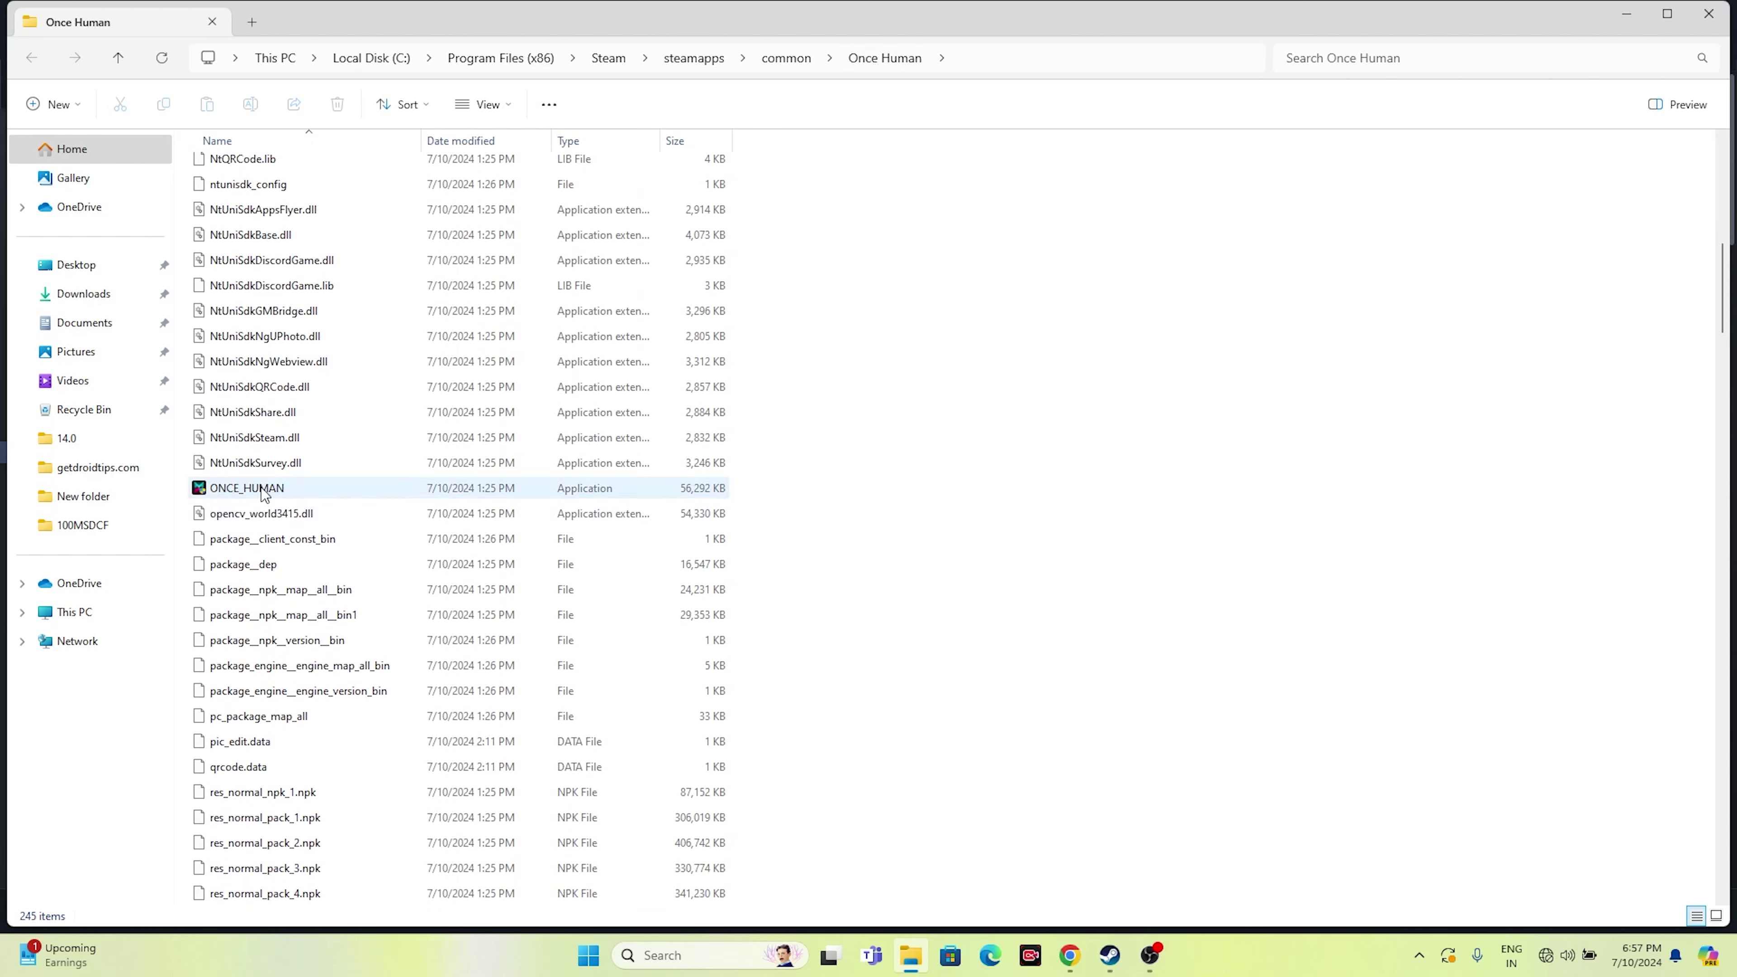
pyautogui.click(706, 495)
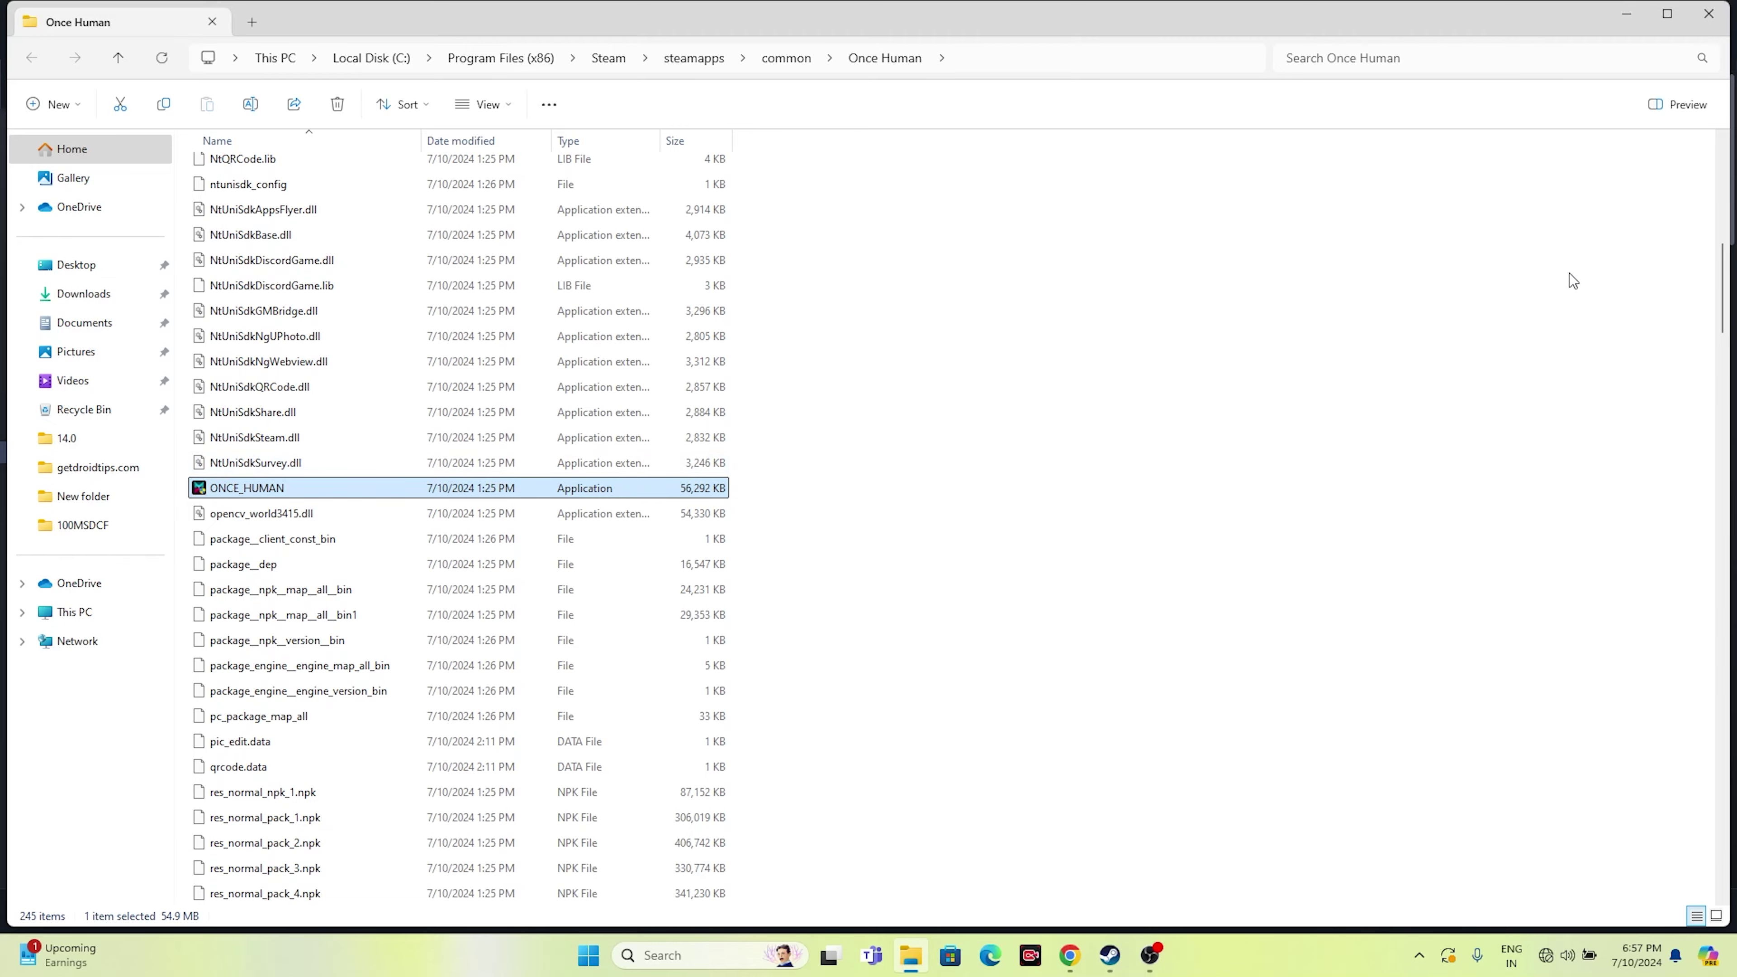
pyautogui.click(1709, 13)
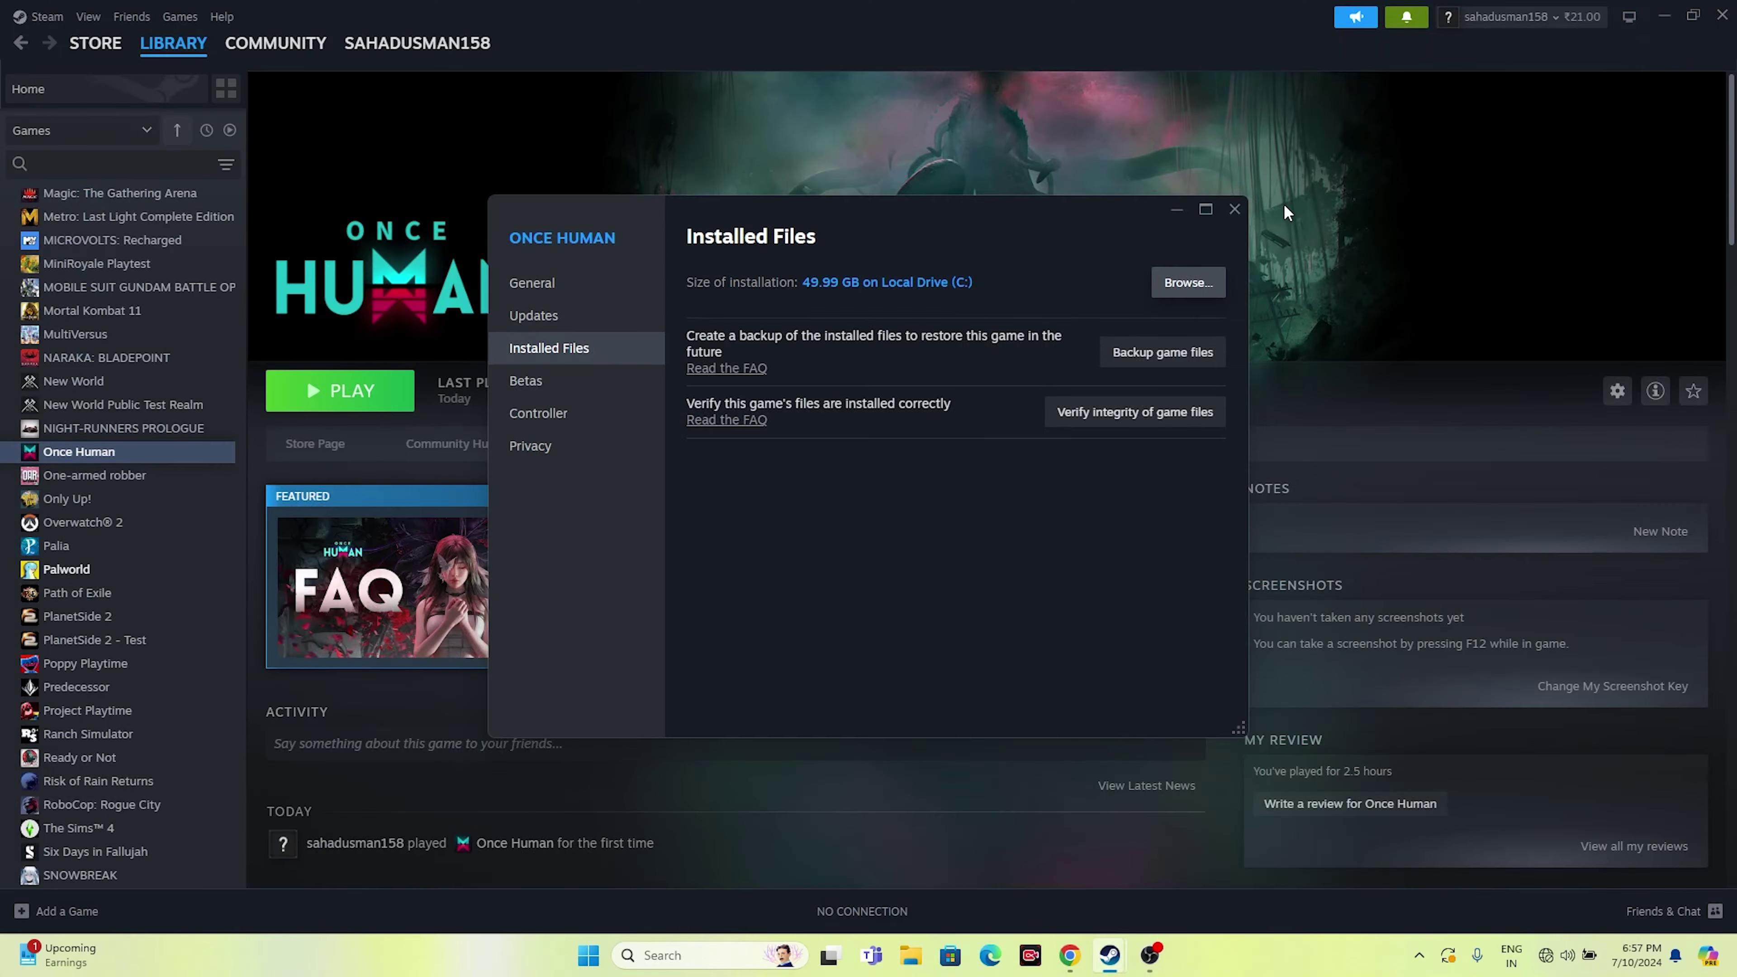
pyautogui.click(1235, 212)
pyautogui.click(1663, 15)
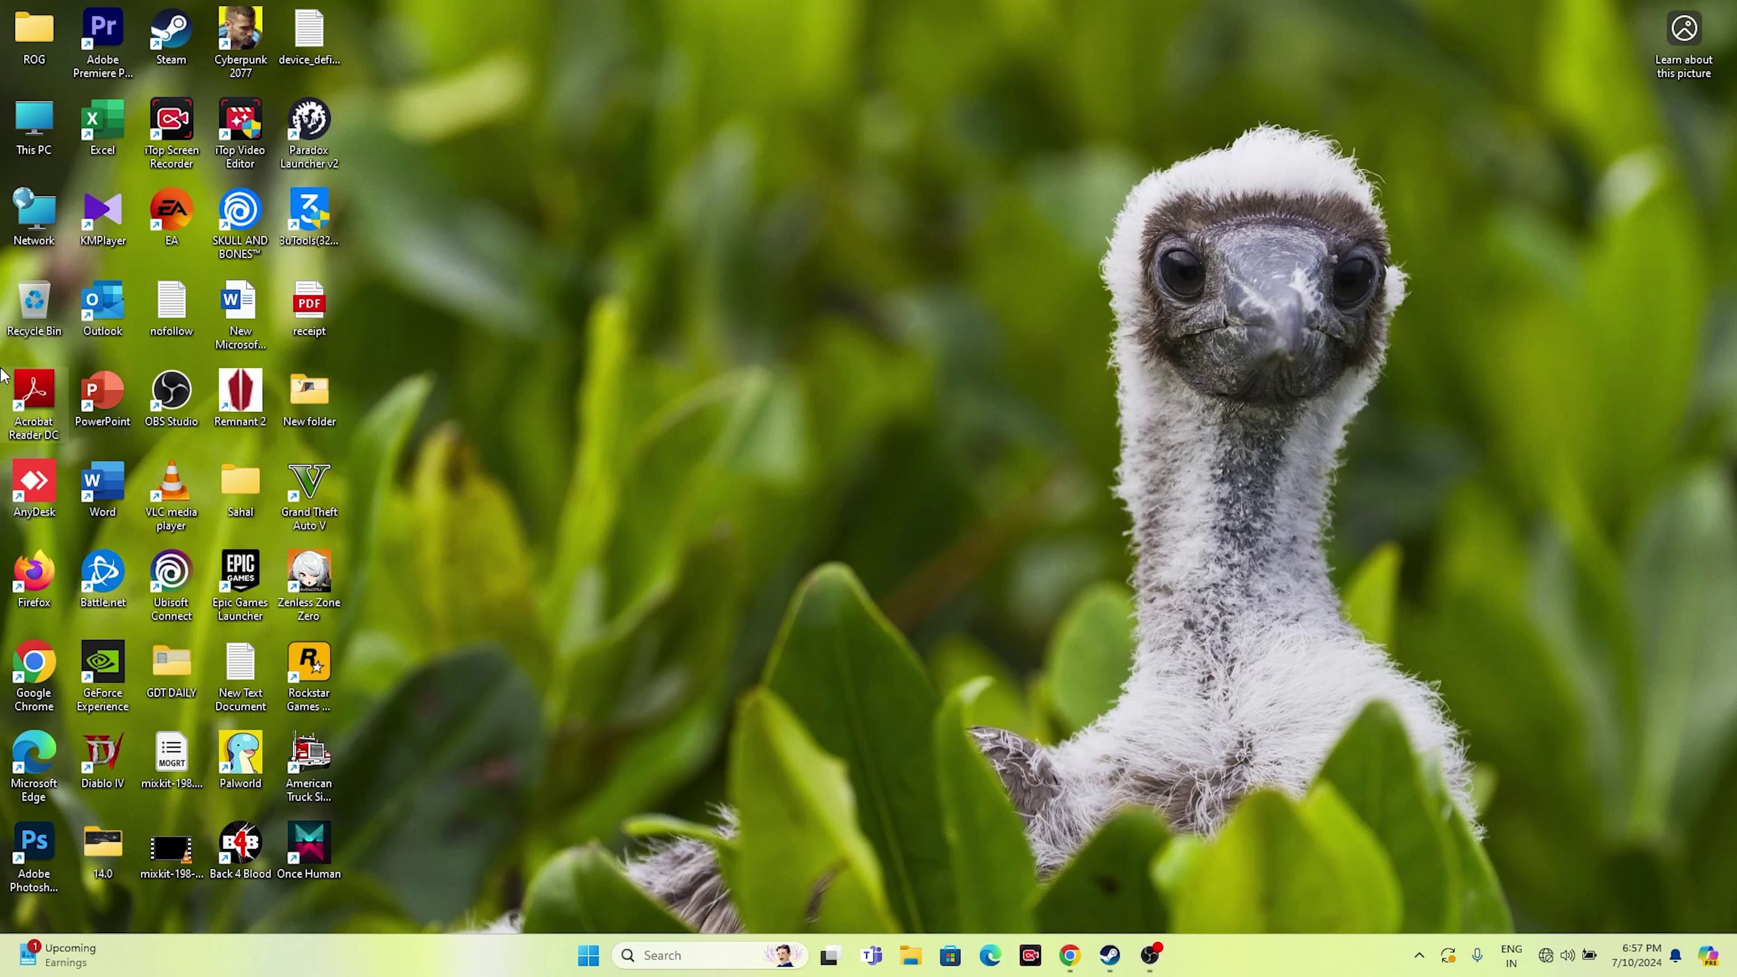
# - Open the steamapps\common folder inside C:\Program Files (x86)\Steam, starting from This PC
pyautogui.doubleClick(34, 123)
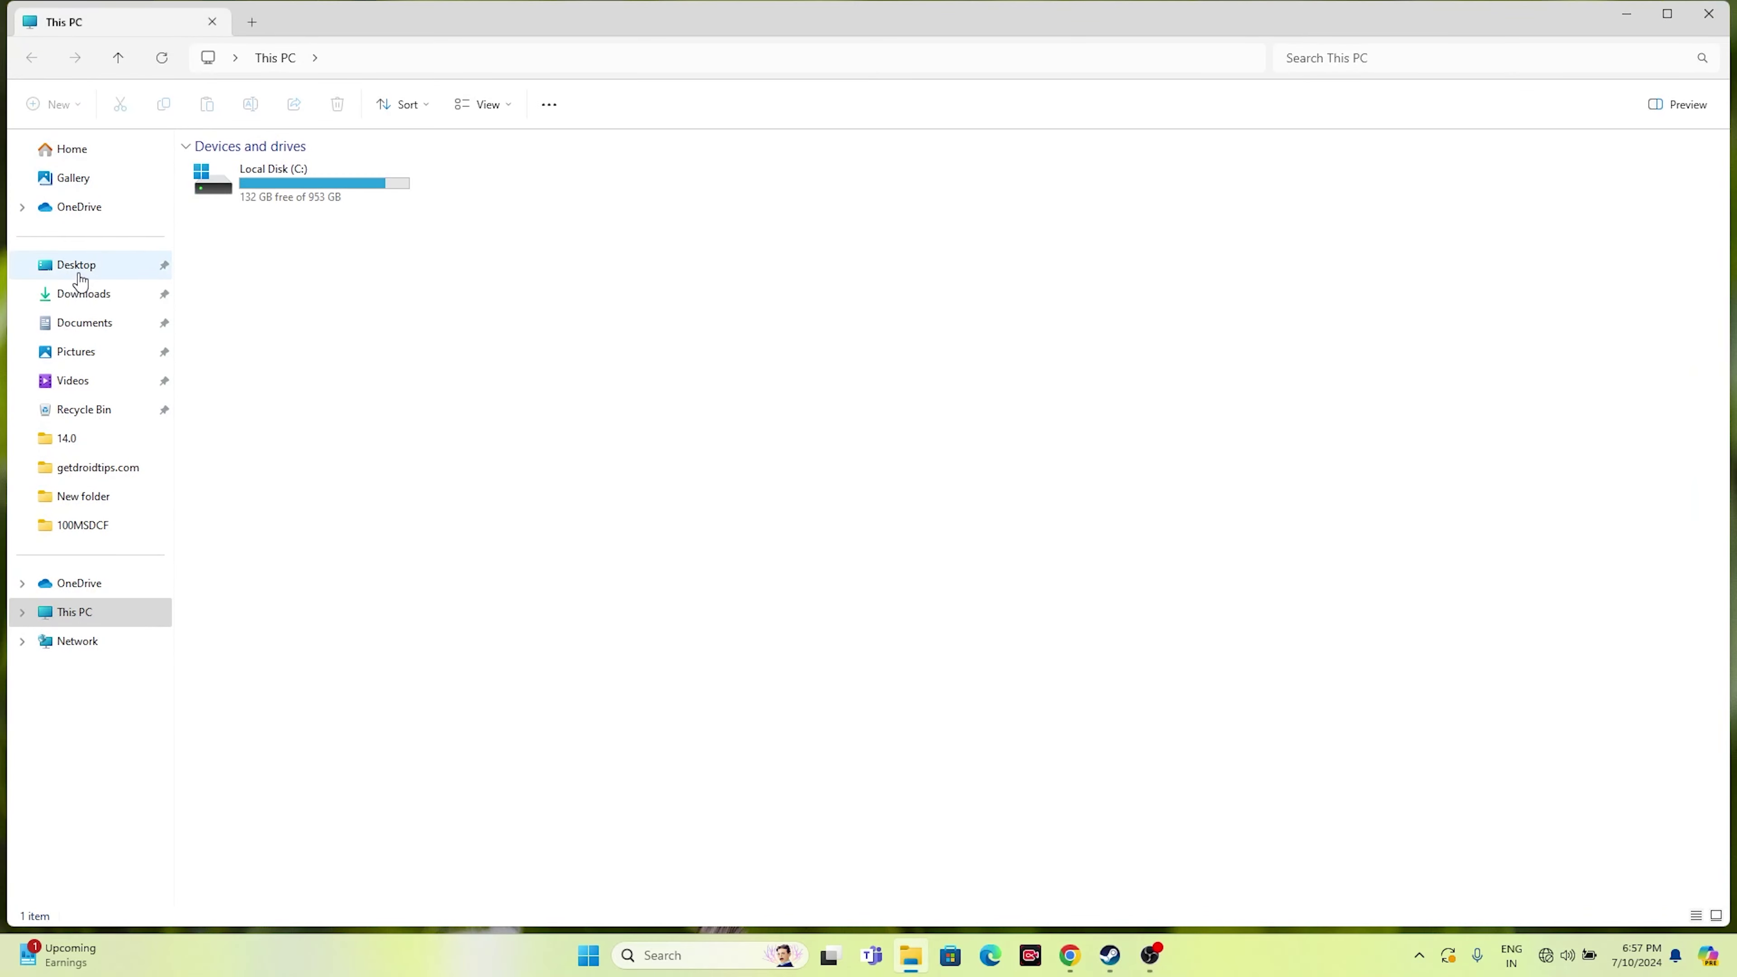
pyautogui.doubleClick(271, 197)
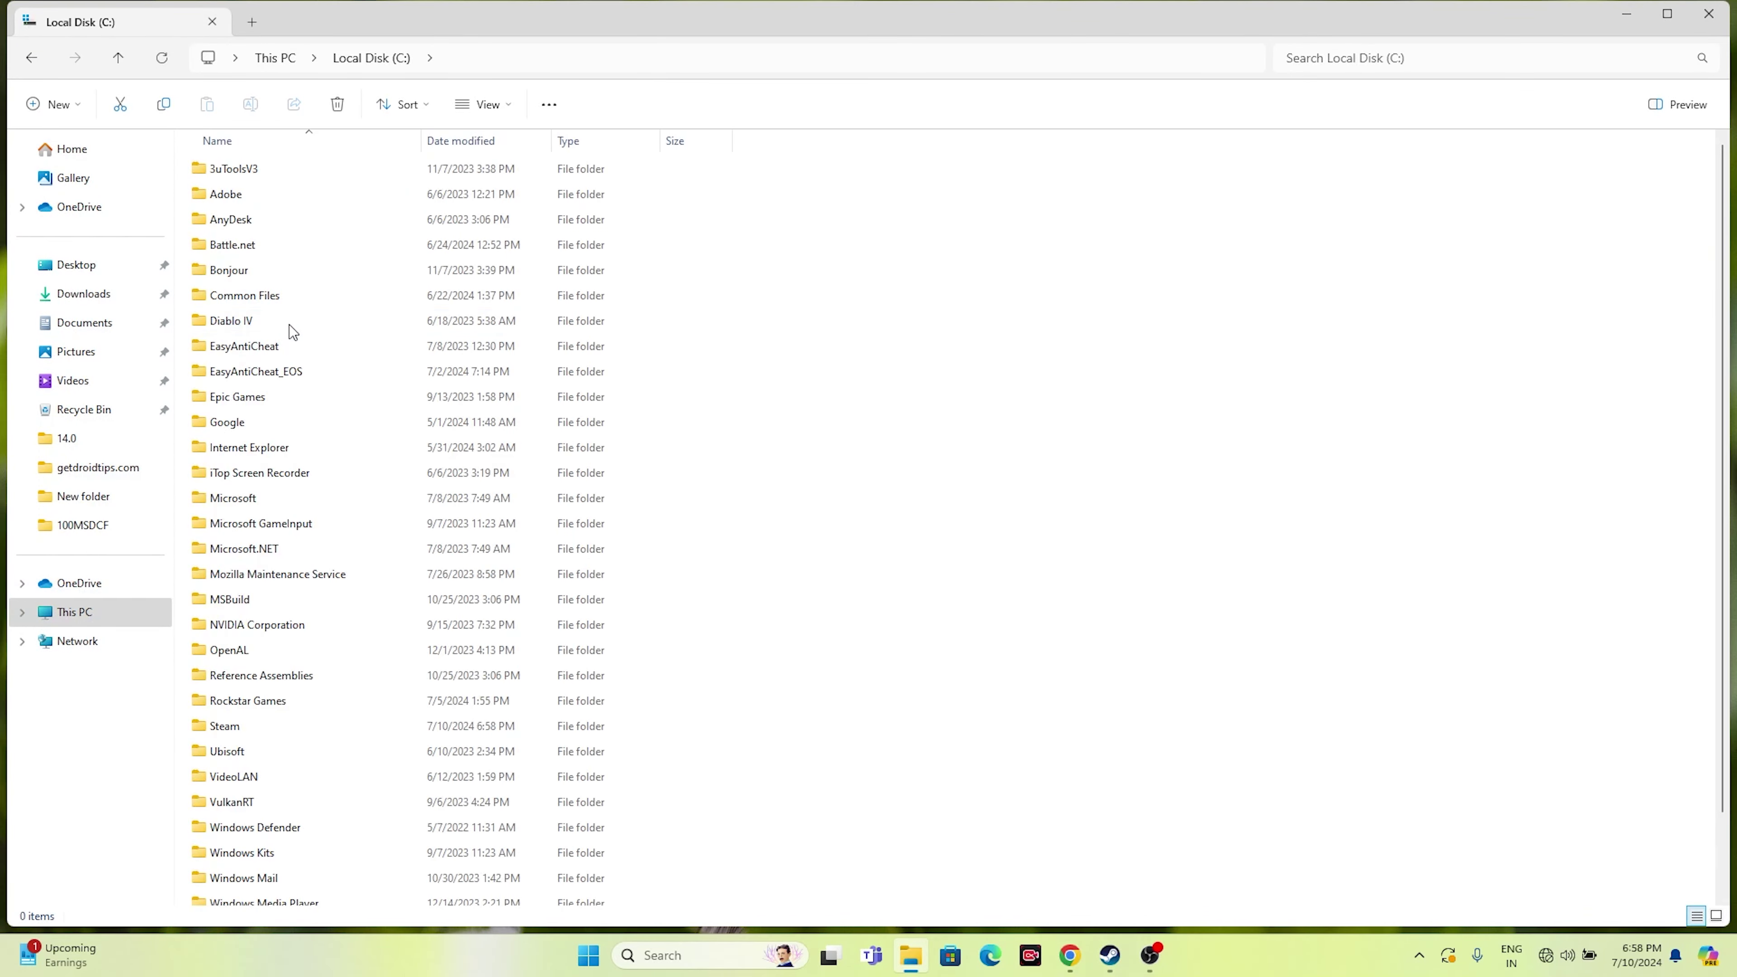
pyautogui.scroll(-1, 301, 469)
pyautogui.doubleClick(268, 638)
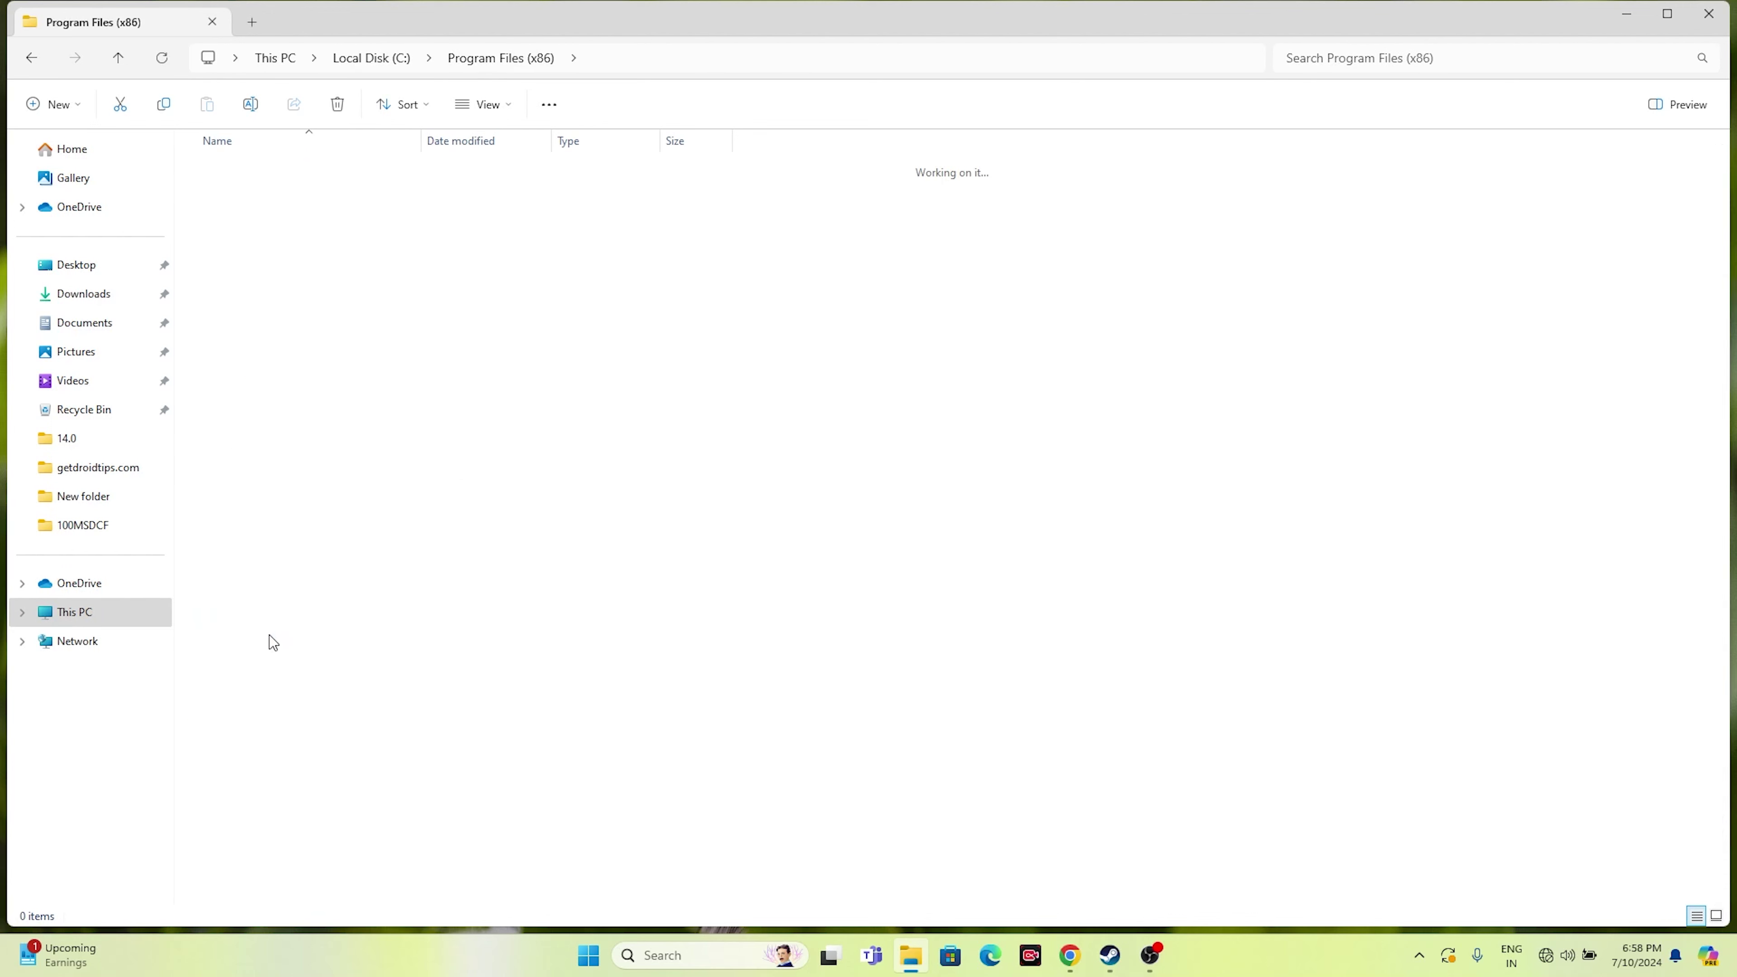
pyautogui.doubleClick(277, 559)
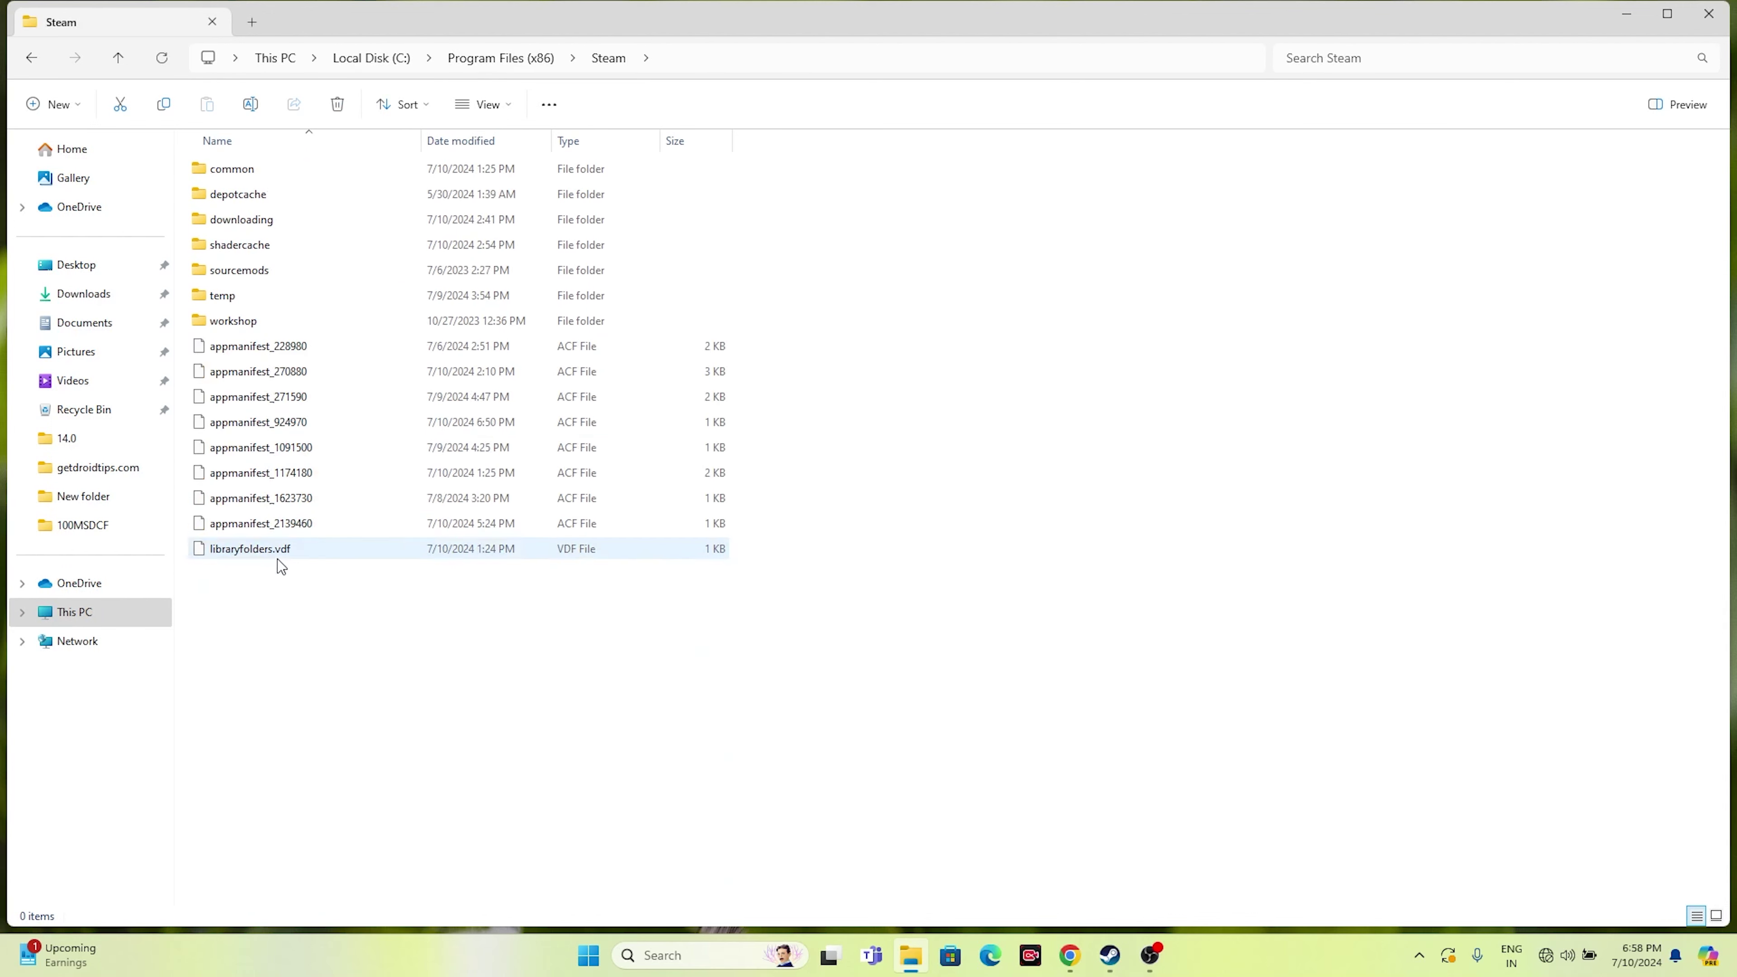
pyautogui.doubleClick(266, 172)
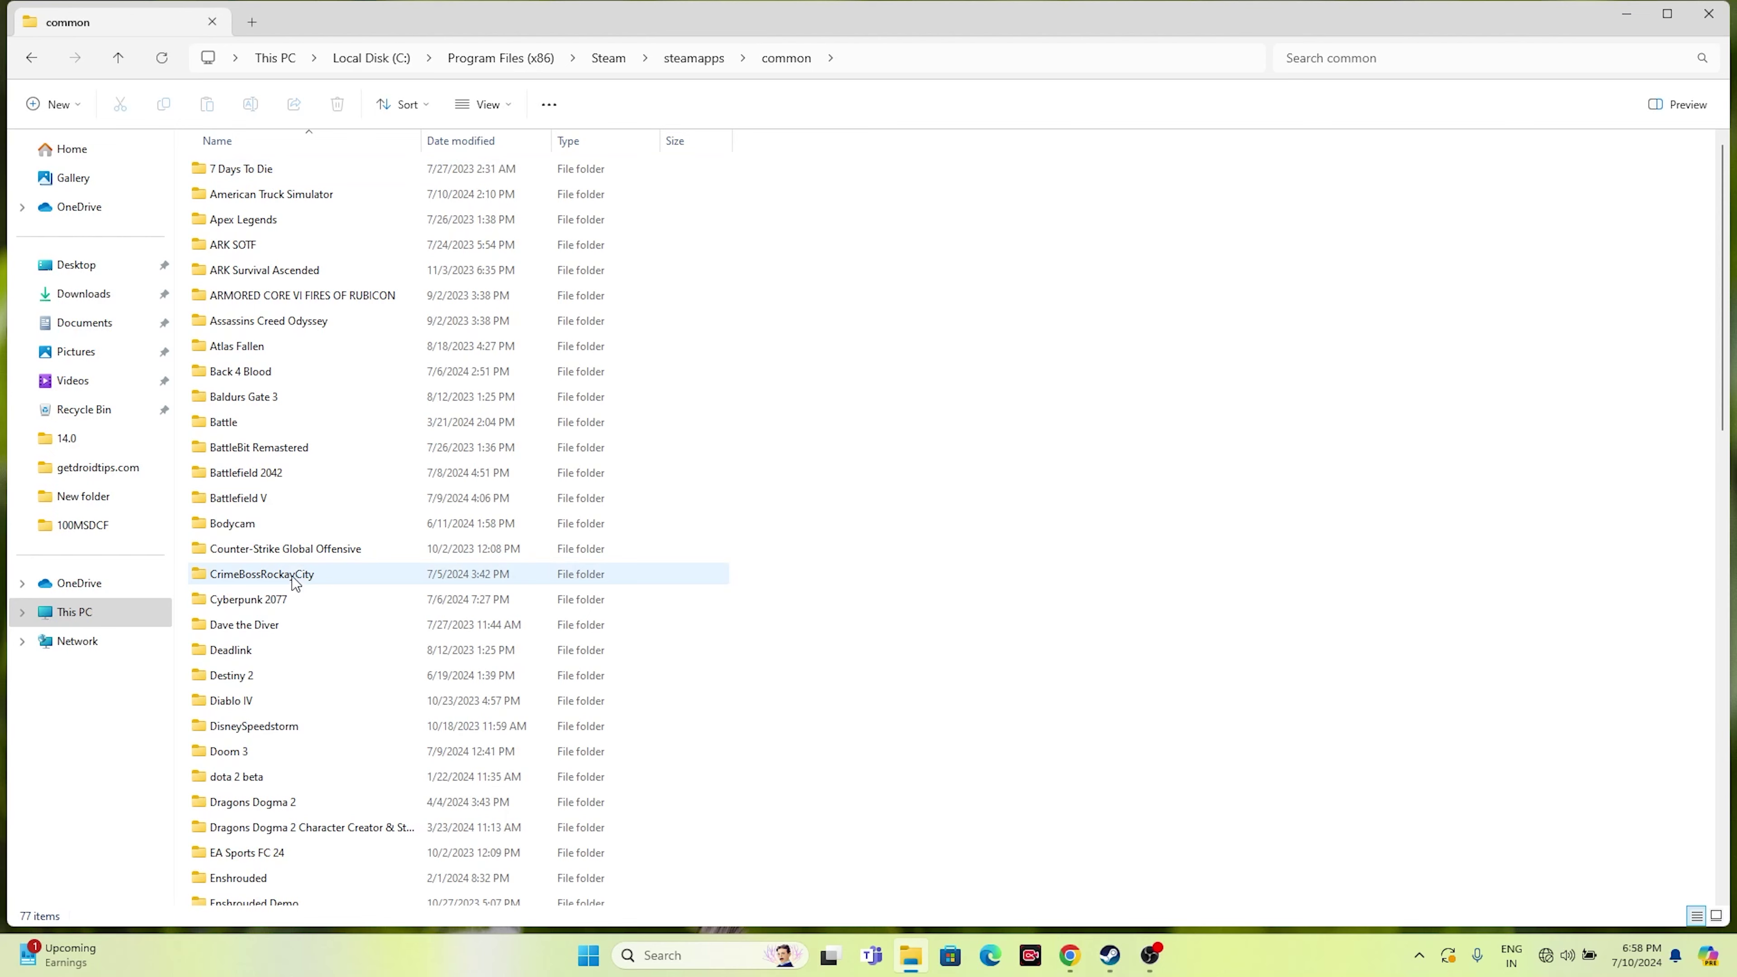
# - Find and open the Once Human game folder inside steamapps\common
pyautogui.scroll(-9, 292, 575)
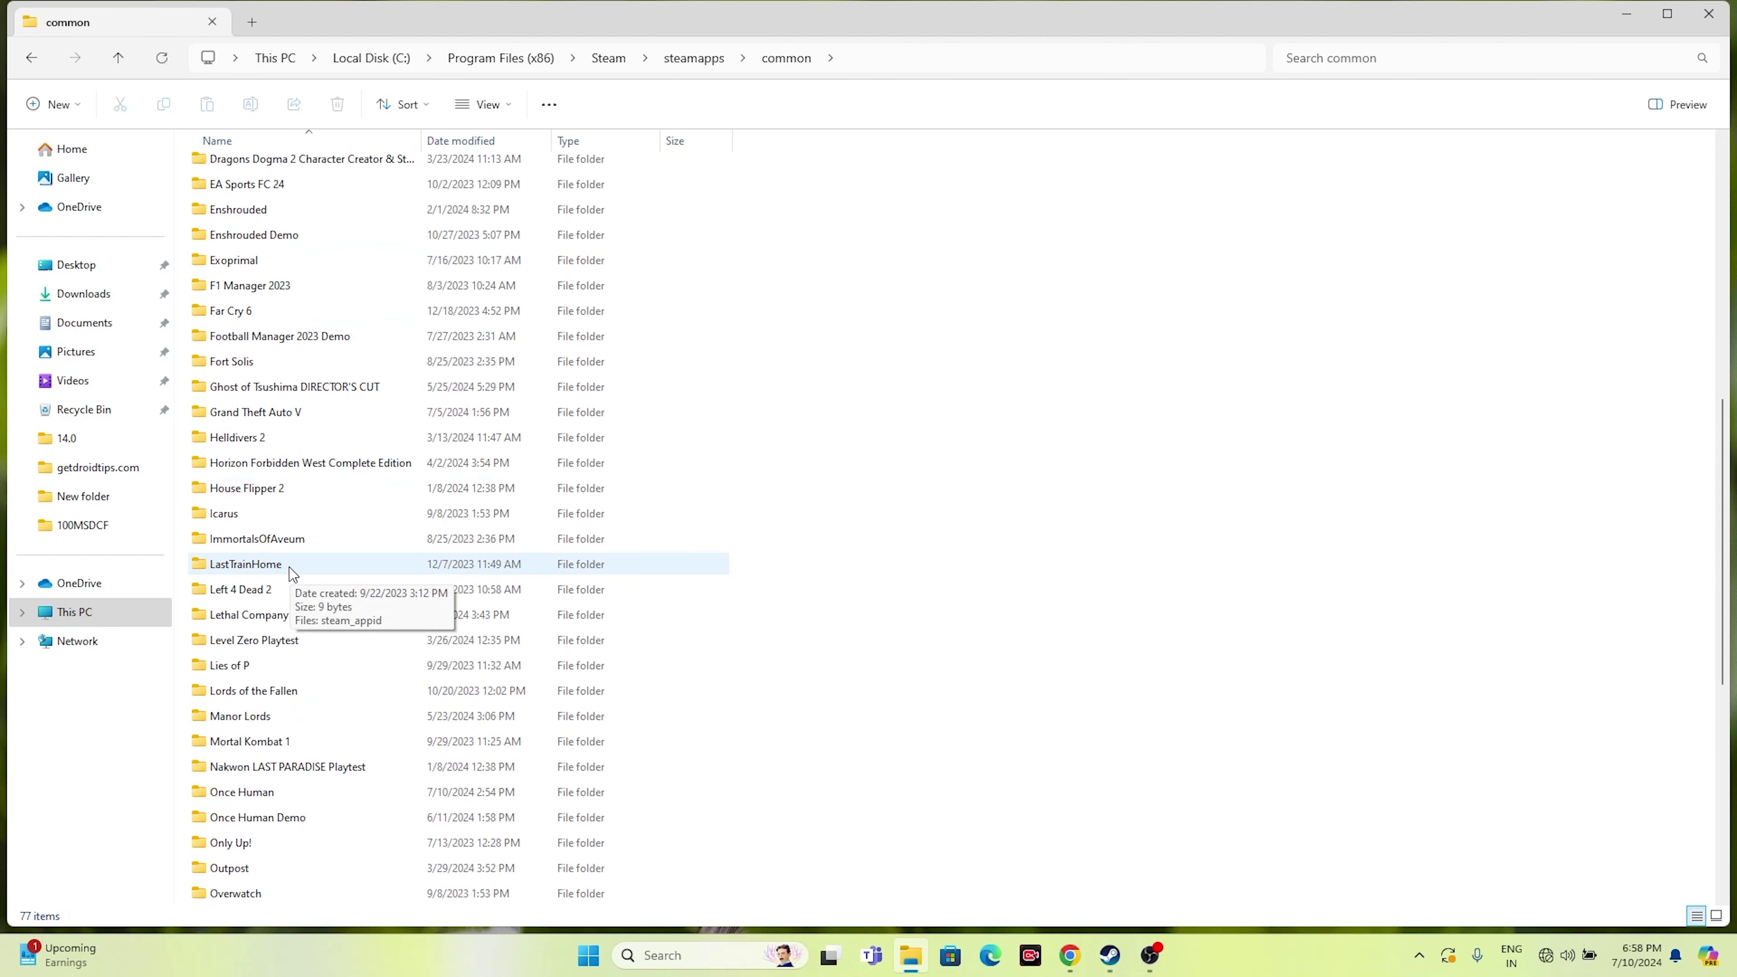
pyautogui.scroll(-4, 292, 575)
pyautogui.scroll(-2, 292, 574)
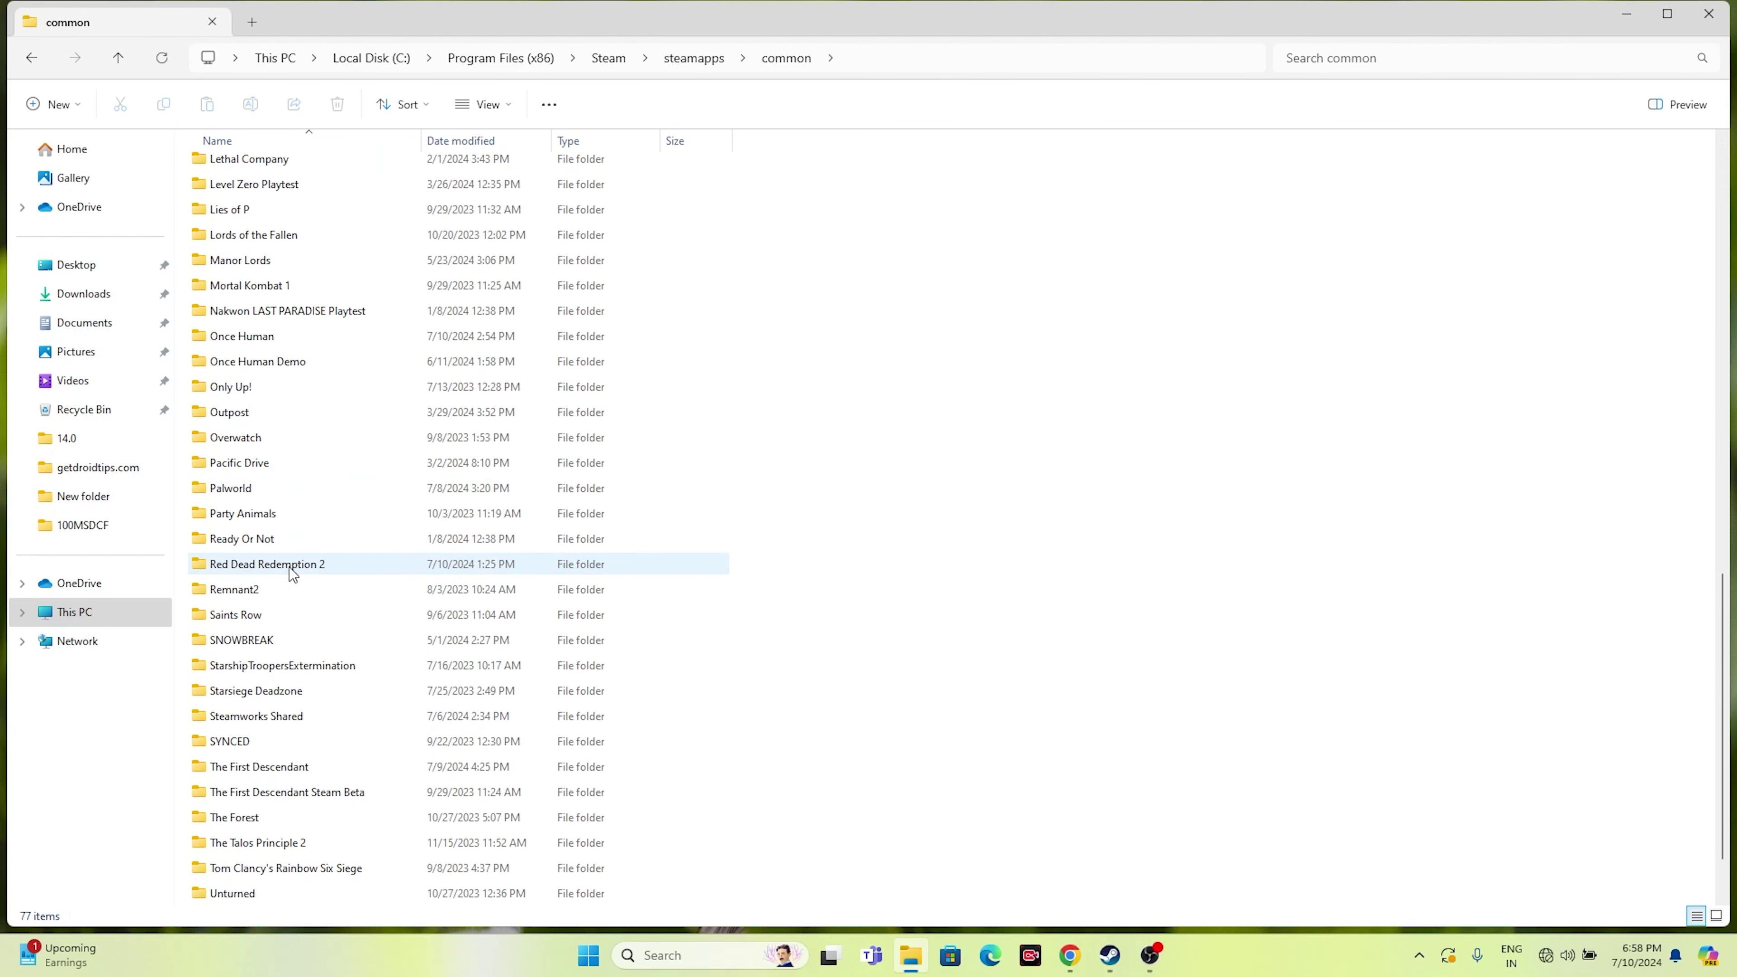
pyautogui.scroll(6, 293, 574)
pyautogui.scroll(-2, 289, 571)
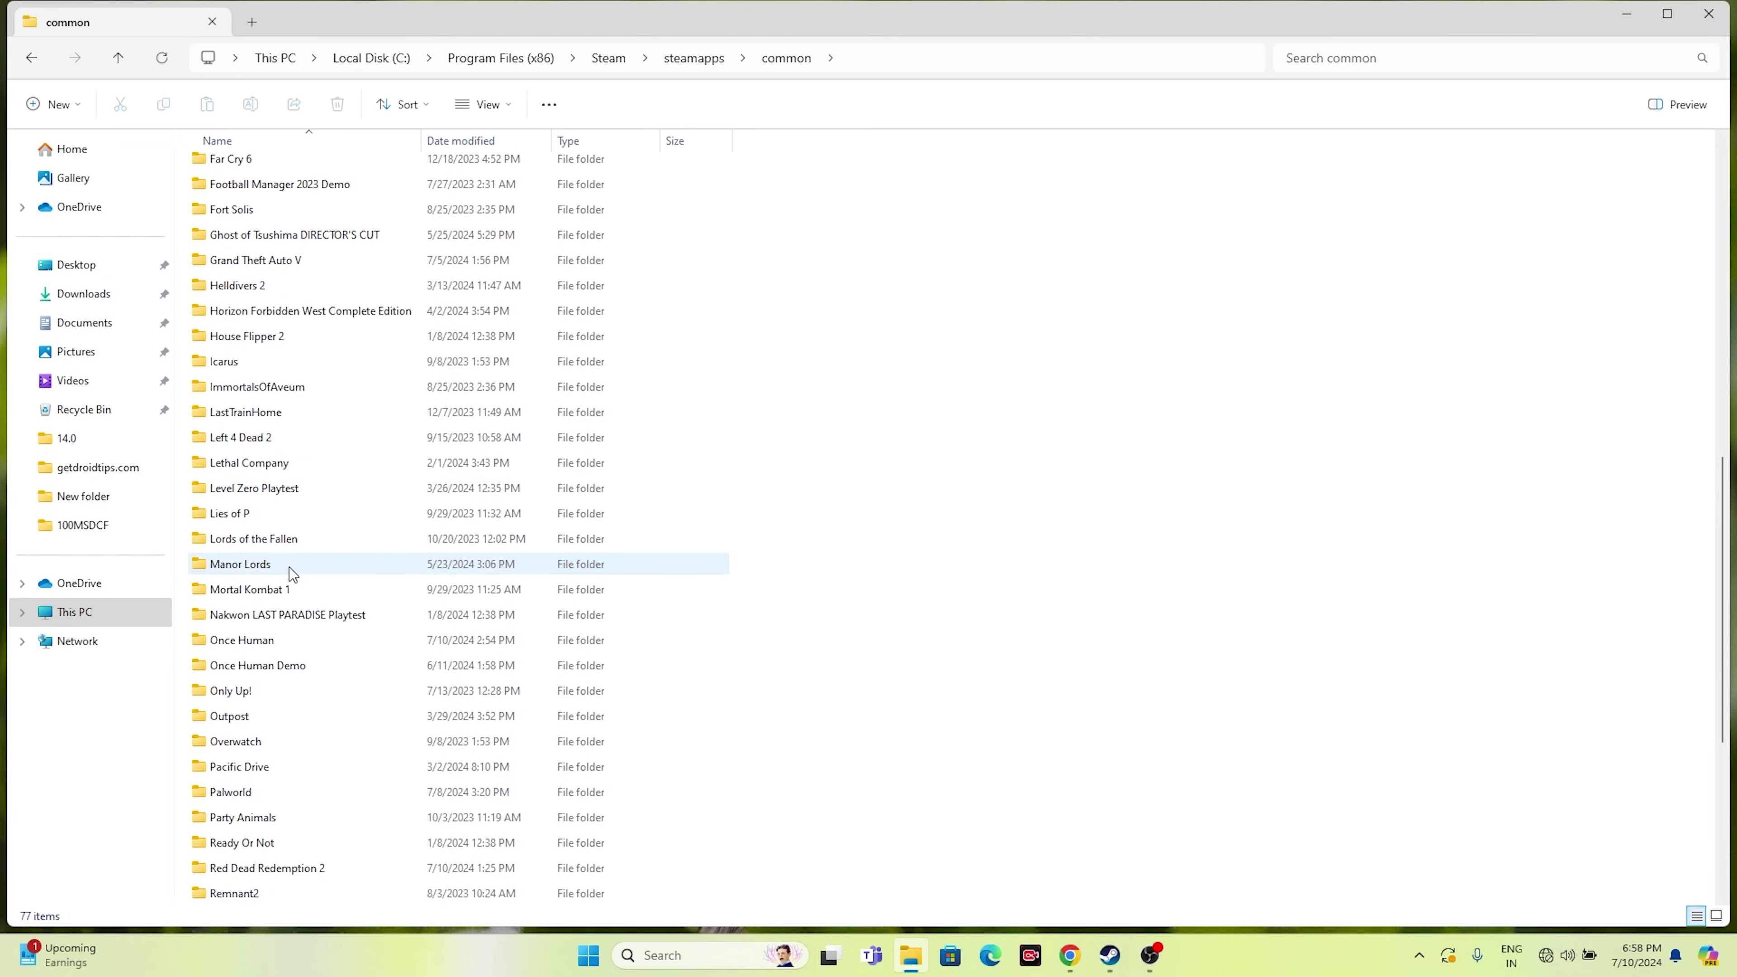
pyautogui.doubleClick(260, 644)
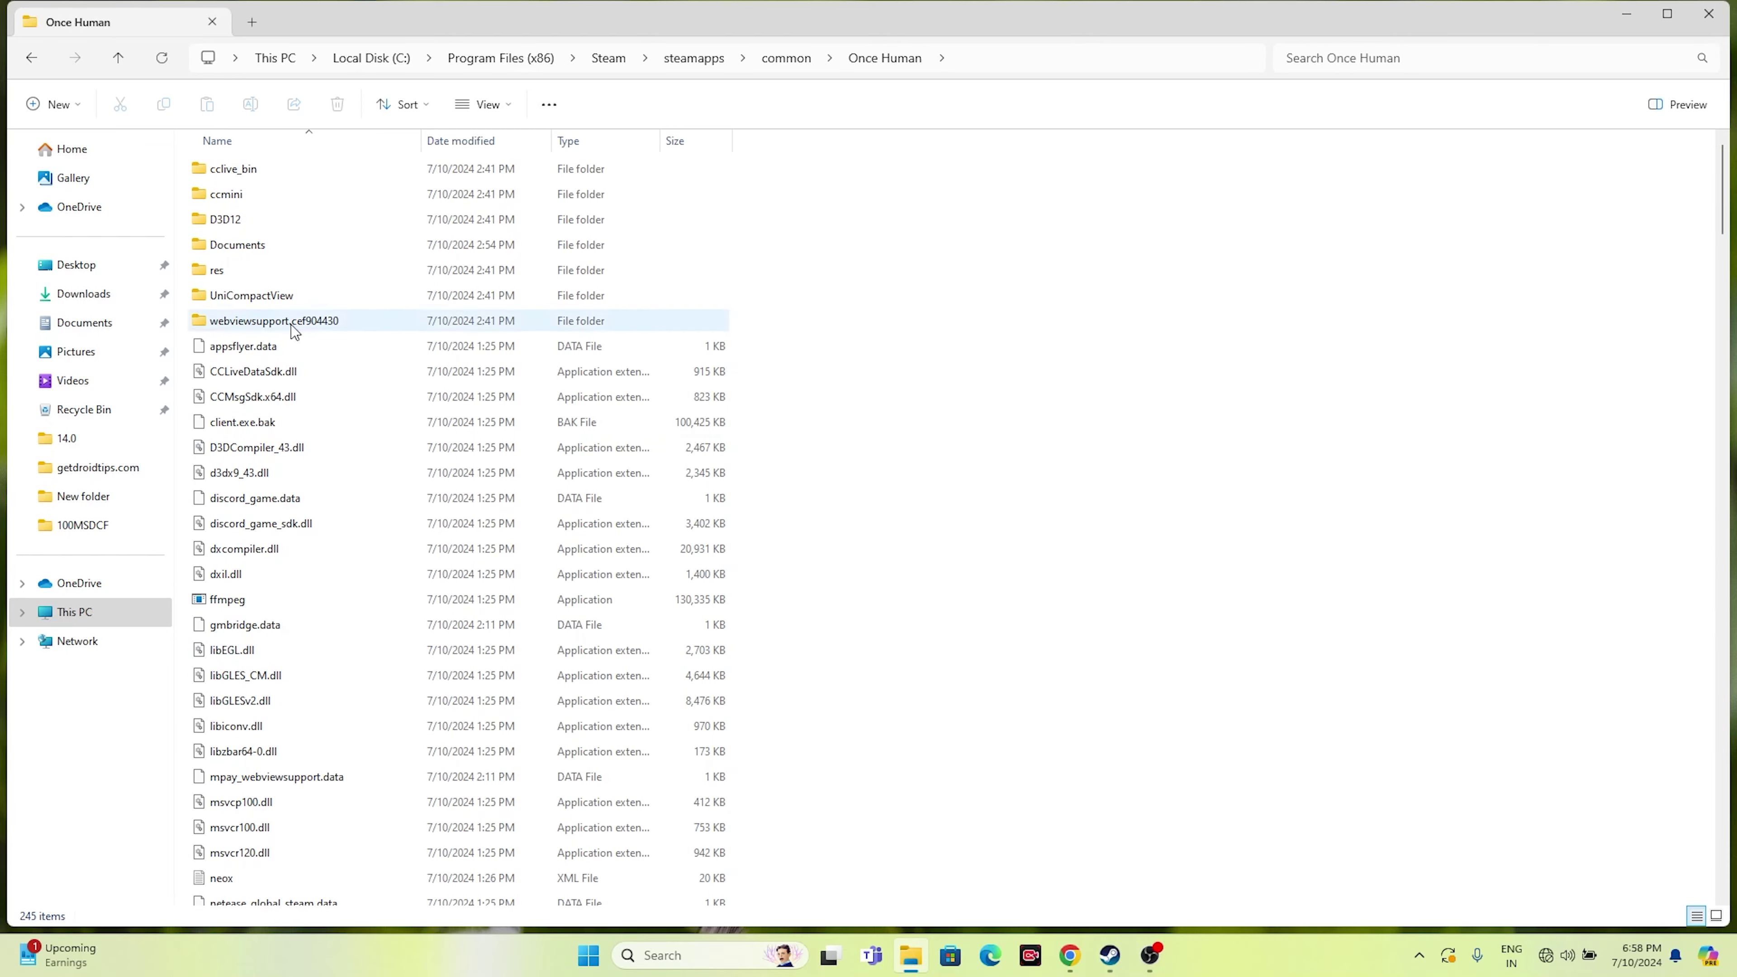
# - Set the ONCE_HUMAN application to run as an administrator in its compatibility properties, and apply the change
pyautogui.scroll(-15, 312, 346)
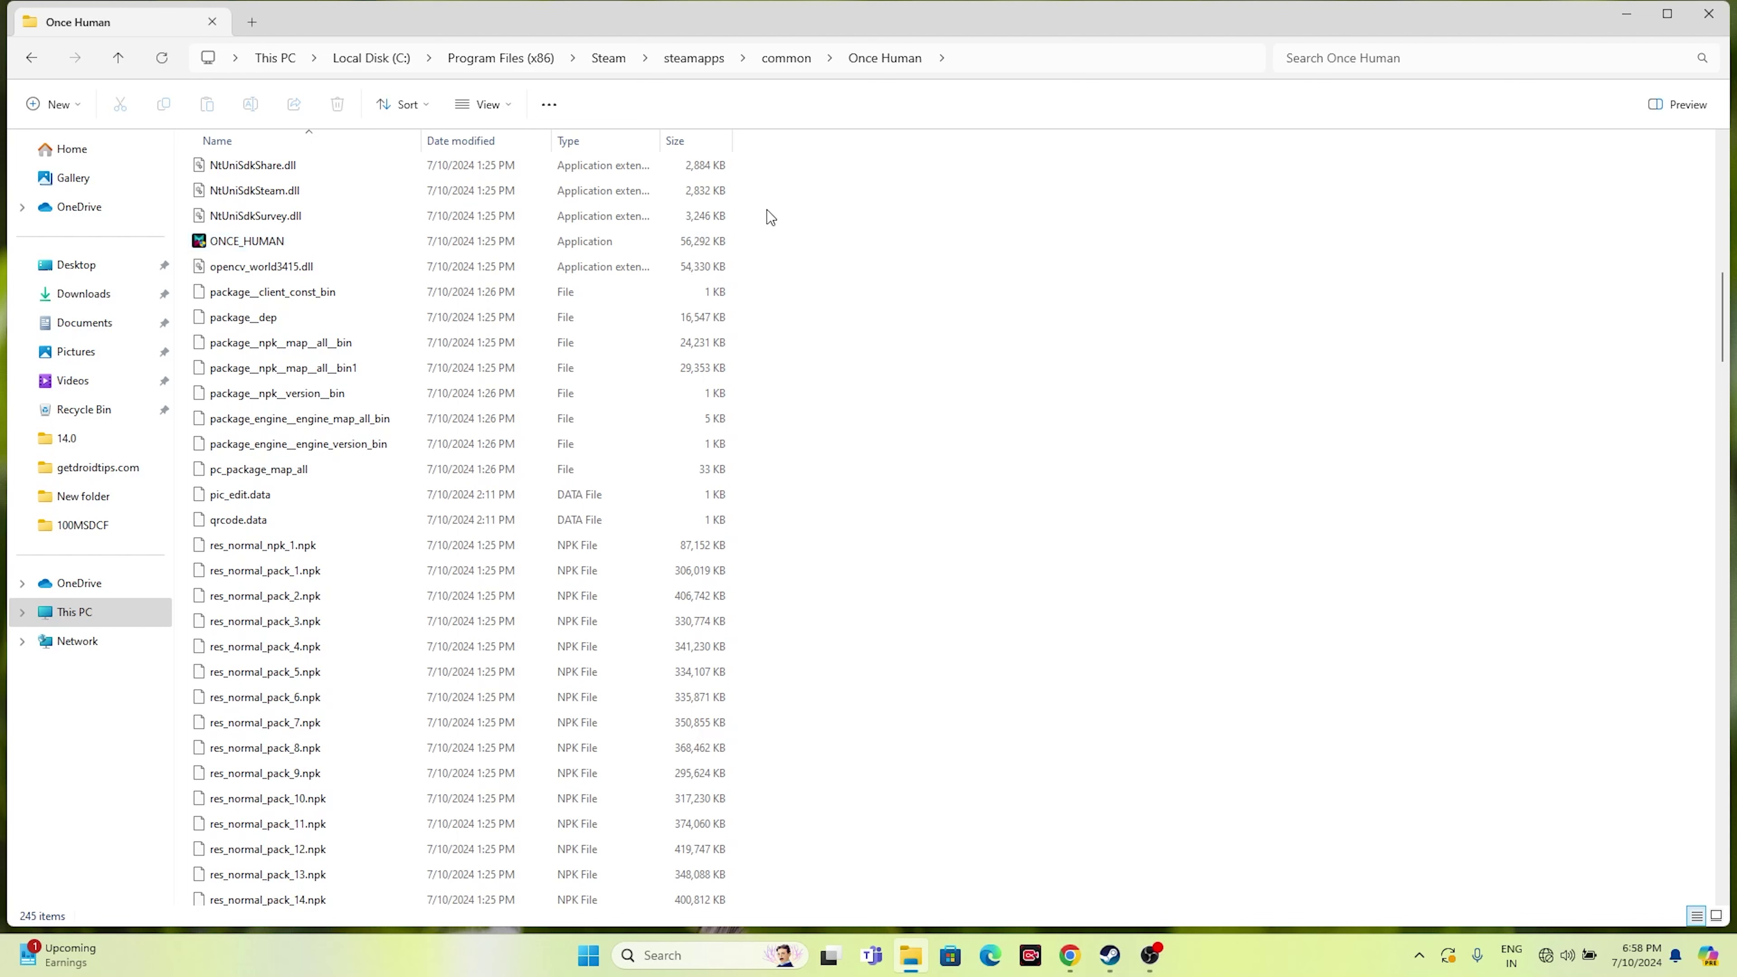
pyautogui.click(702, 244)
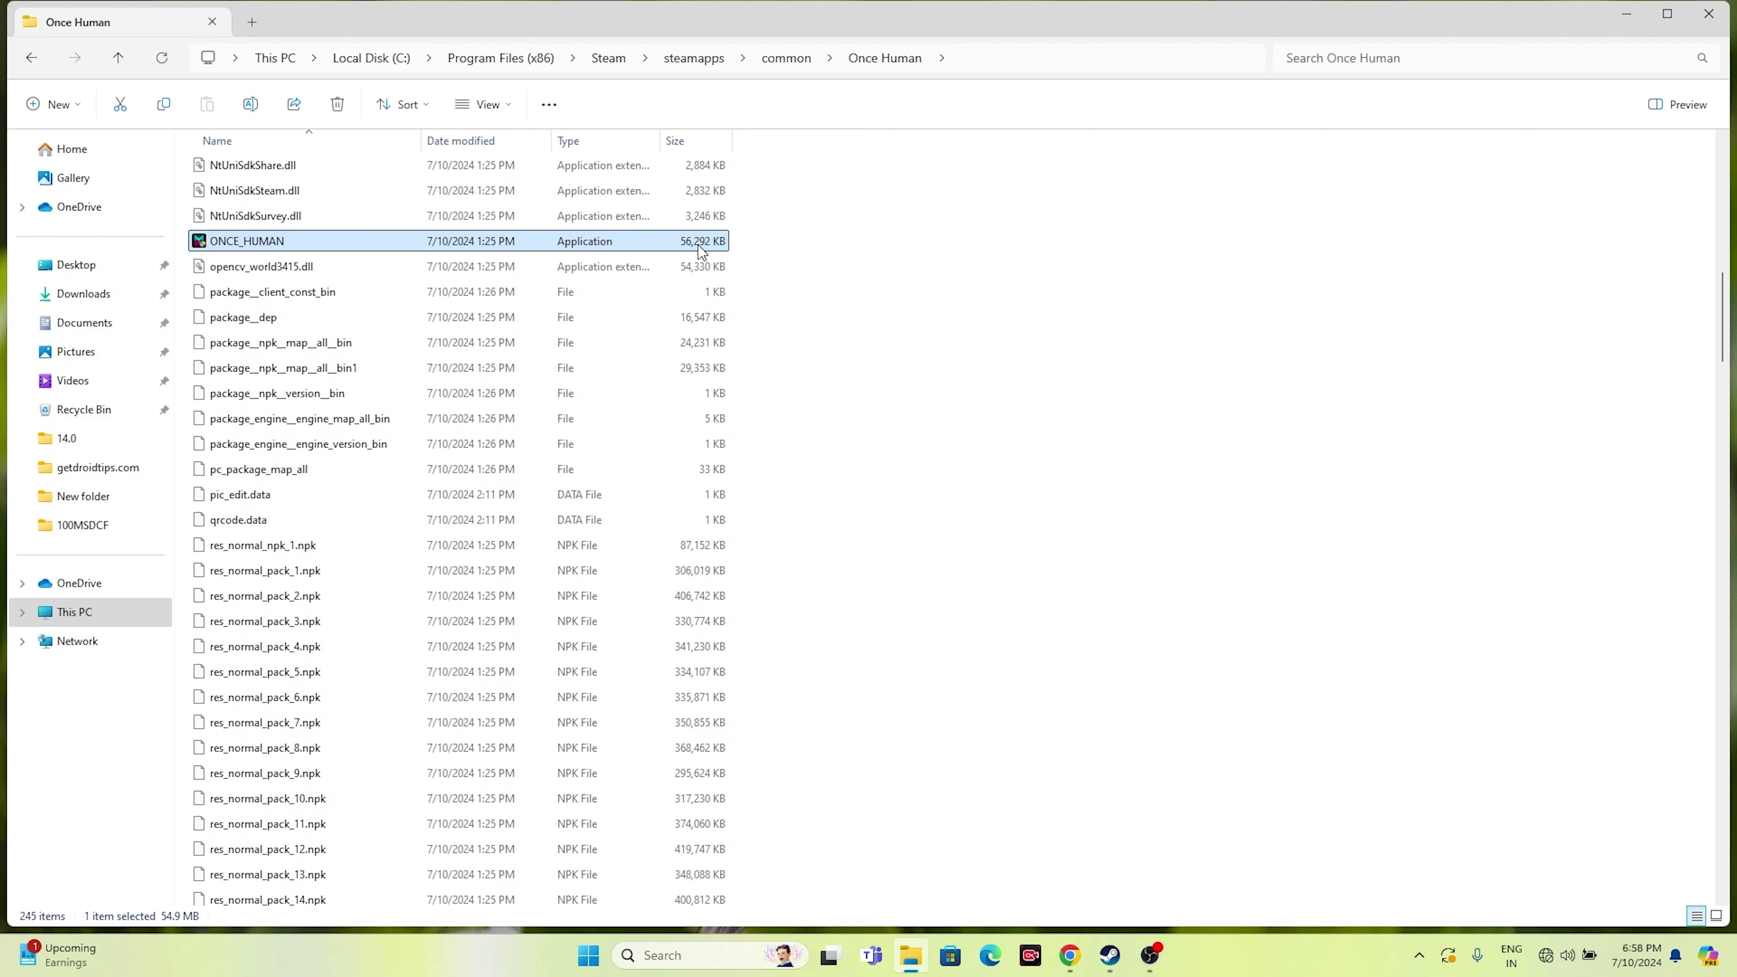
pyautogui.rightClick(701, 250)
pyautogui.click(771, 582)
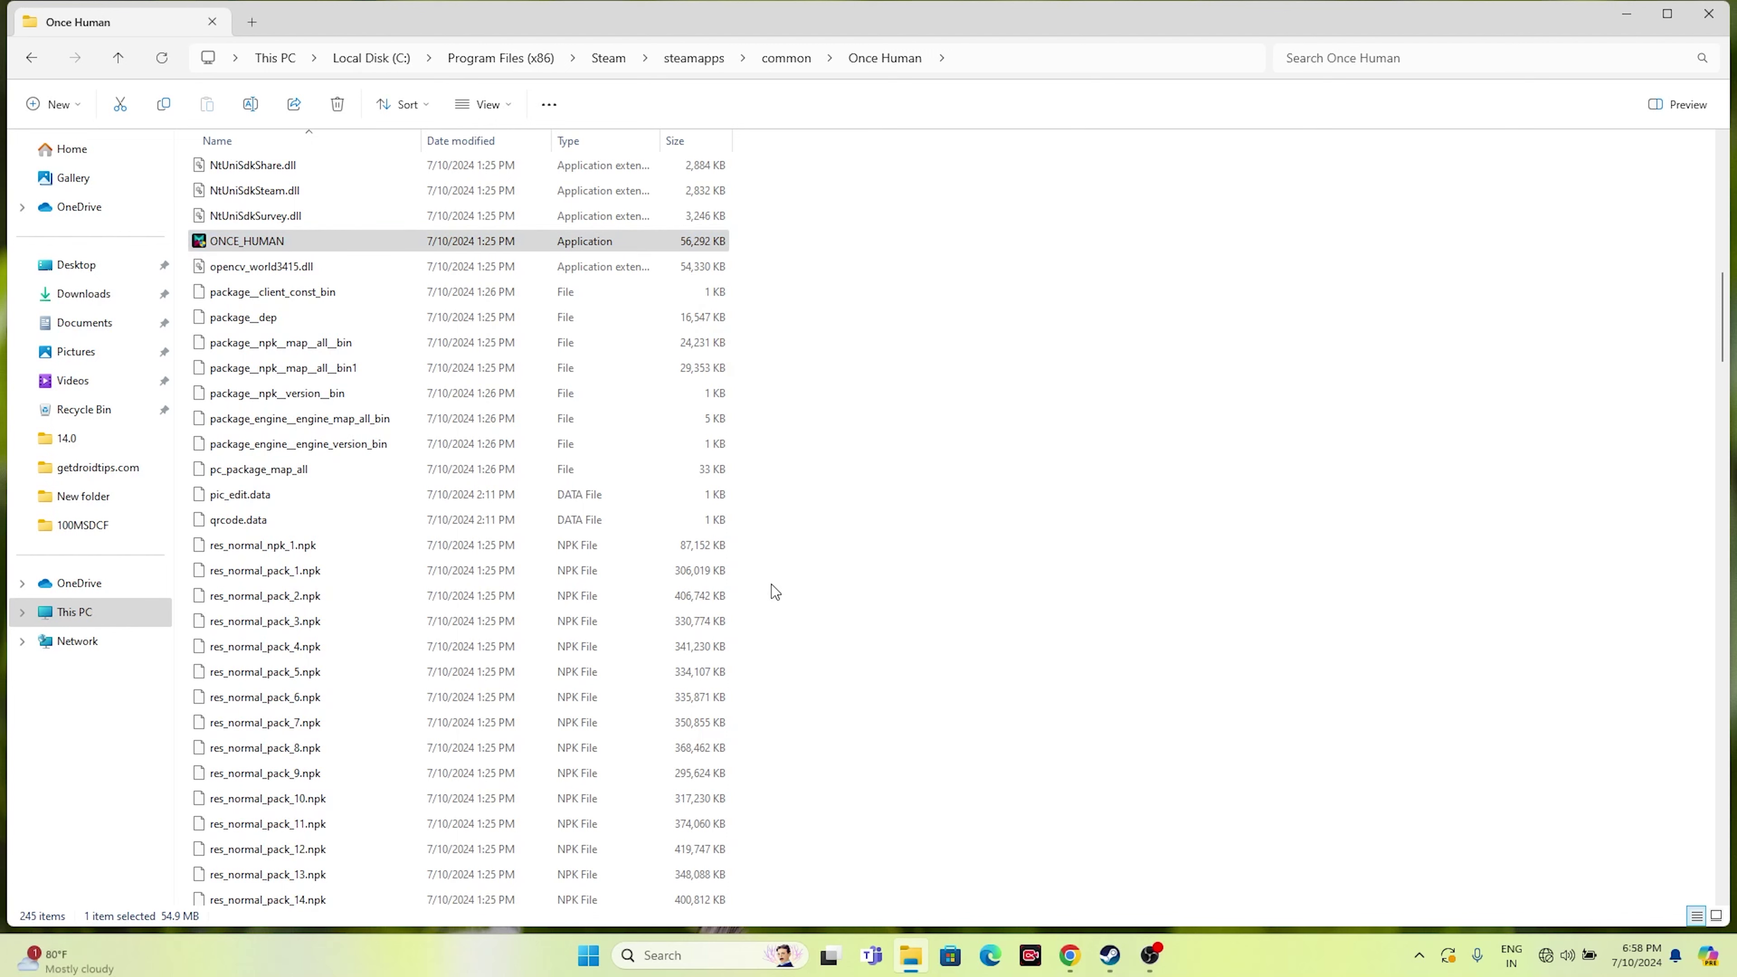
pyautogui.click(760, 682)
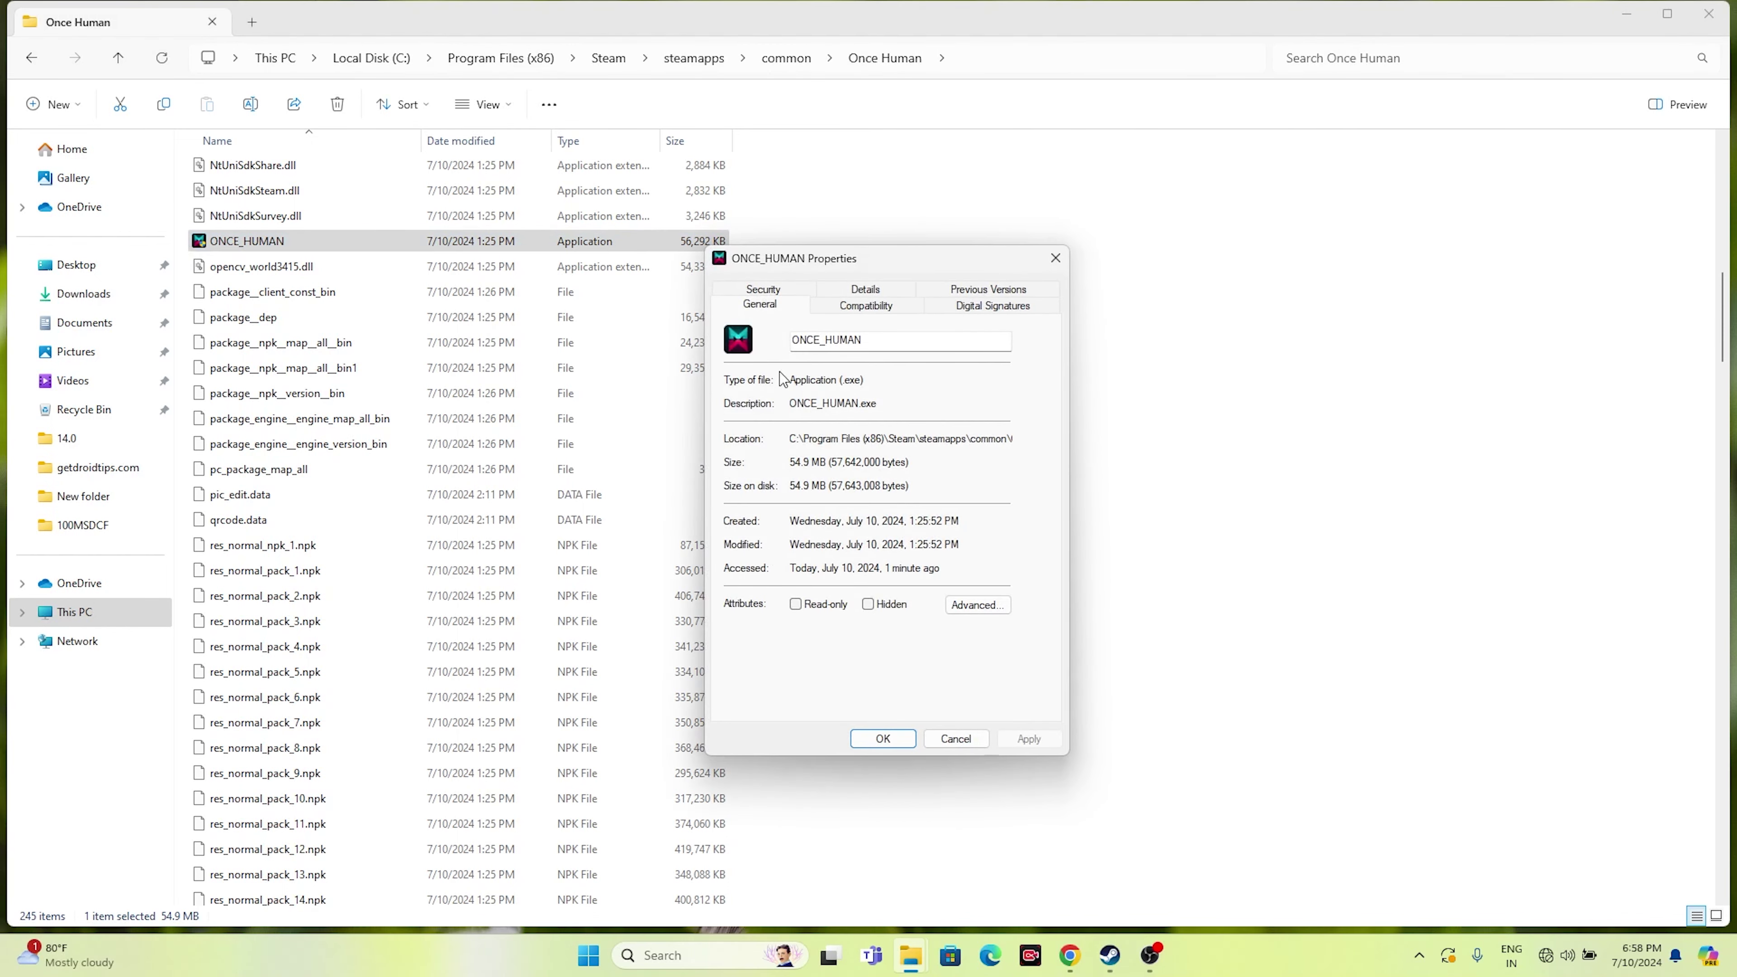
pyautogui.click(835, 306)
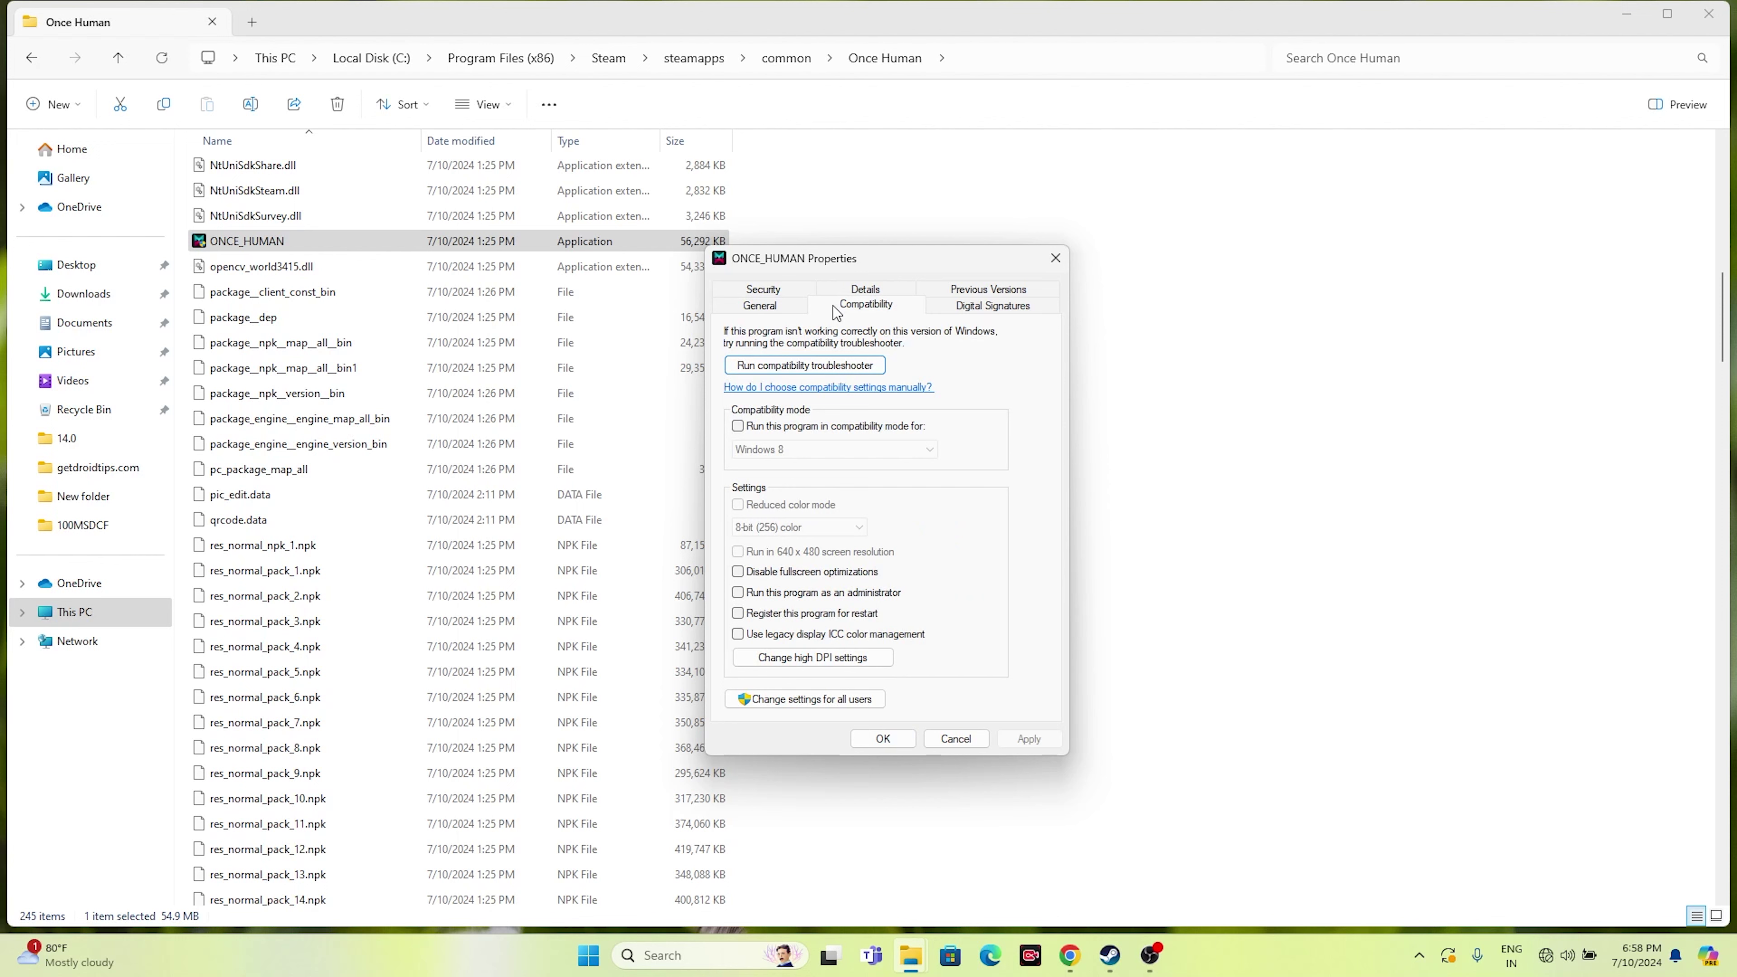
pyautogui.click(738, 593)
pyautogui.click(1028, 738)
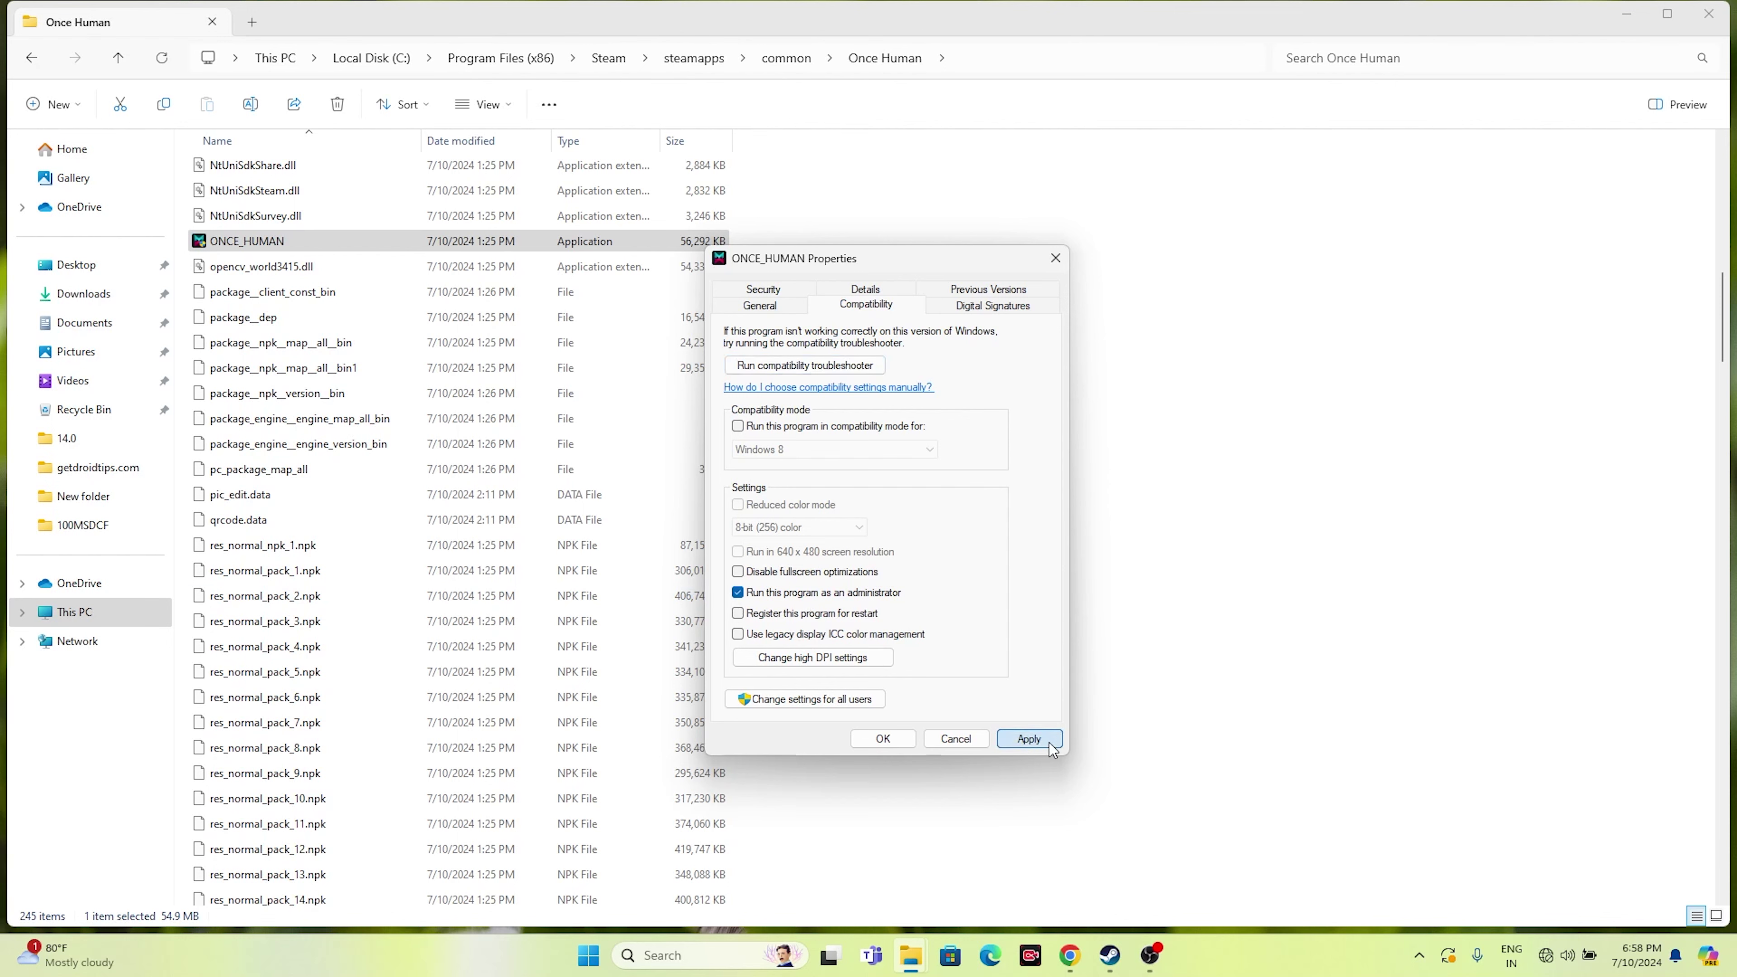
pyautogui.click(883, 739)
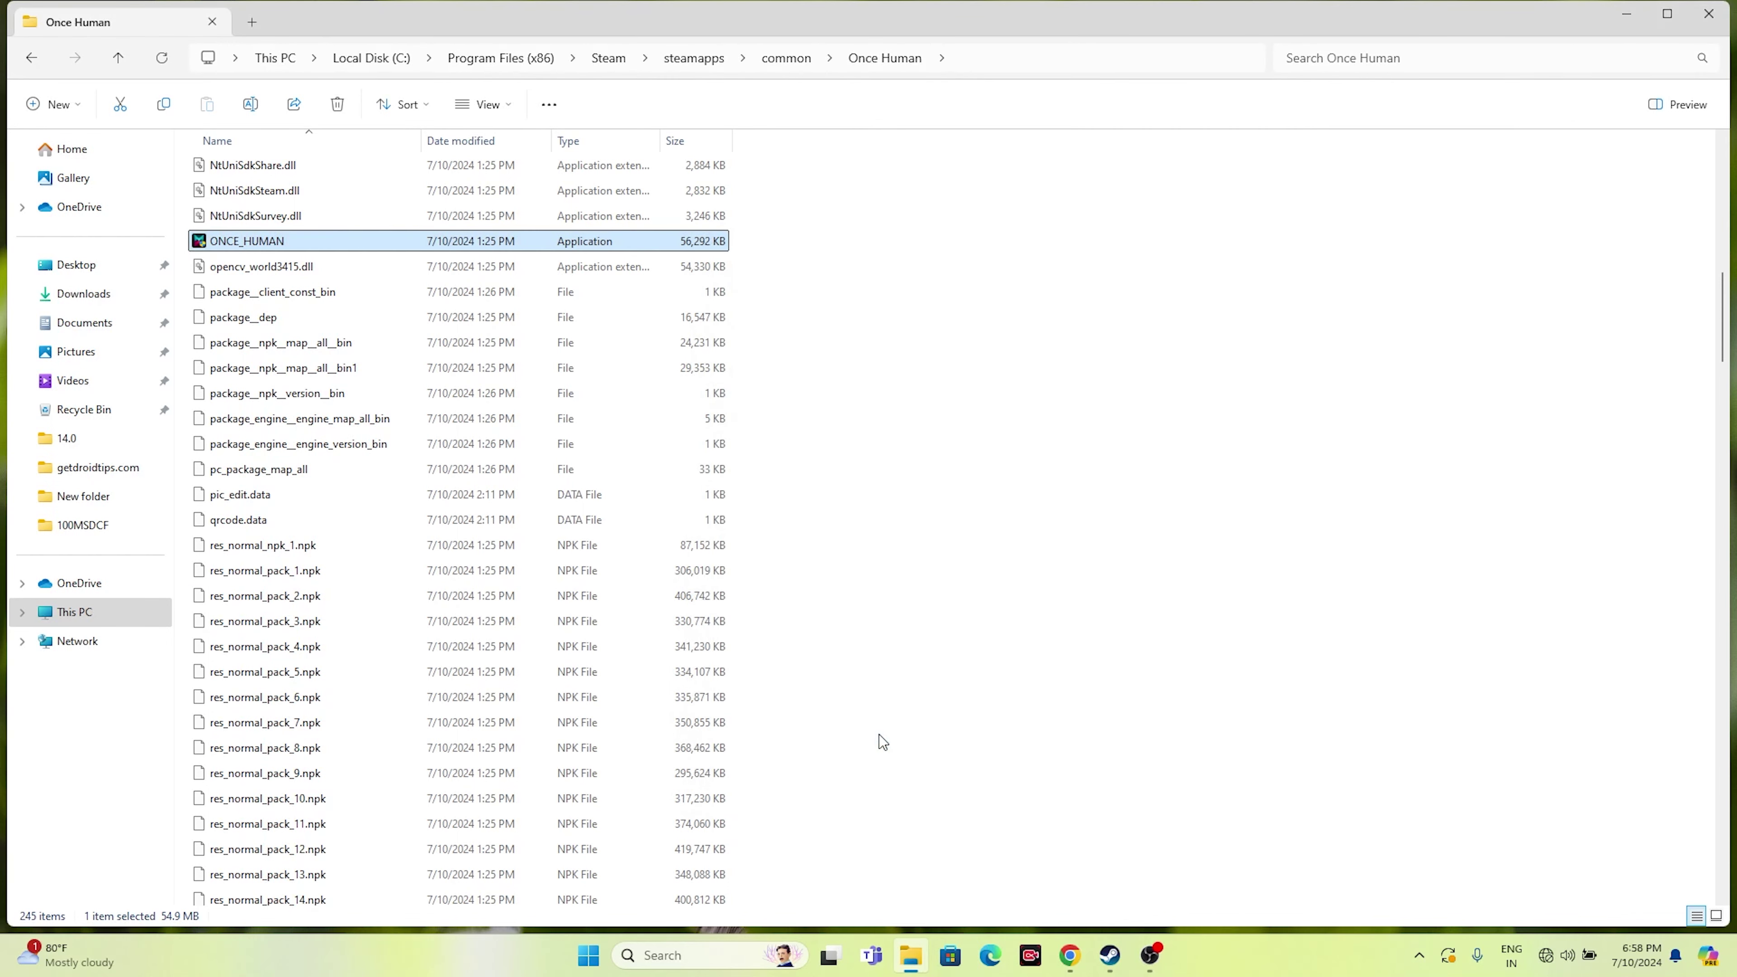
# - Enable compatibility mode for Windows 7 in the ONCE_HUMAN application's properties, and apply the change
pyautogui.rightClick(518, 241)
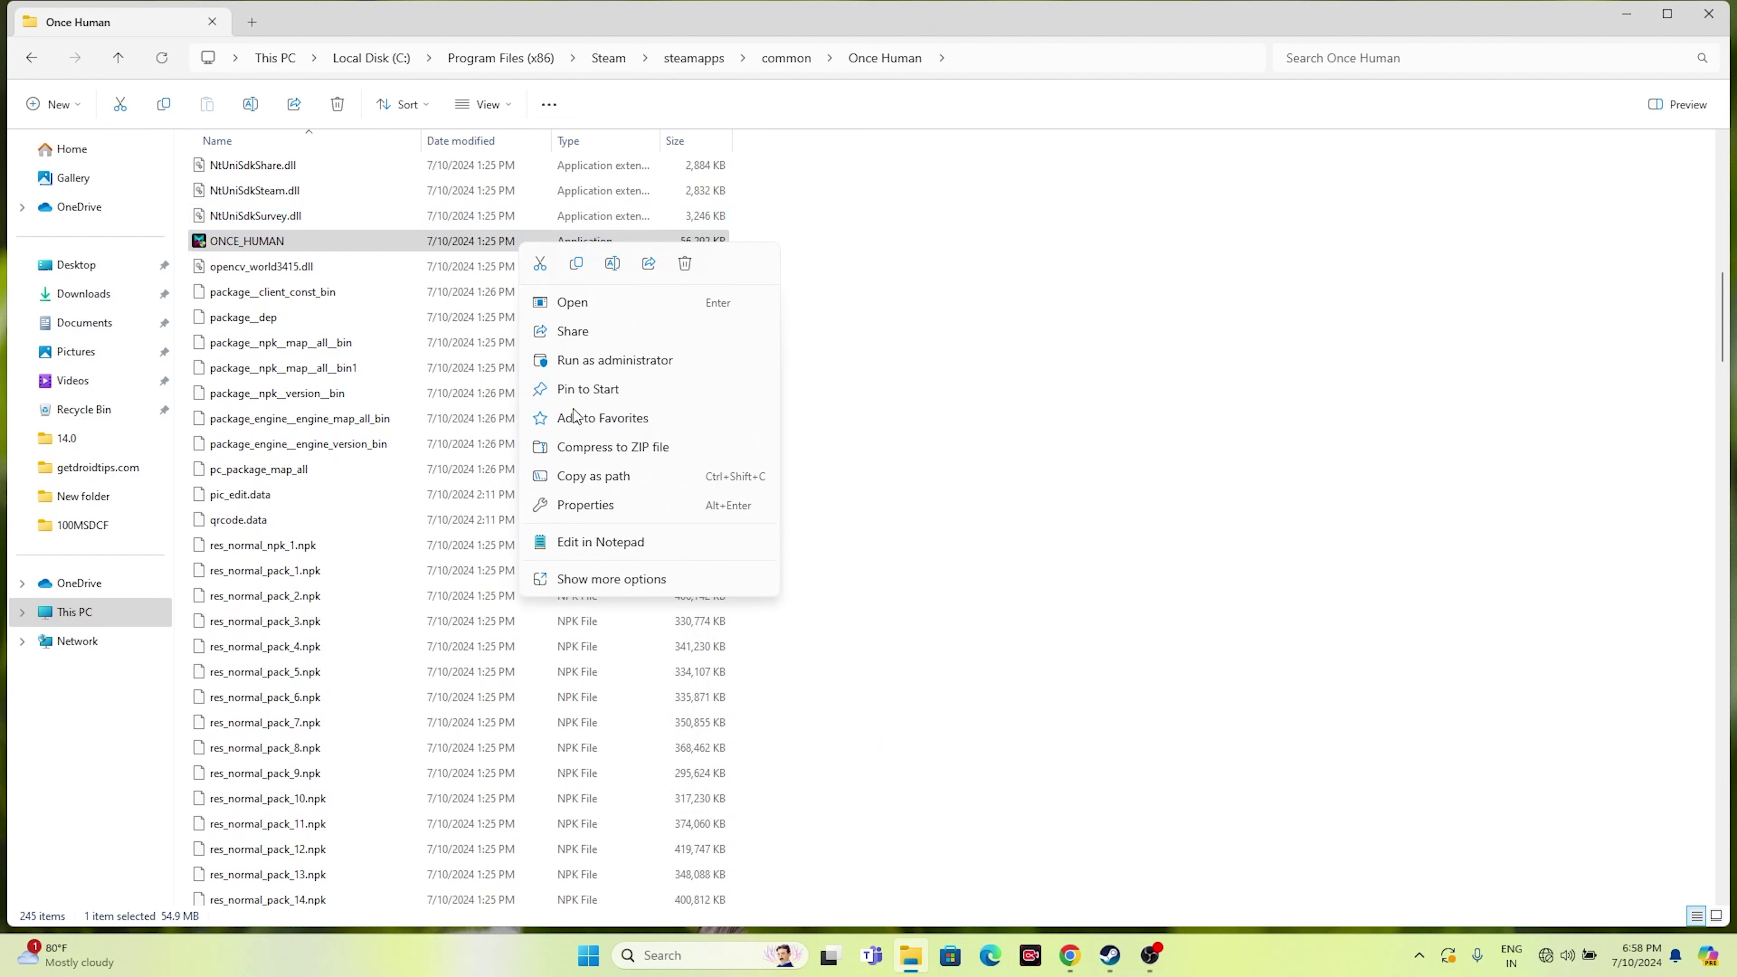
pyautogui.click(619, 579)
pyautogui.click(667, 683)
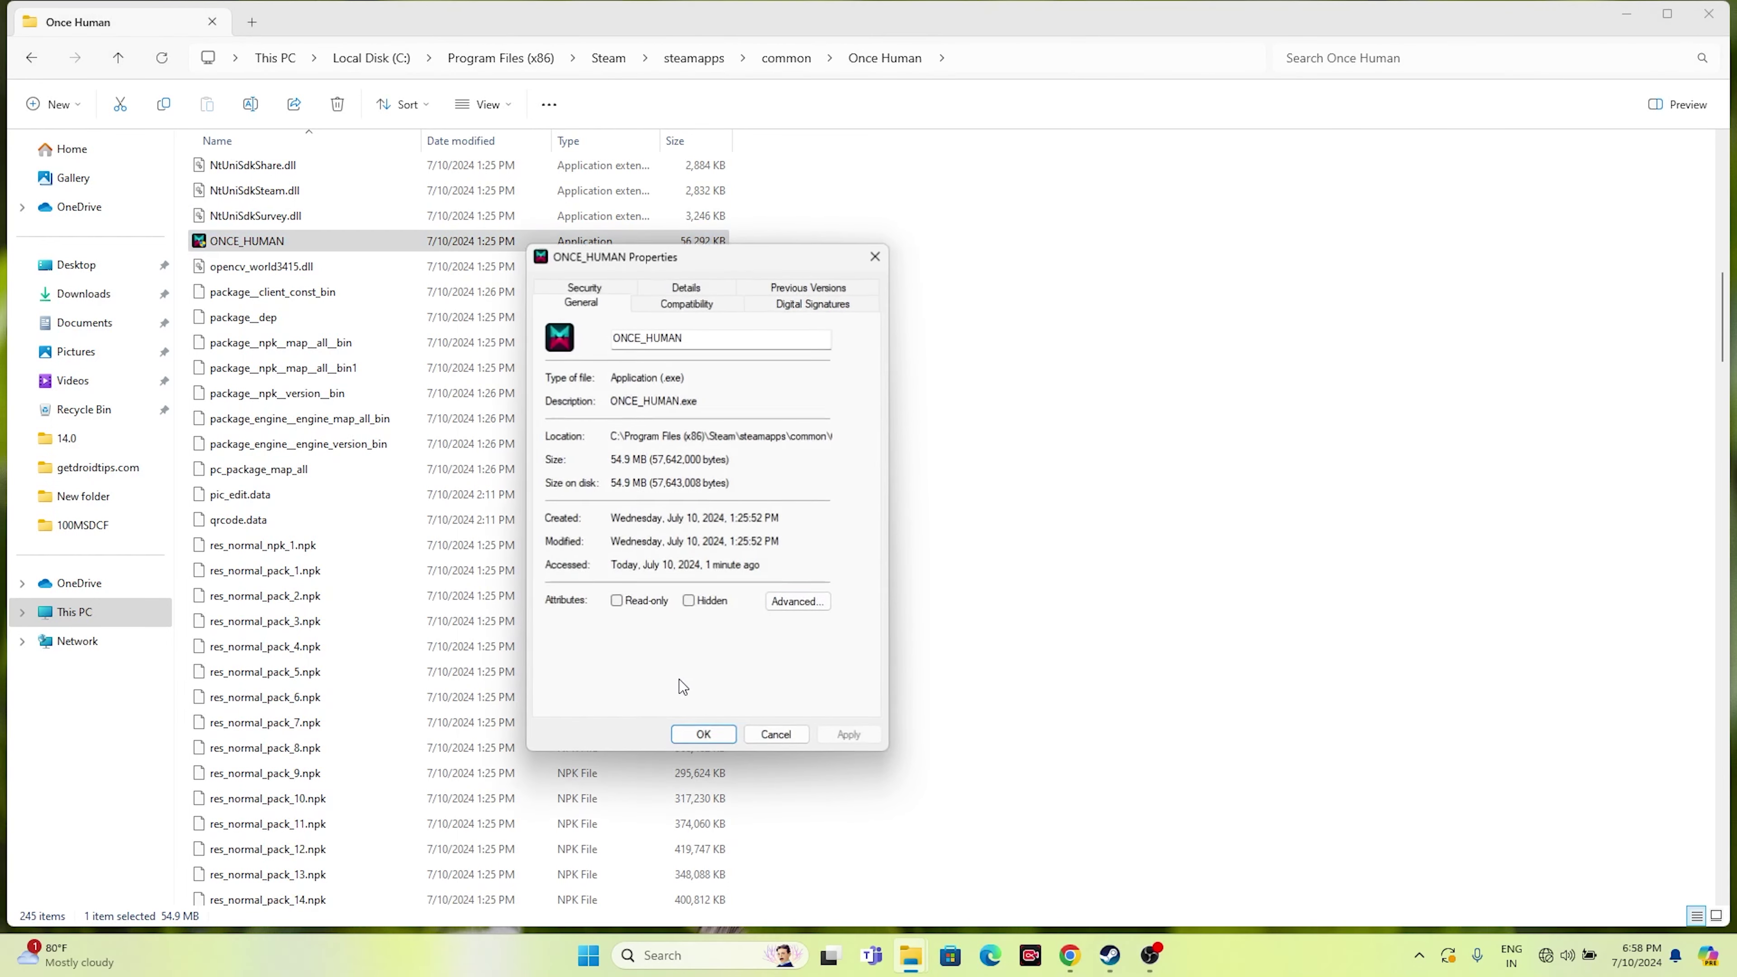
pyautogui.click(672, 305)
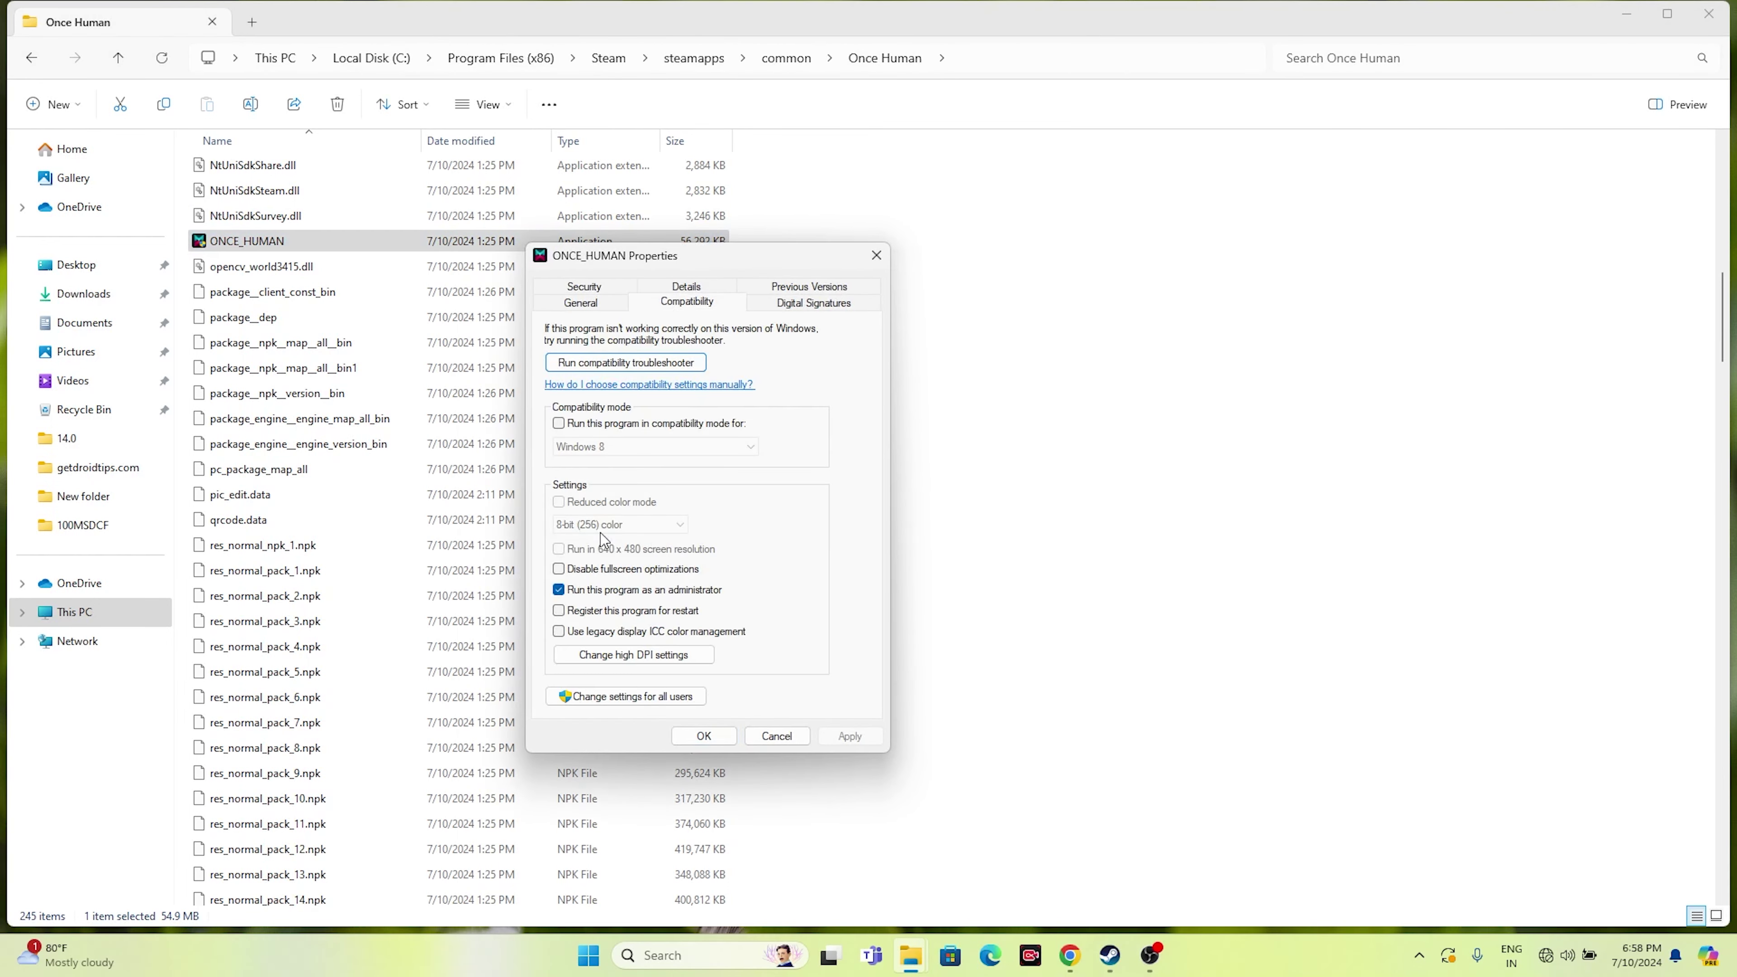
pyautogui.click(559, 424)
pyautogui.click(746, 446)
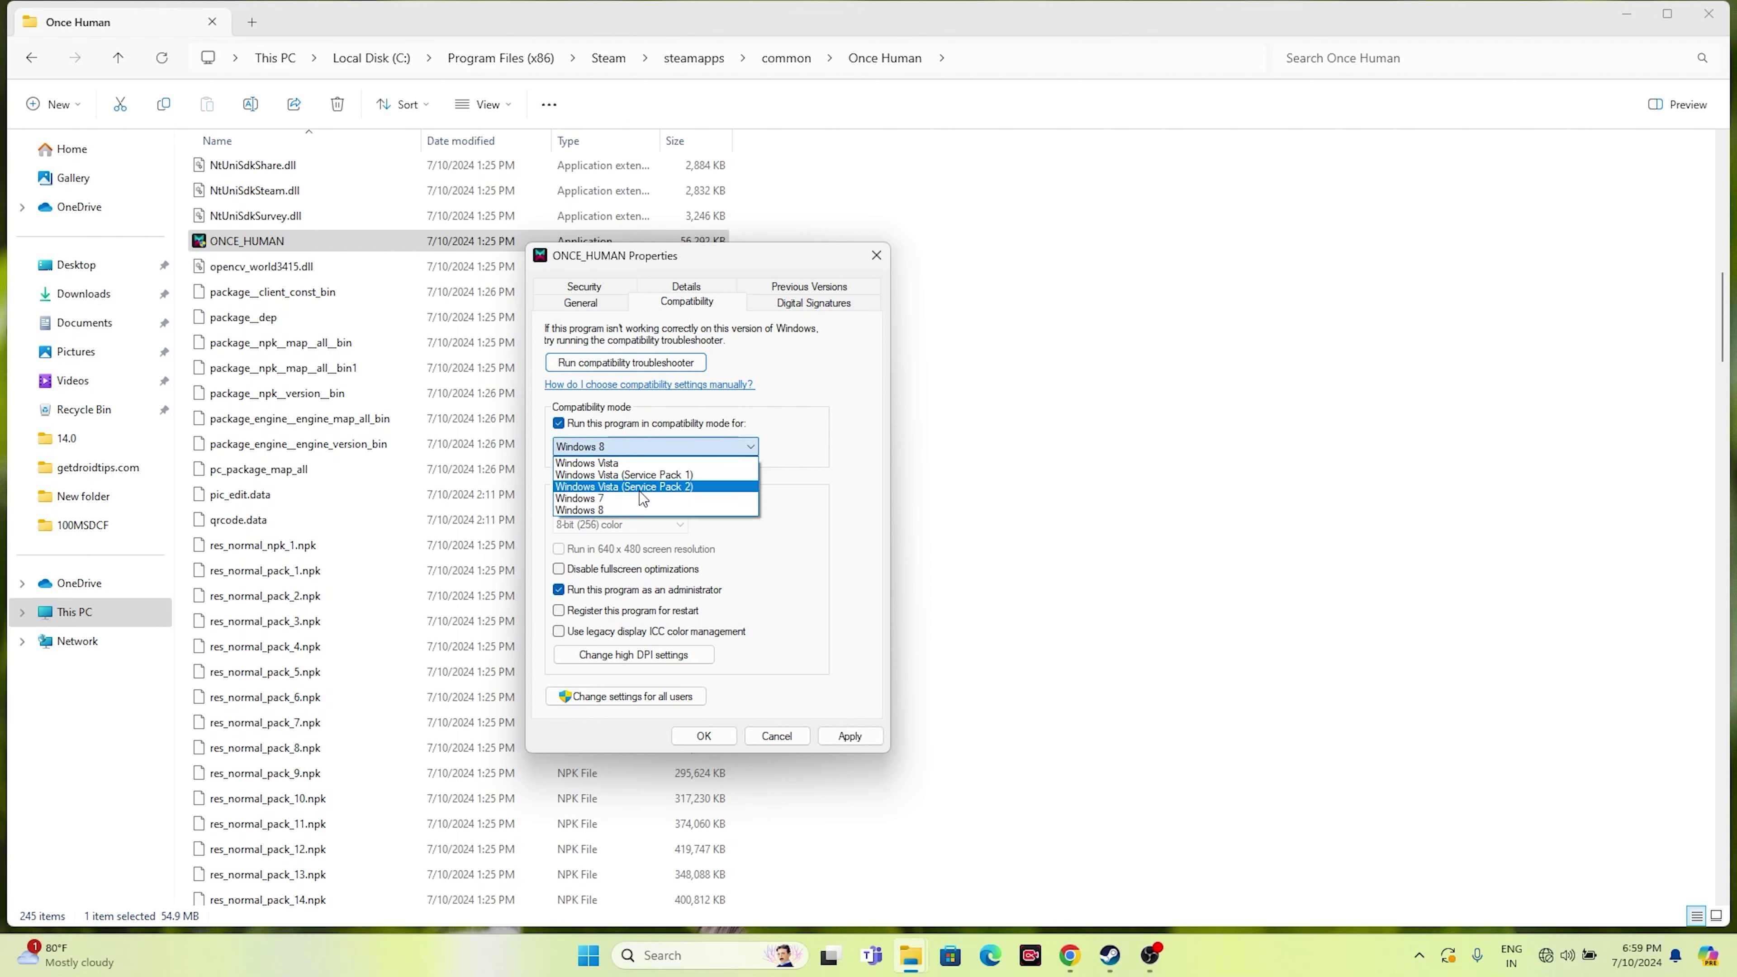
pyautogui.click(634, 499)
pyautogui.scroll(1, 642, 442)
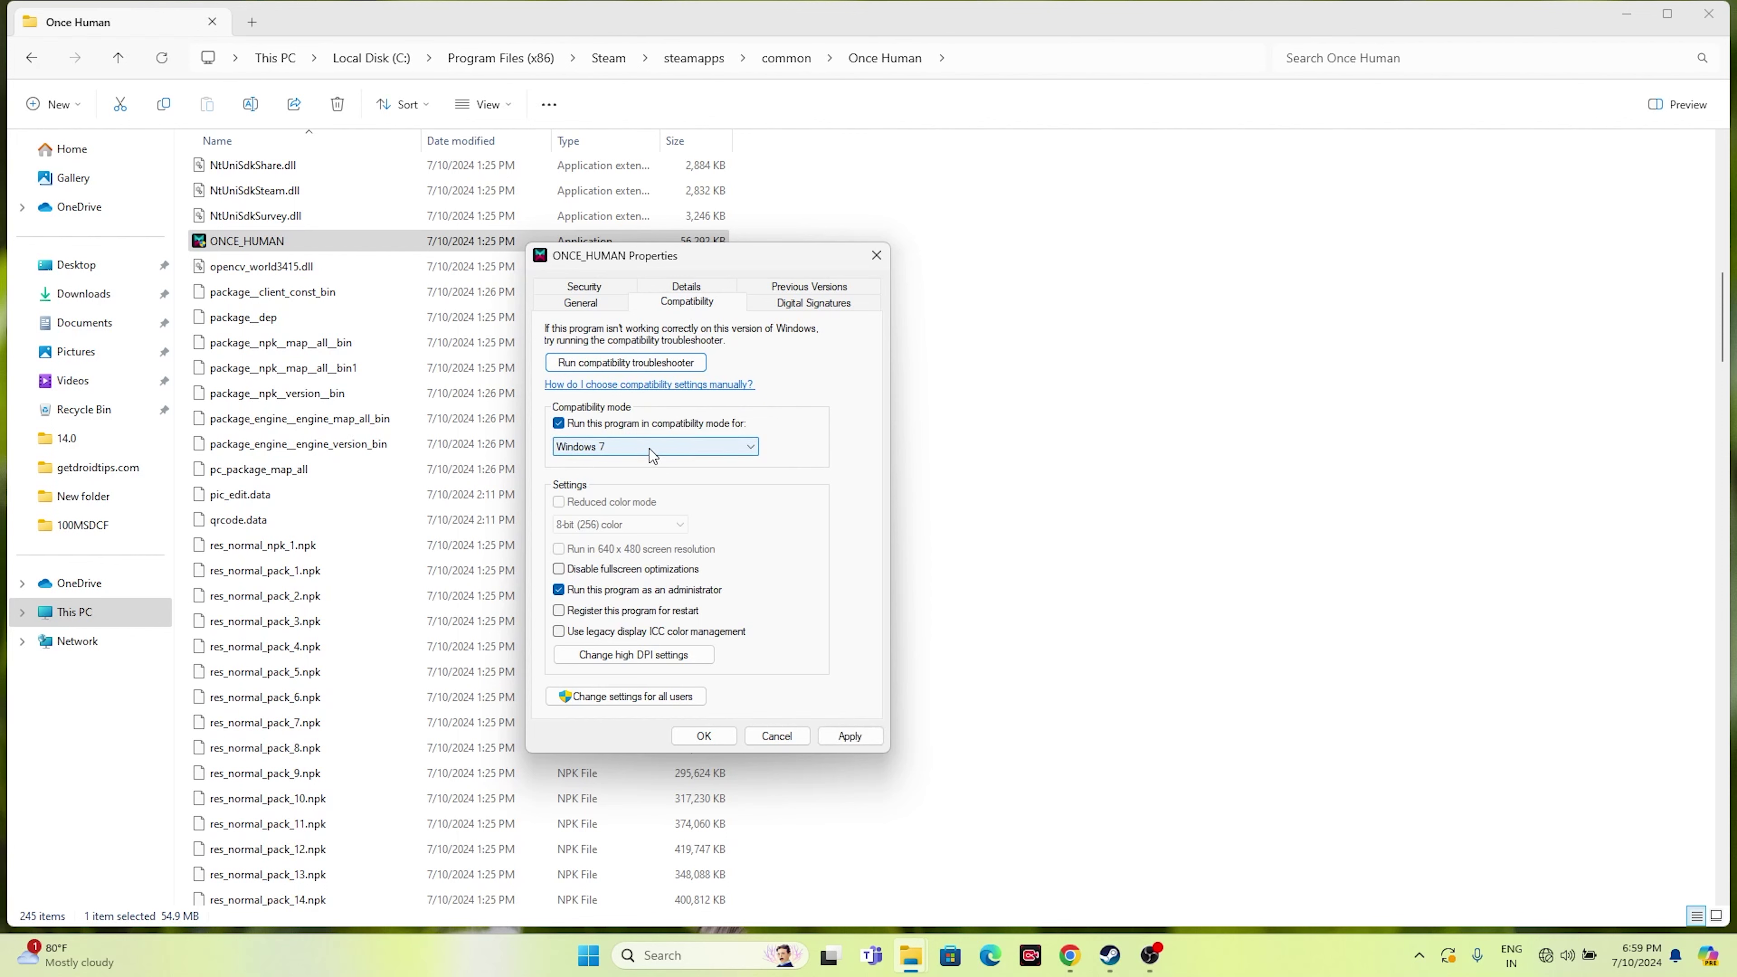
pyautogui.click(832, 734)
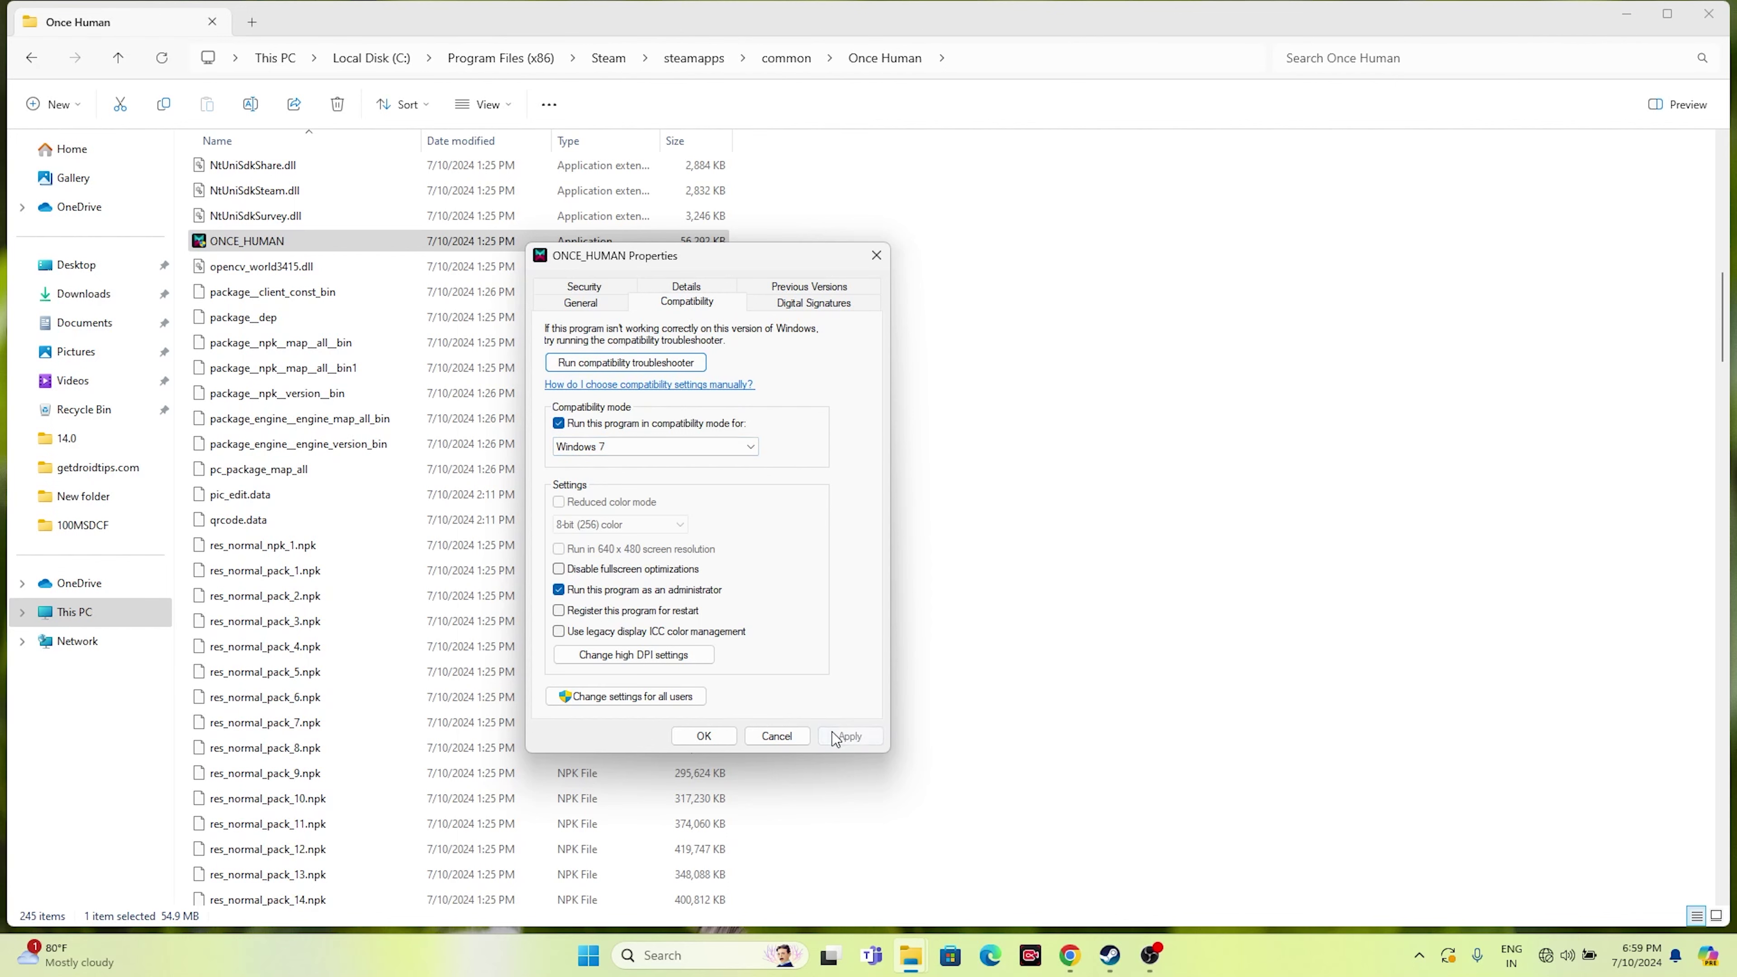
# - Switch the ONCE_HUMAN application's compatibility mode to Windows 8, apply it, and close the properties and the game folder
pyautogui.click(637, 459)
pyautogui.click(649, 523)
pyautogui.click(865, 738)
pyautogui.click(722, 740)
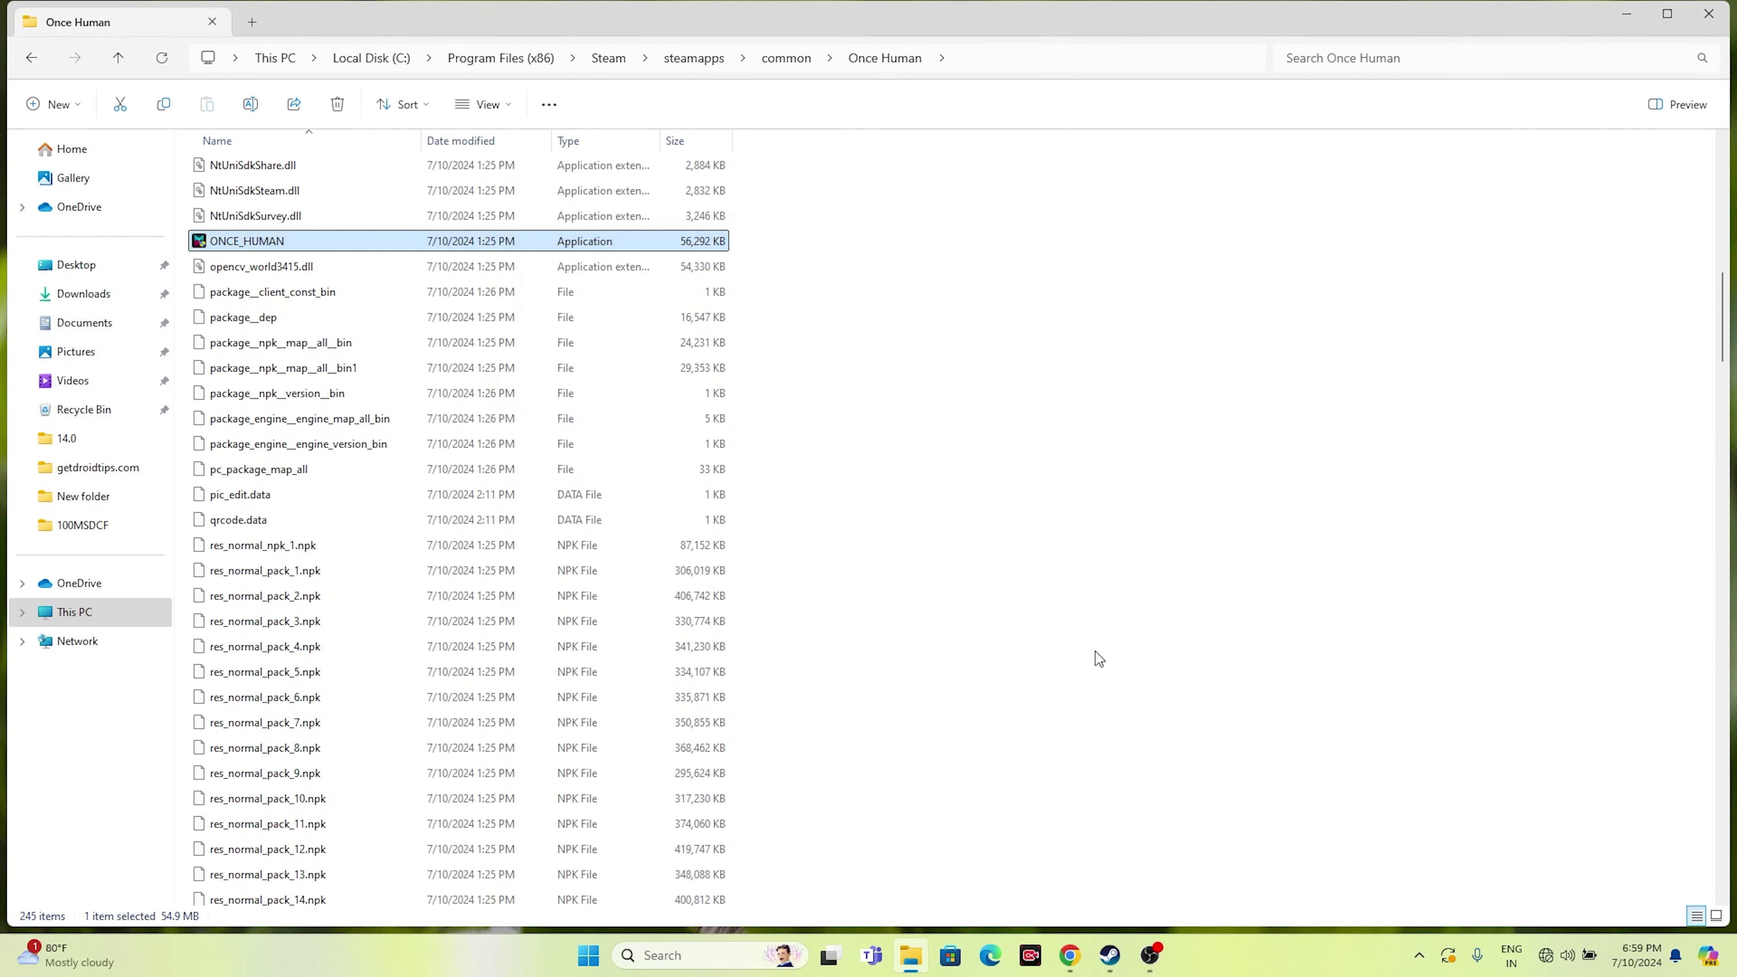
pyautogui.click(1710, 17)
pyautogui.click(1110, 955)
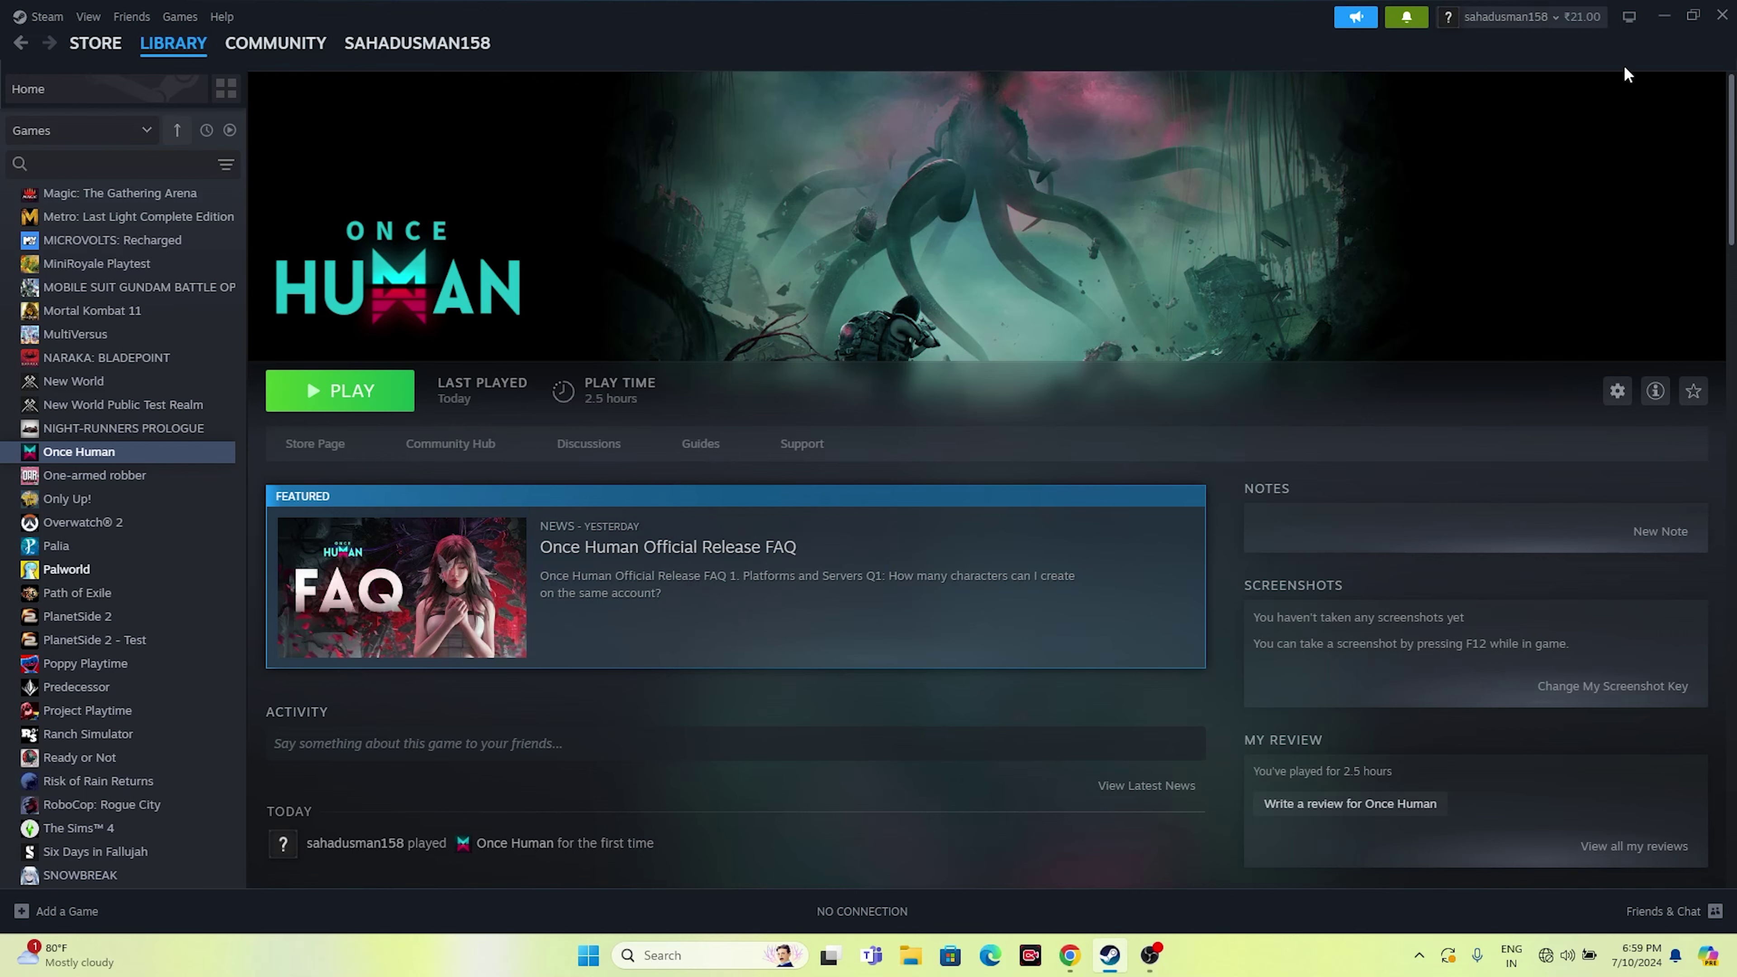
pyautogui.click(1655, 26)
# - Open Windows Settings and check the automatic time zone and time options under Date & time
pyautogui.click(687, 958)
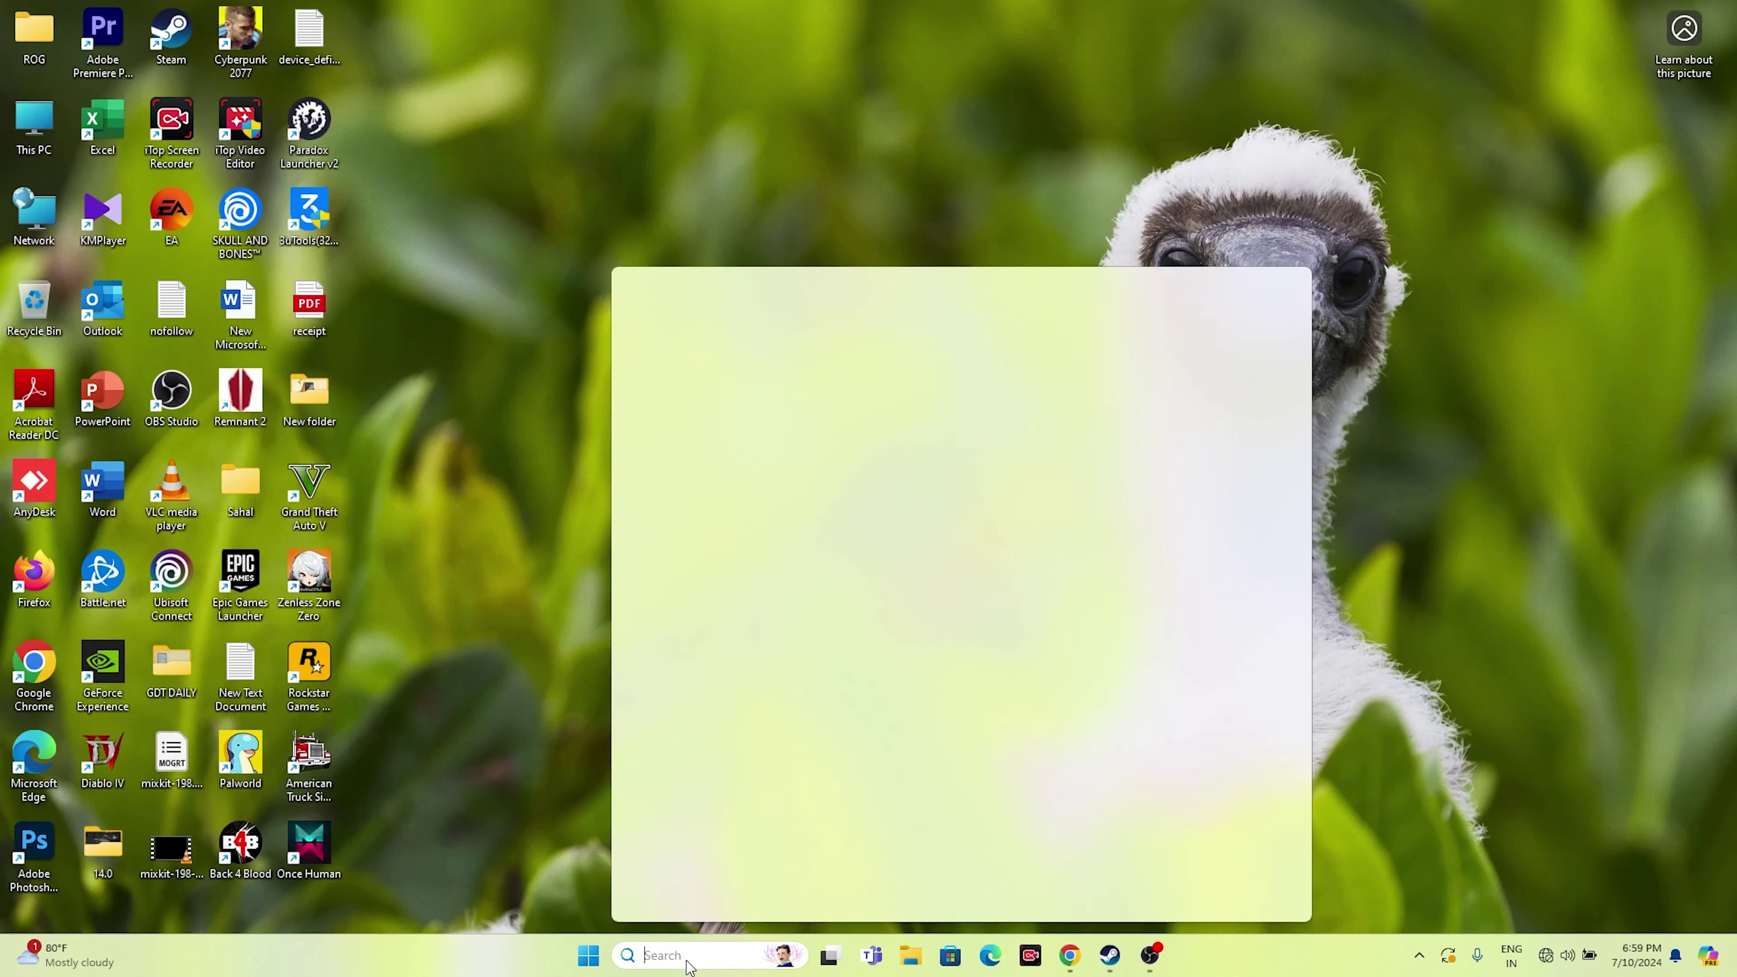
pyautogui.write('settings')
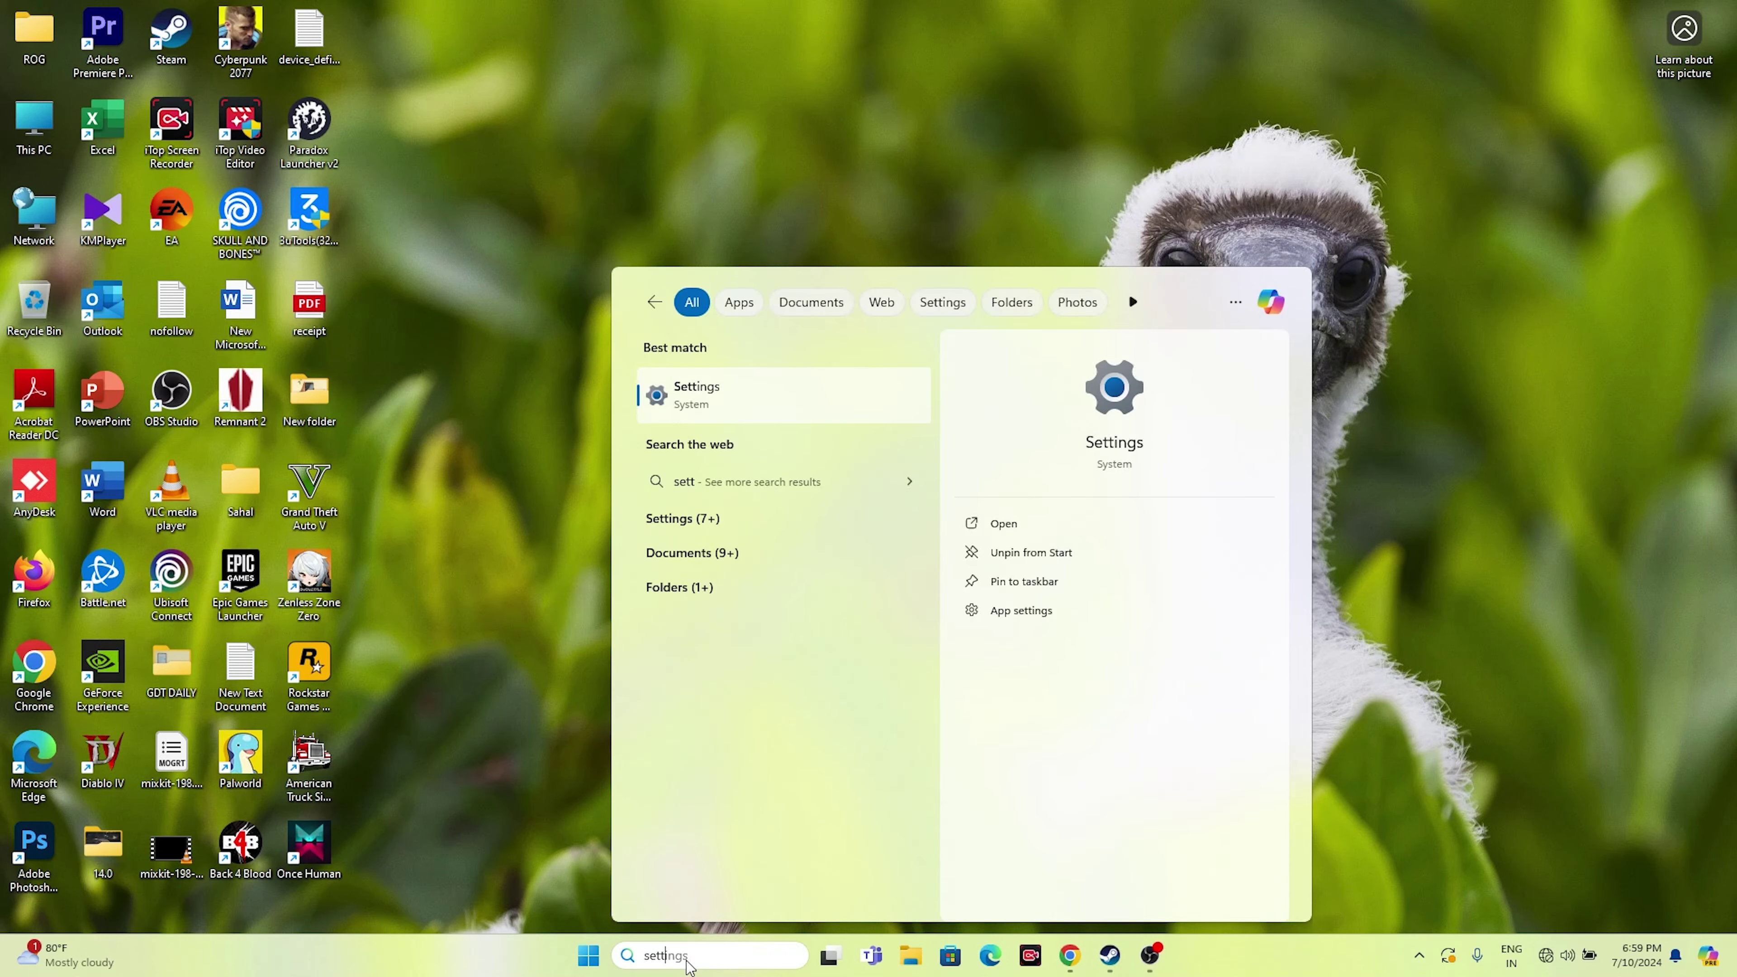
pyautogui.click(725, 411)
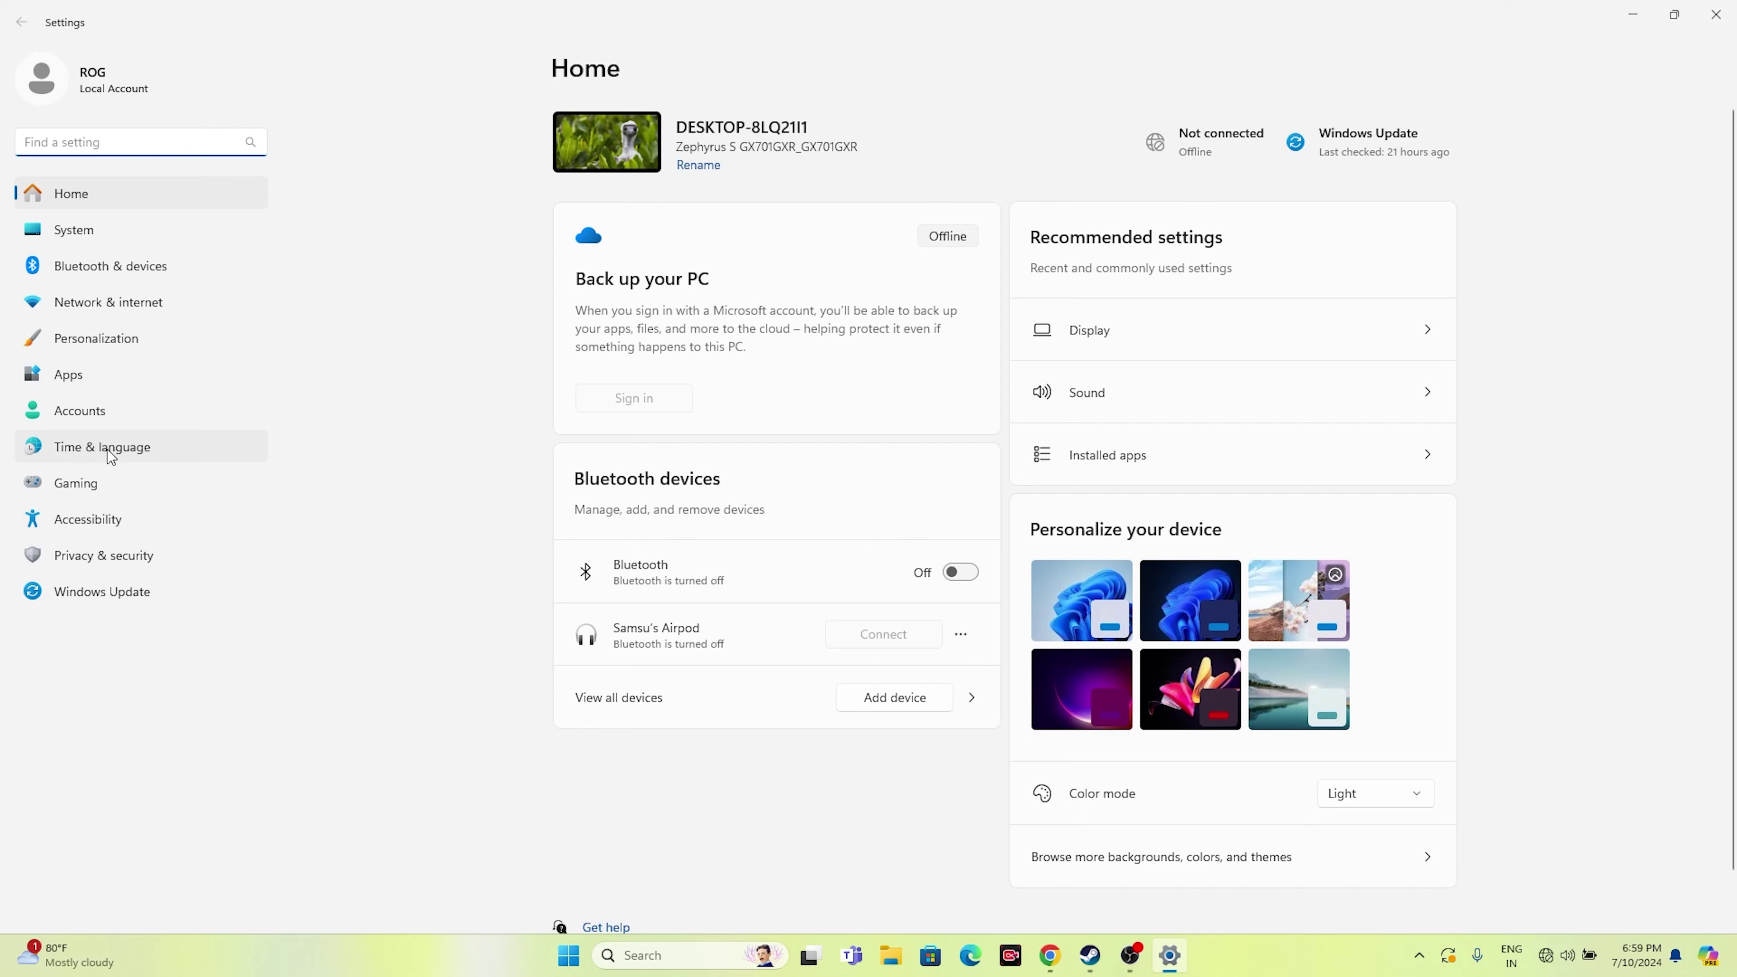
pyautogui.click(123, 448)
pyautogui.click(624, 222)
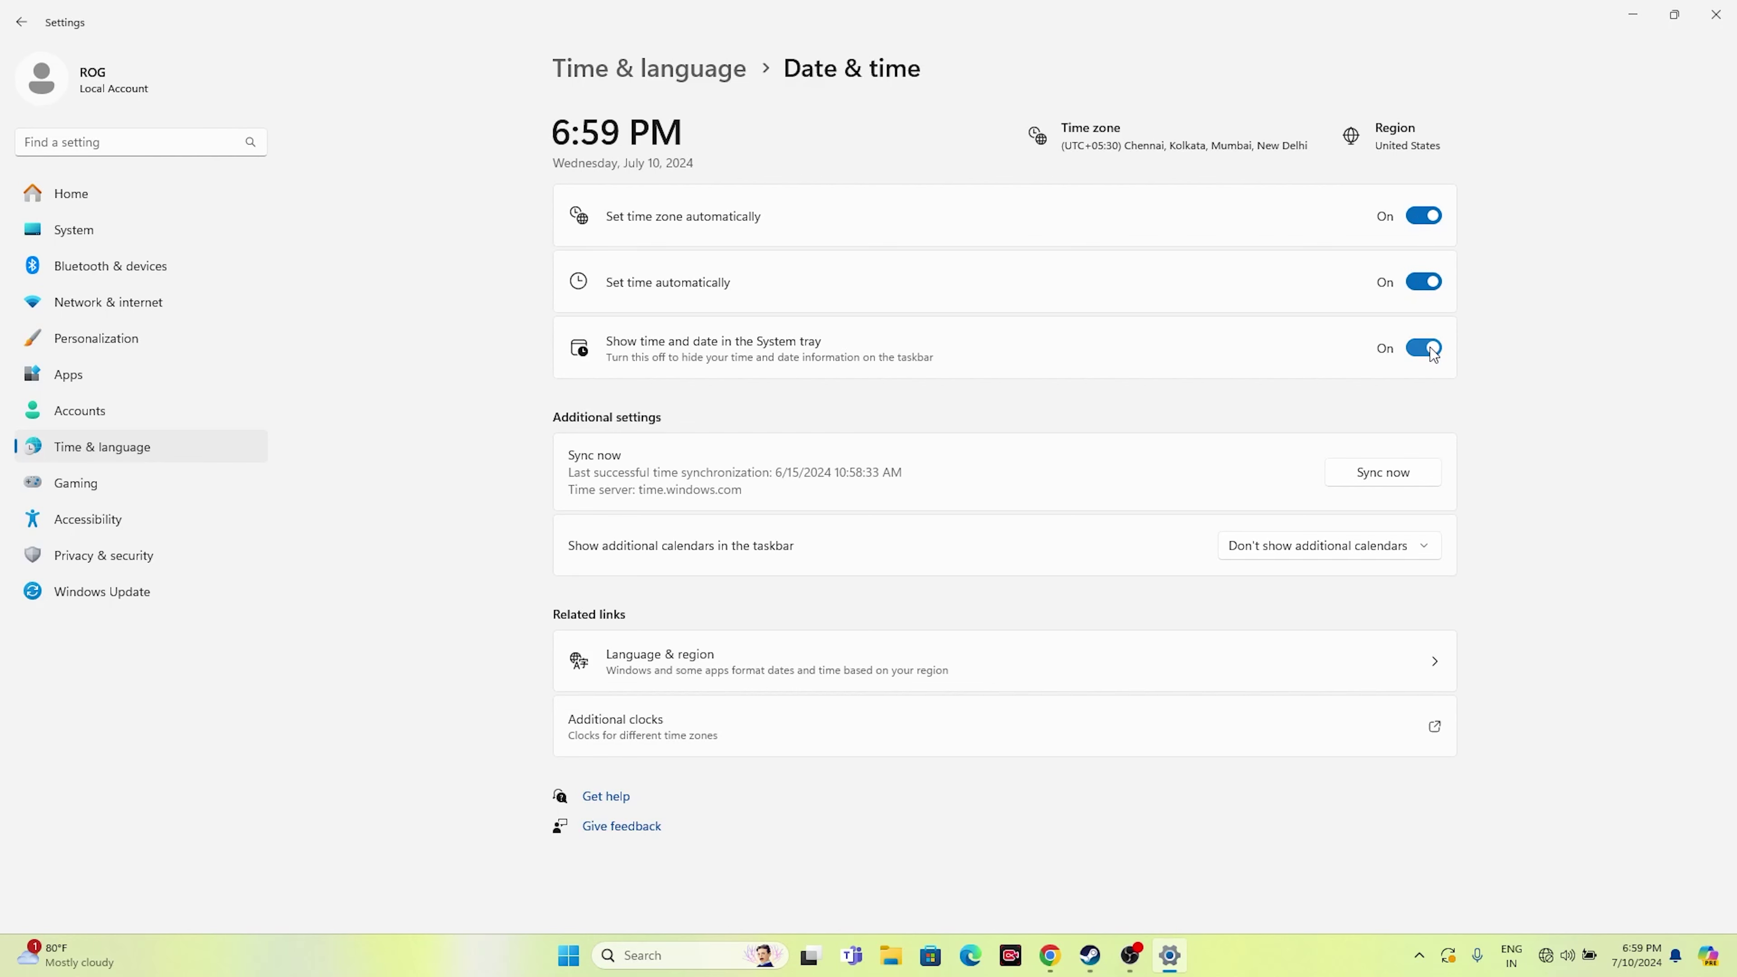
# - Check the available country or region choices in the Language & region settings, and close Settings
pyautogui.click(22, 23)
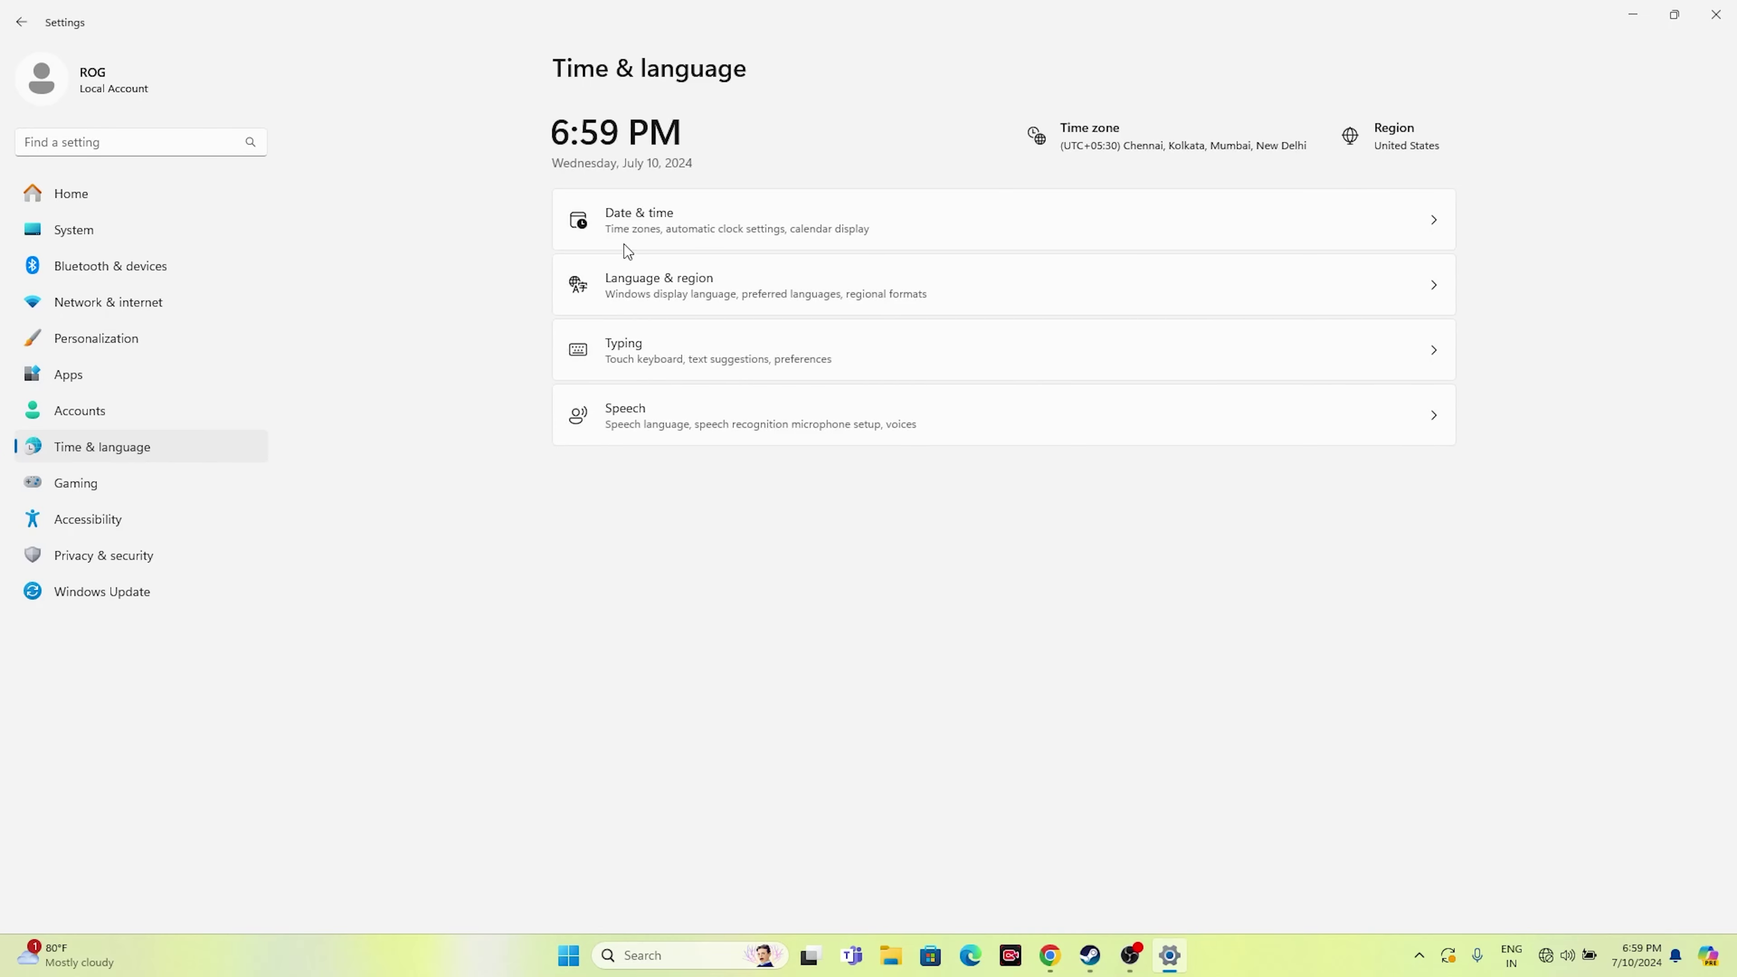
pyautogui.click(650, 292)
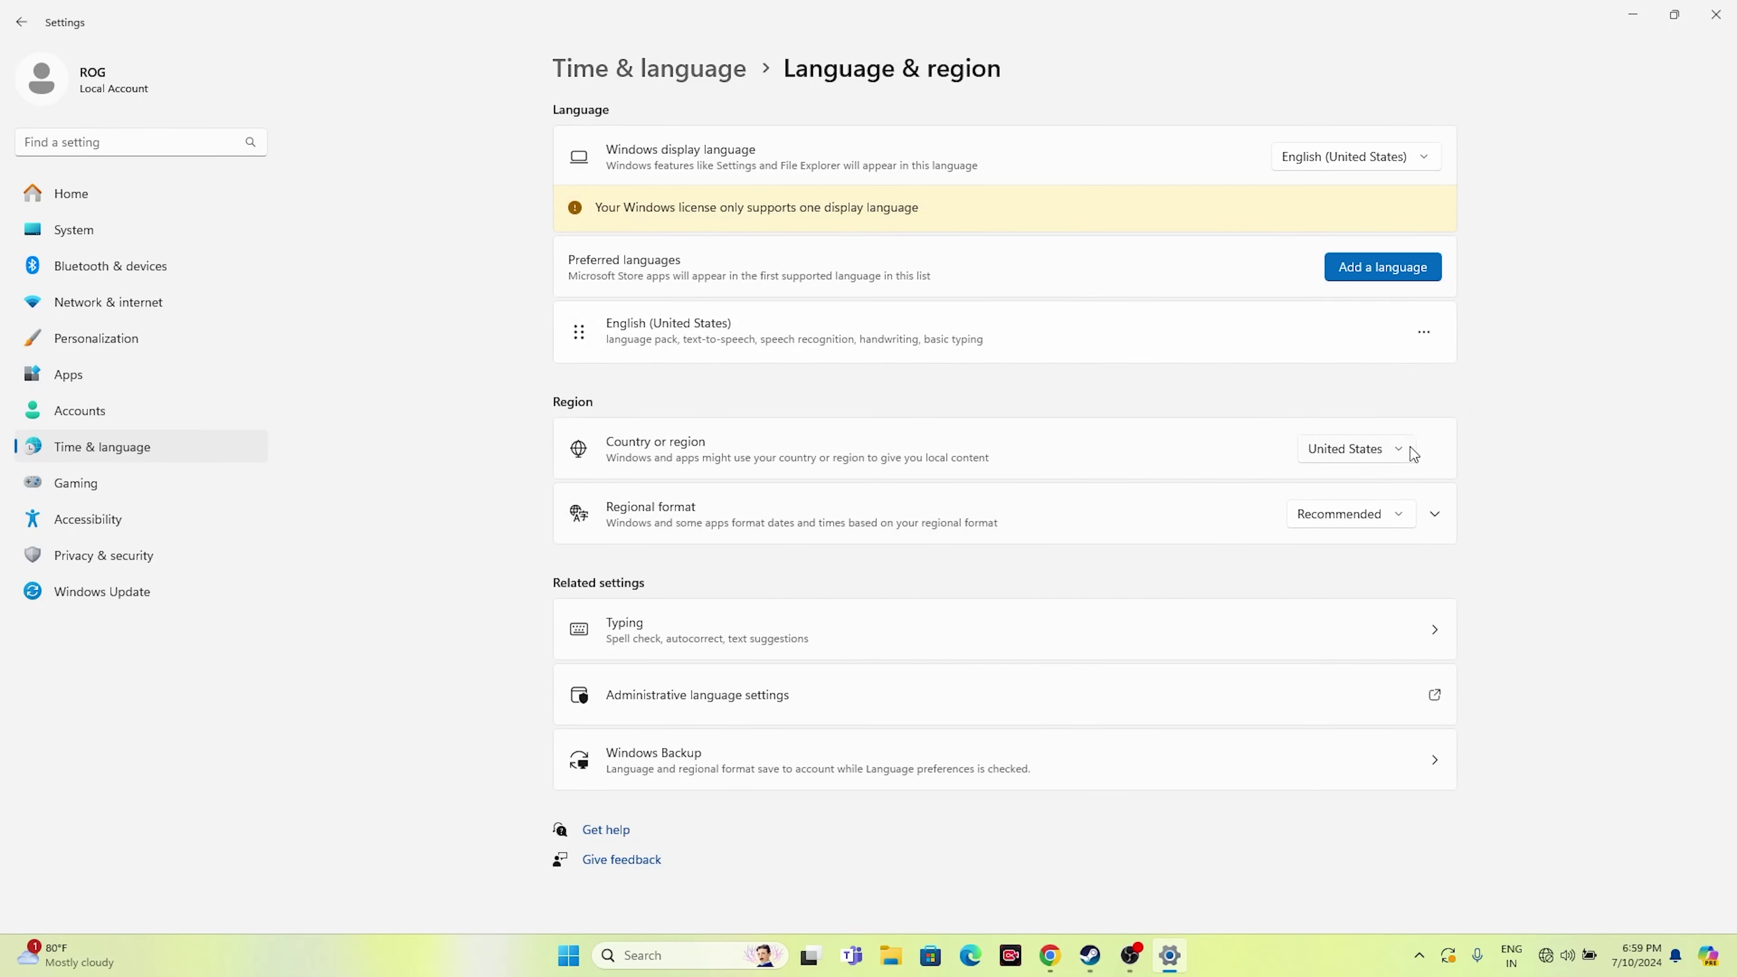
pyautogui.click(1399, 456)
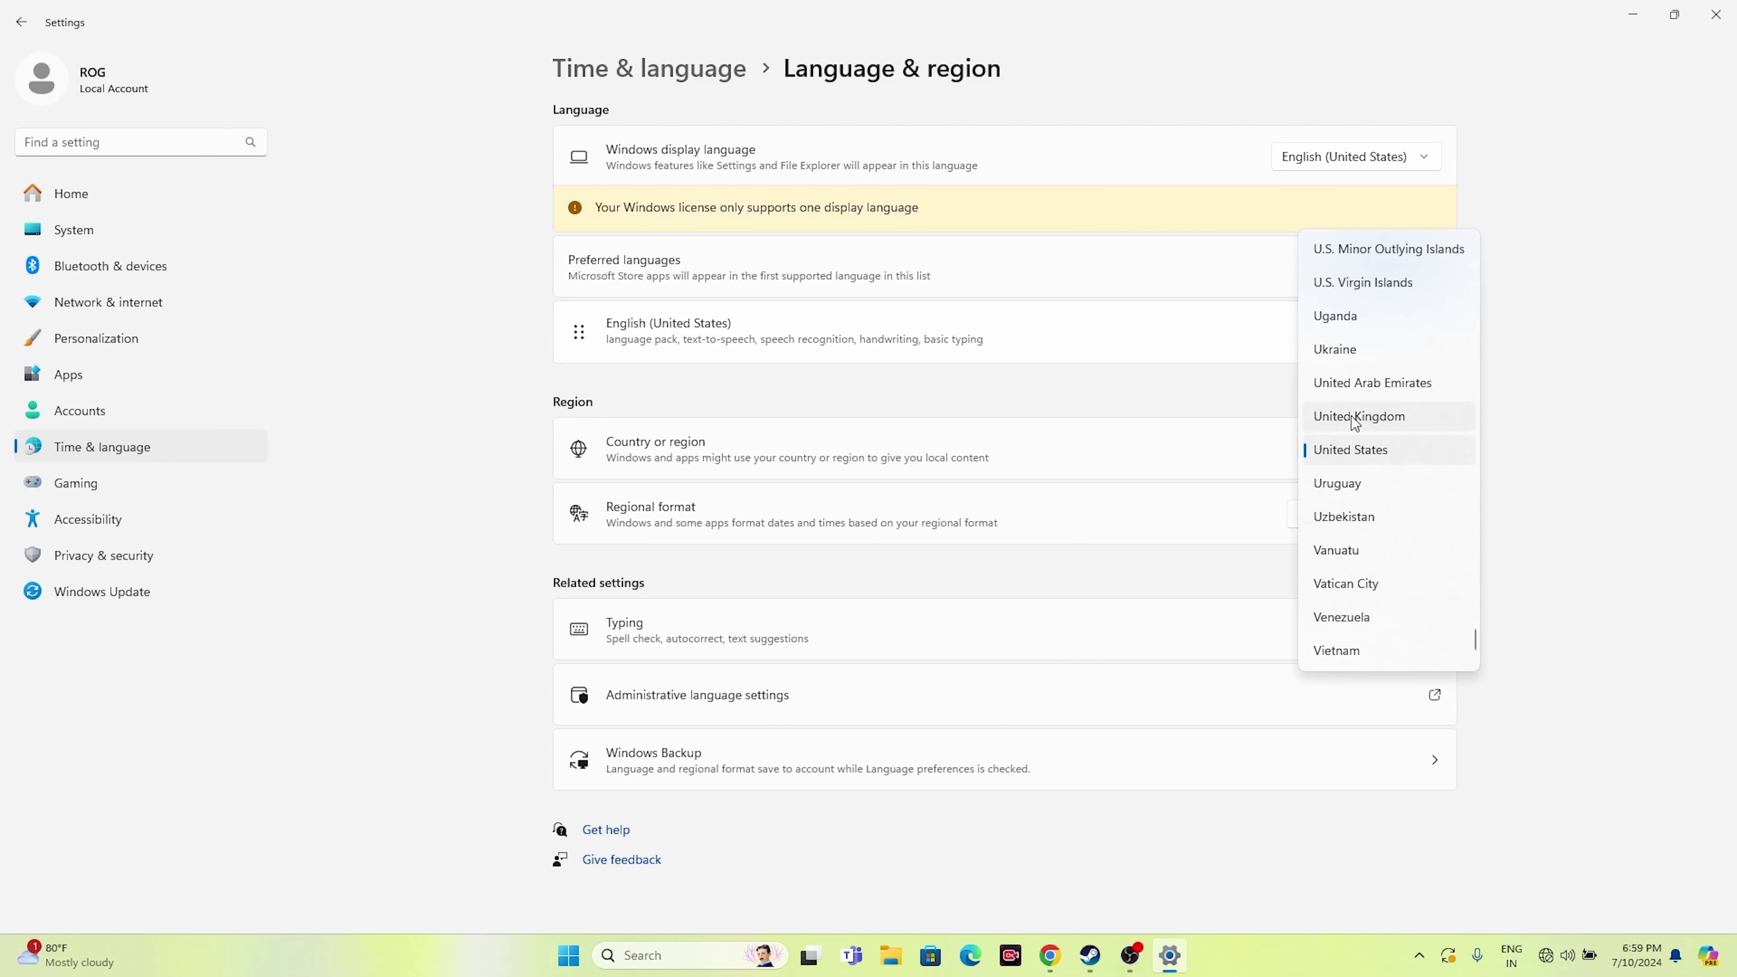
pyautogui.click(1640, 463)
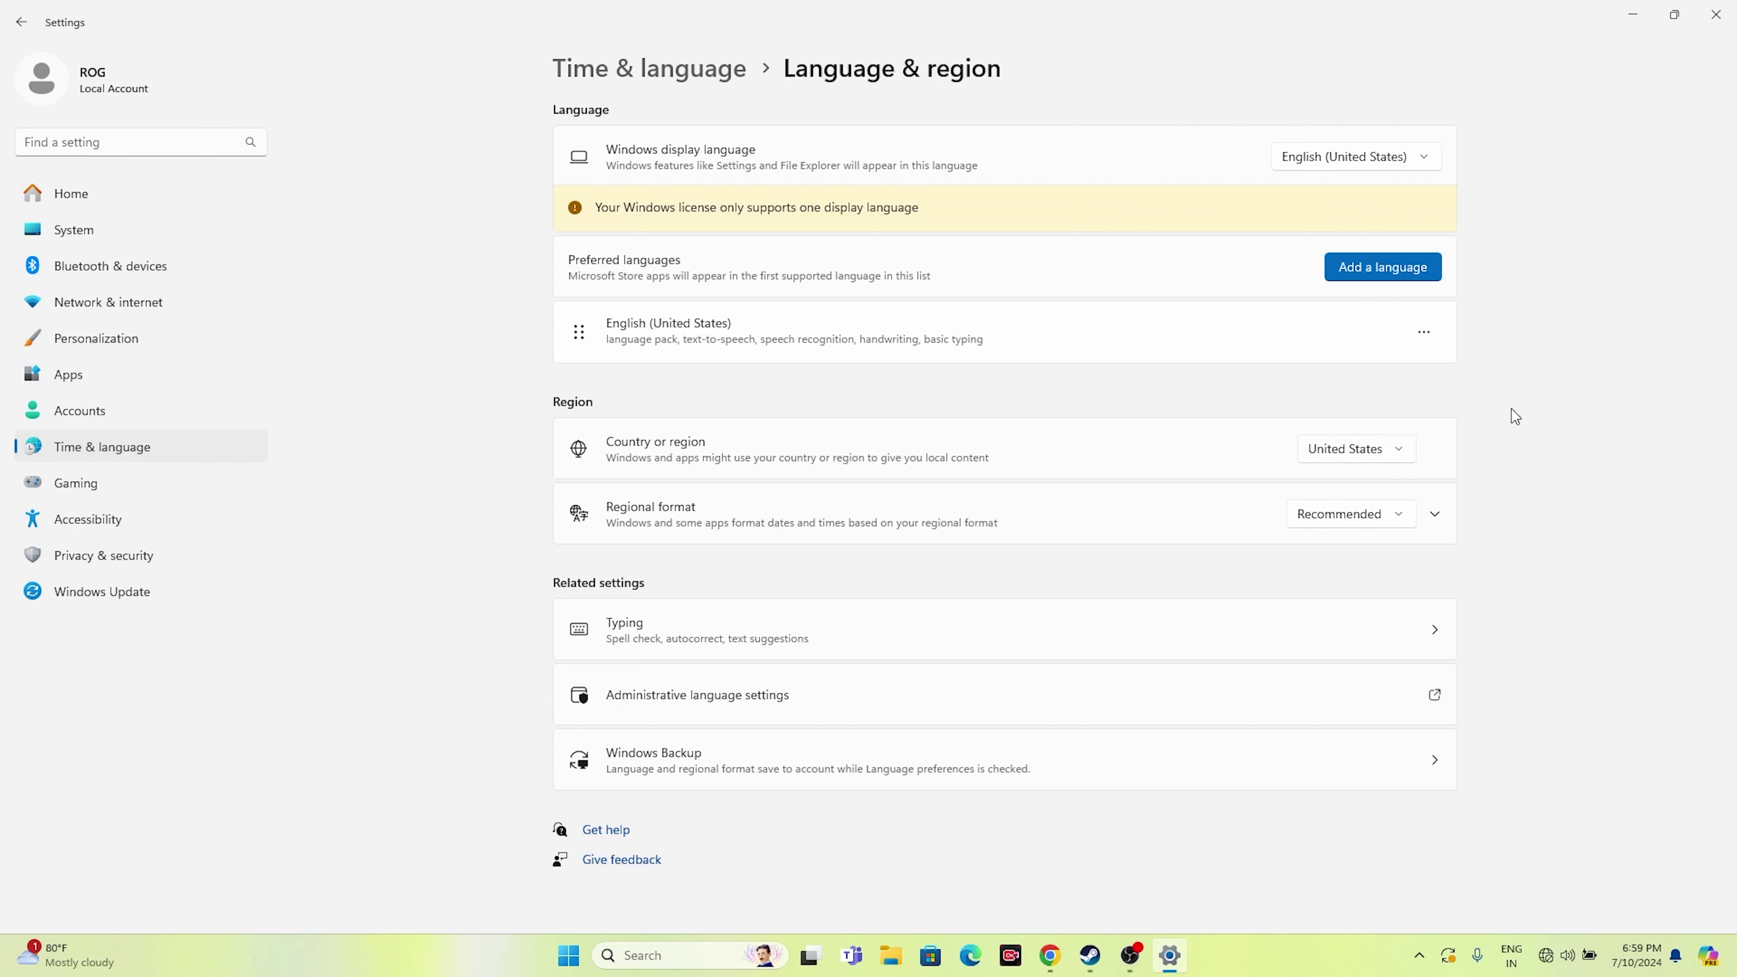
pyautogui.click(1716, 14)
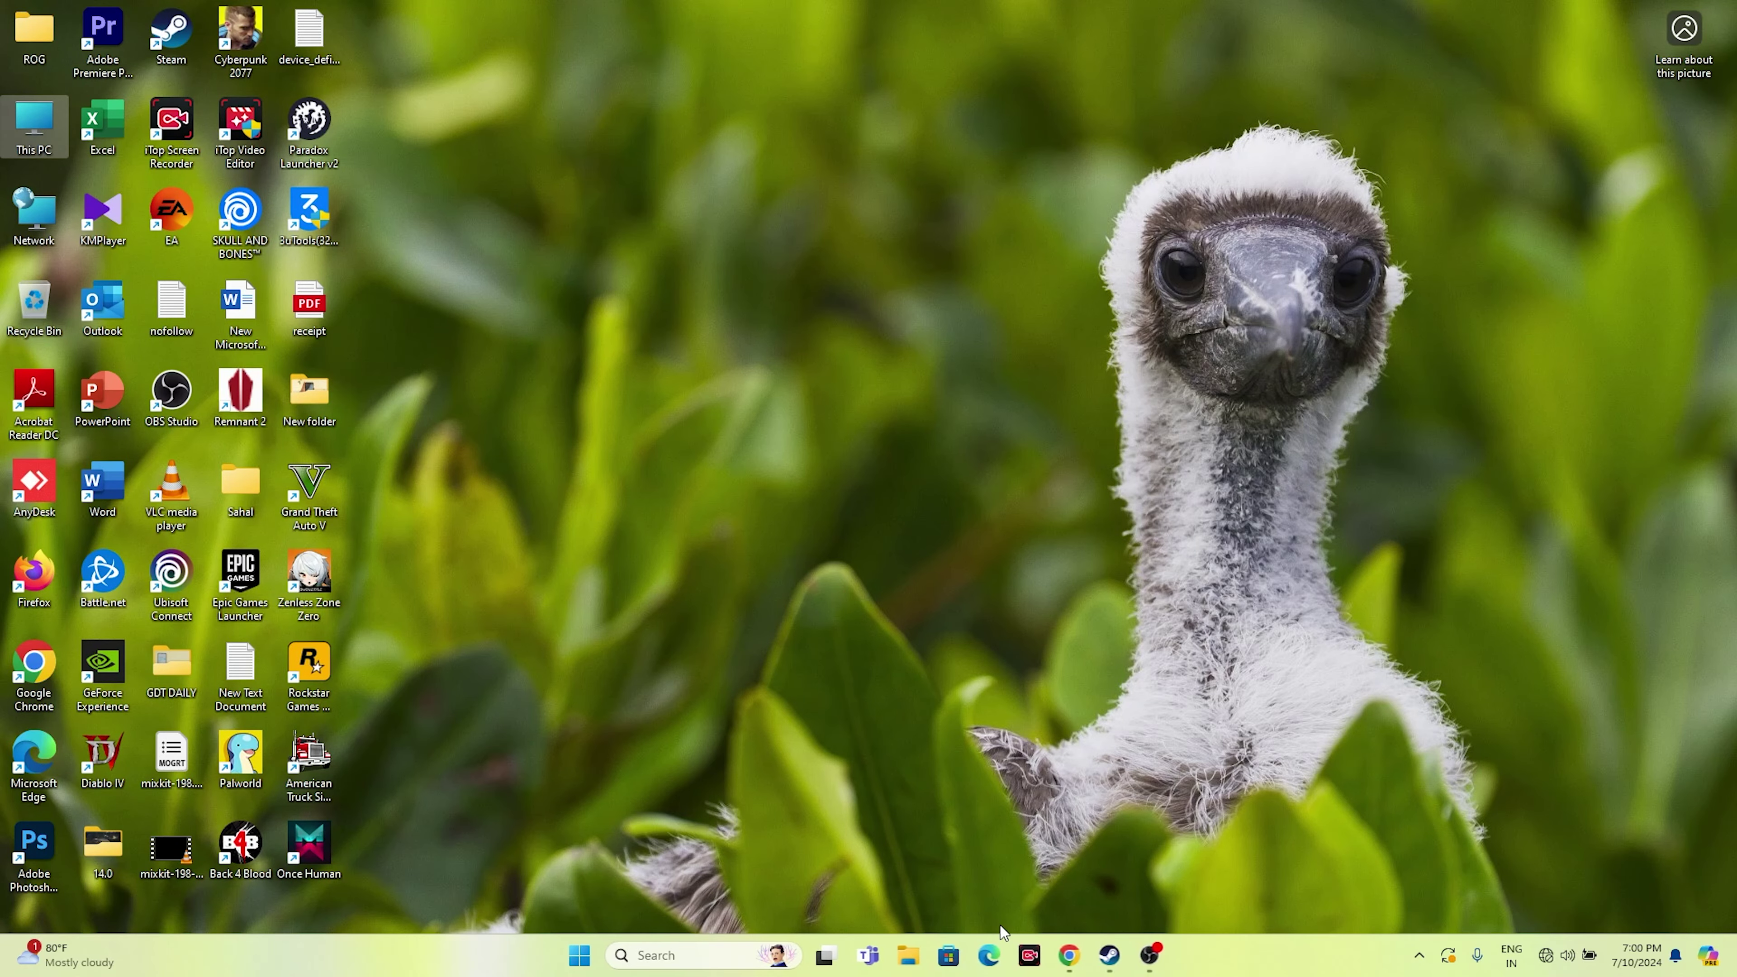
pyautogui.click(1111, 965)
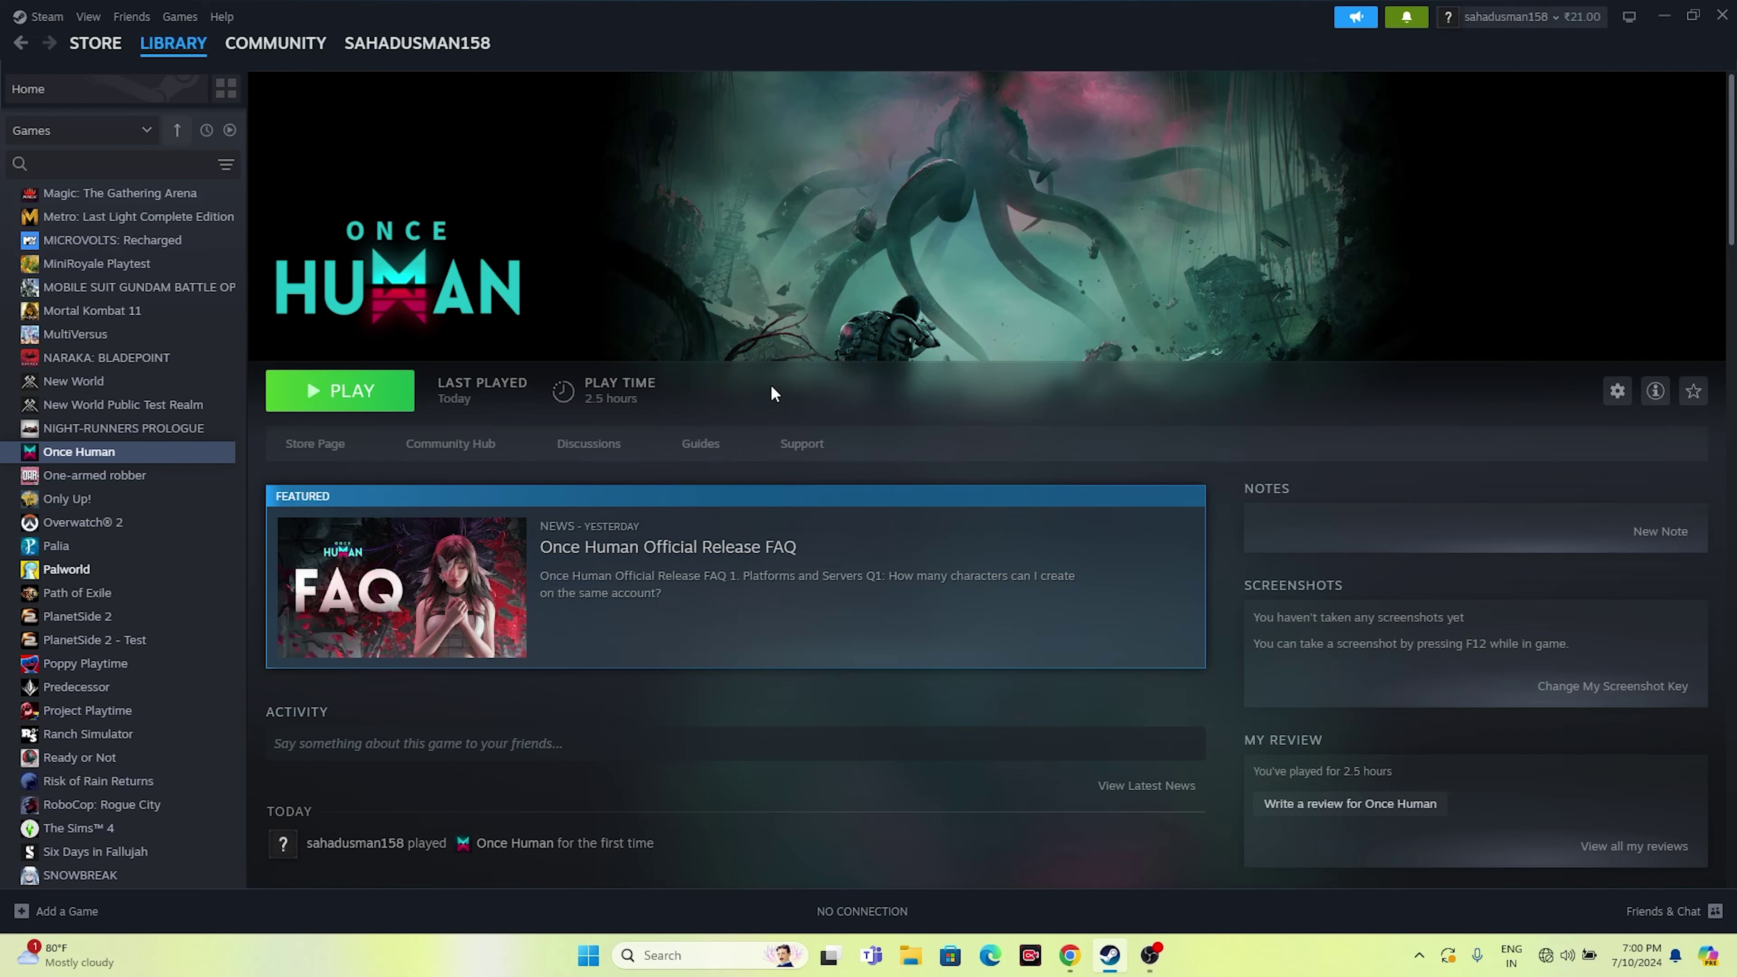
pyautogui.click(1664, 15)
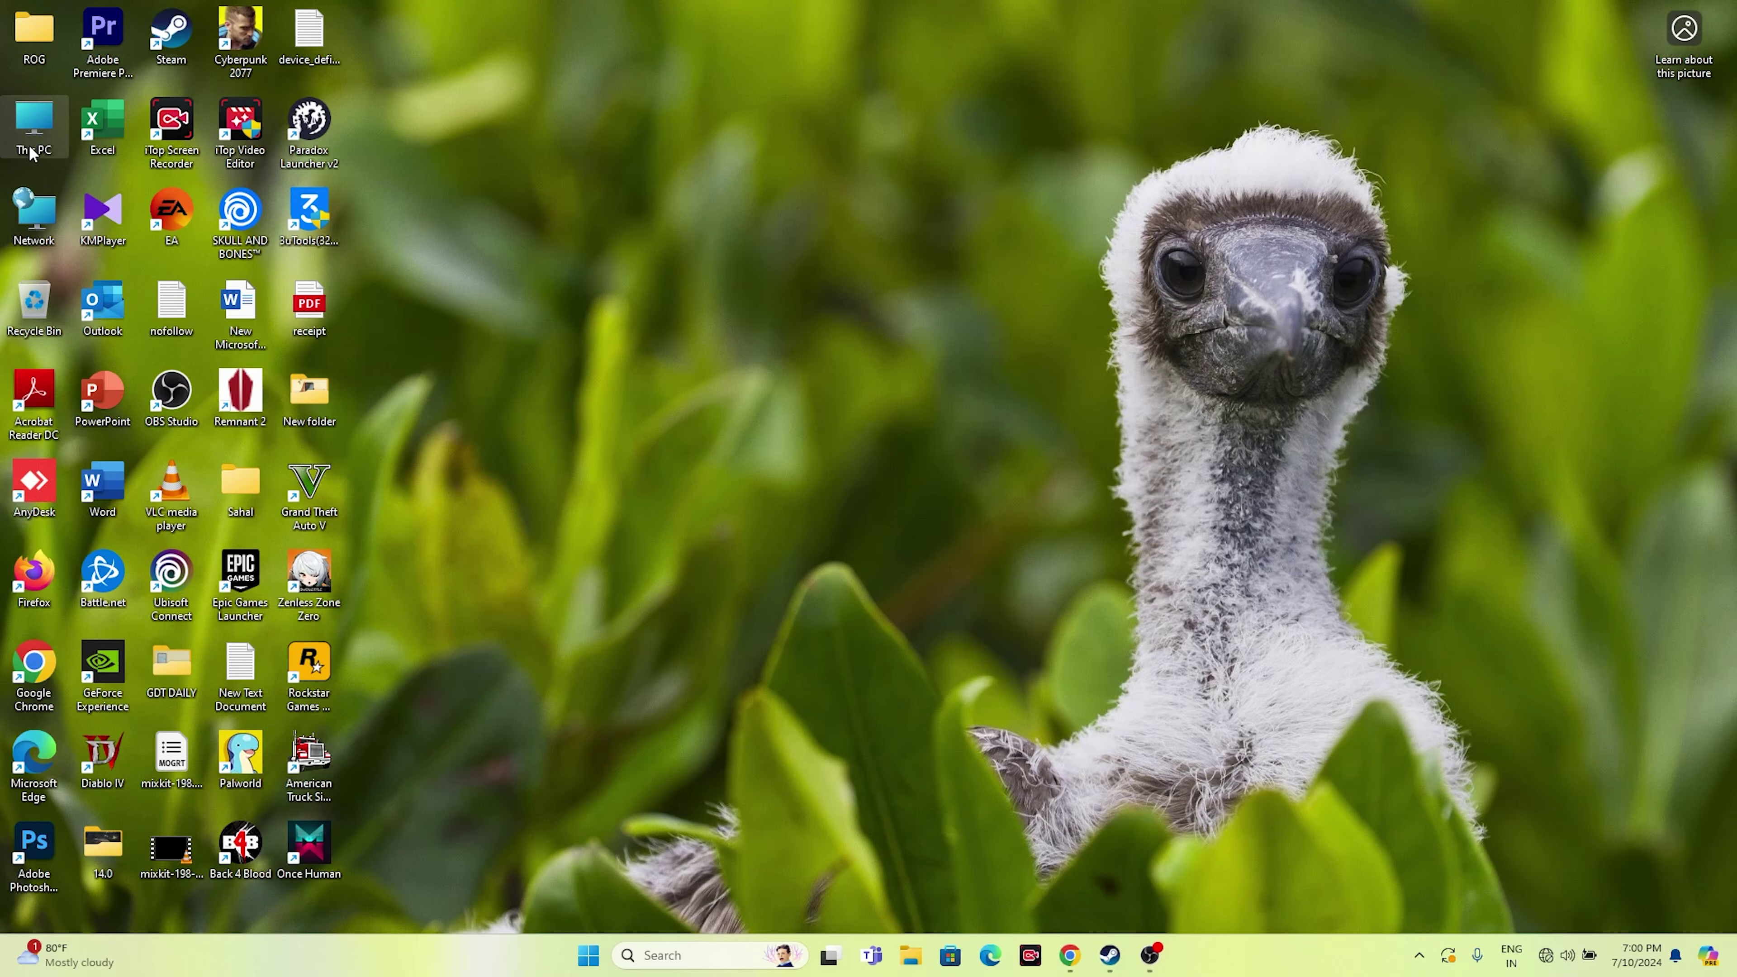
# - View the contents of the Documents folder from This PC, and close the window
pyautogui.doubleClick(35, 123)
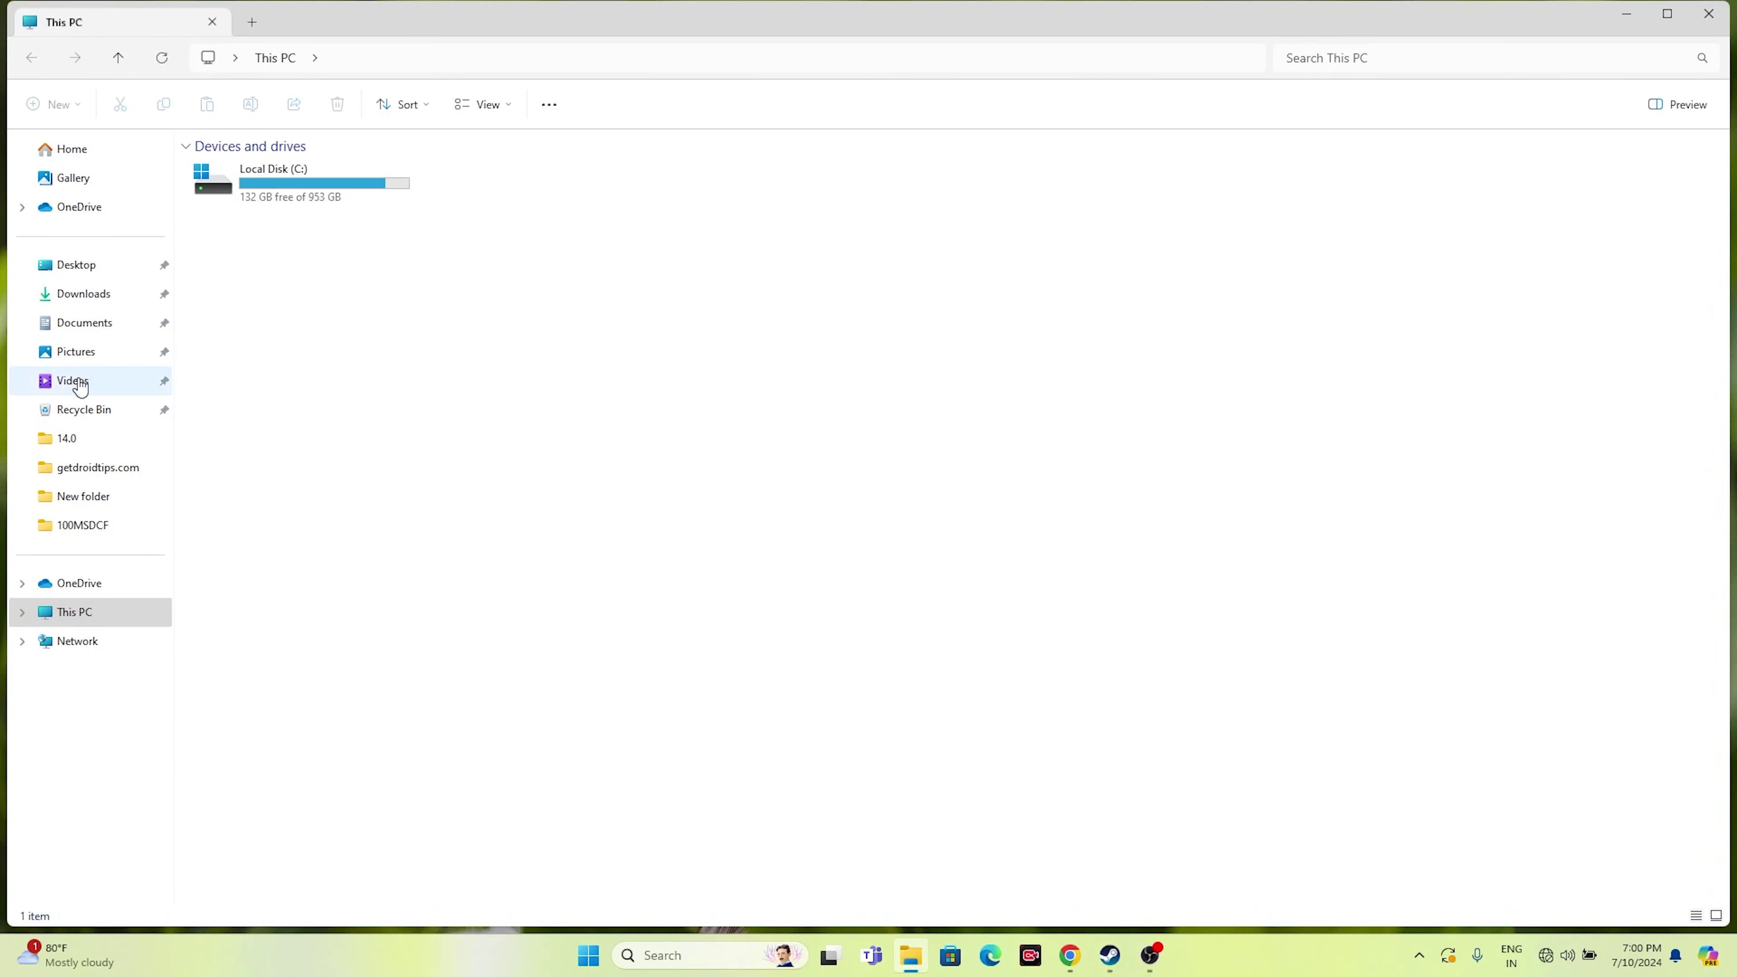
pyautogui.click(84, 324)
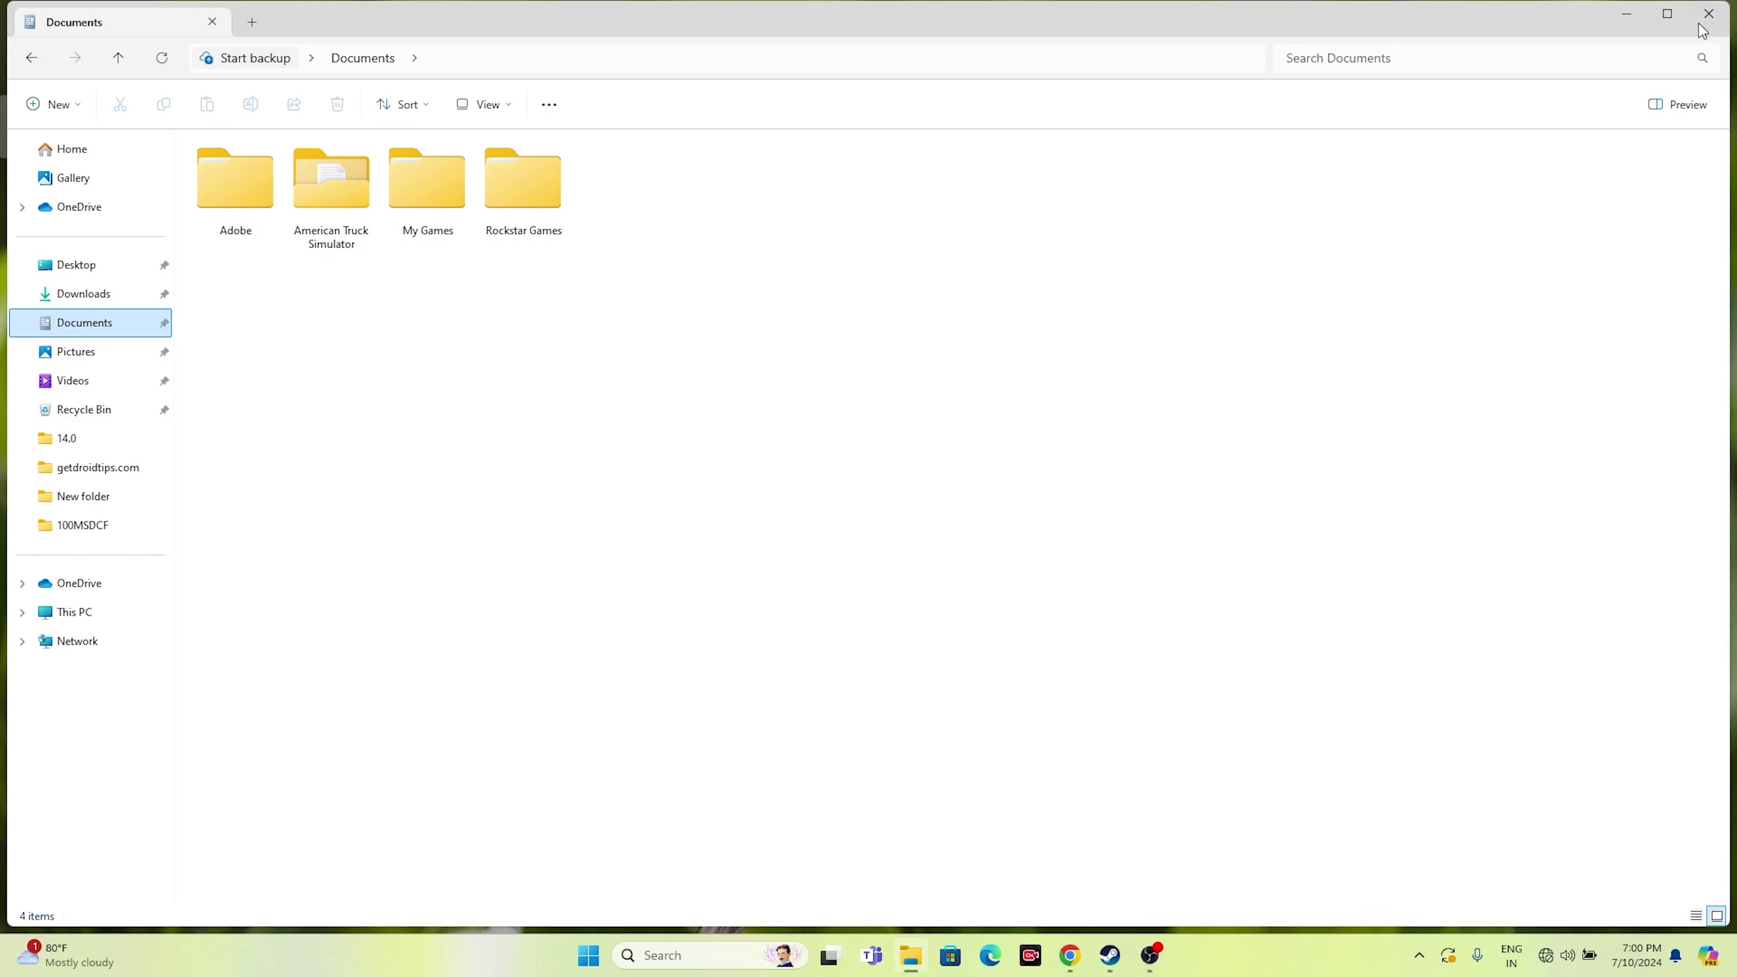
pyautogui.click(1709, 14)
pyautogui.click(1109, 954)
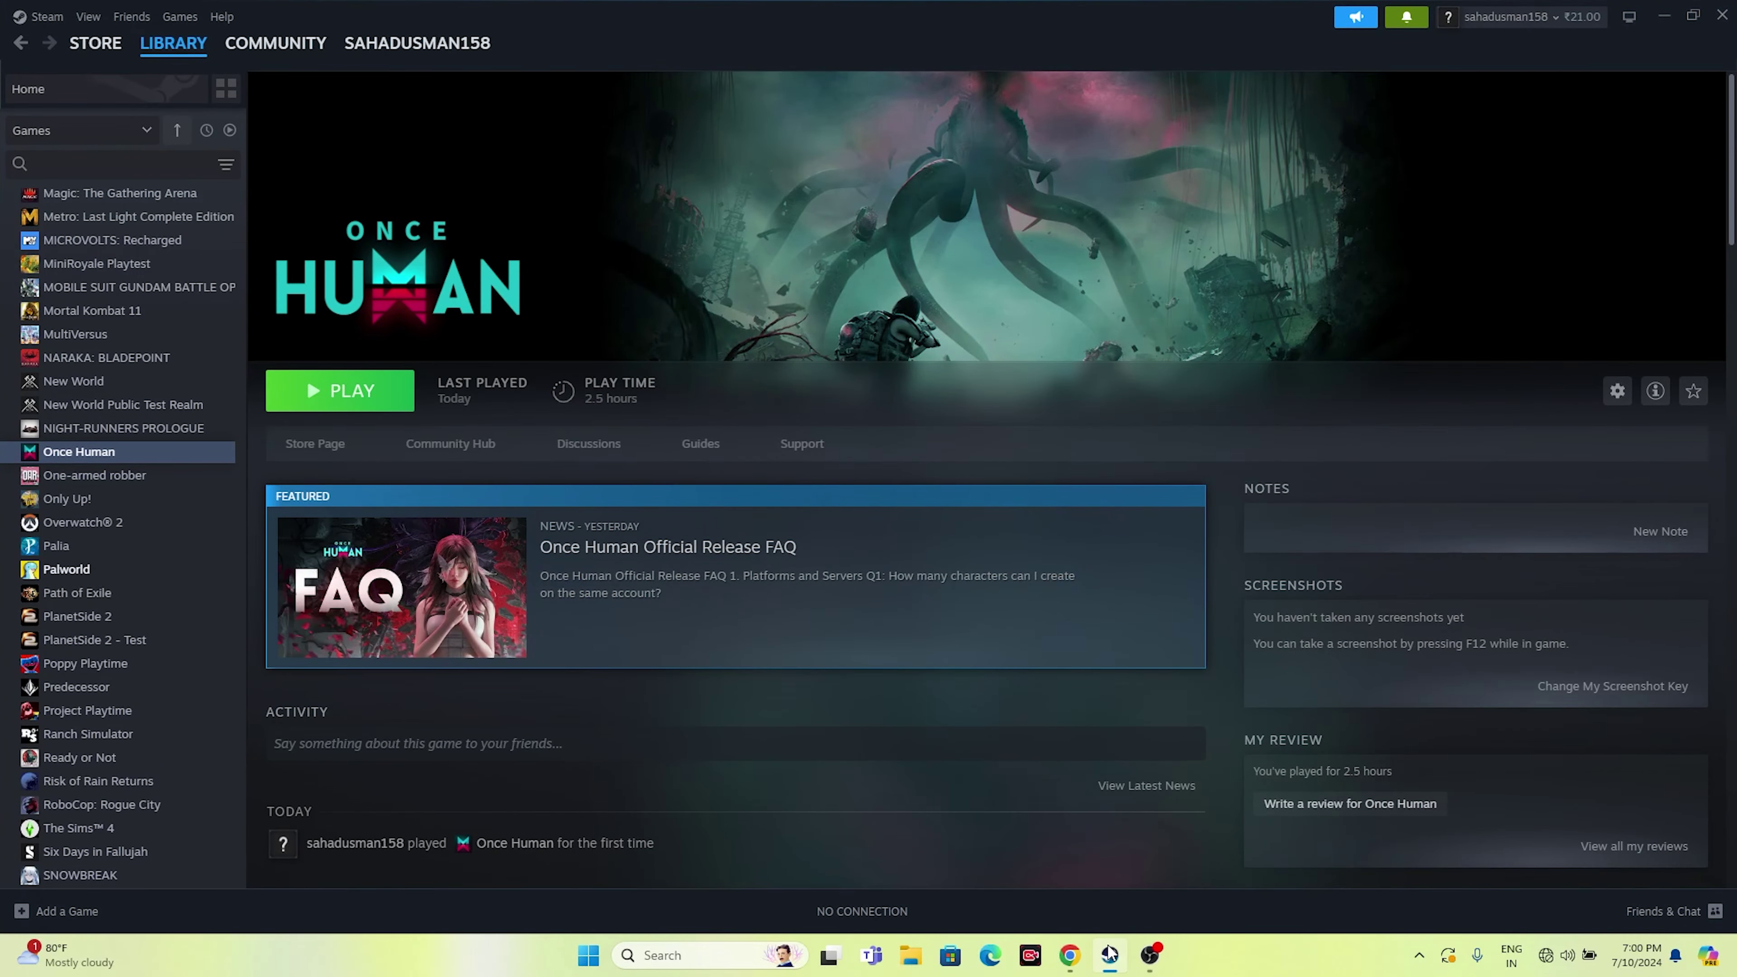
pyautogui.click(1109, 954)
pyautogui.click(1109, 954)
pyautogui.click(1110, 954)
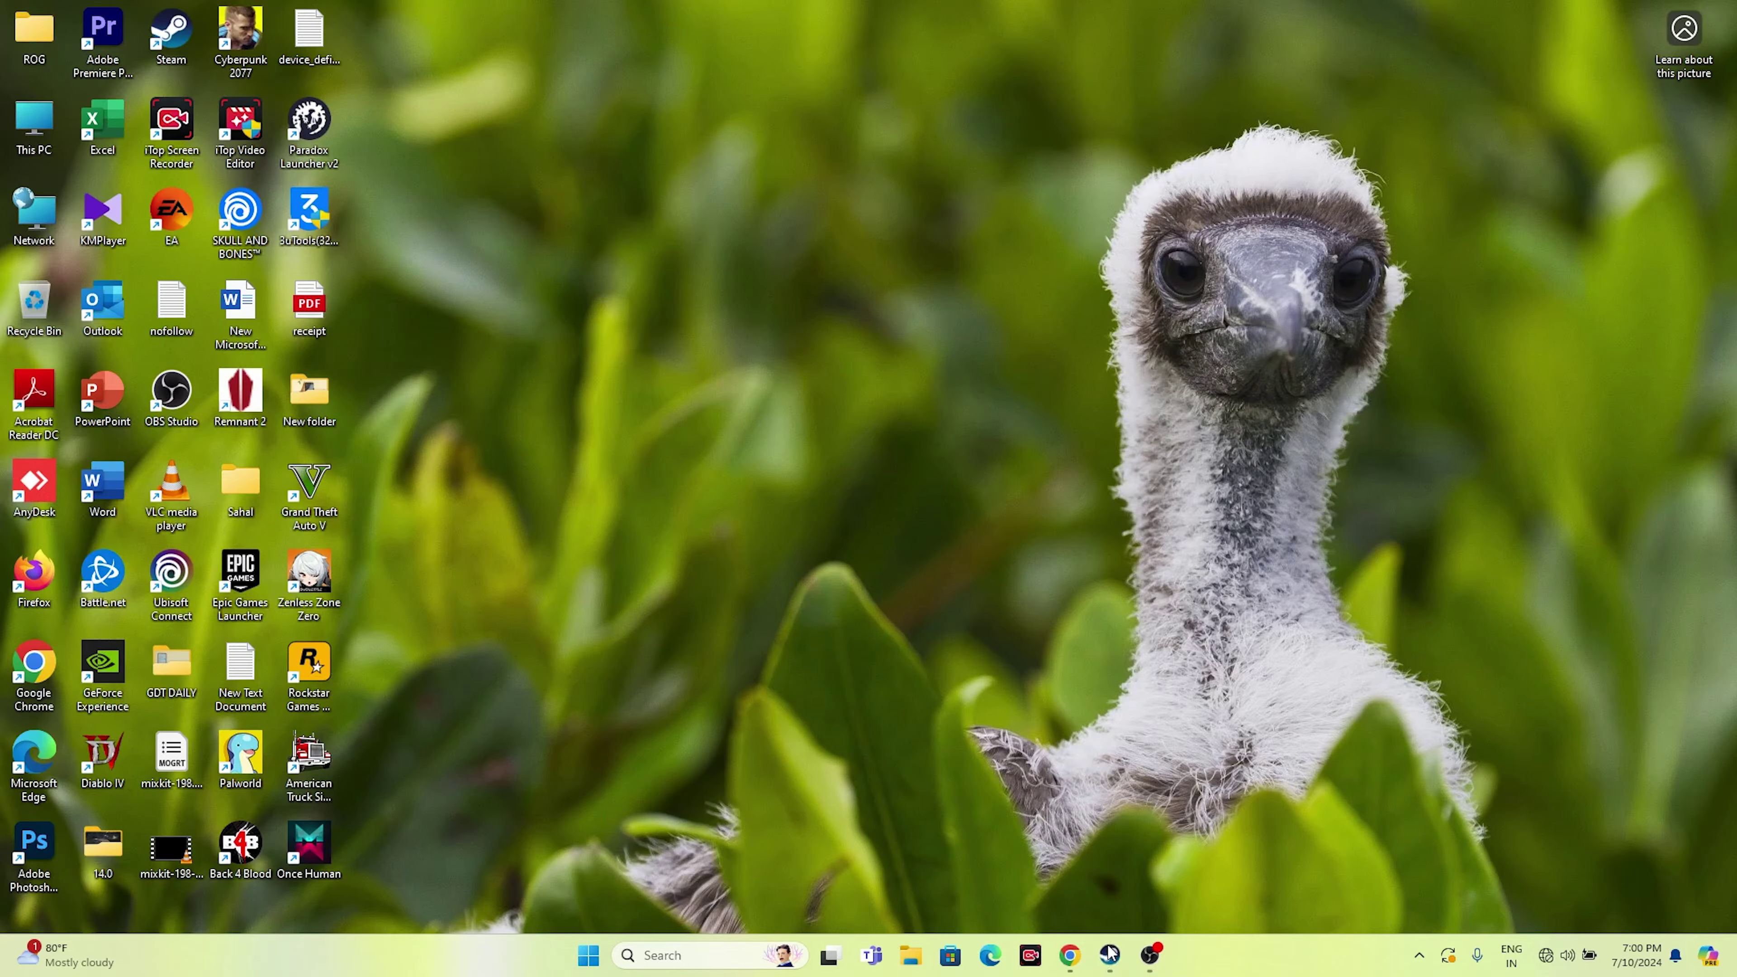
pyautogui.click(1109, 953)
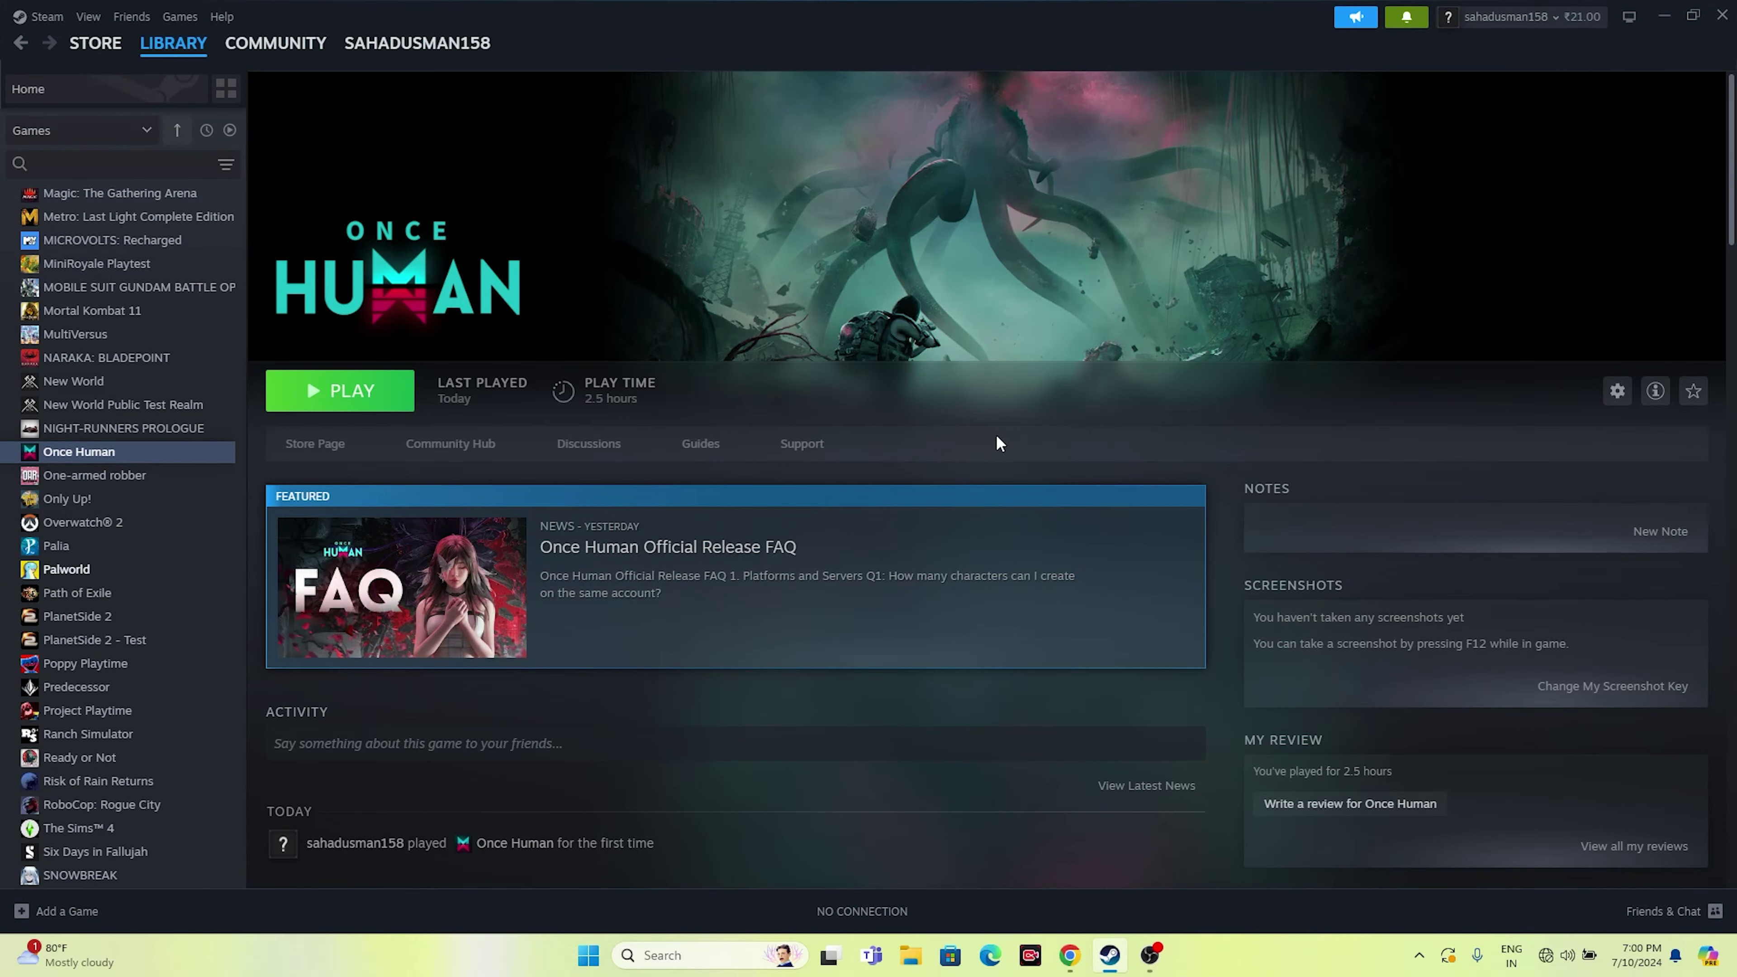
pyautogui.click(1664, 15)
# - Open the list of apps allowed through Windows Defender Firewall, found in Control Panel under System and Security
pyautogui.click(658, 958)
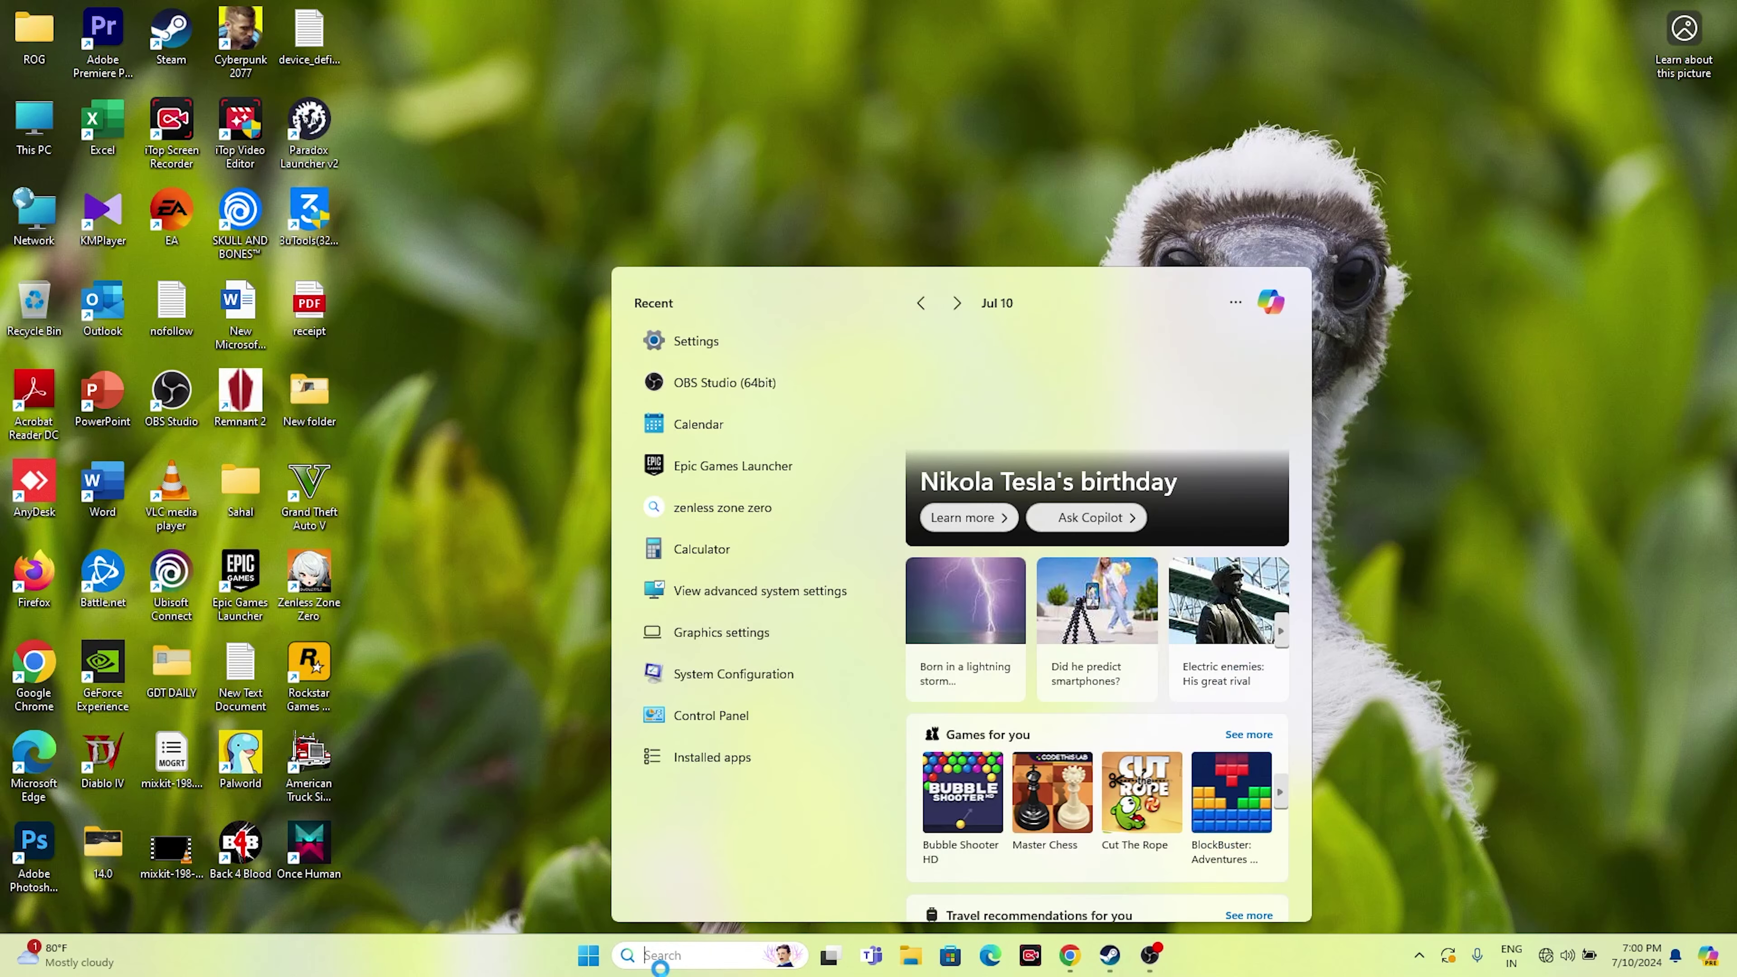
pyautogui.write('control')
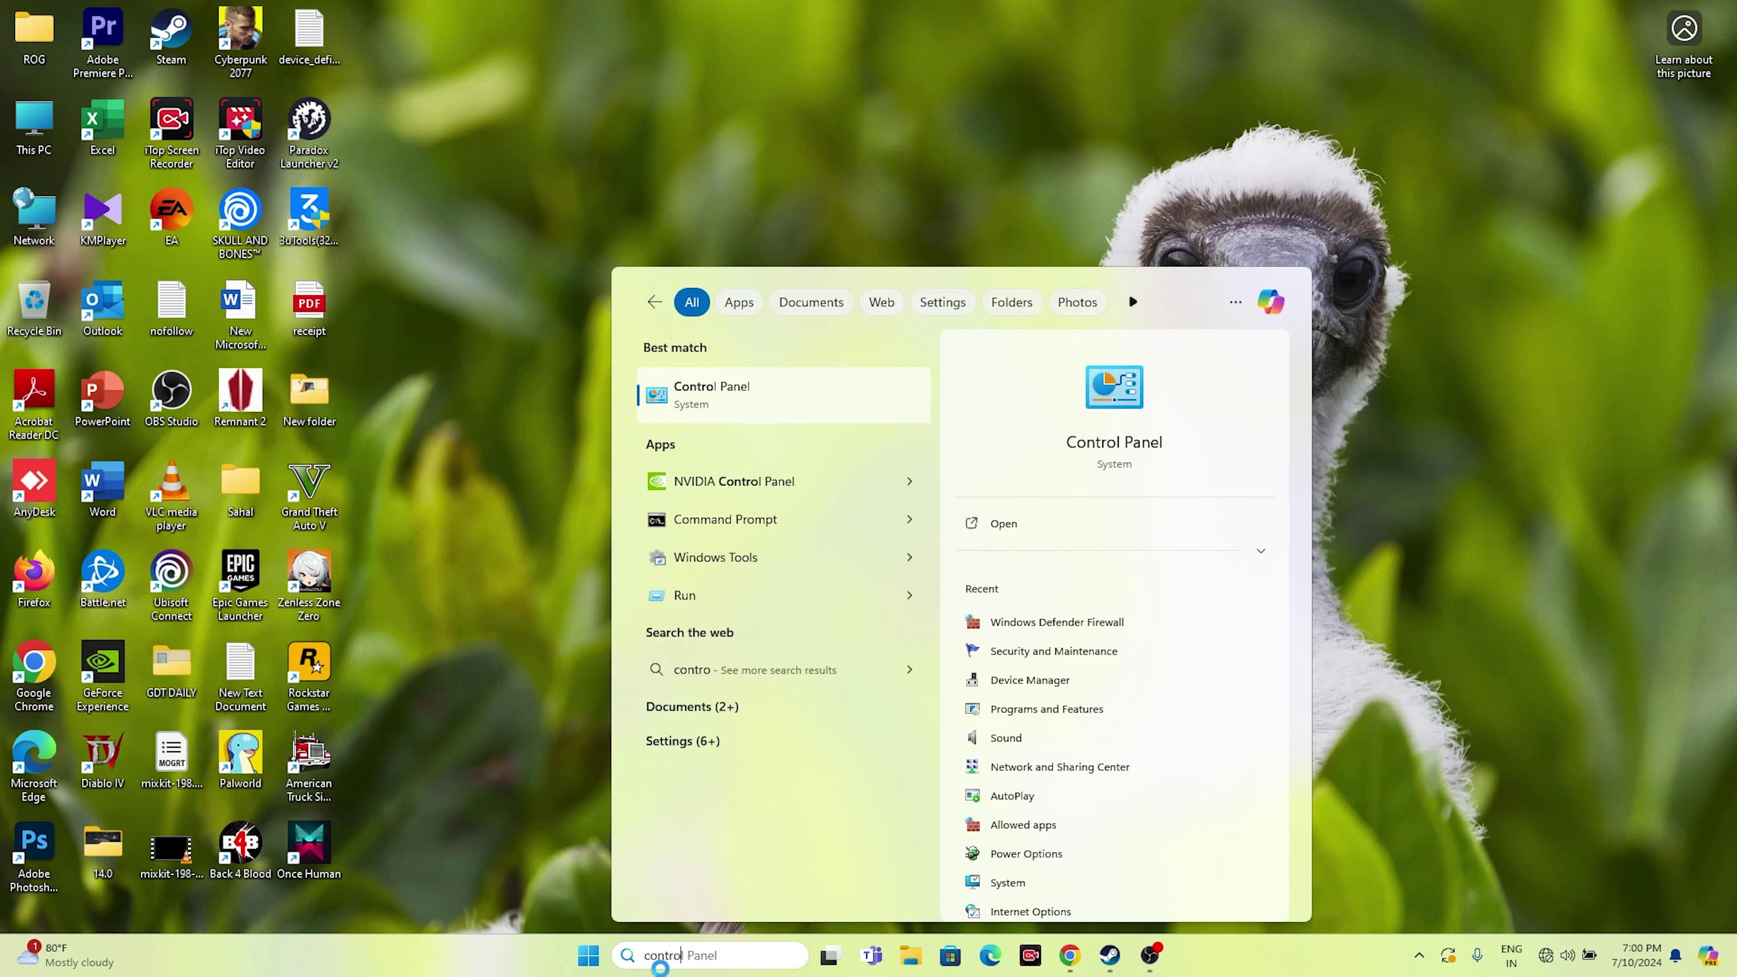
pyautogui.click(746, 389)
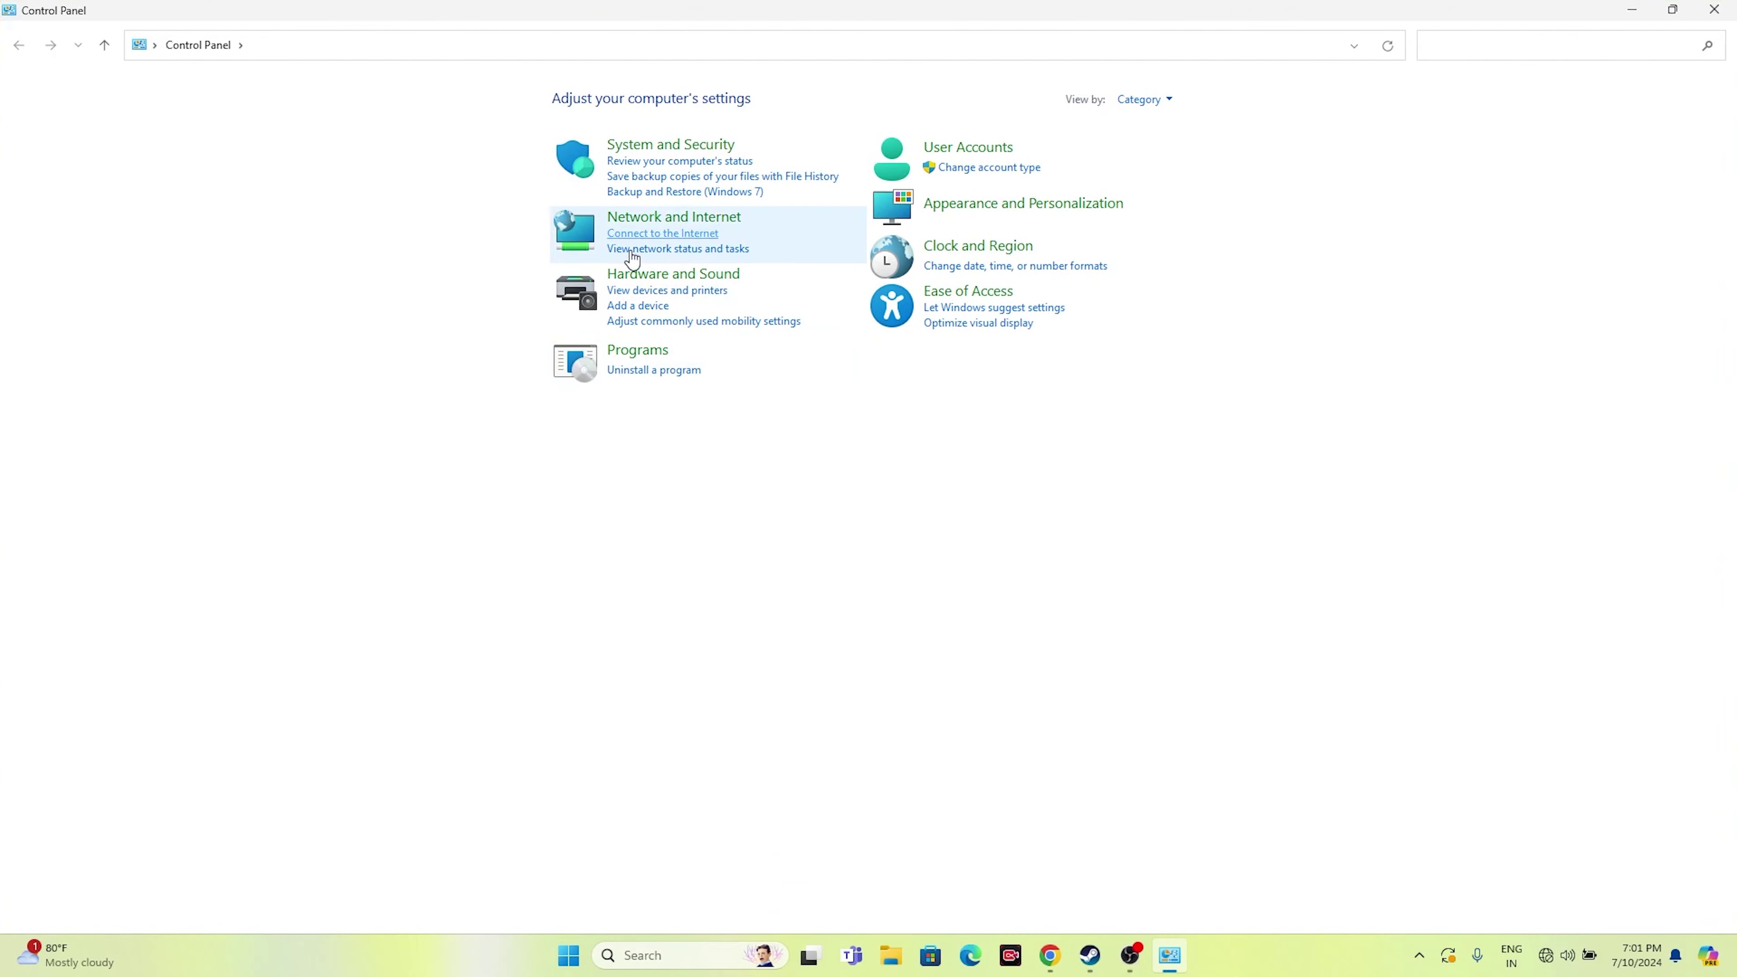
pyautogui.click(646, 146)
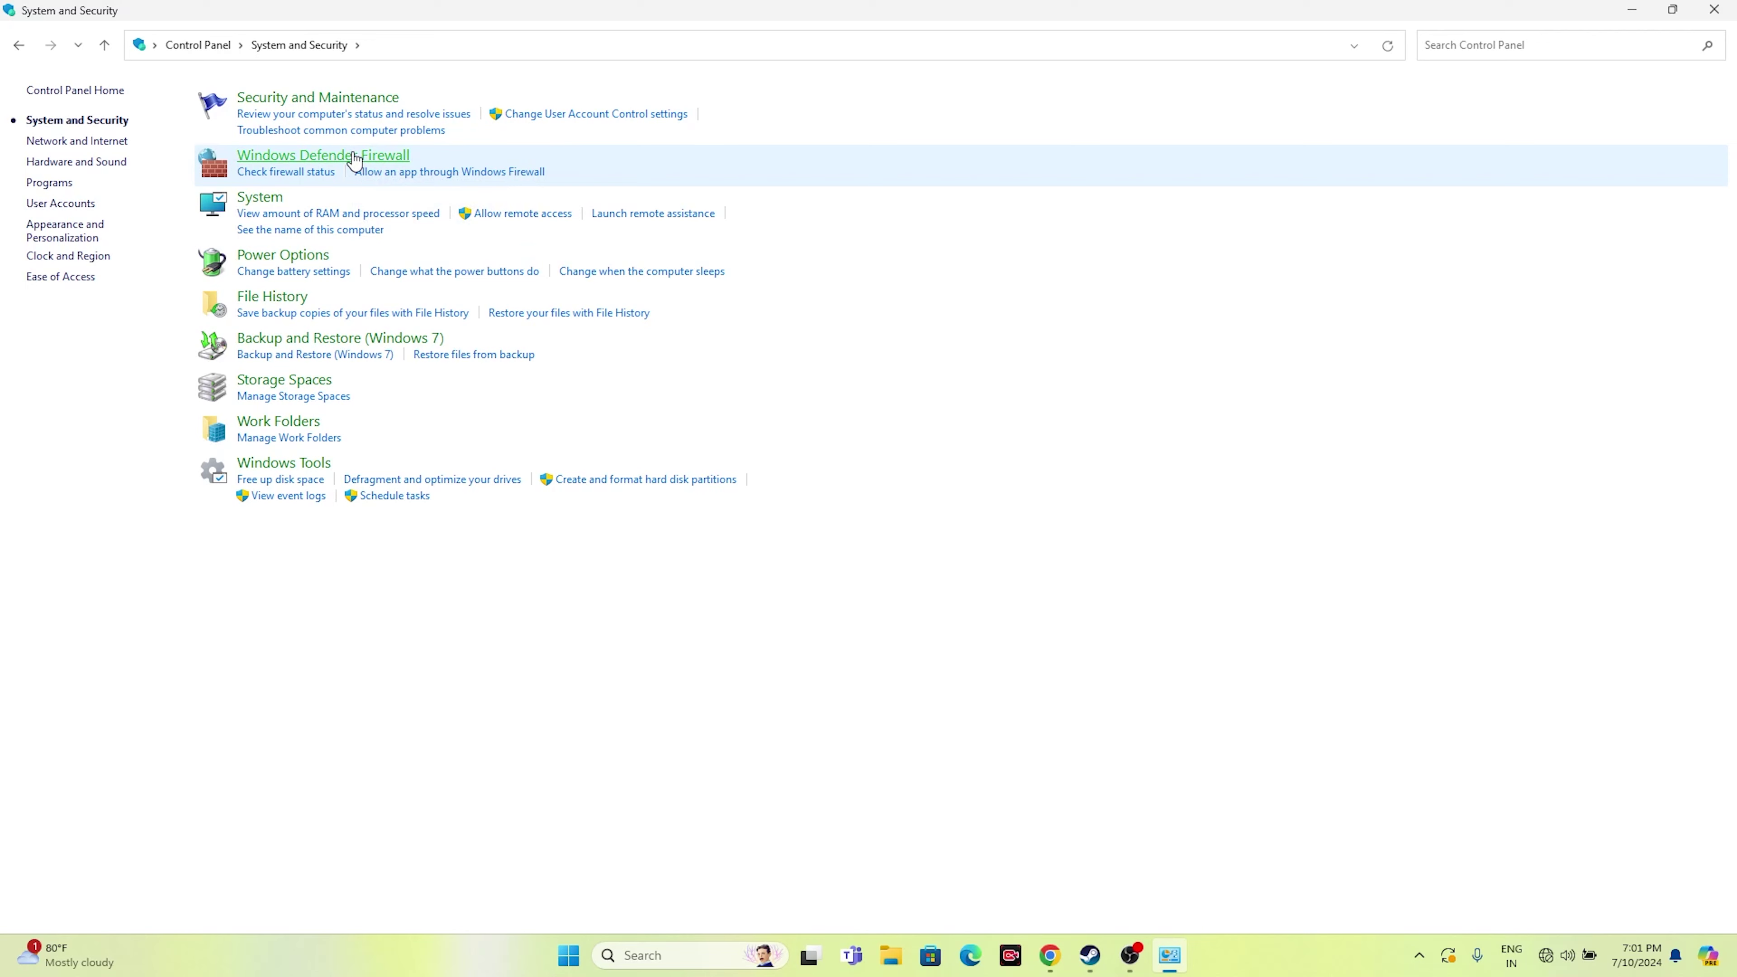
pyautogui.click(354, 157)
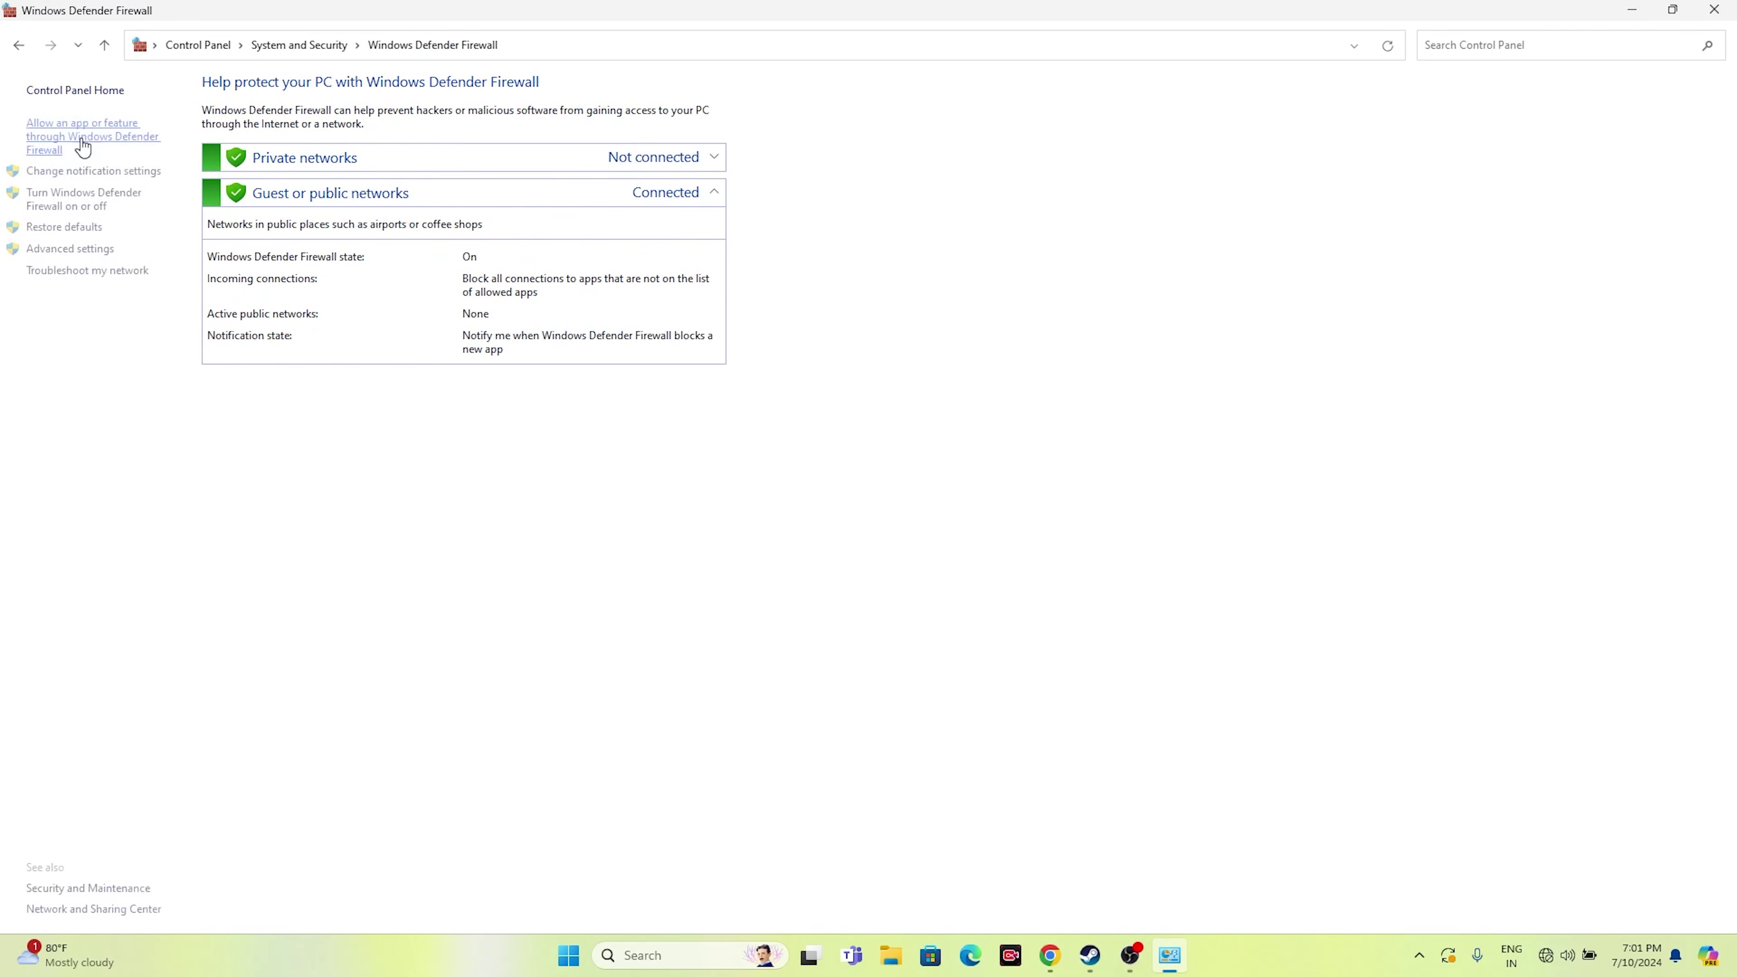
pyautogui.click(36, 143)
# - Look for Once Human in the list of apps allowed through Windows Defender Firewall, and close the window
pyautogui.scroll(-5, 766, 318)
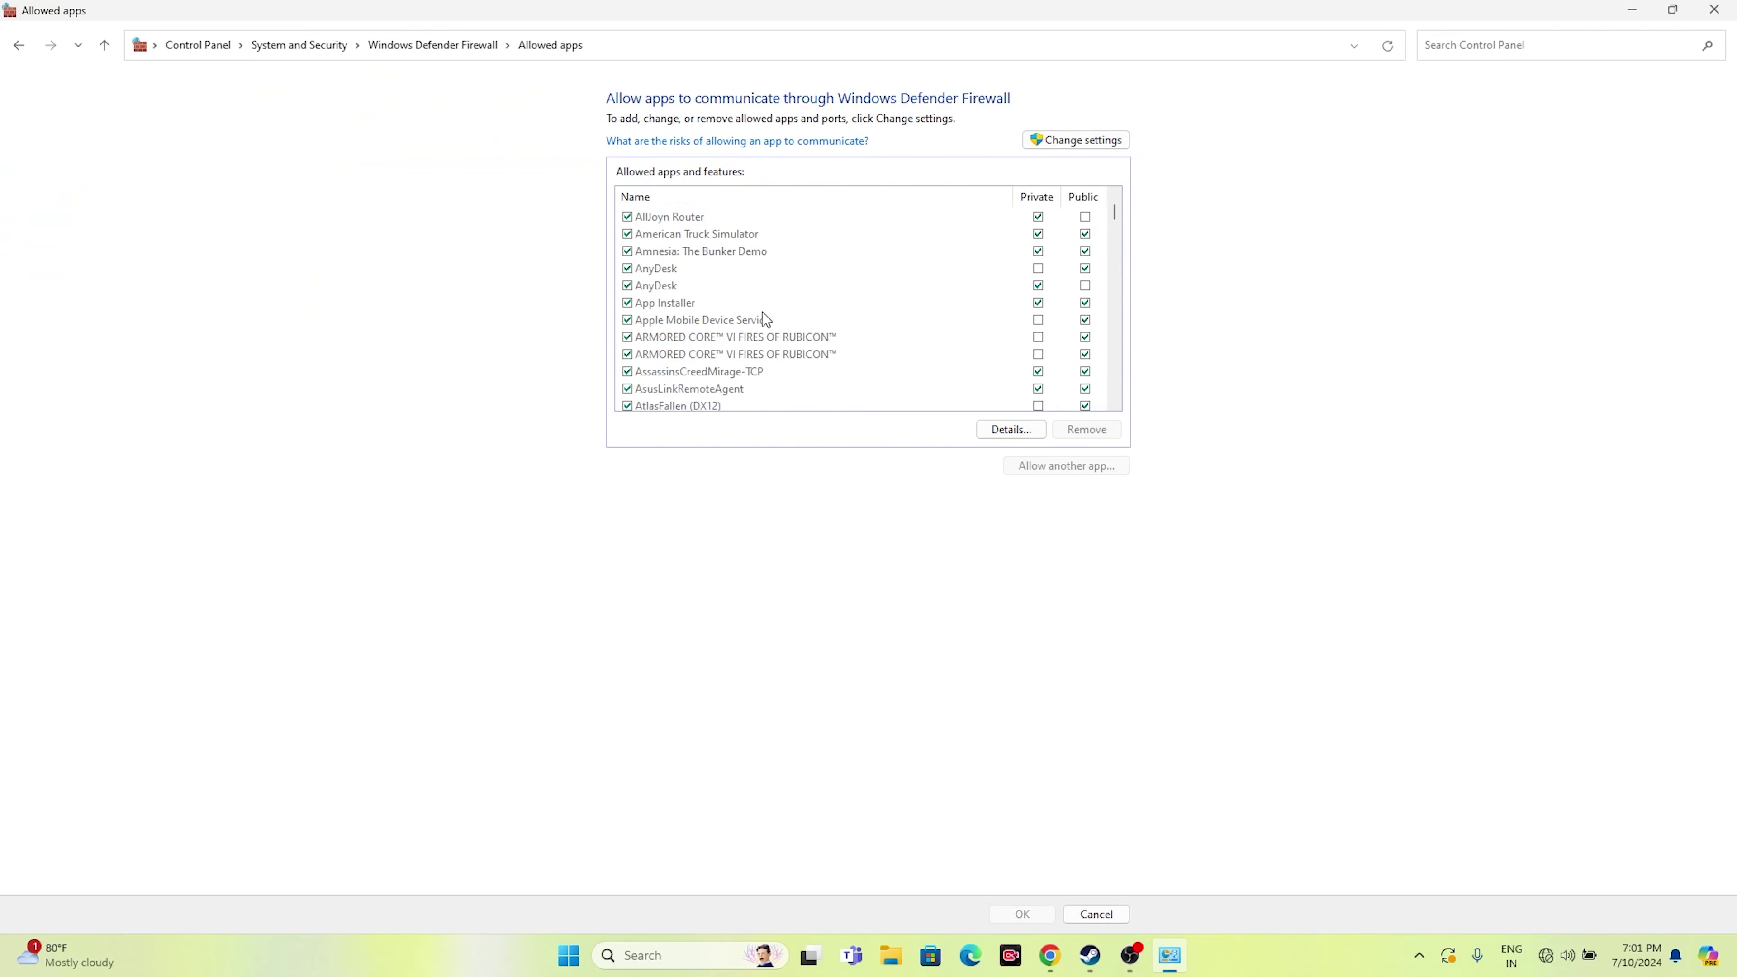
pyautogui.scroll(-12, 763, 313)
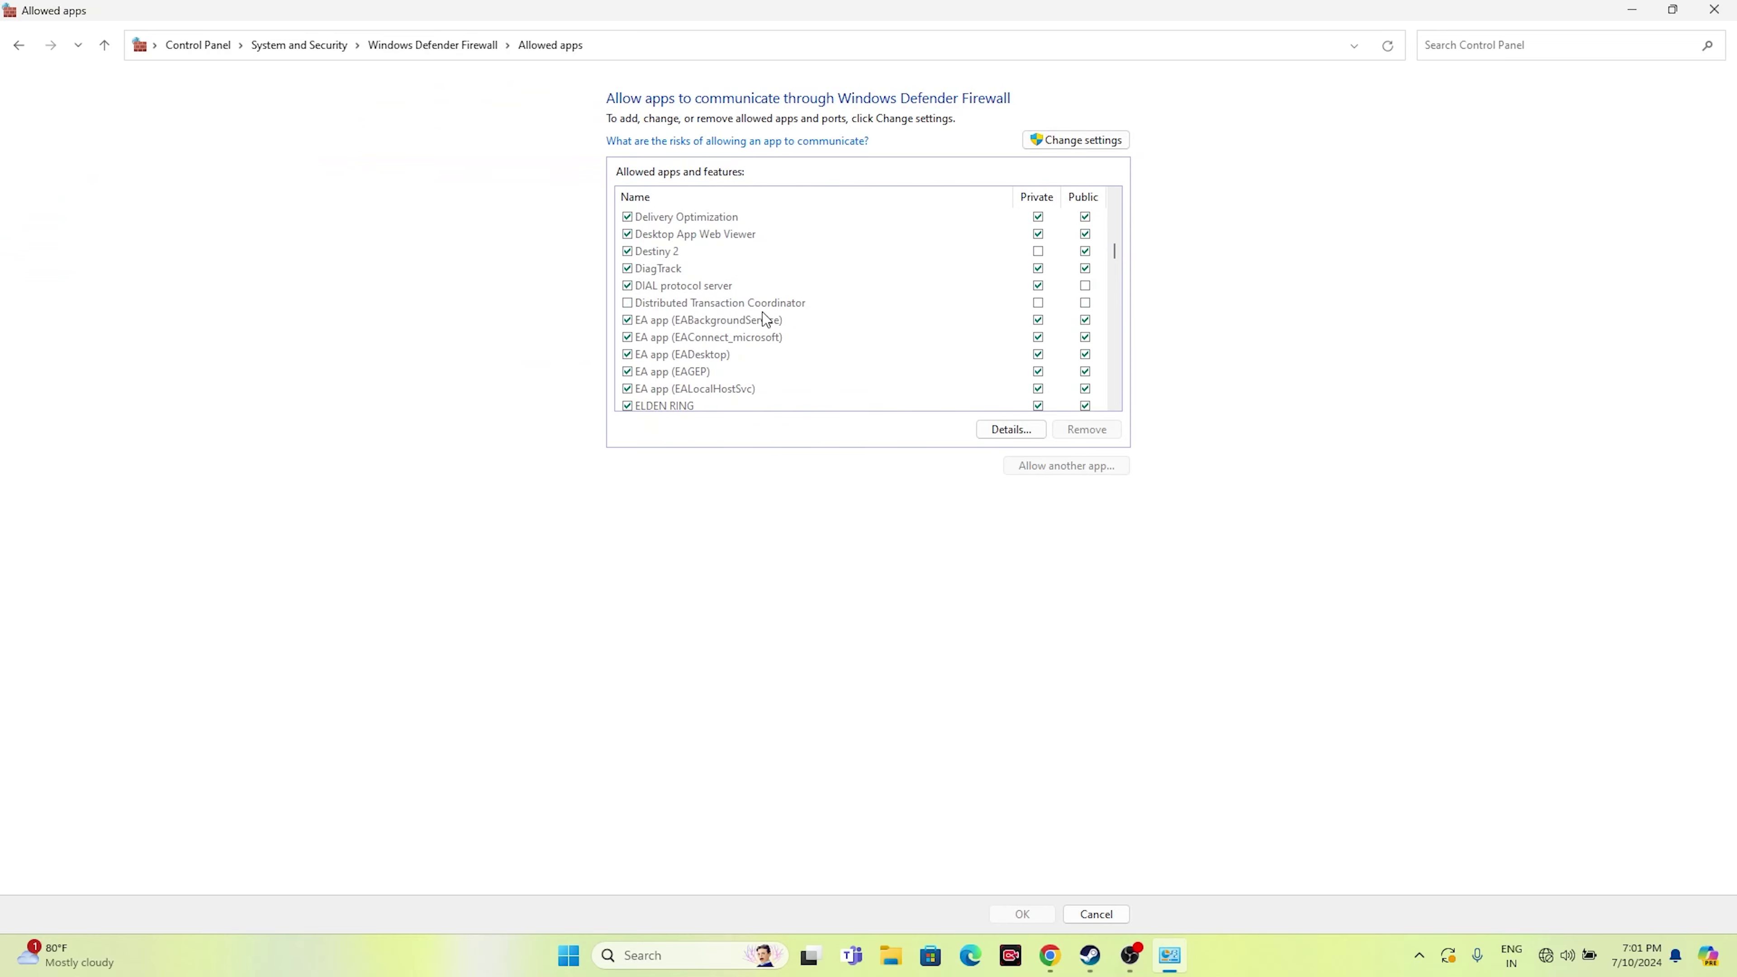
pyautogui.scroll(-18, 762, 313)
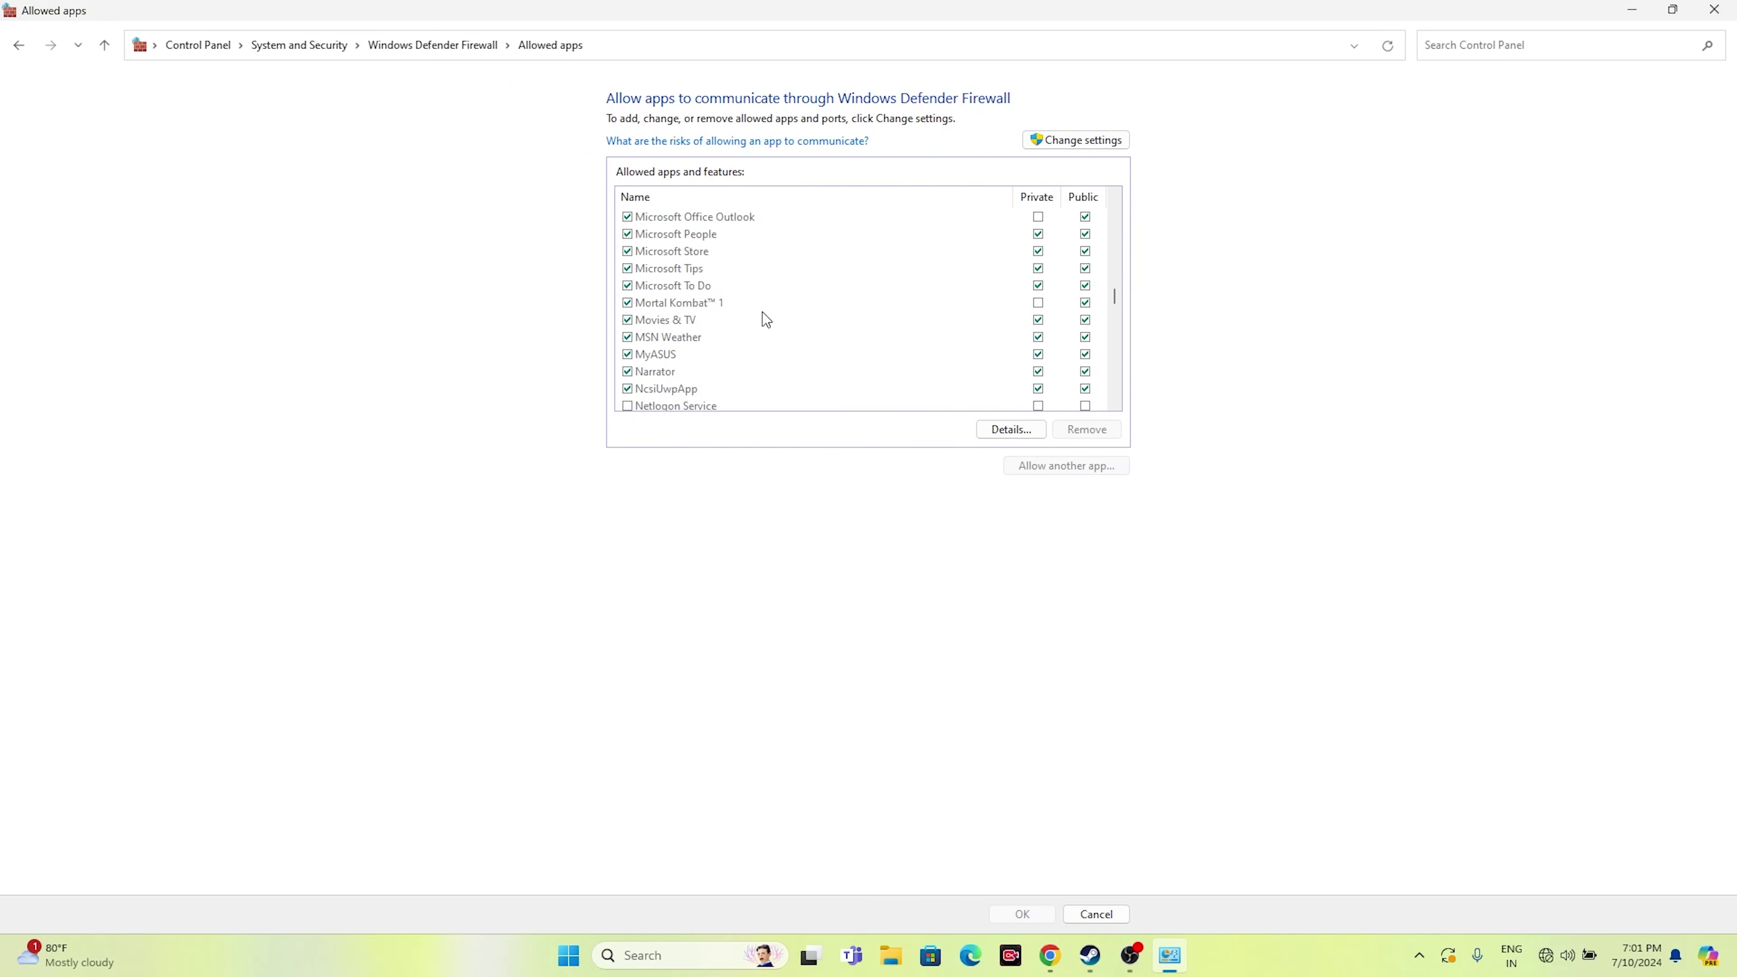
pyautogui.scroll(-20, 763, 313)
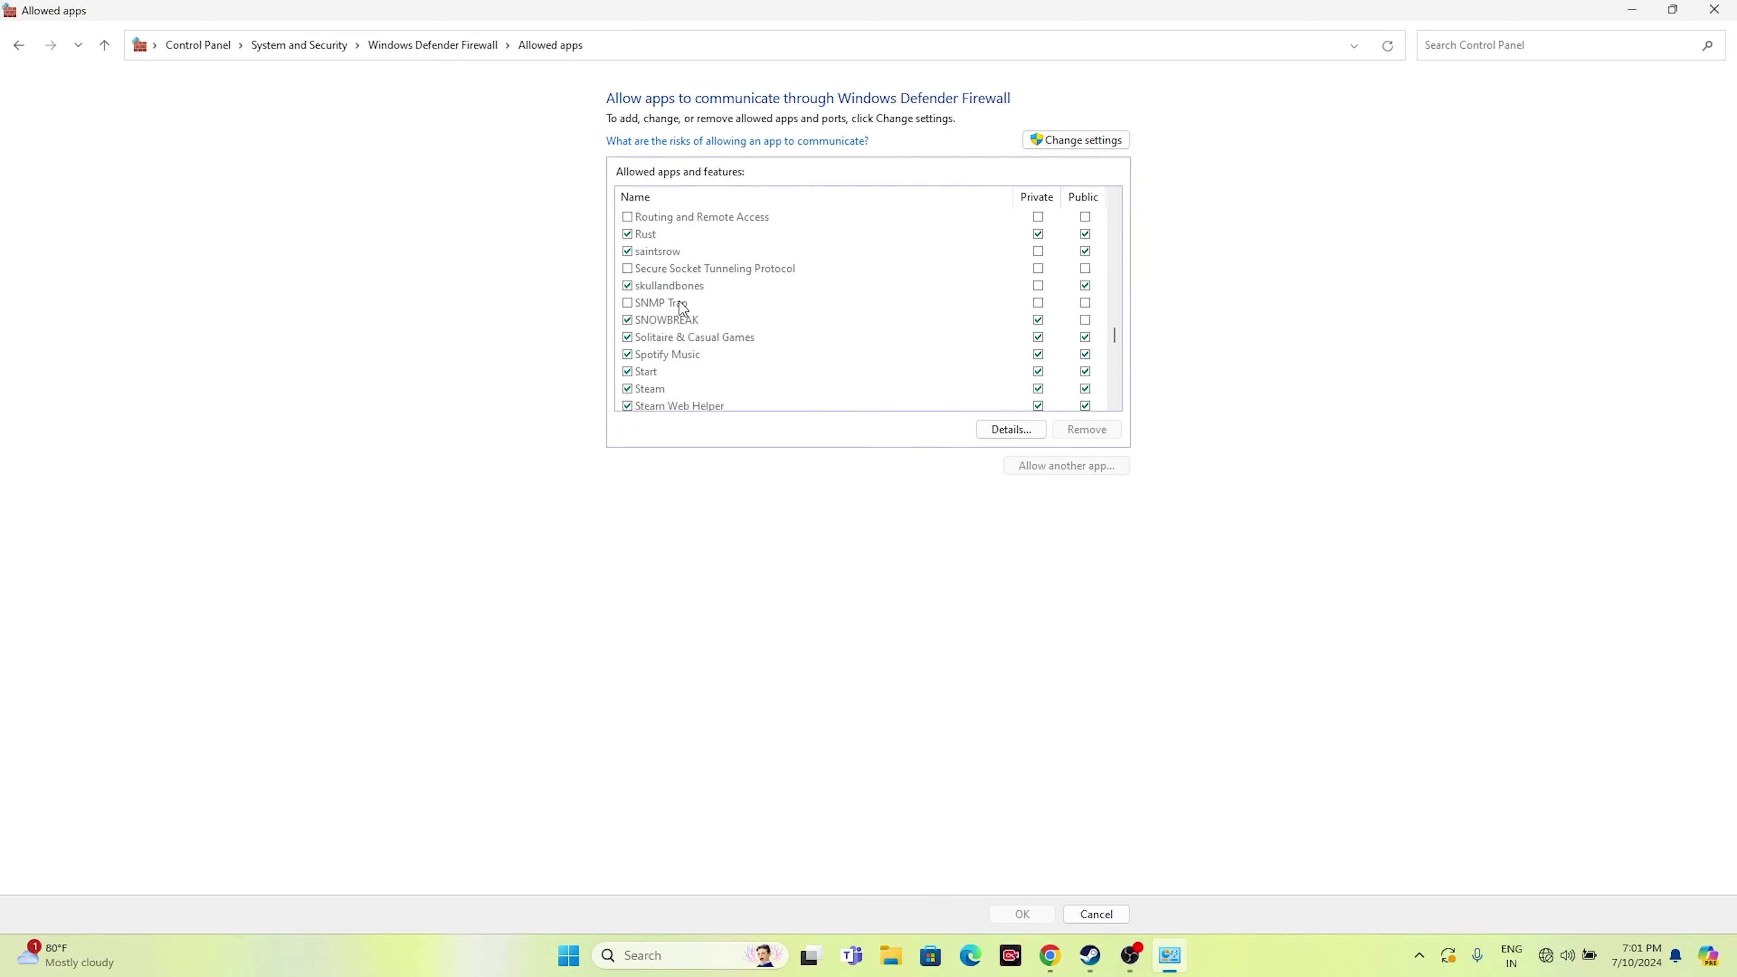
pyautogui.scroll(-20, 682, 308)
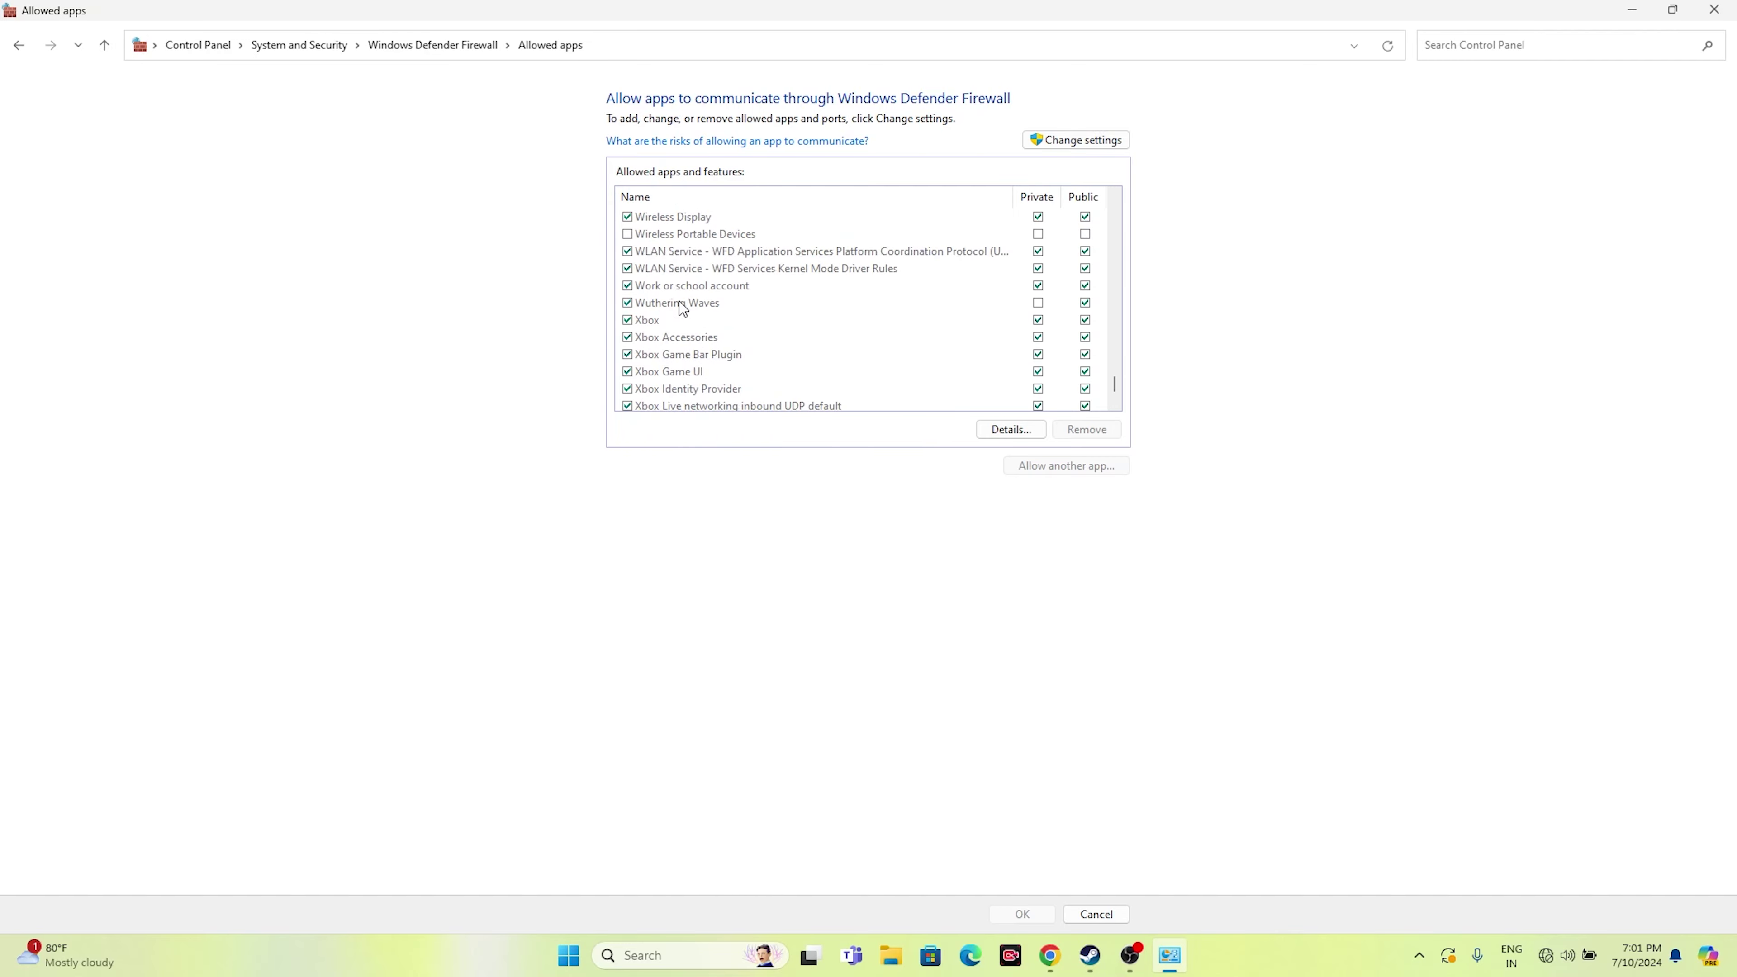
pyautogui.scroll(20, 682, 308)
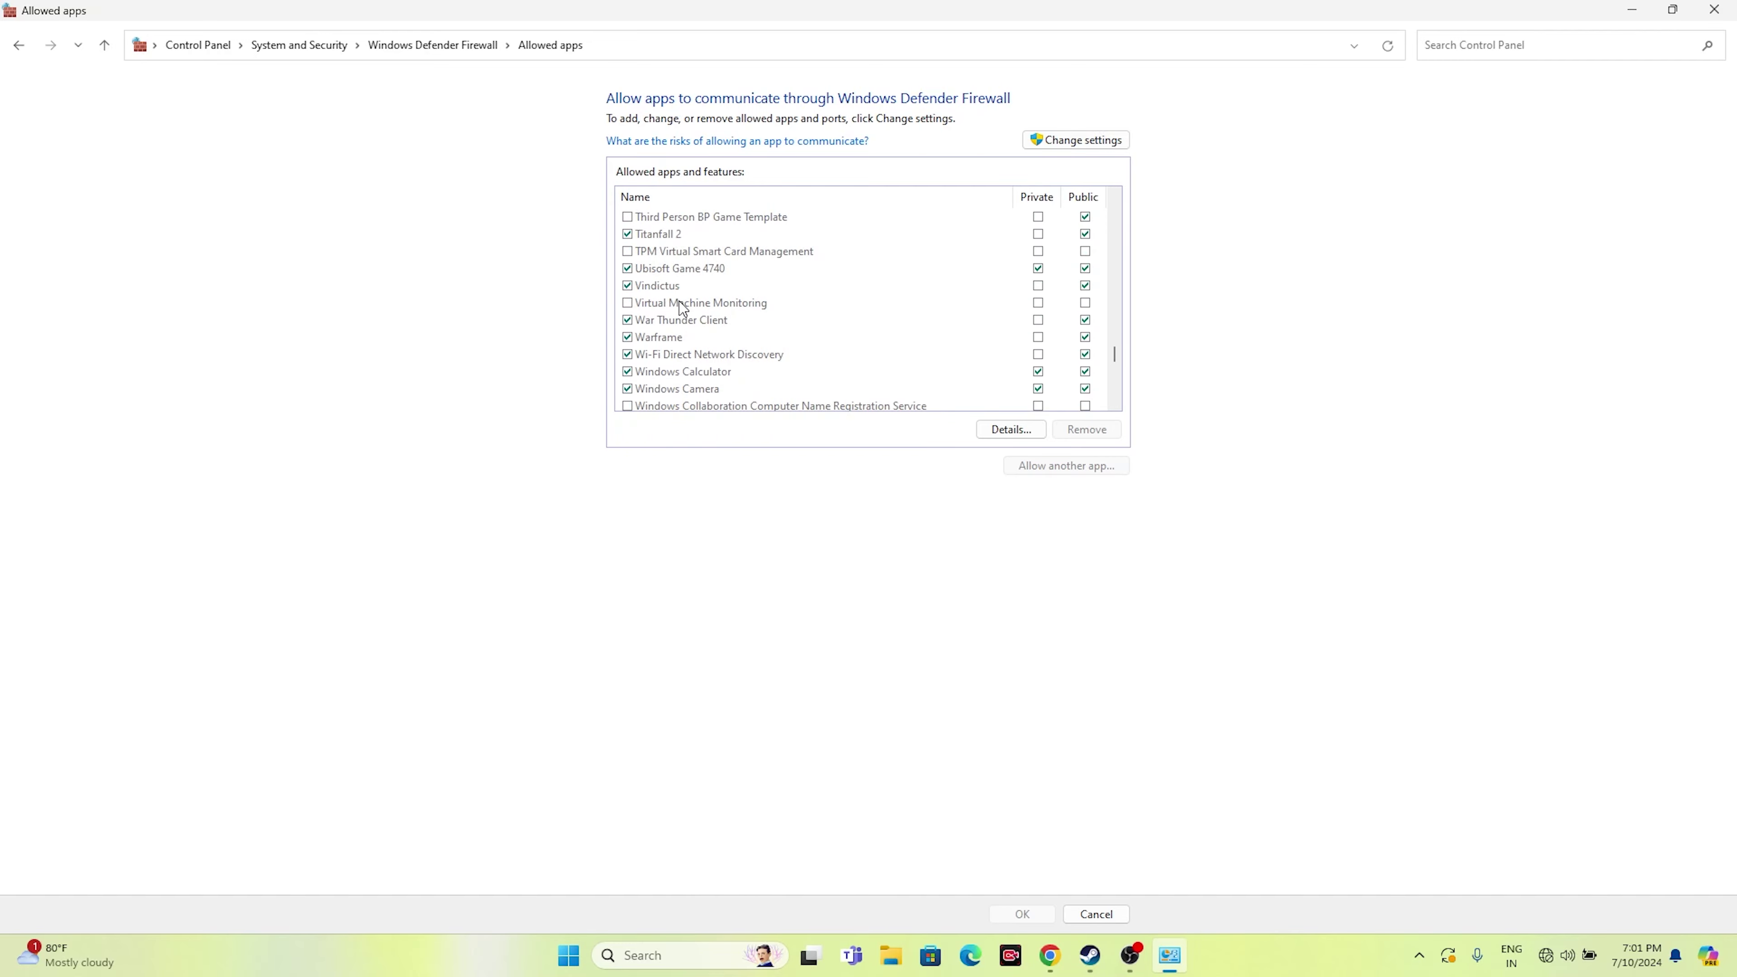
pyautogui.scroll(15, 682, 308)
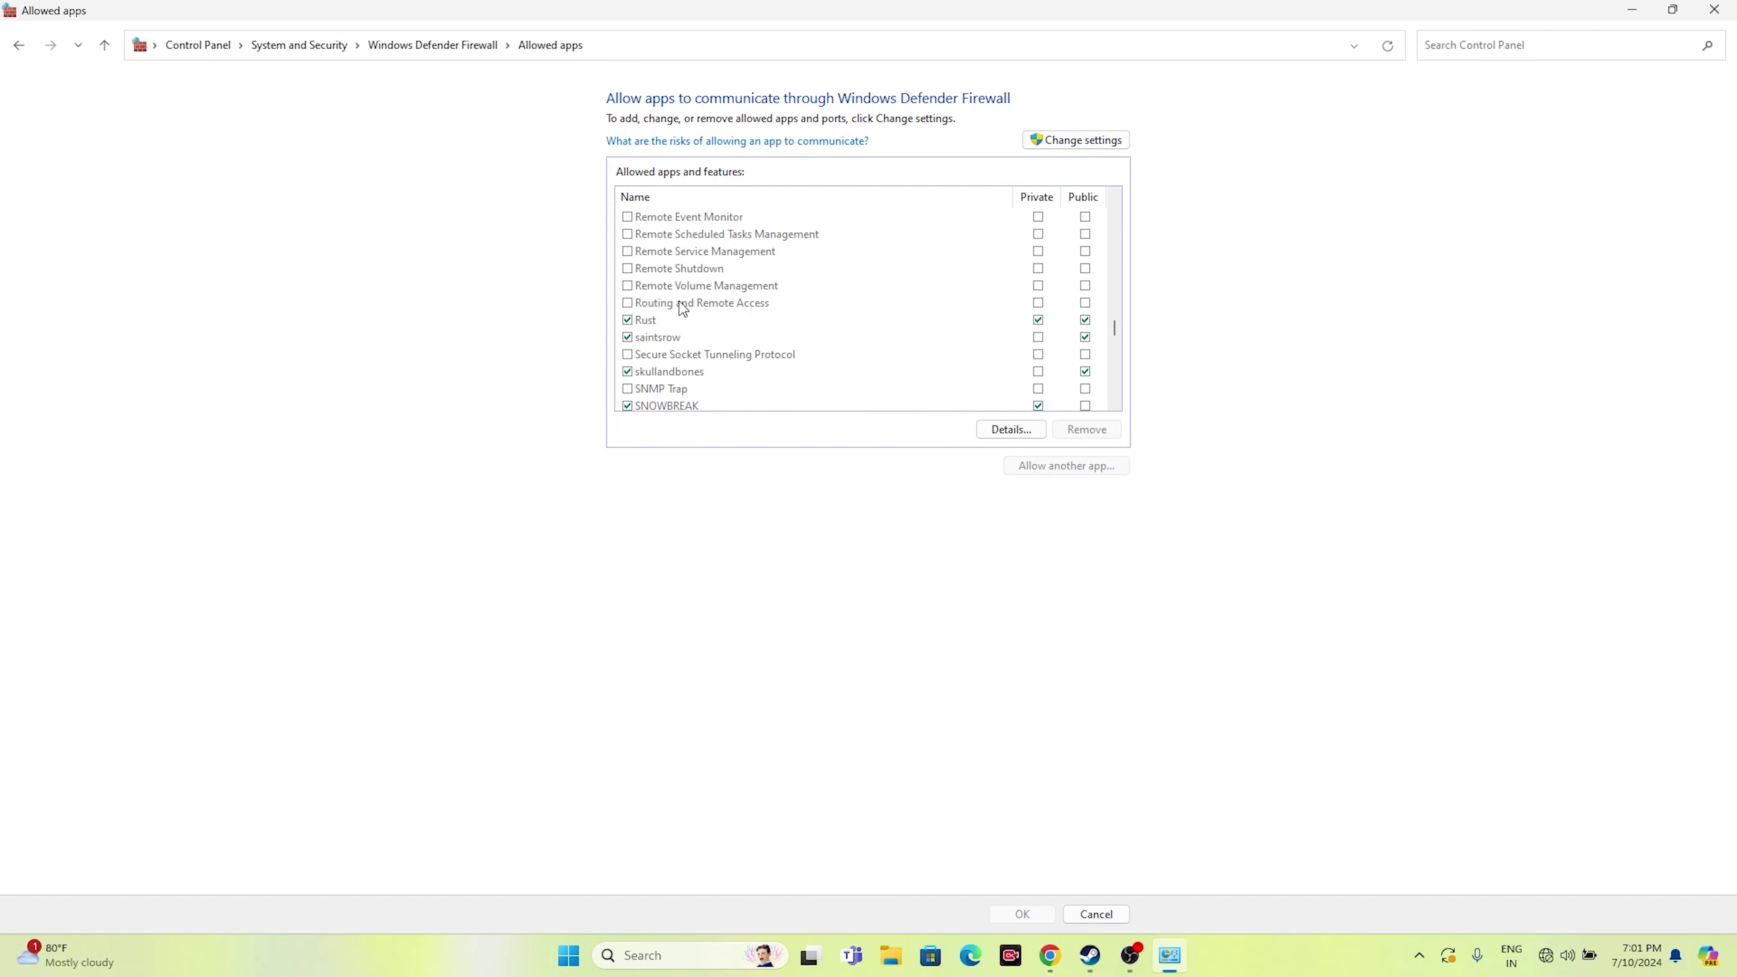
pyautogui.scroll(5, 682, 308)
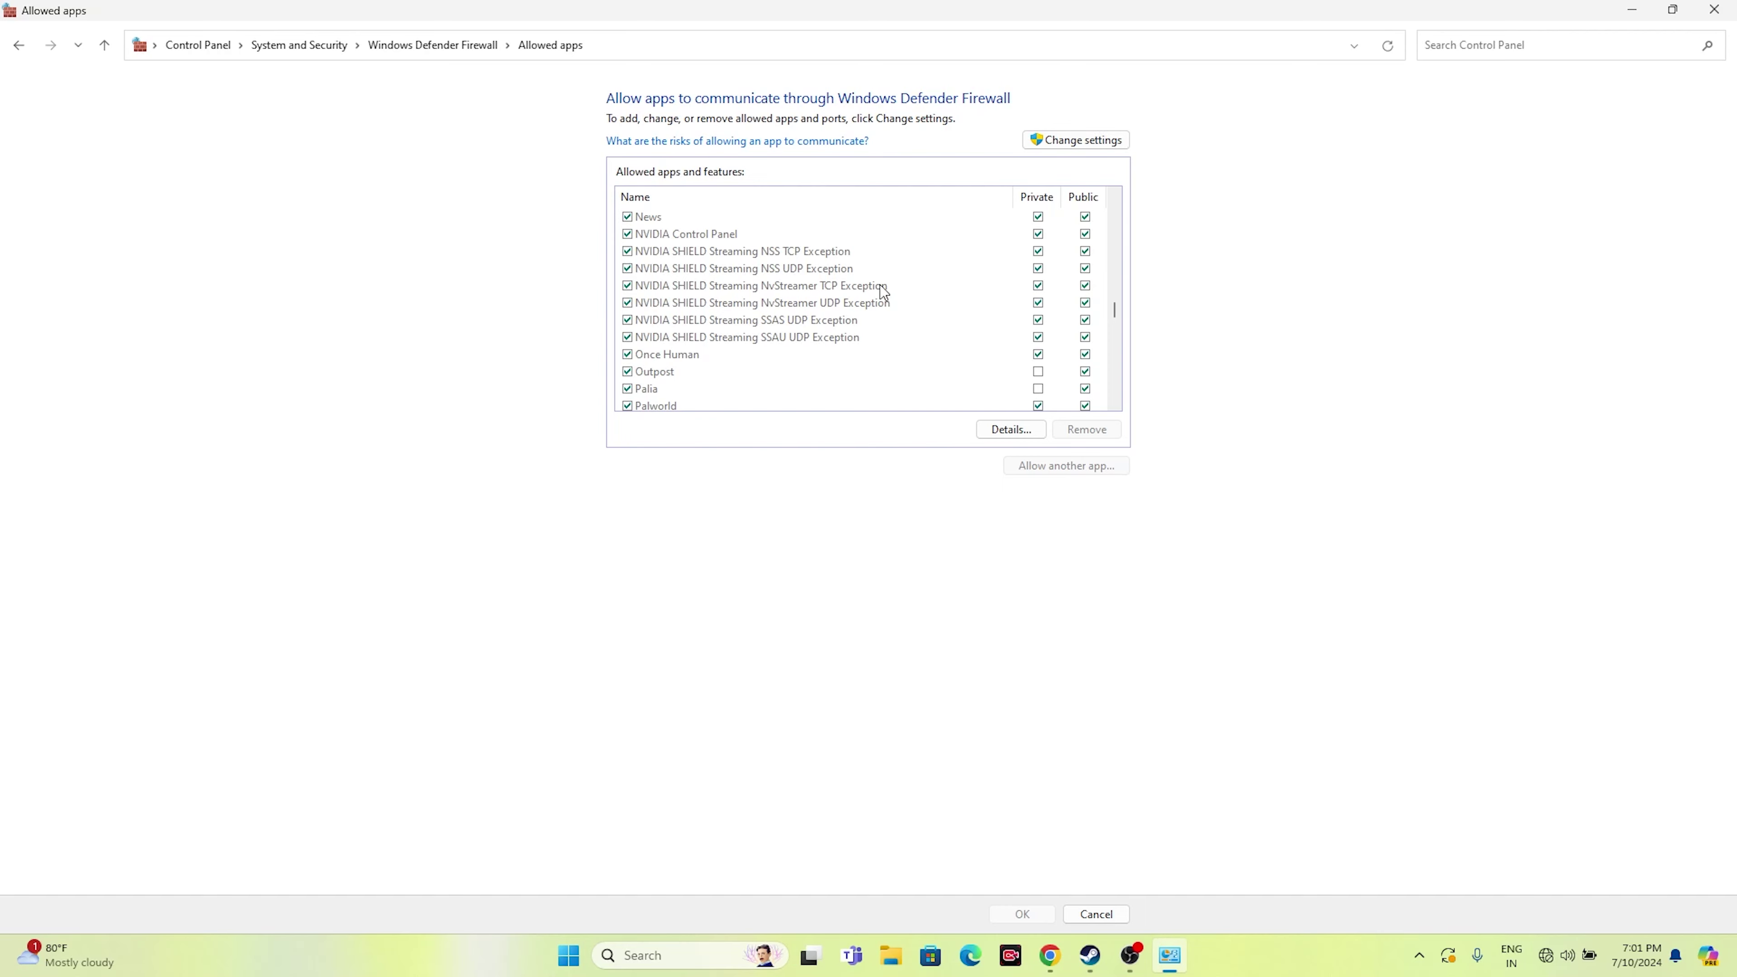
pyautogui.click(1702, 21)
# - Minimize Steam and open System Configuration through Windows search
pyautogui.click(1110, 957)
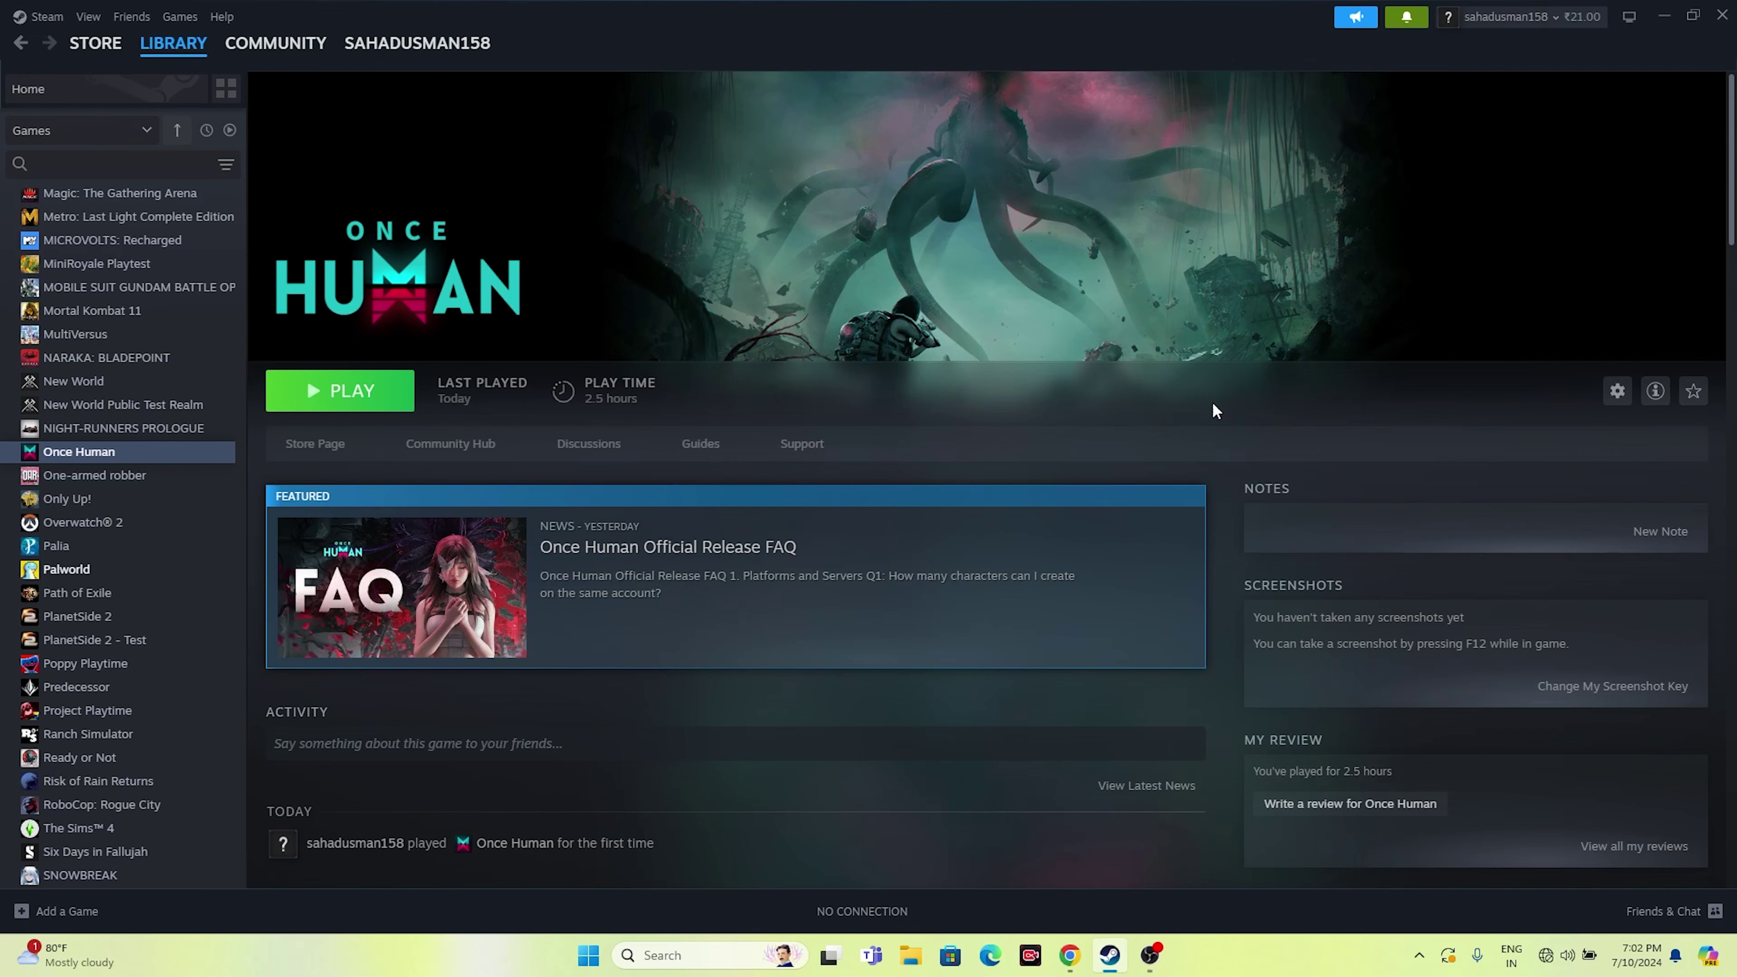
pyautogui.click(1109, 954)
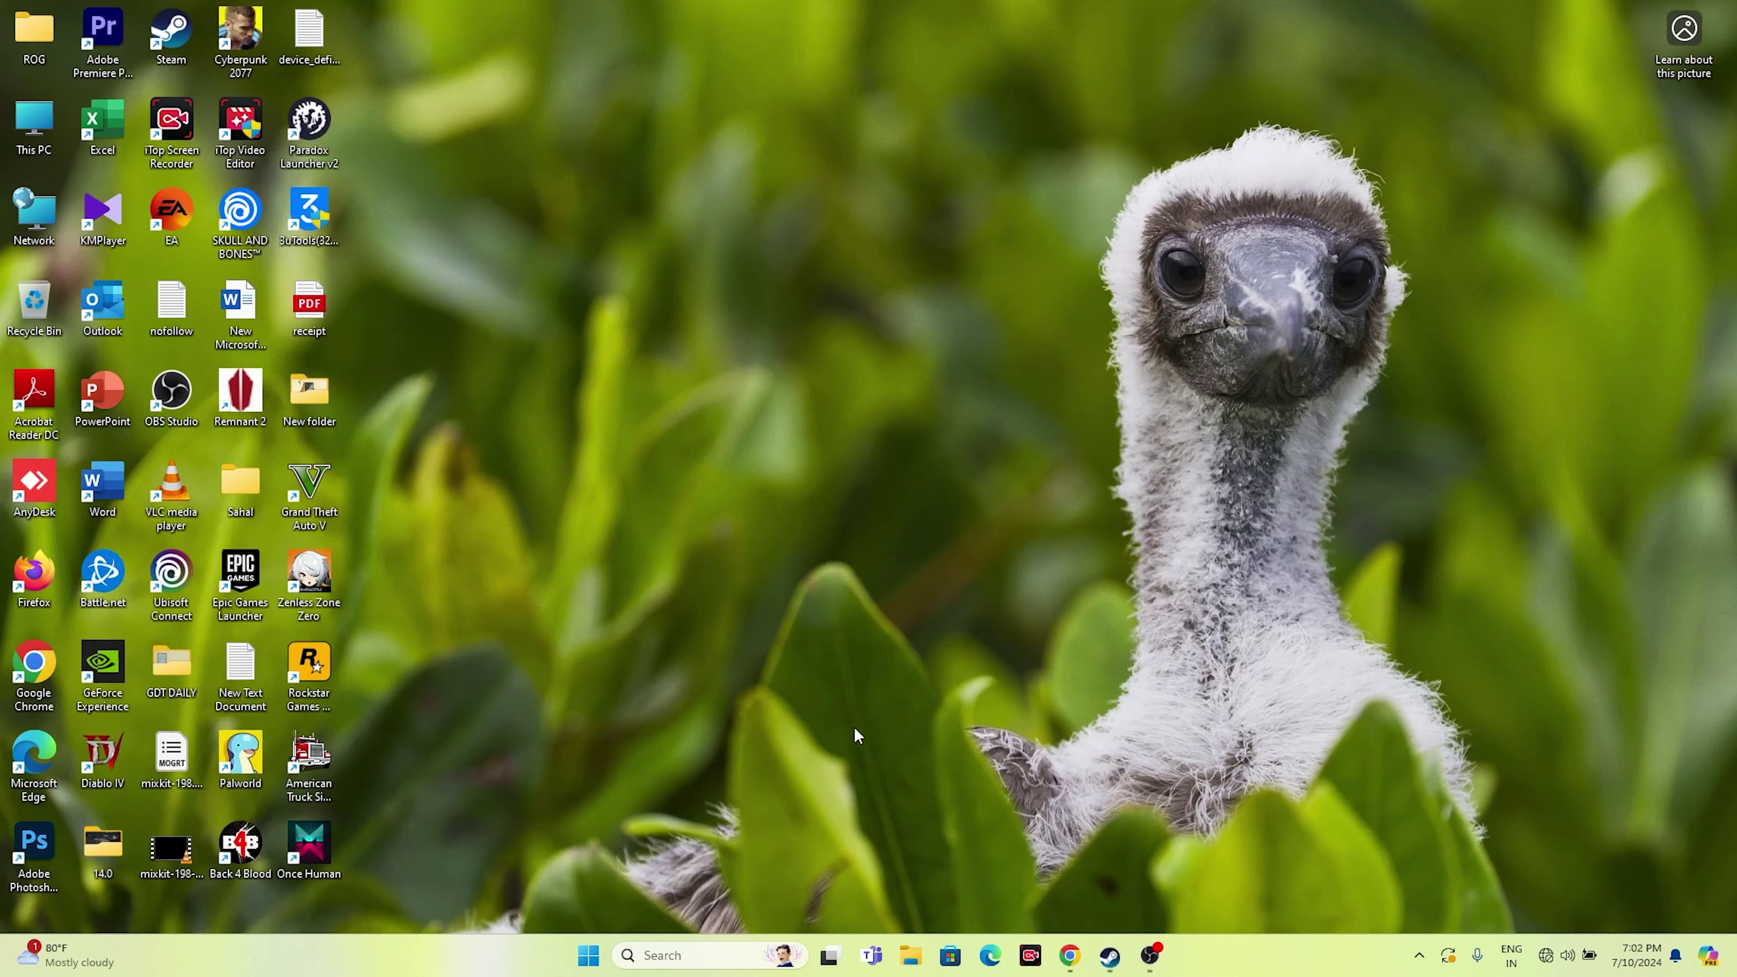
pyautogui.click(644, 965)
pyautogui.write('sy')
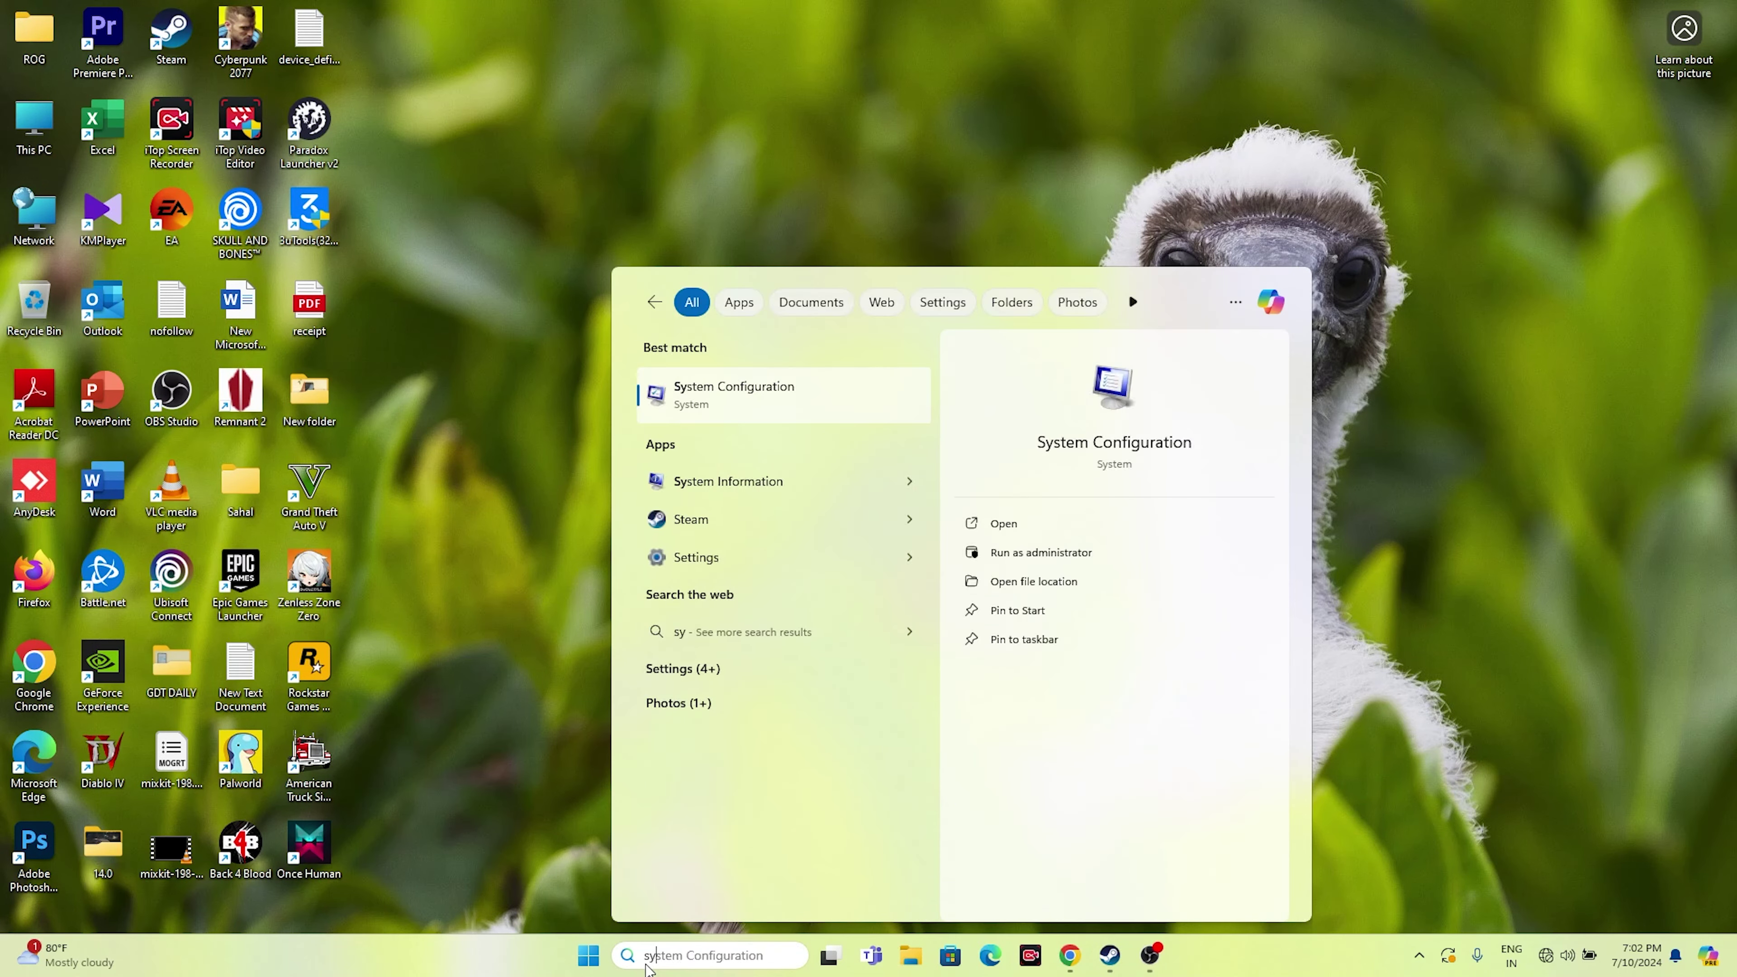
pyautogui.write('stem c')
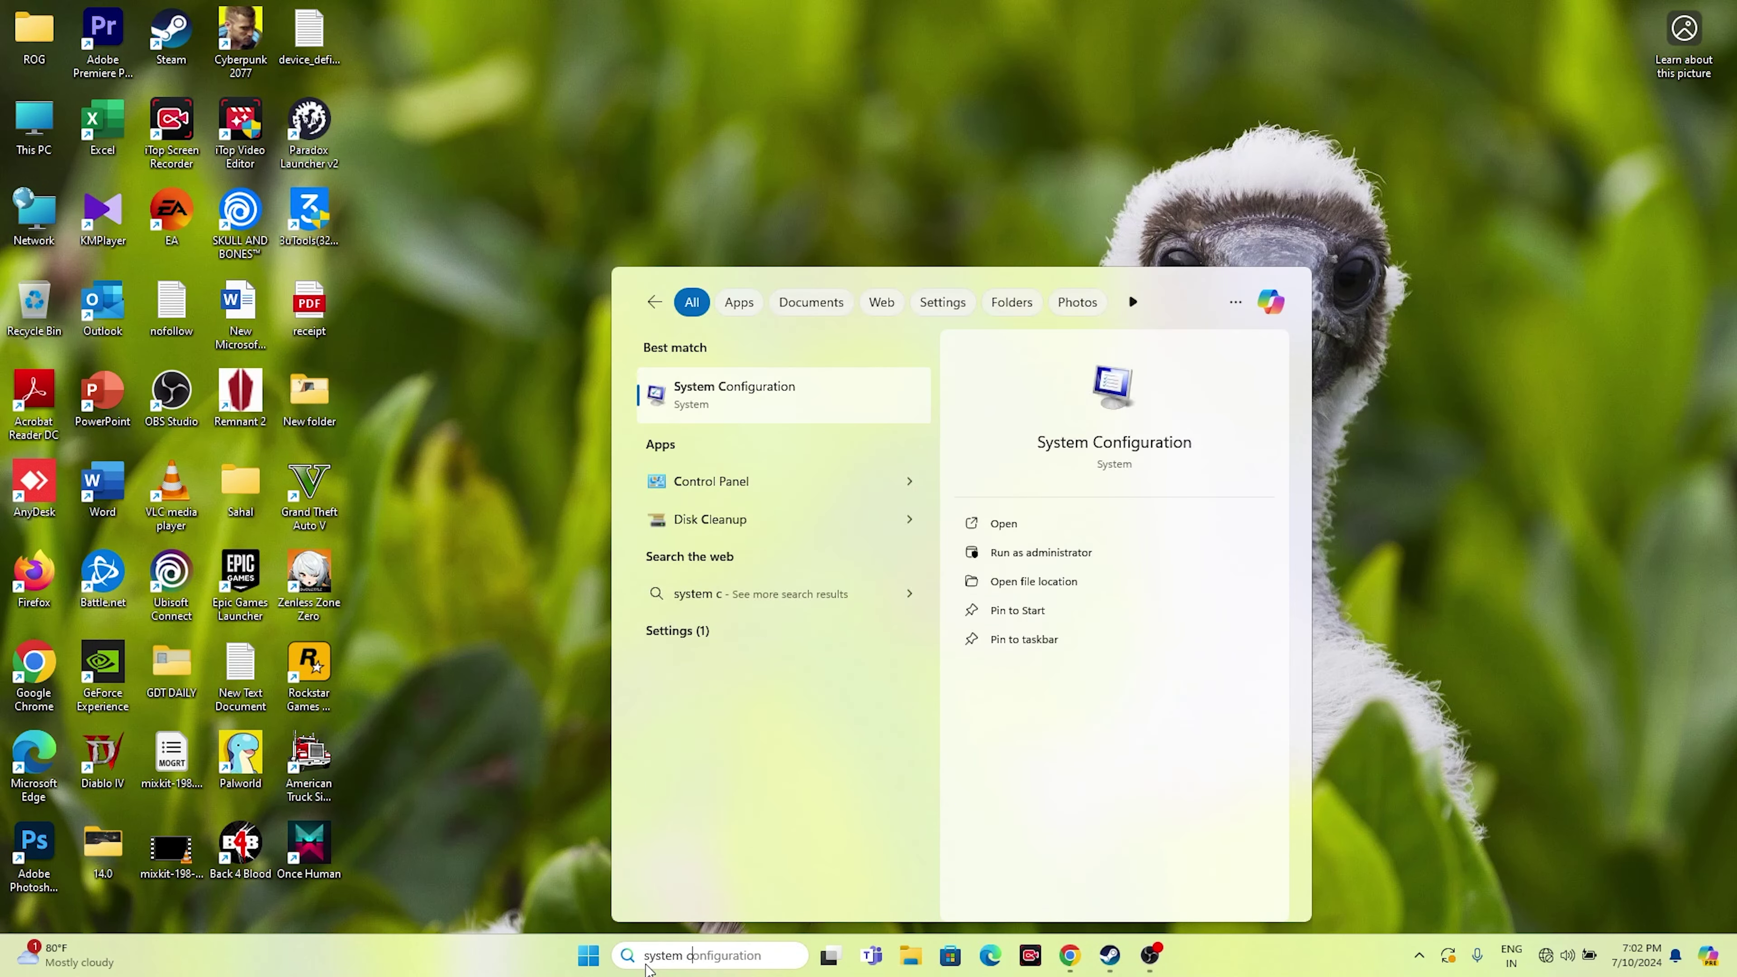
pyautogui.click(751, 410)
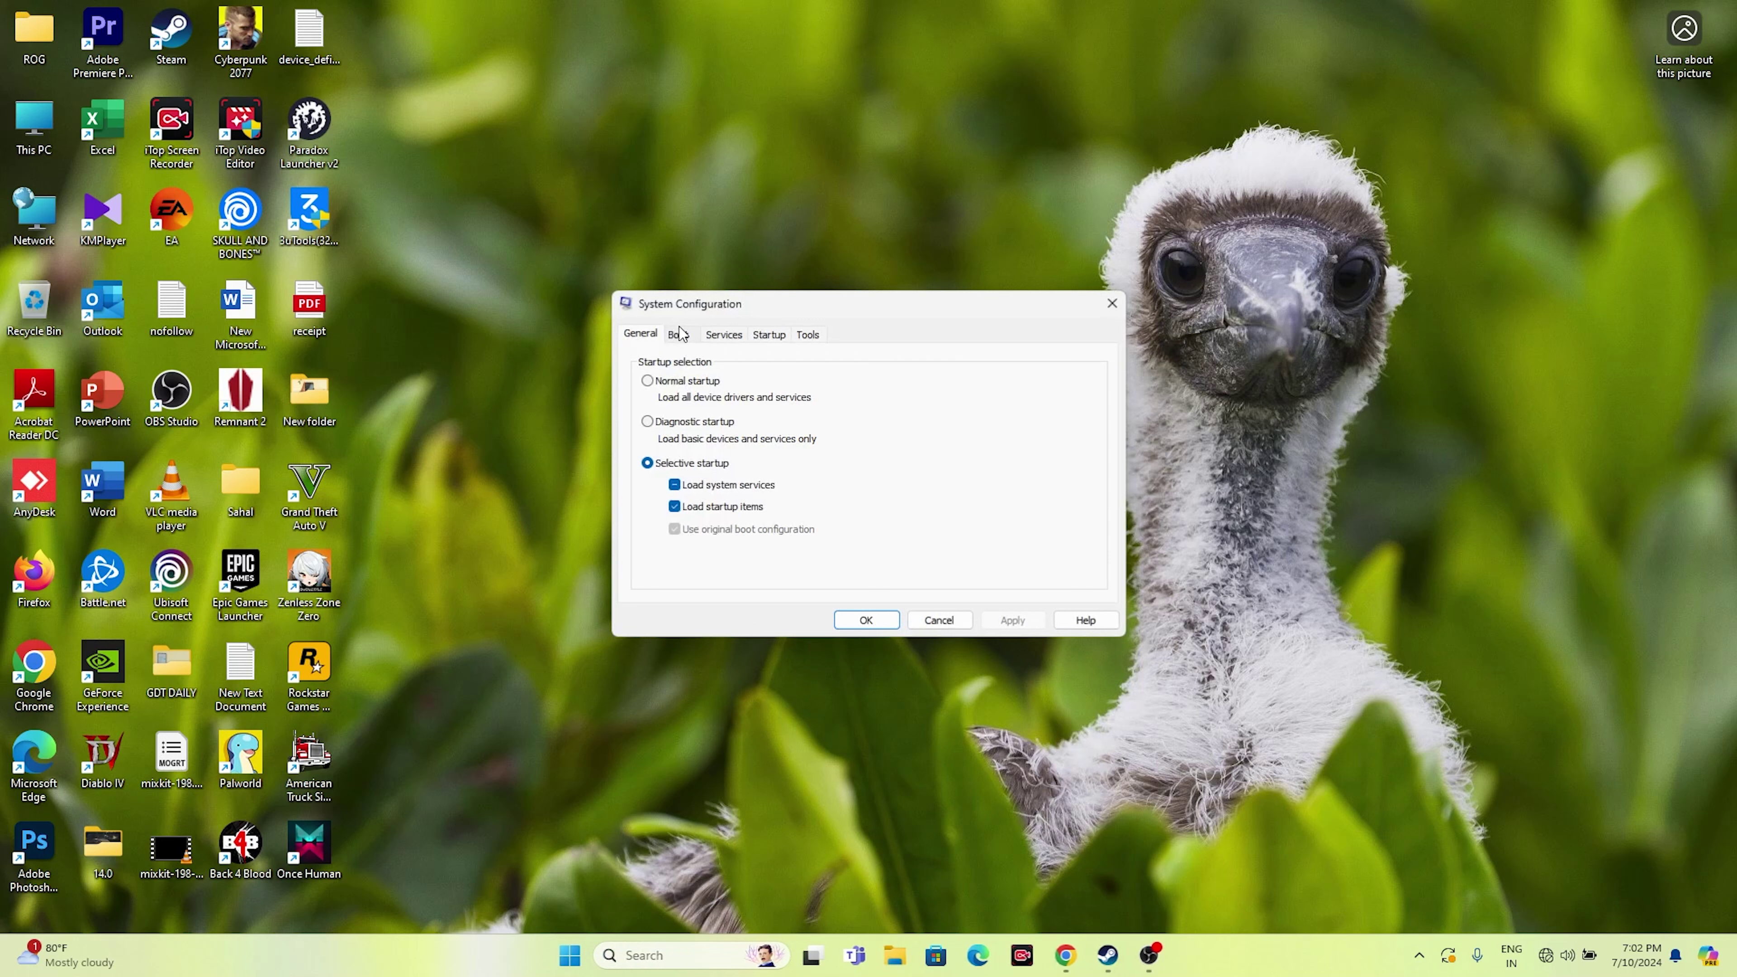
# - Disable all services in System Configuration, hide the Microsoft services, apply the changes, and dismiss the restart prompt without restarting
pyautogui.click(723, 333)
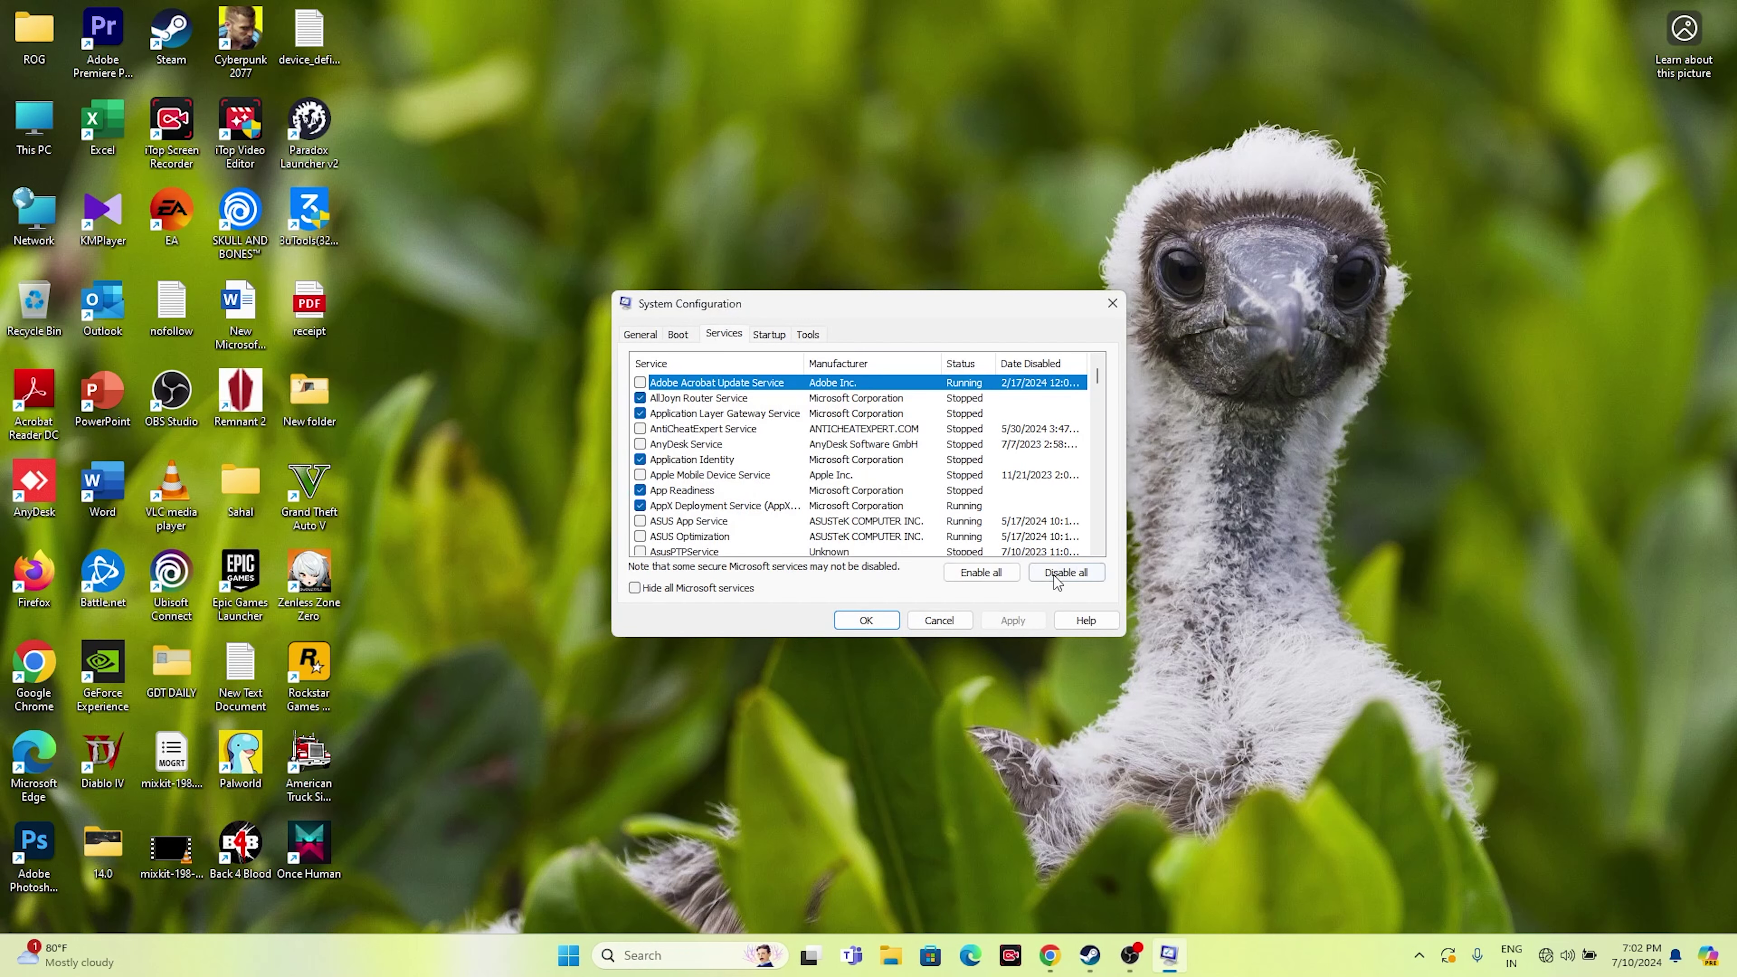
pyautogui.click(730, 589)
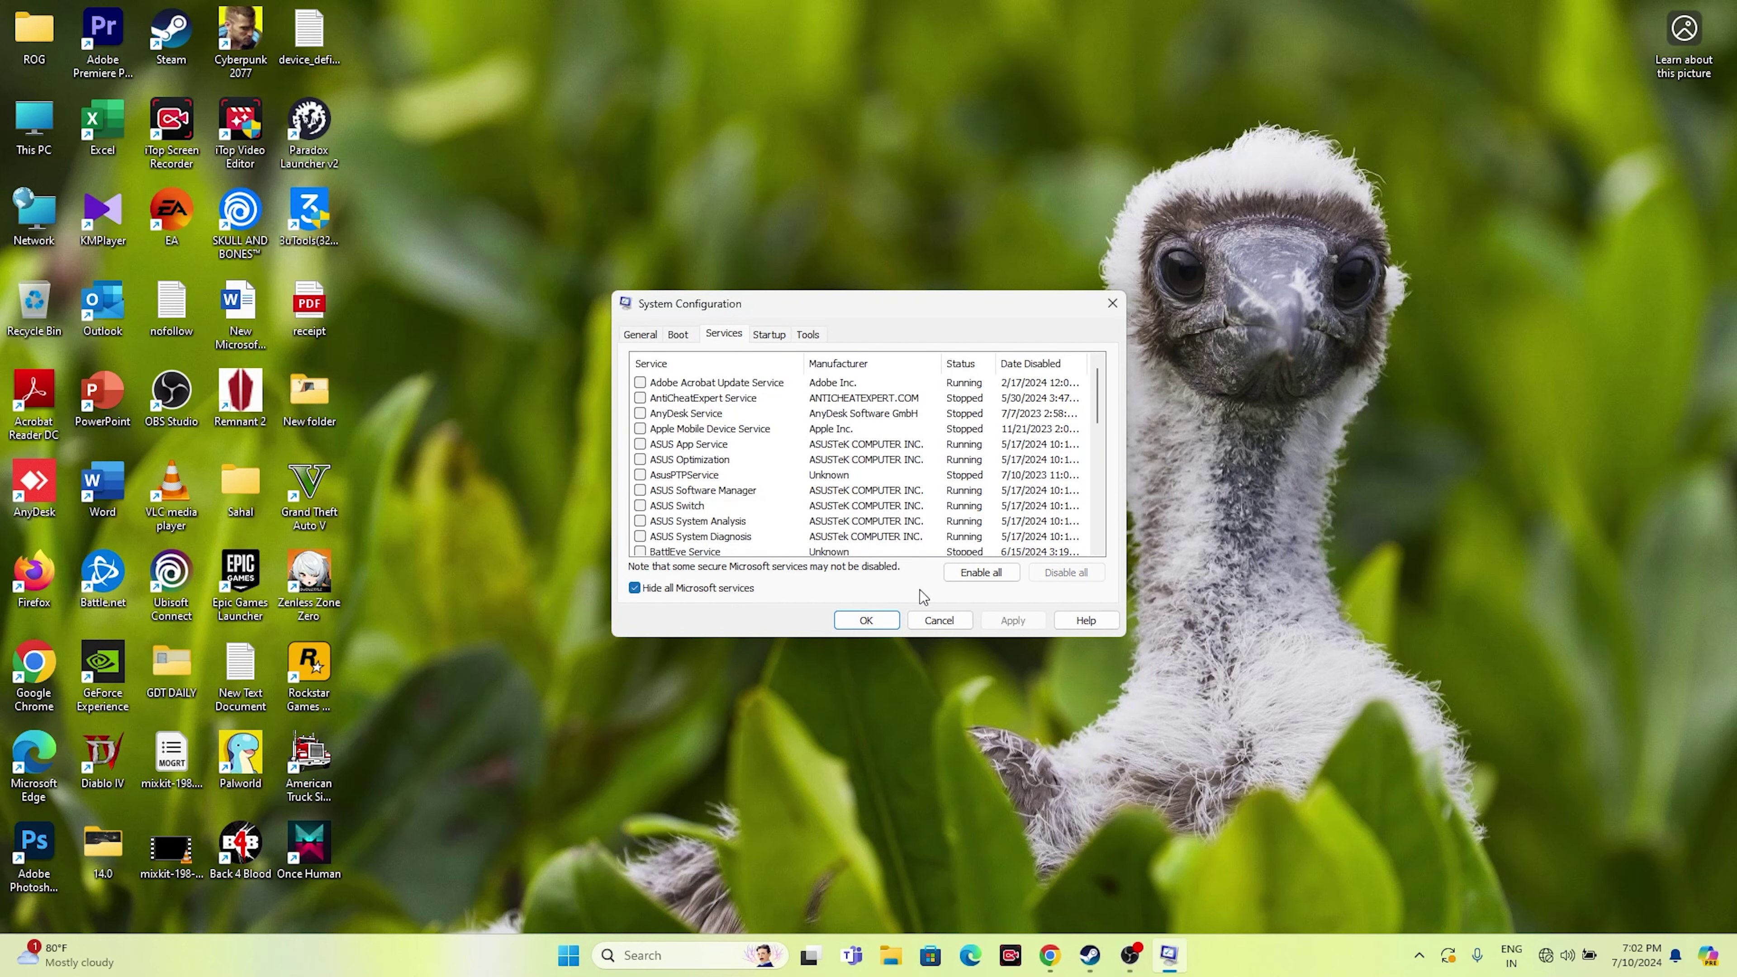
pyautogui.click(634, 589)
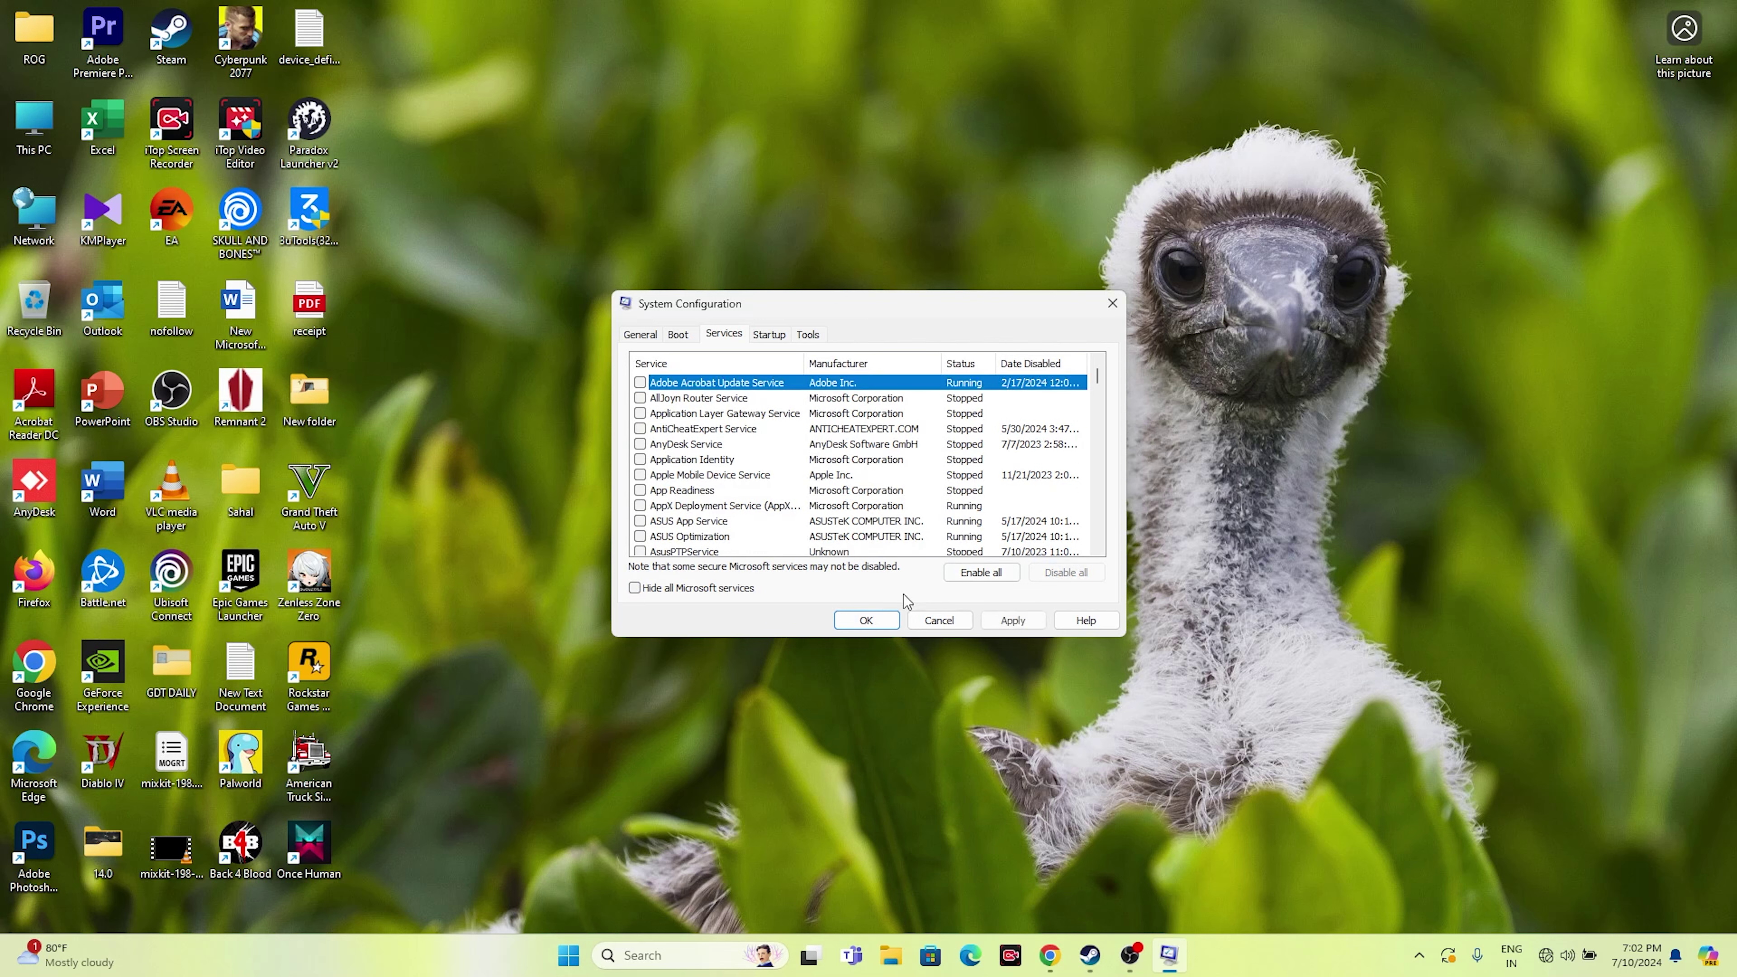
pyautogui.click(705, 590)
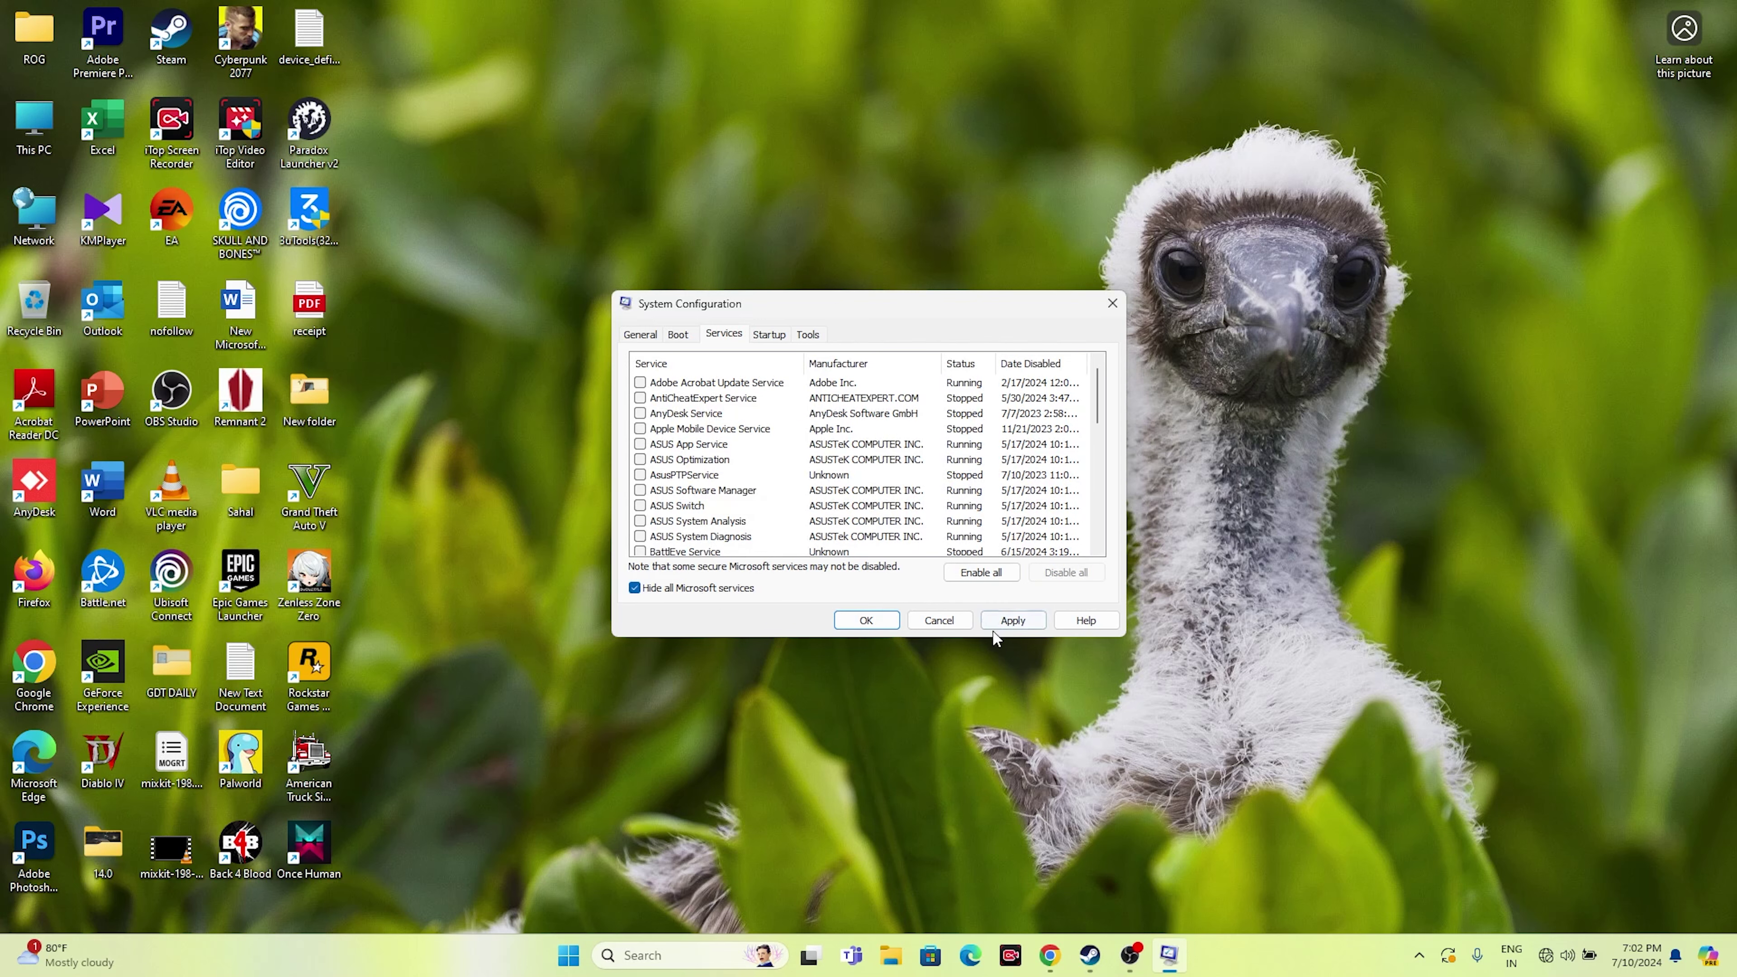
pyautogui.click(1006, 622)
pyautogui.click(868, 618)
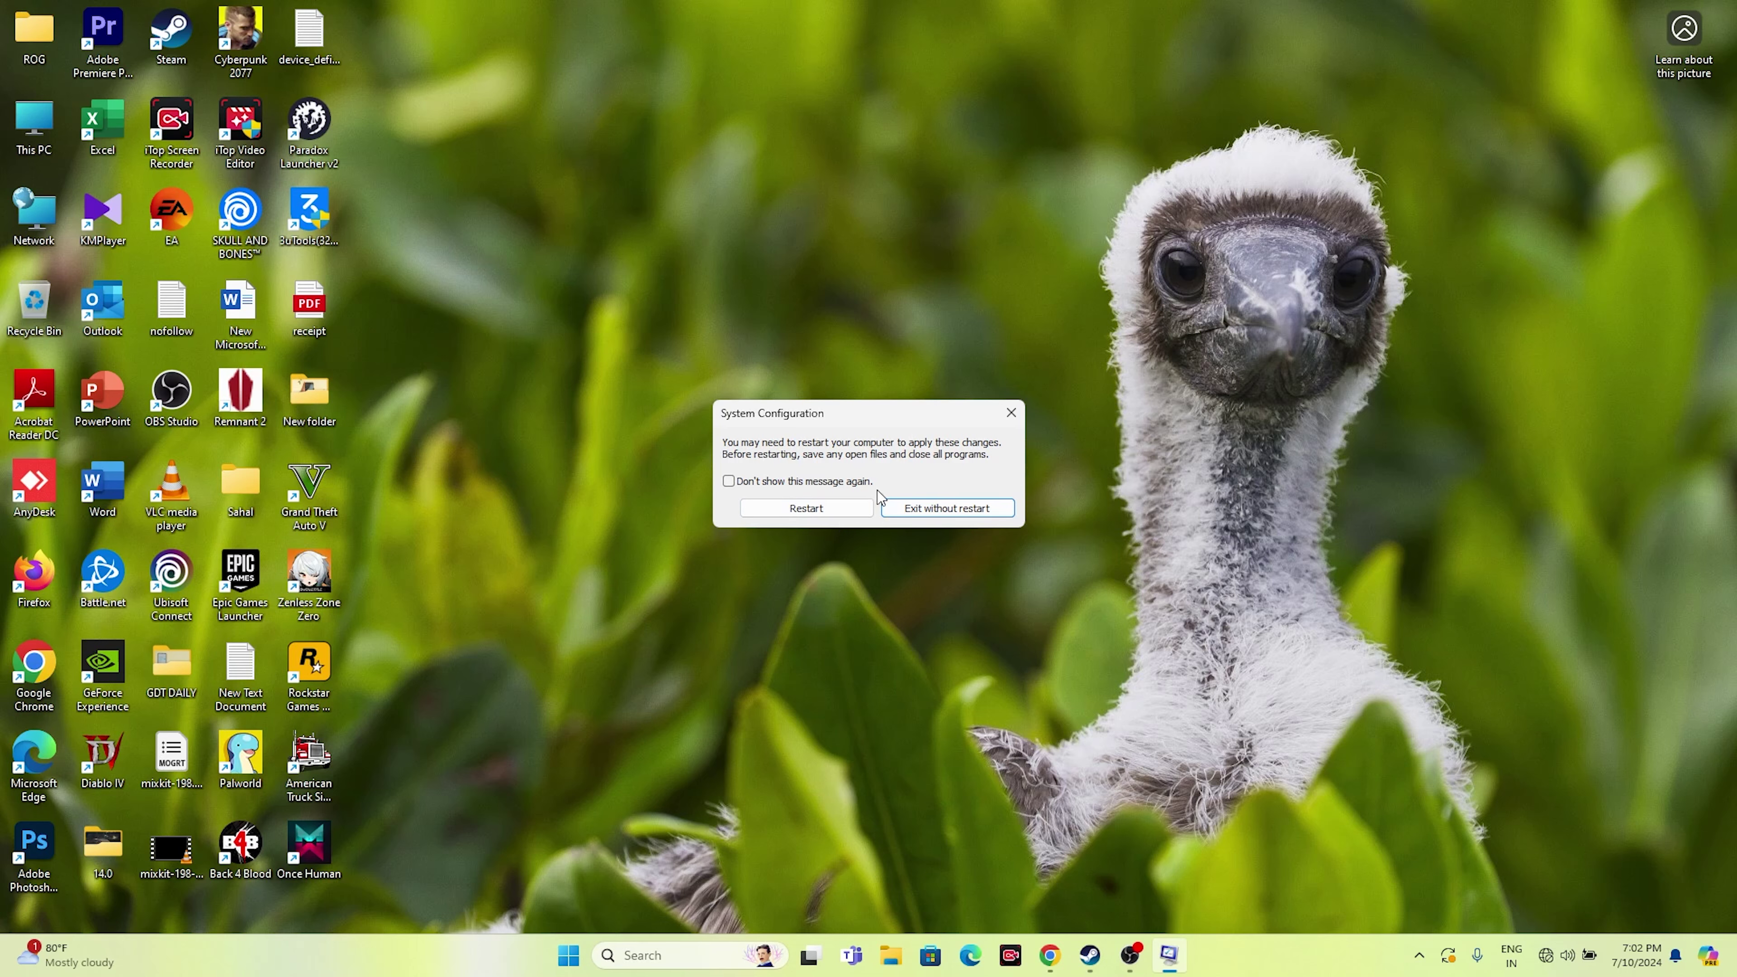
pyautogui.click(1012, 414)
# - In Once Human's Steam properties, turn off the in-game Steam Overlay and enter -d3dll as the launch option
pyautogui.click(1109, 955)
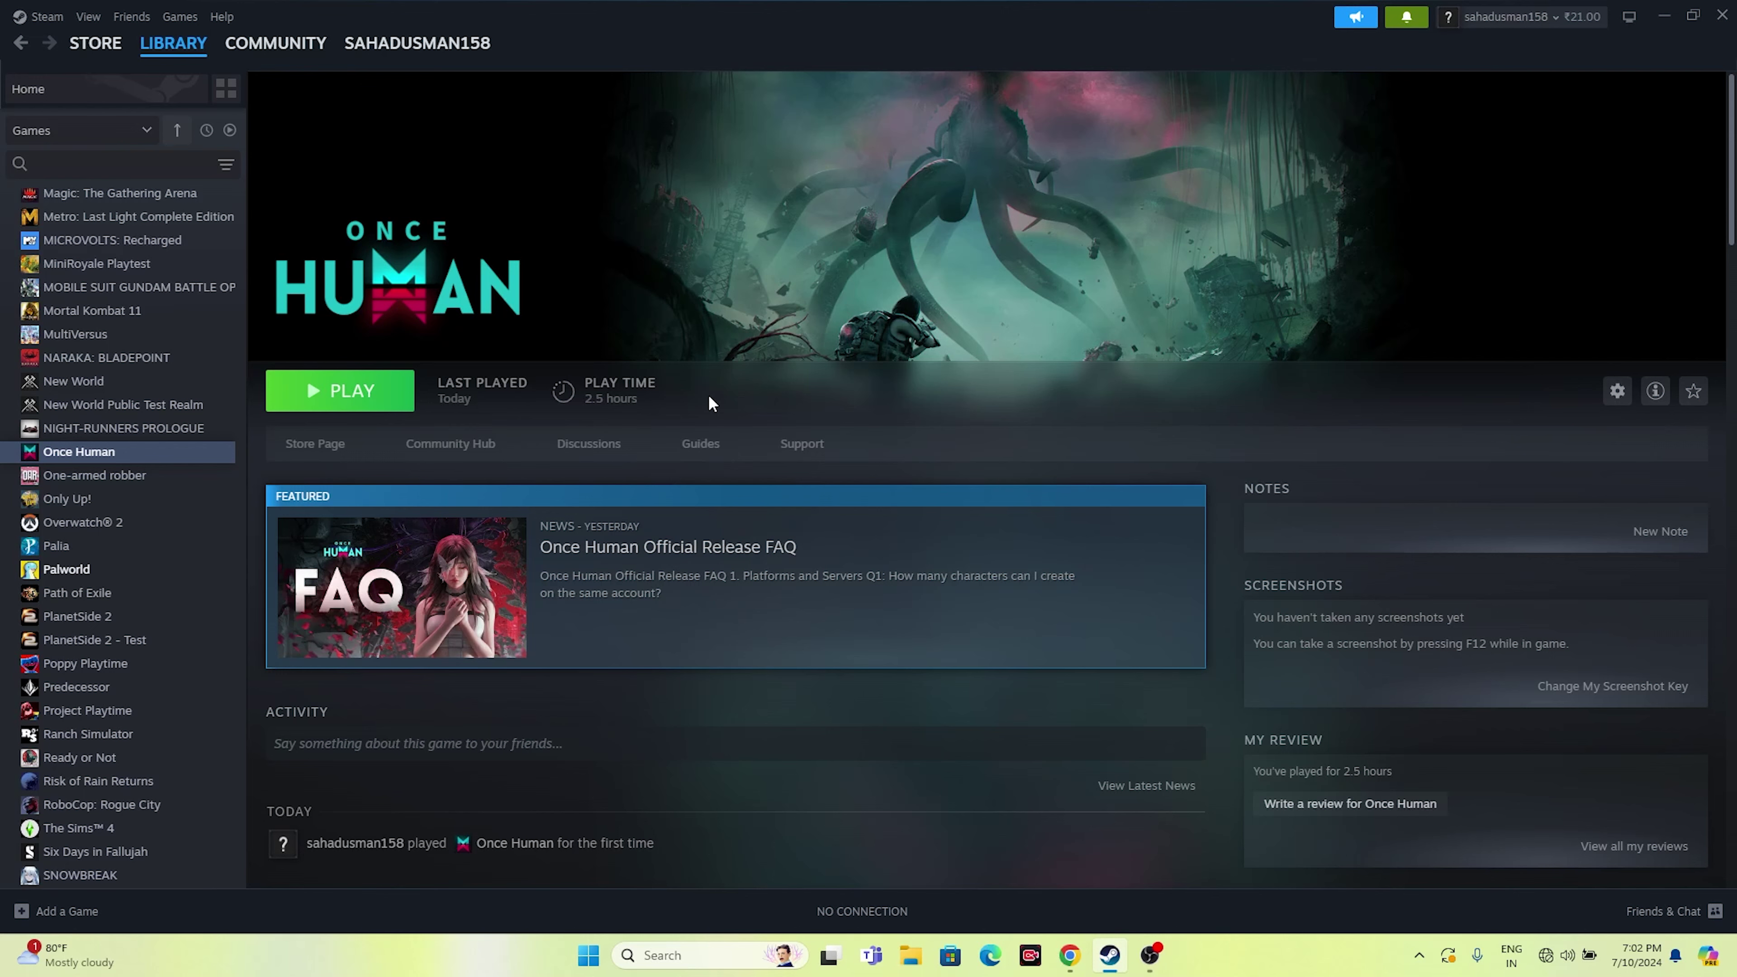
pyautogui.rightClick(144, 455)
pyautogui.click(183, 592)
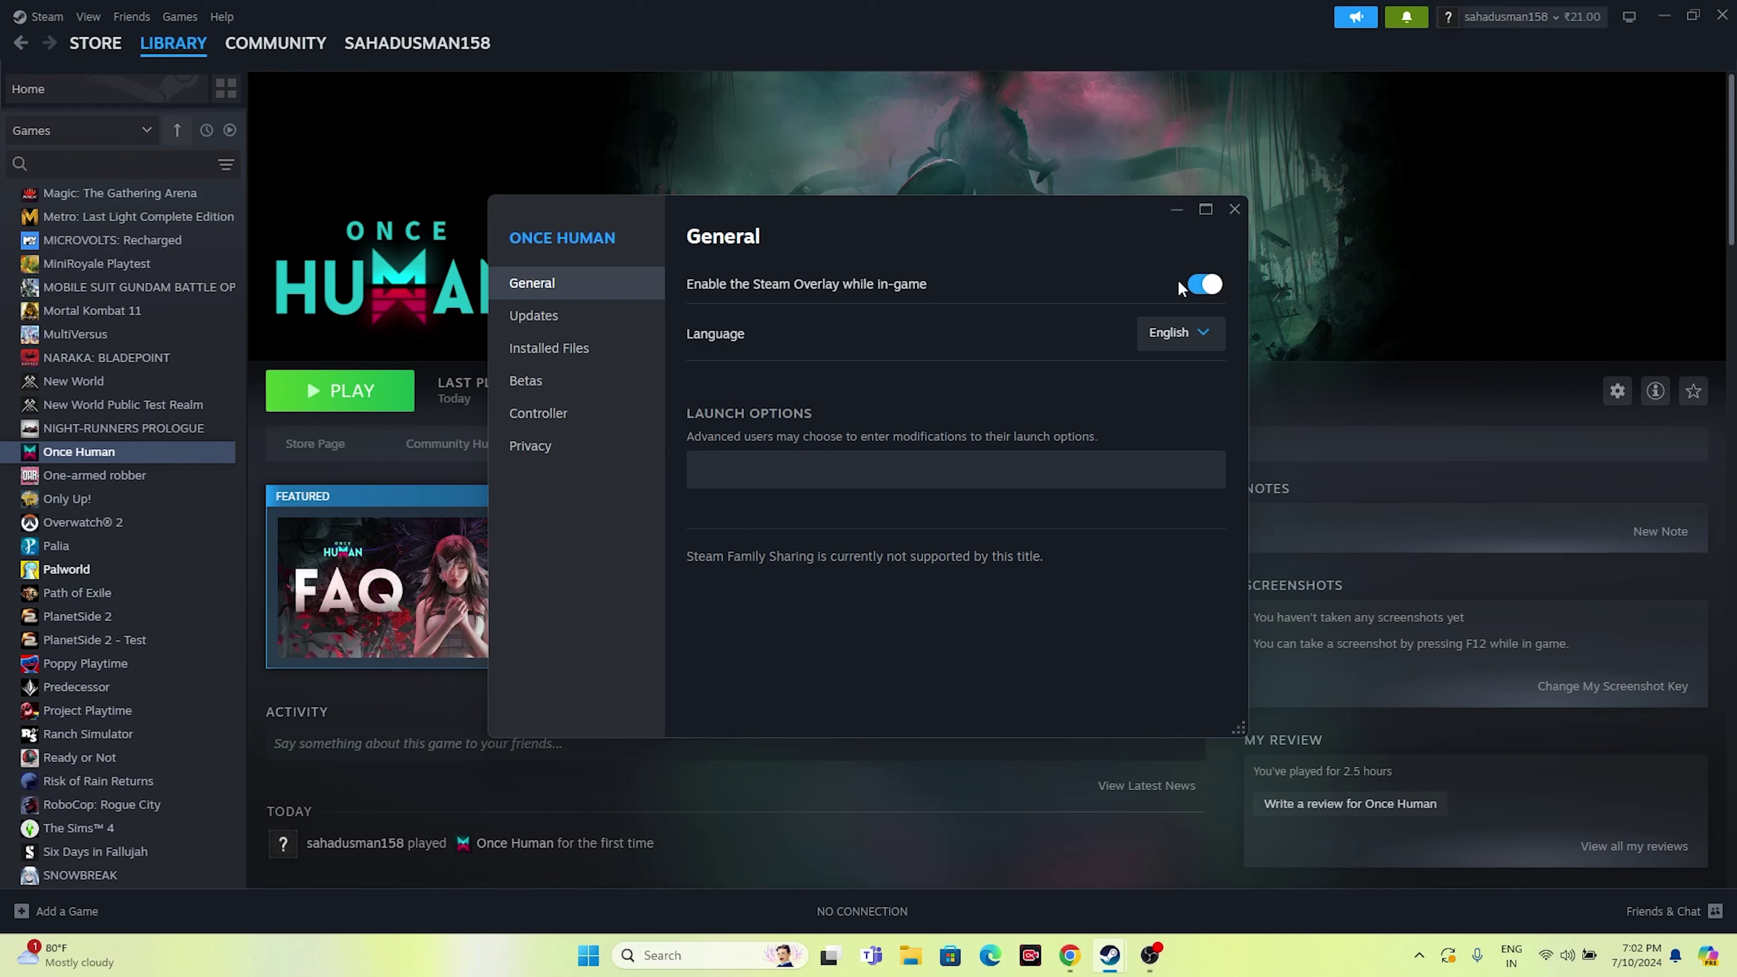
pyautogui.click(1205, 287)
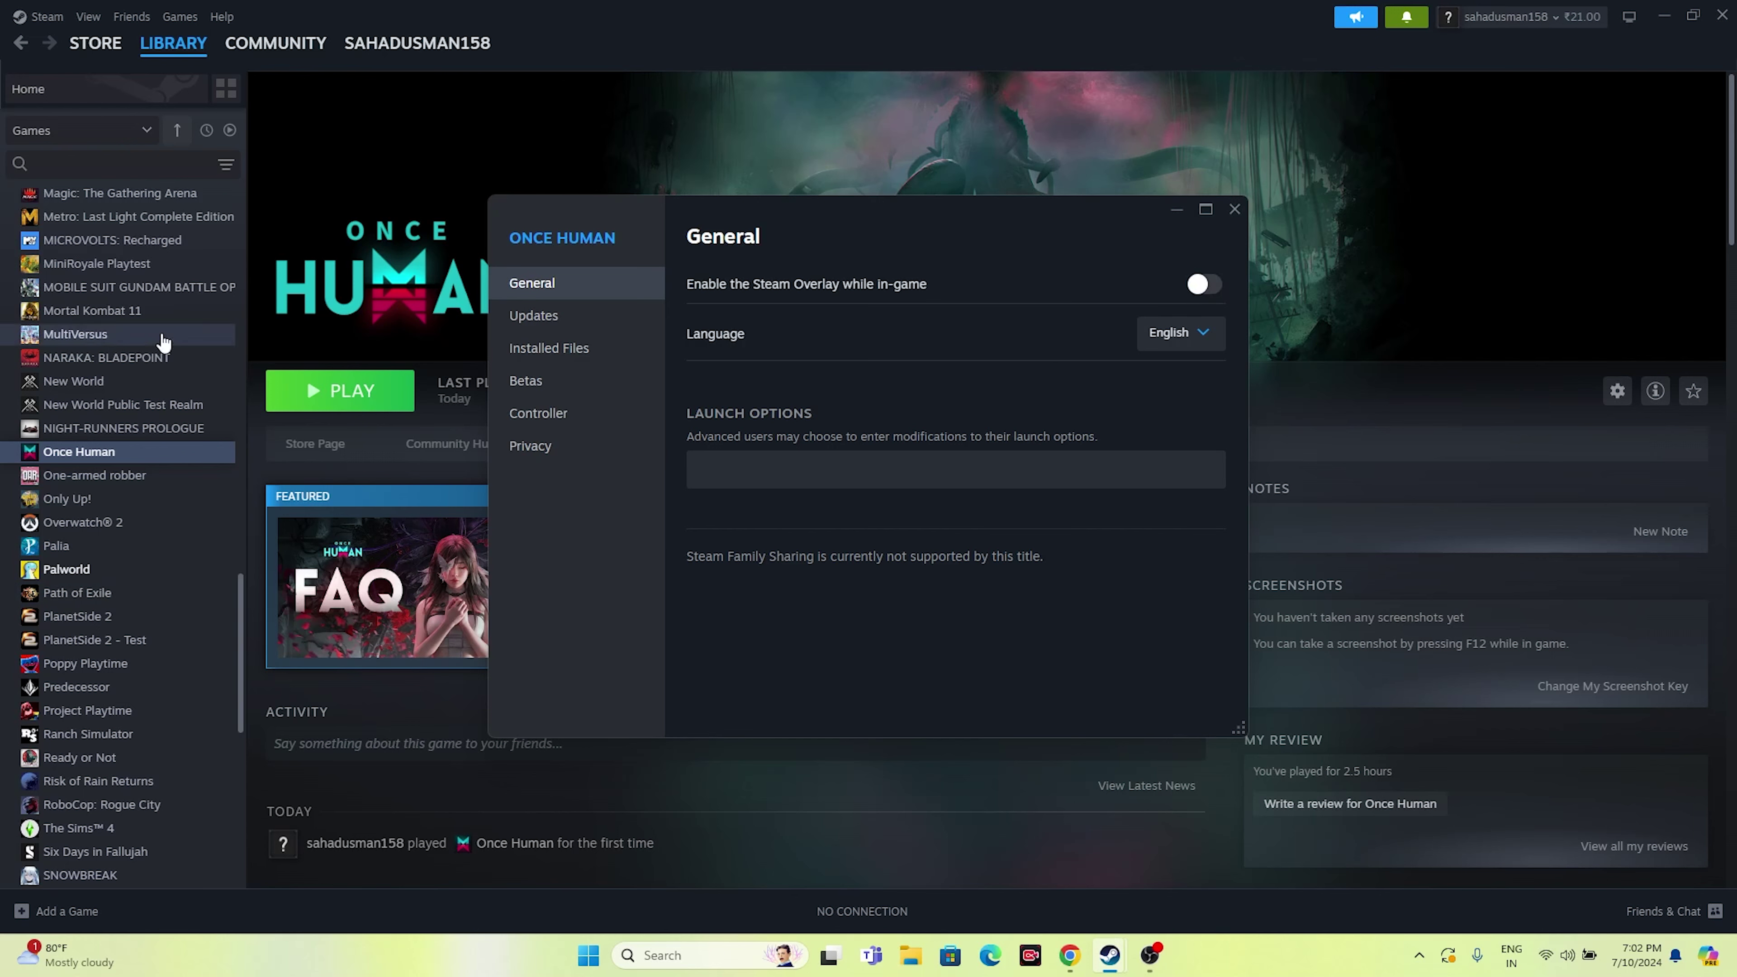
pyautogui.click(778, 458)
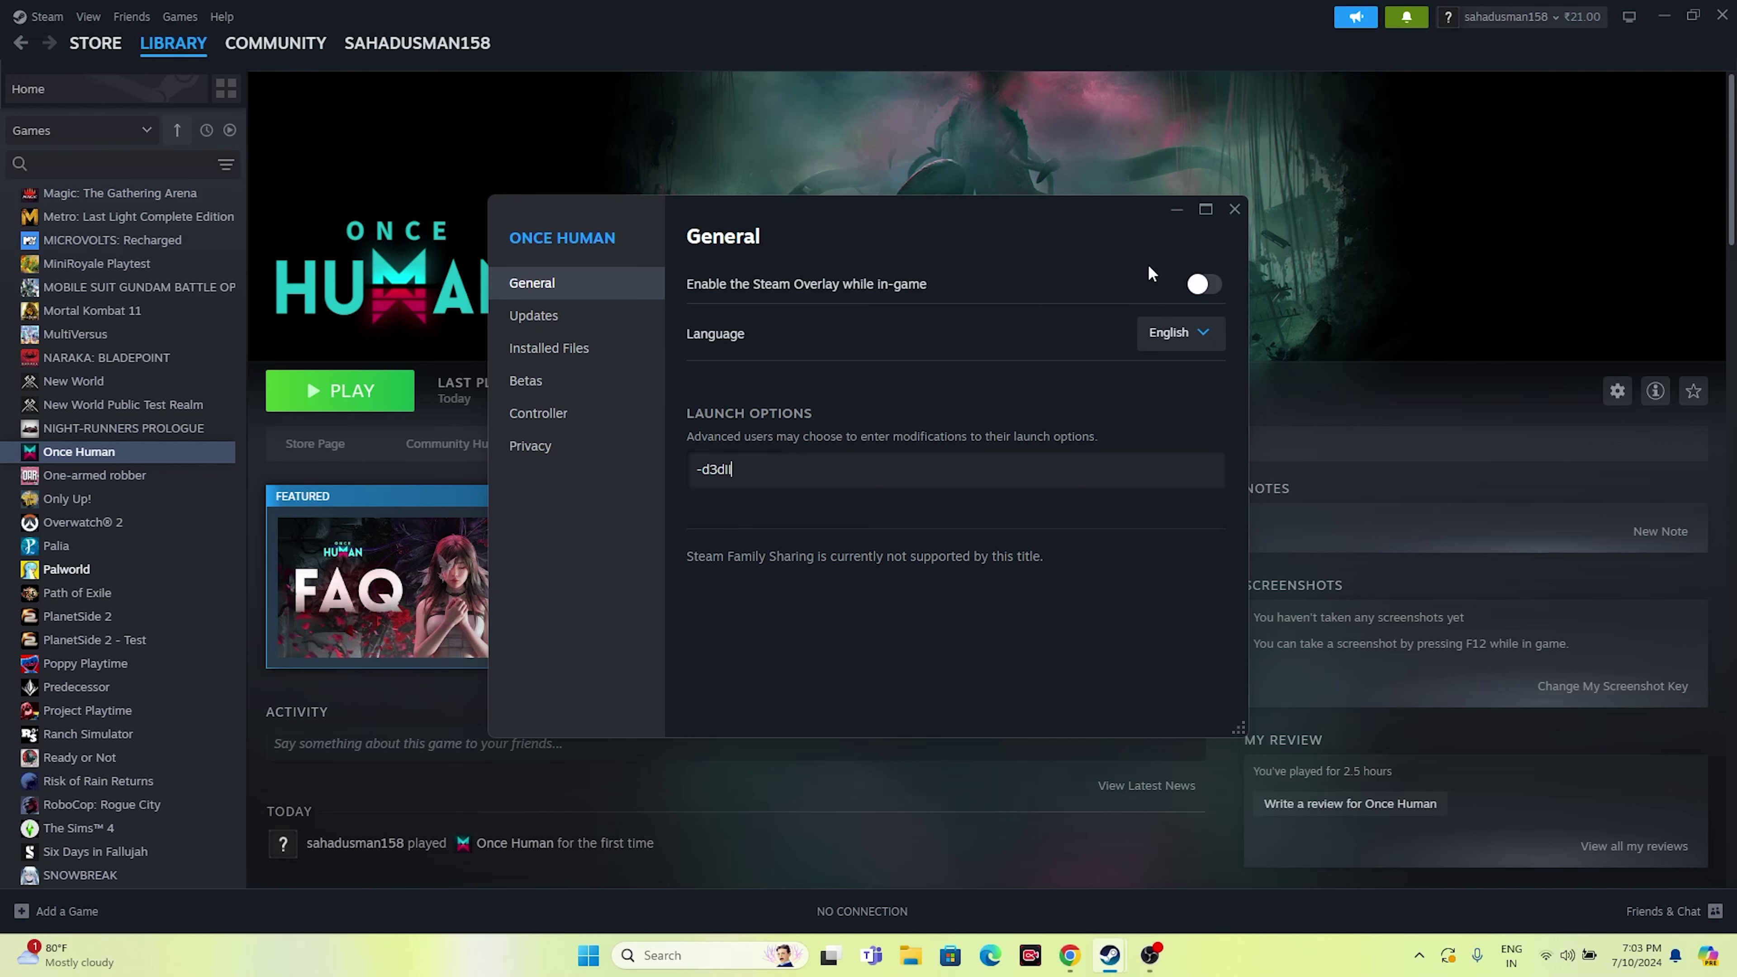
pyautogui.click(1234, 211)
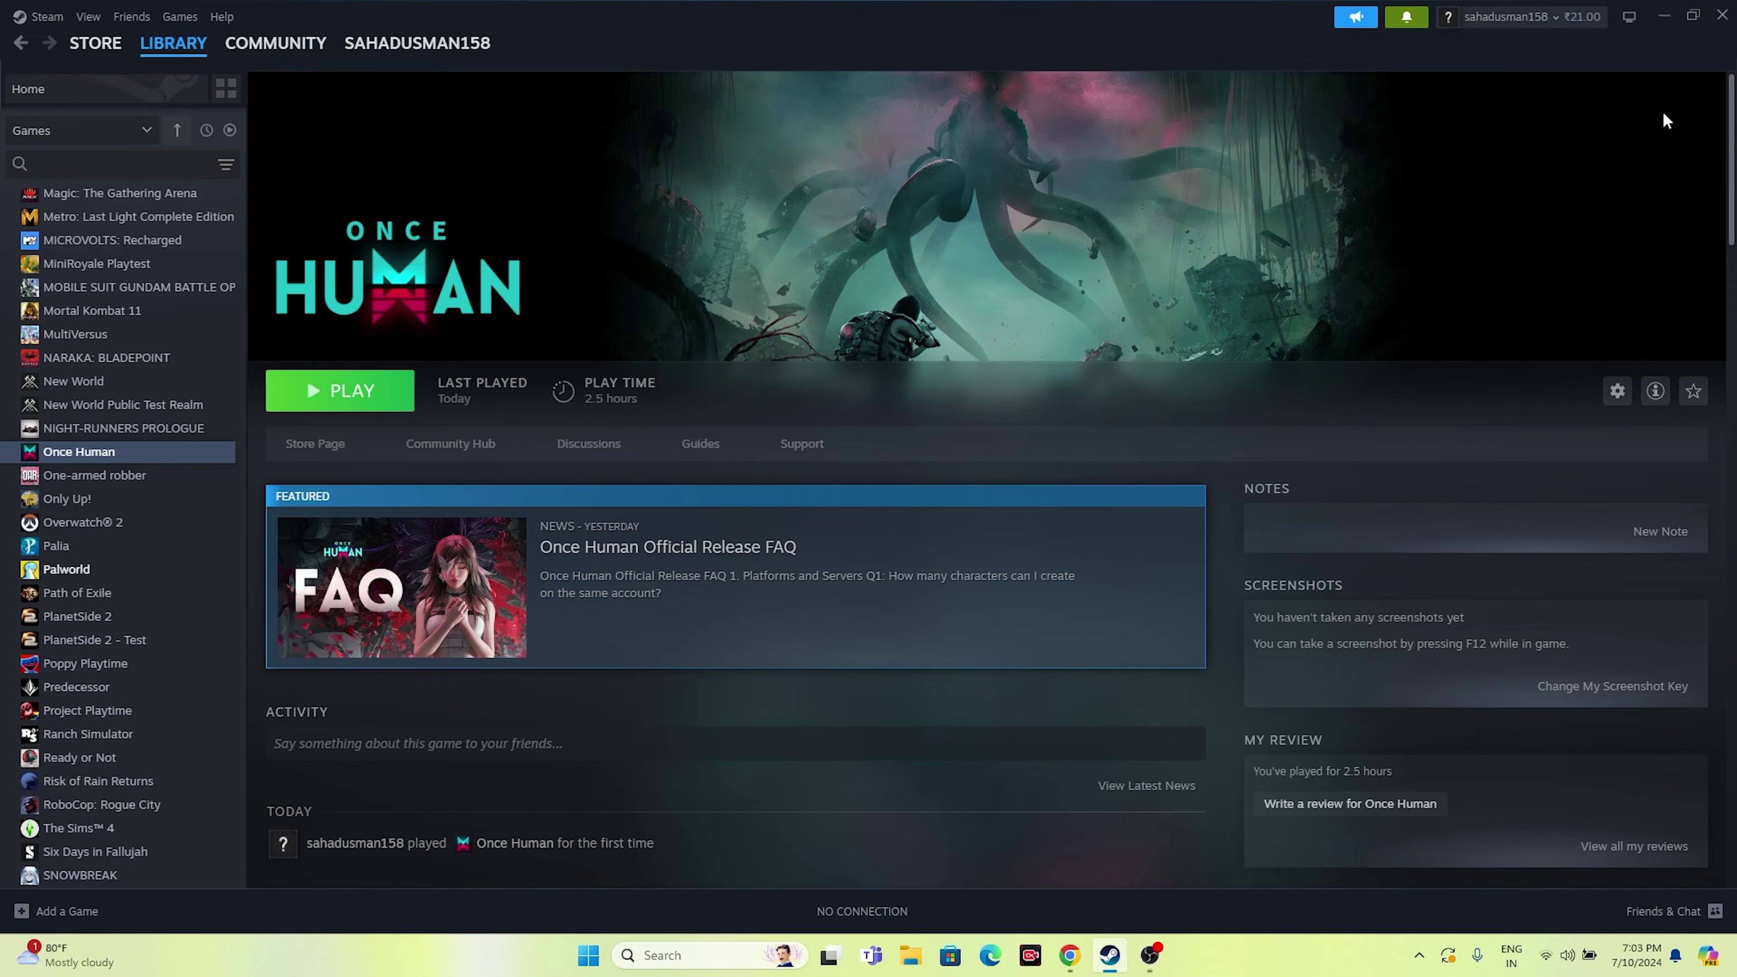
# - Minimize Steam, review the running apps and background processes in Task Manager, and close it
pyautogui.click(1666, 16)
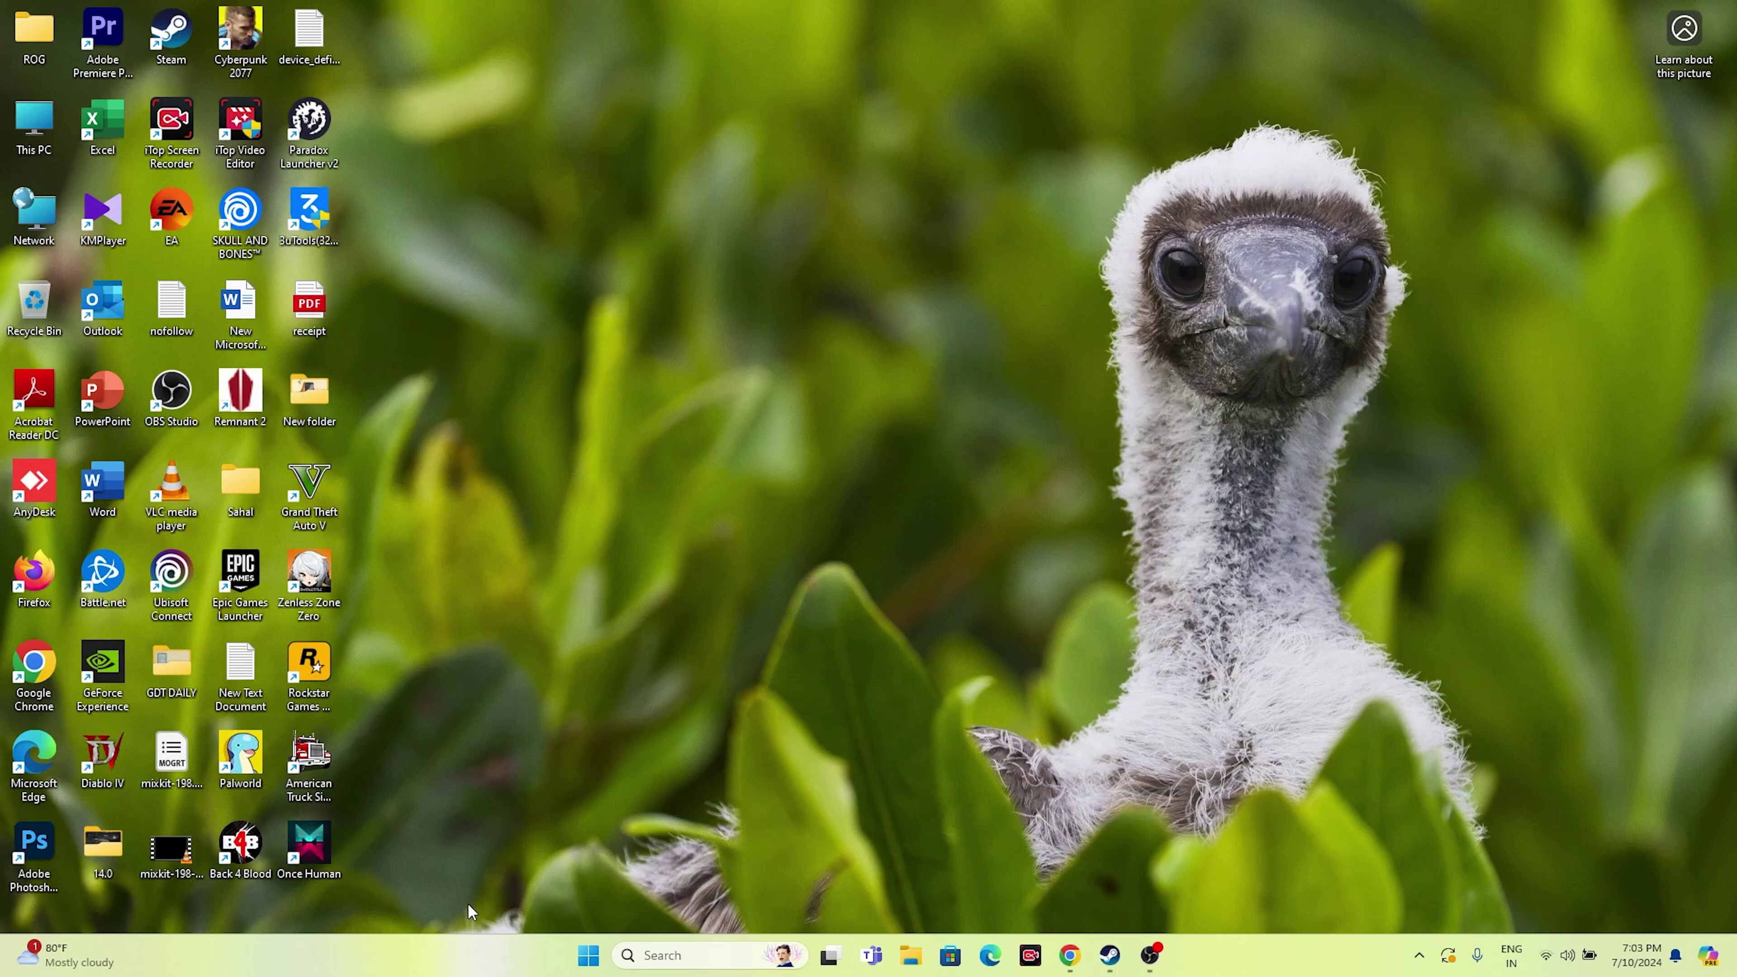
pyautogui.rightClick(586, 957)
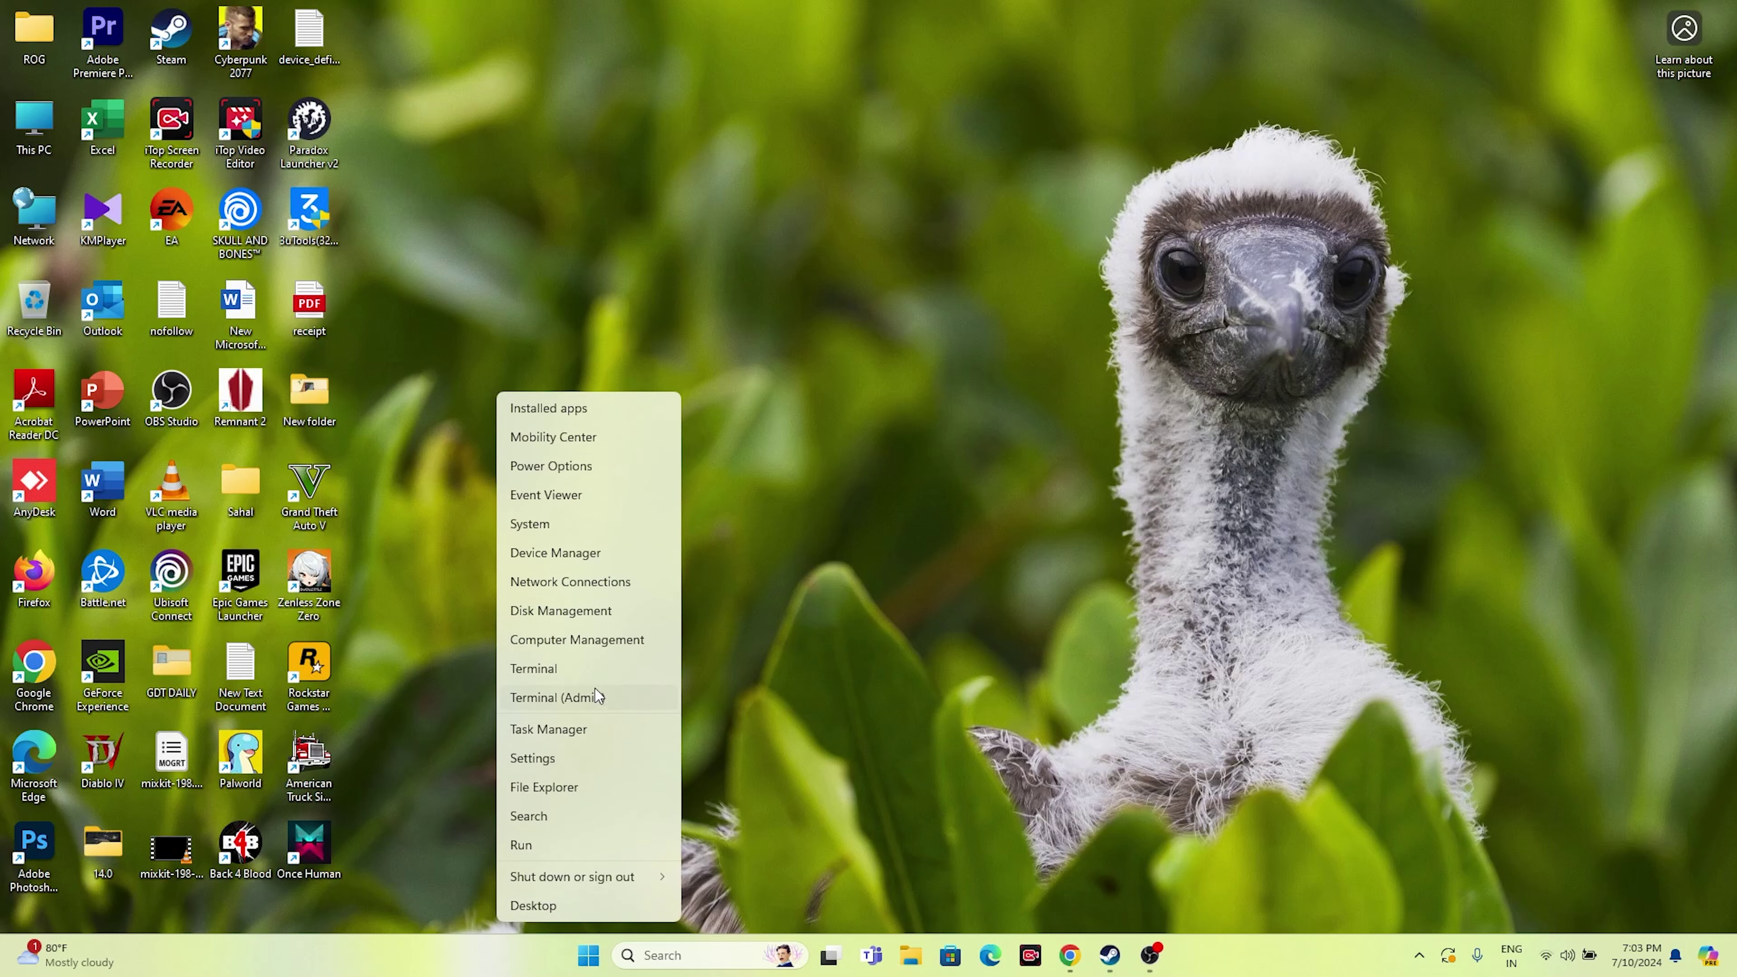
pyautogui.click(587, 730)
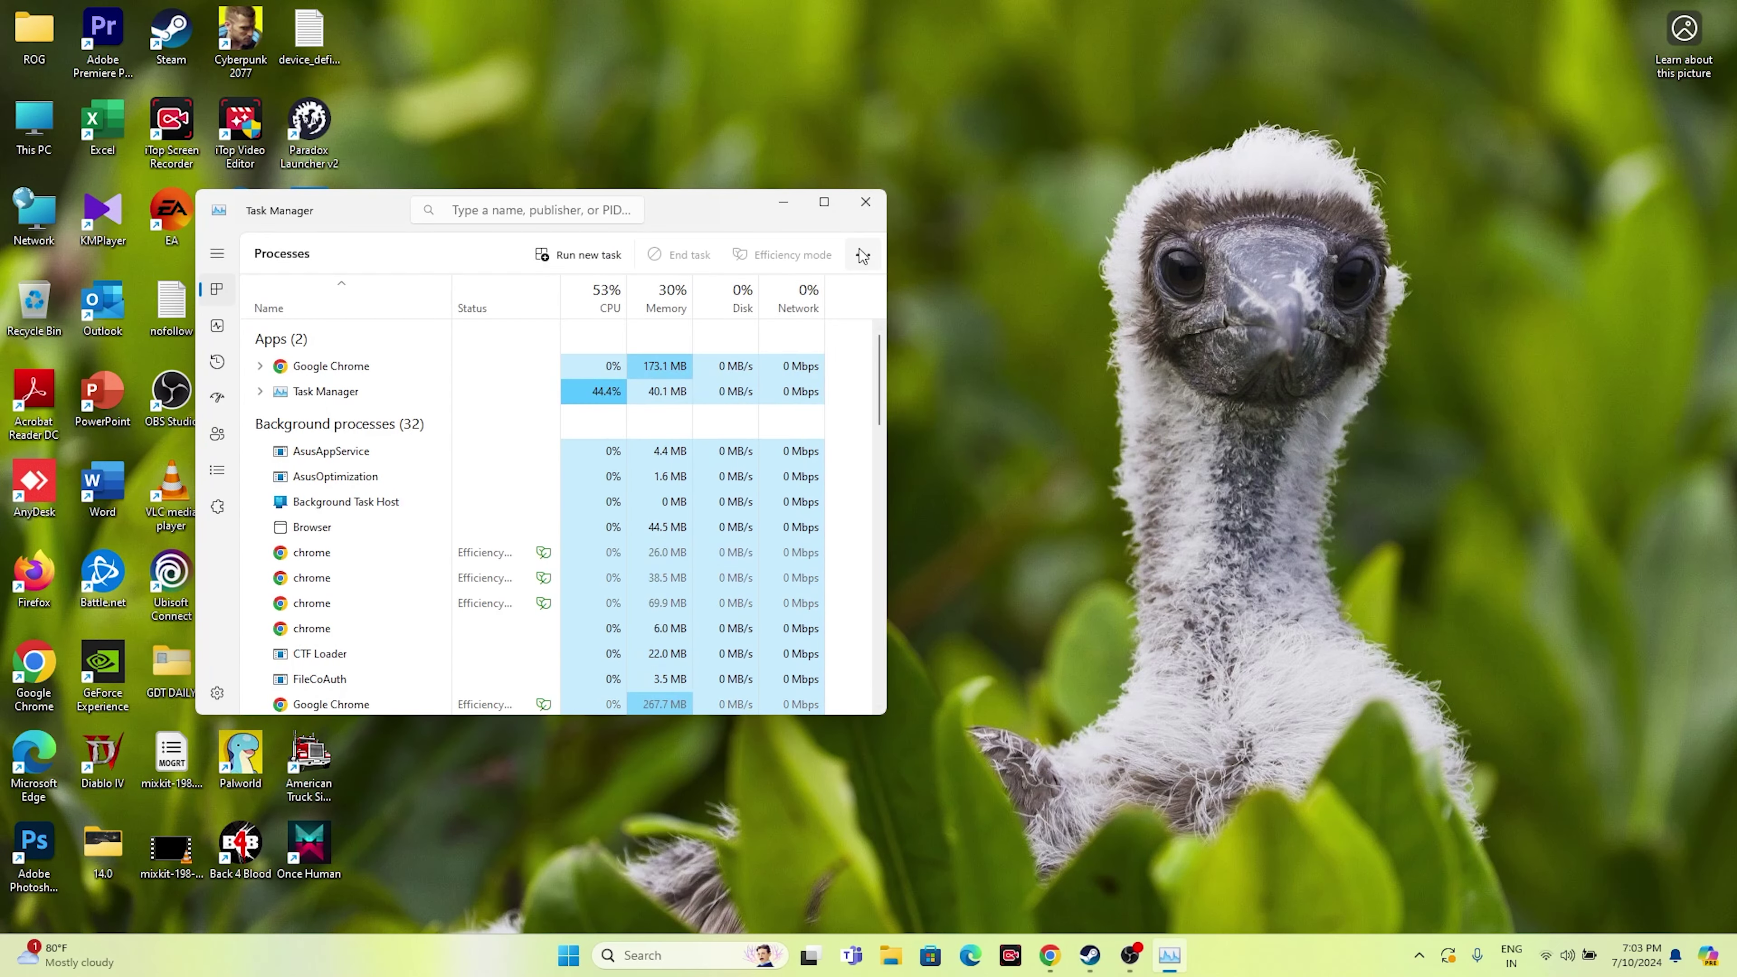
pyautogui.click(825, 201)
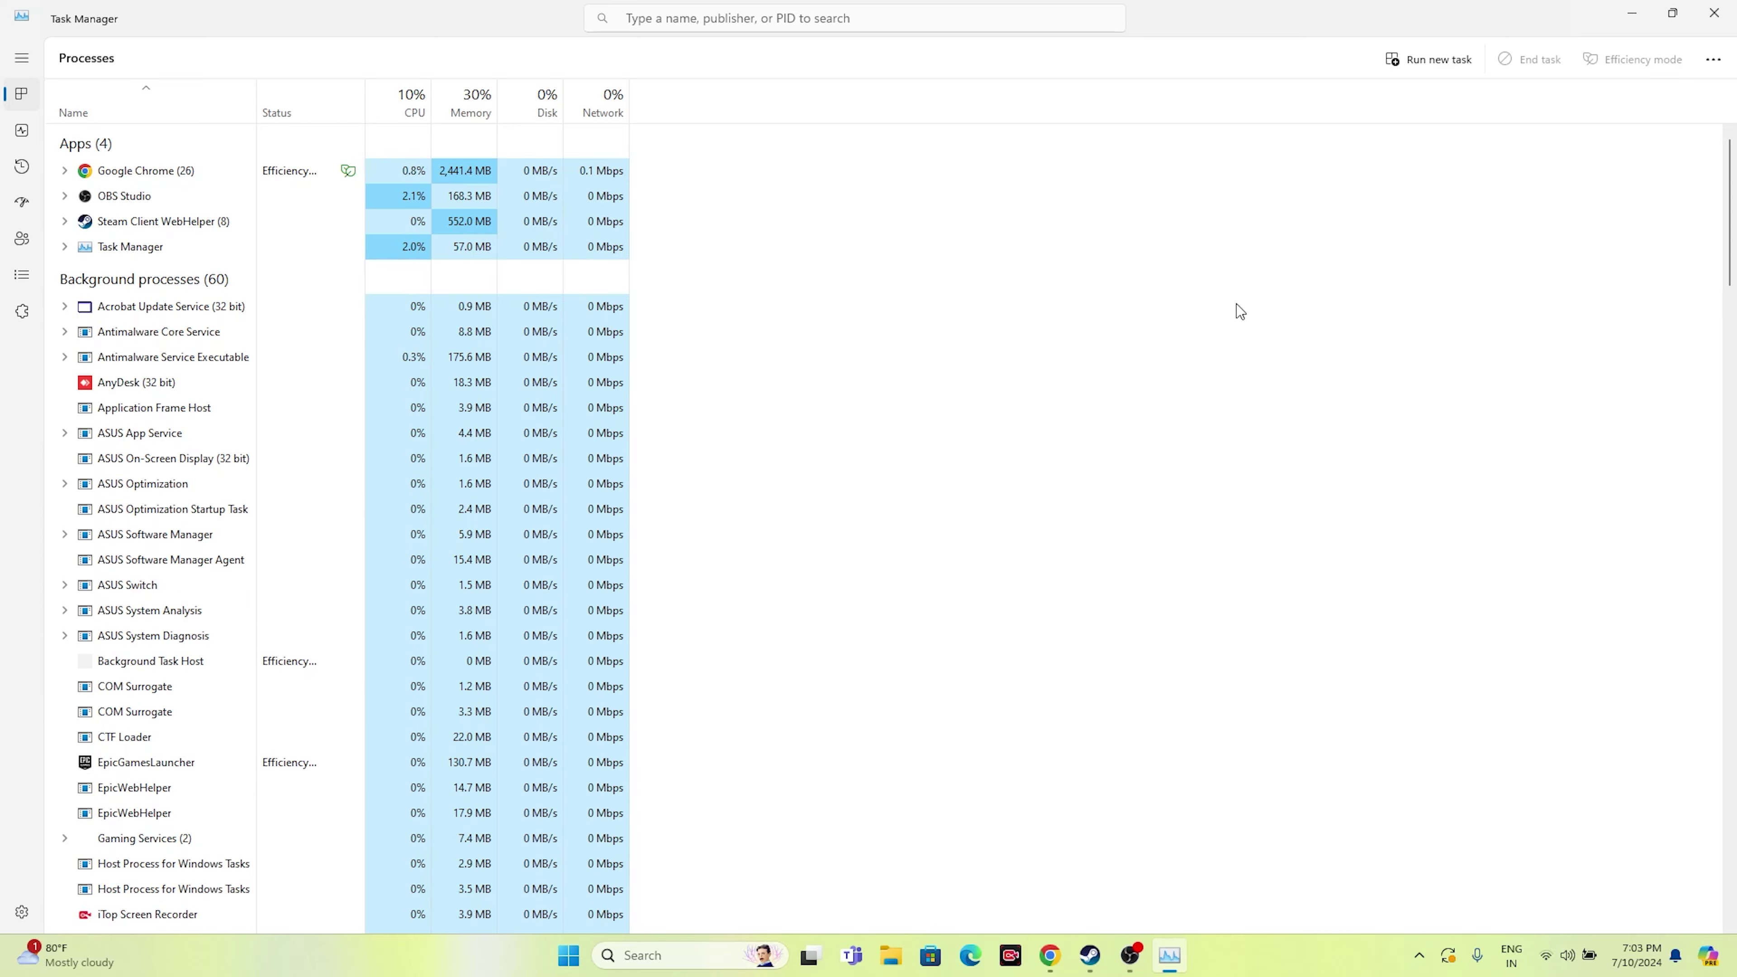
pyautogui.click(1716, 13)
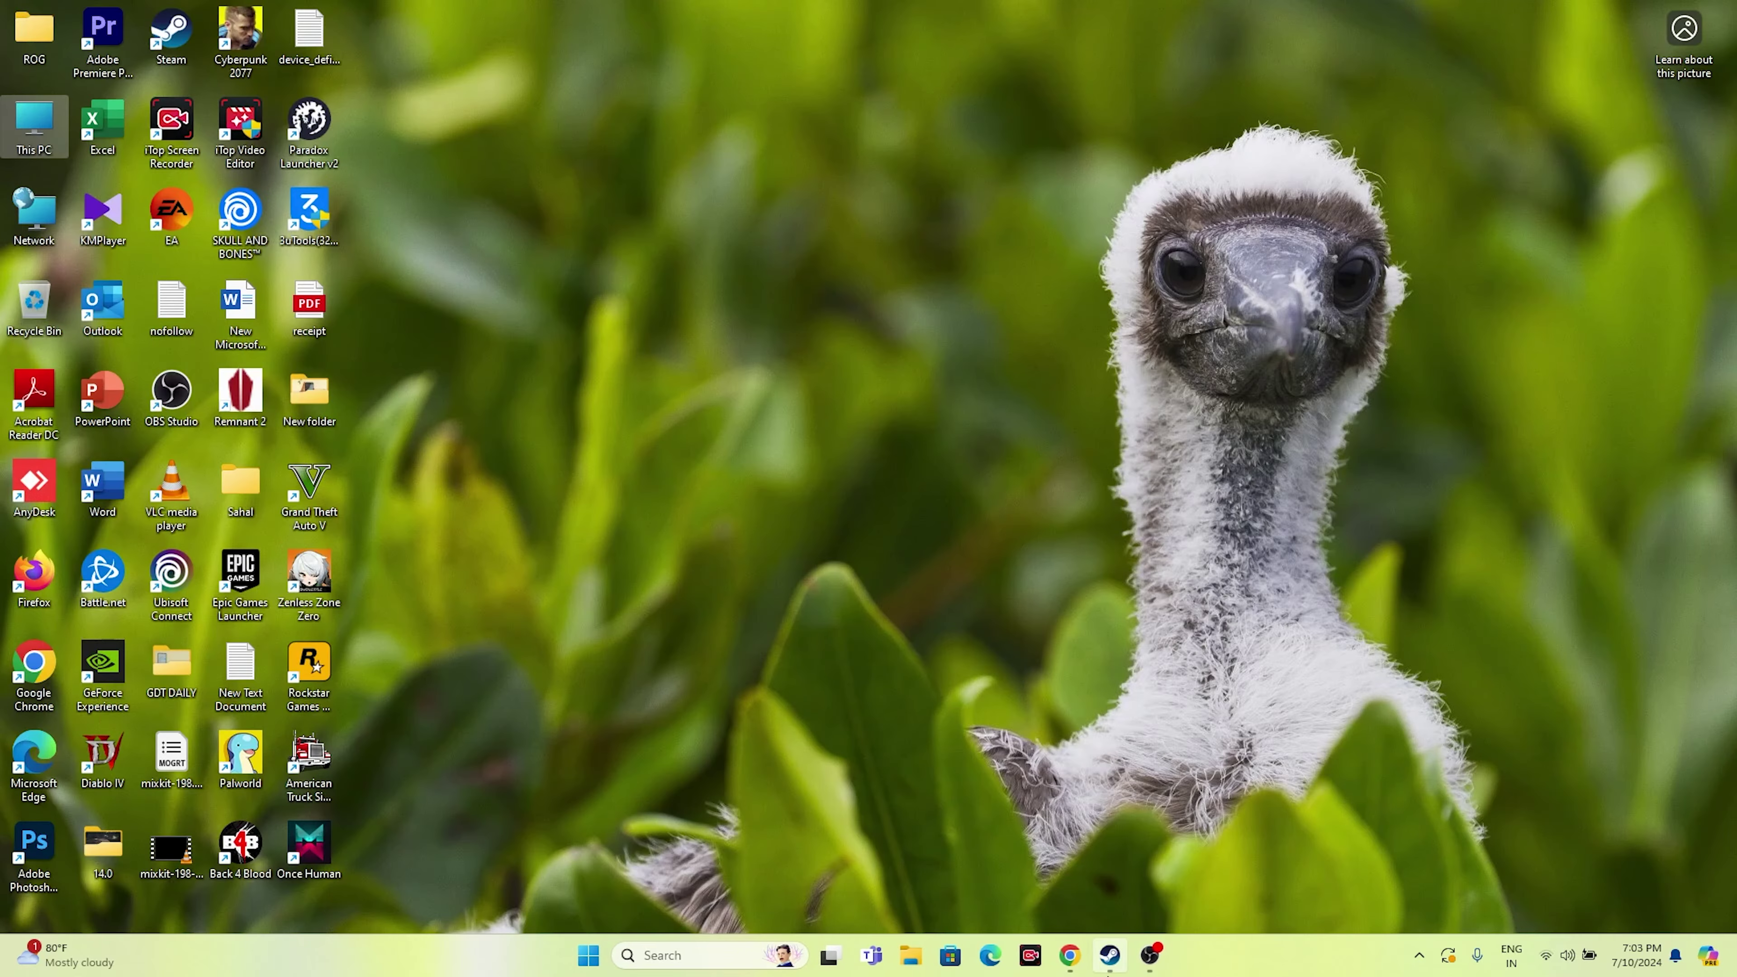
# - Open the Windows Graphics settings that hold the custom options for apps
pyautogui.click(1110, 955)
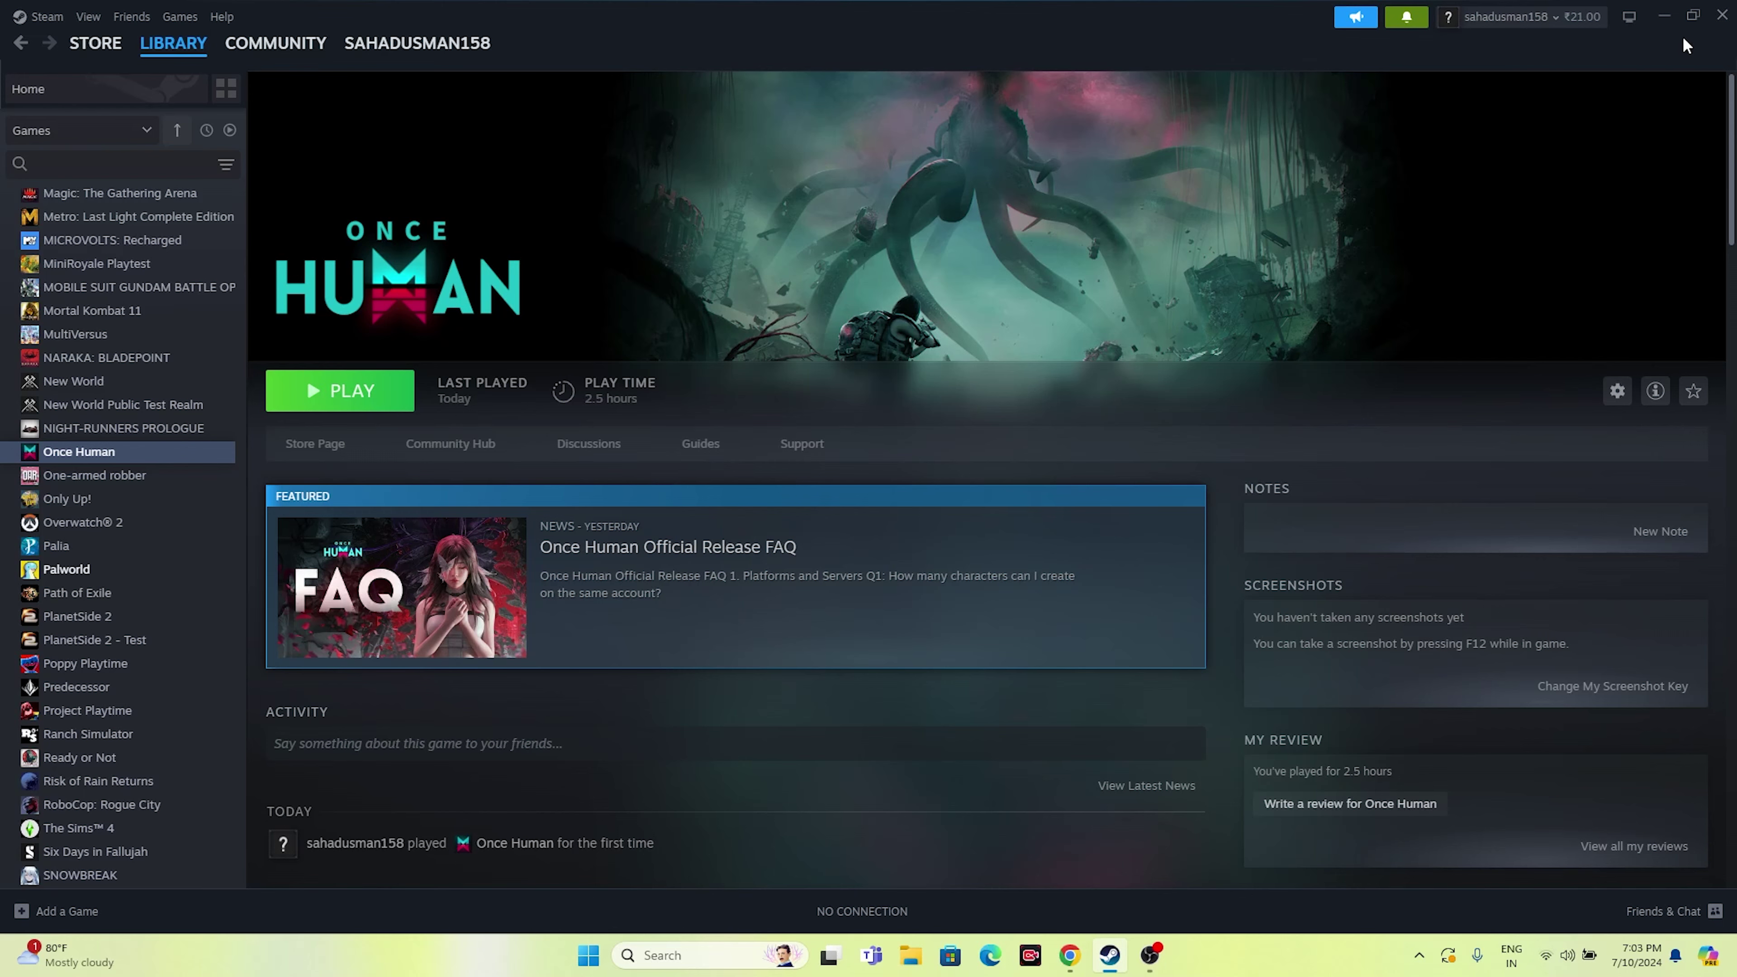
pyautogui.click(1664, 15)
pyautogui.click(712, 958)
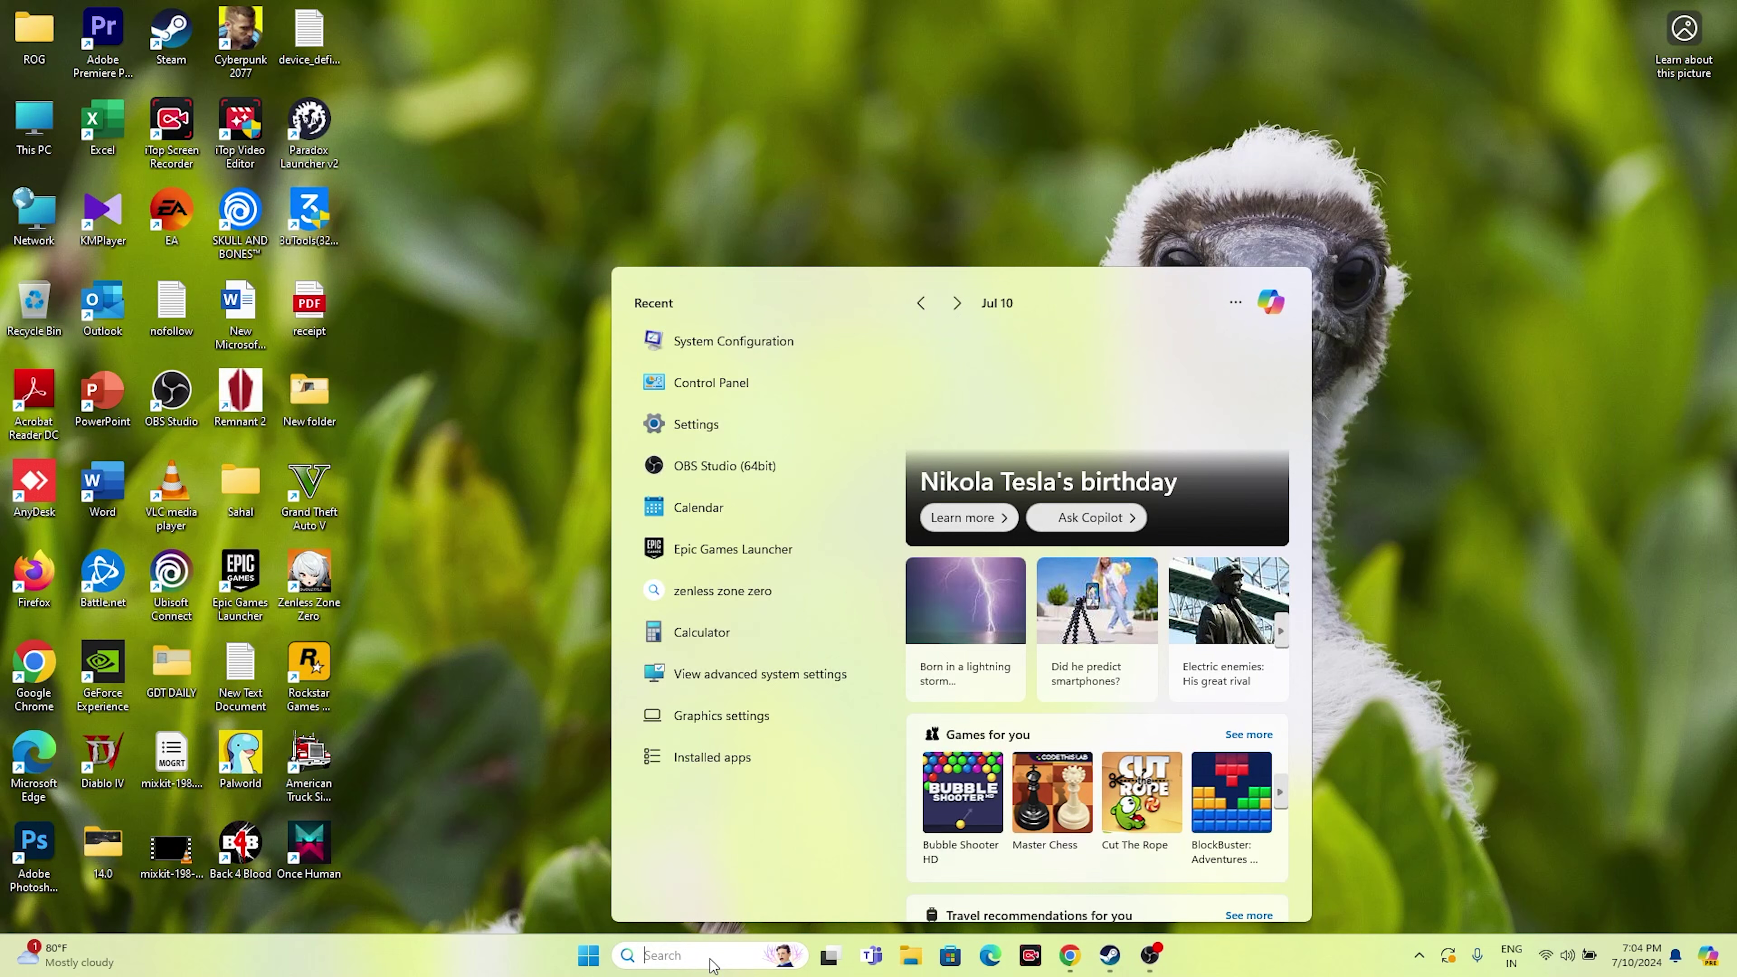
pyautogui.write('GRA')
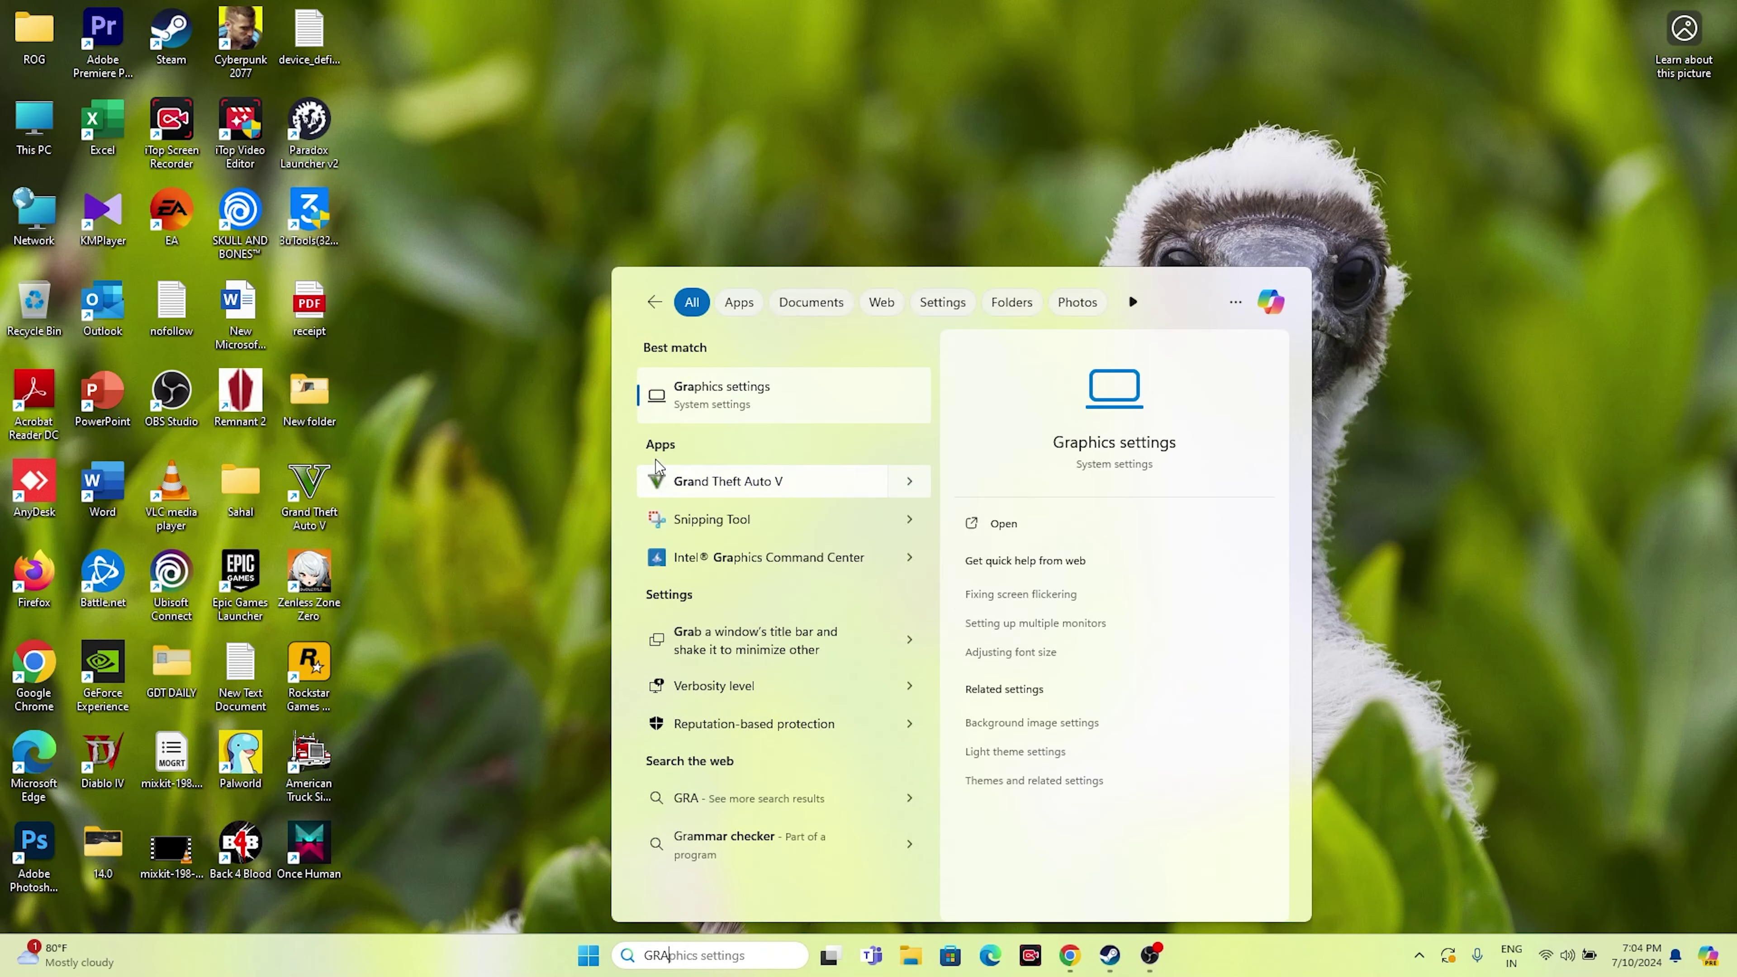
pyautogui.press('Return')
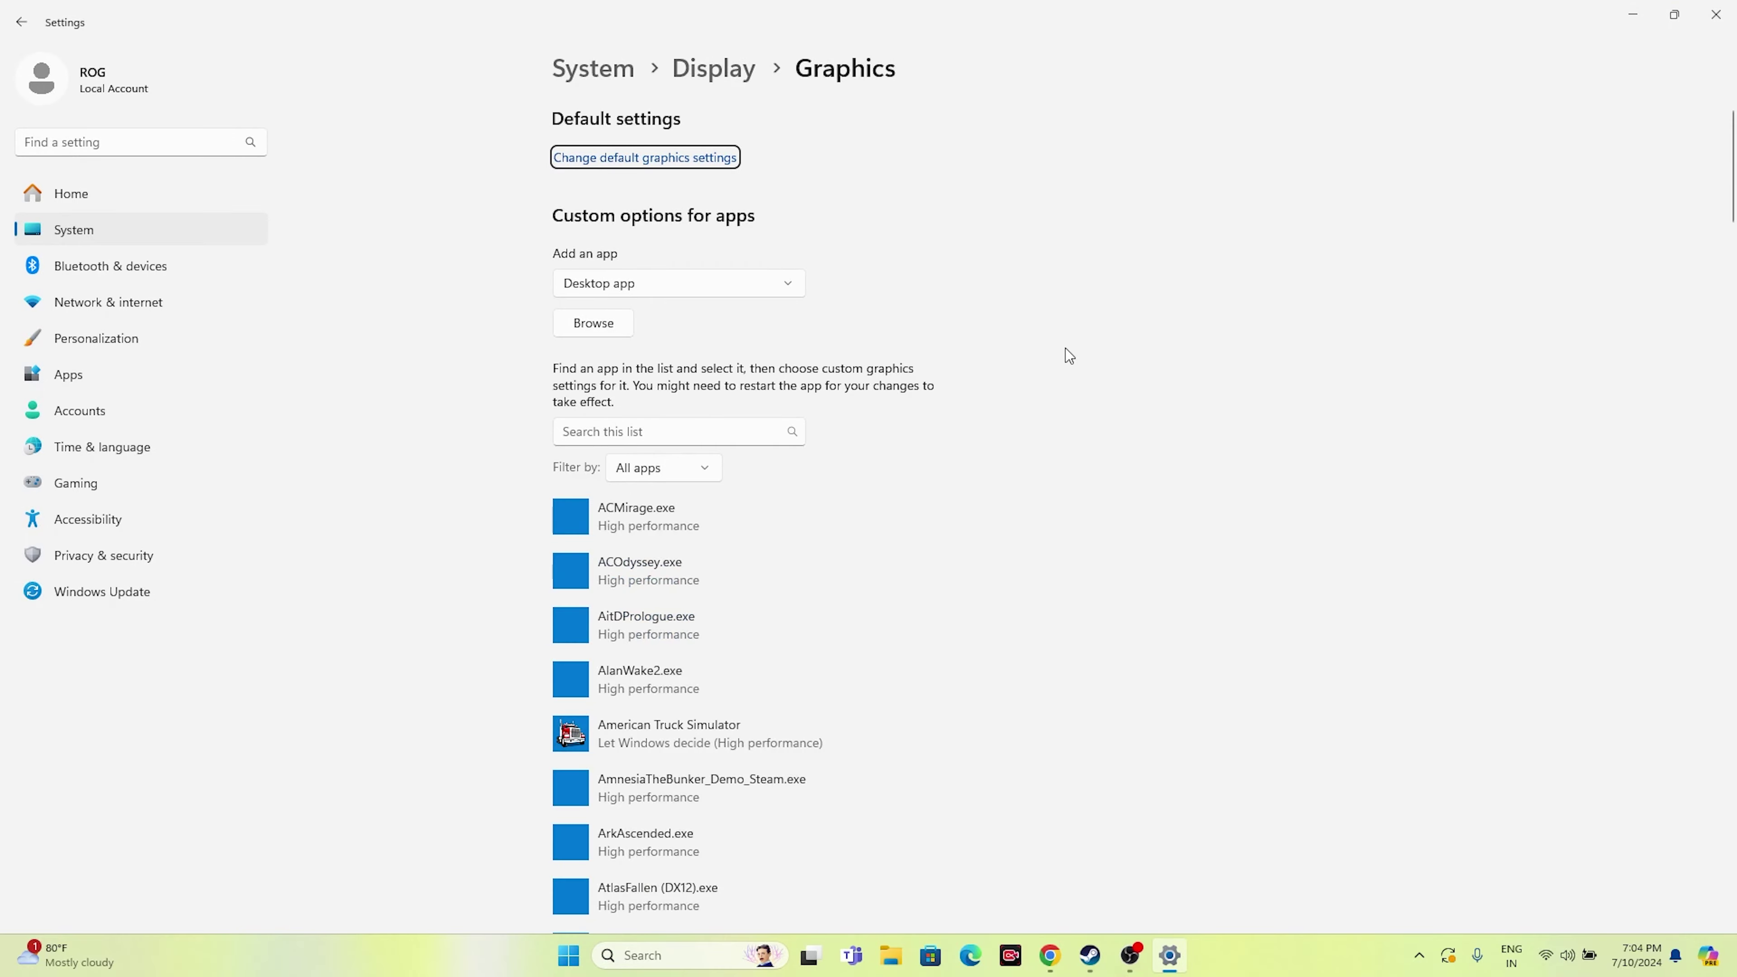
pyautogui.scroll(-5, 1086, 333)
pyautogui.scroll(5, 1086, 333)
pyautogui.scroll(1, 1086, 330)
# - Browse for a desktop app to add and go to C:\Program Files (x86)\Steam\steamapps\common
pyautogui.click(589, 331)
pyautogui.scroll(-2, 92, 370)
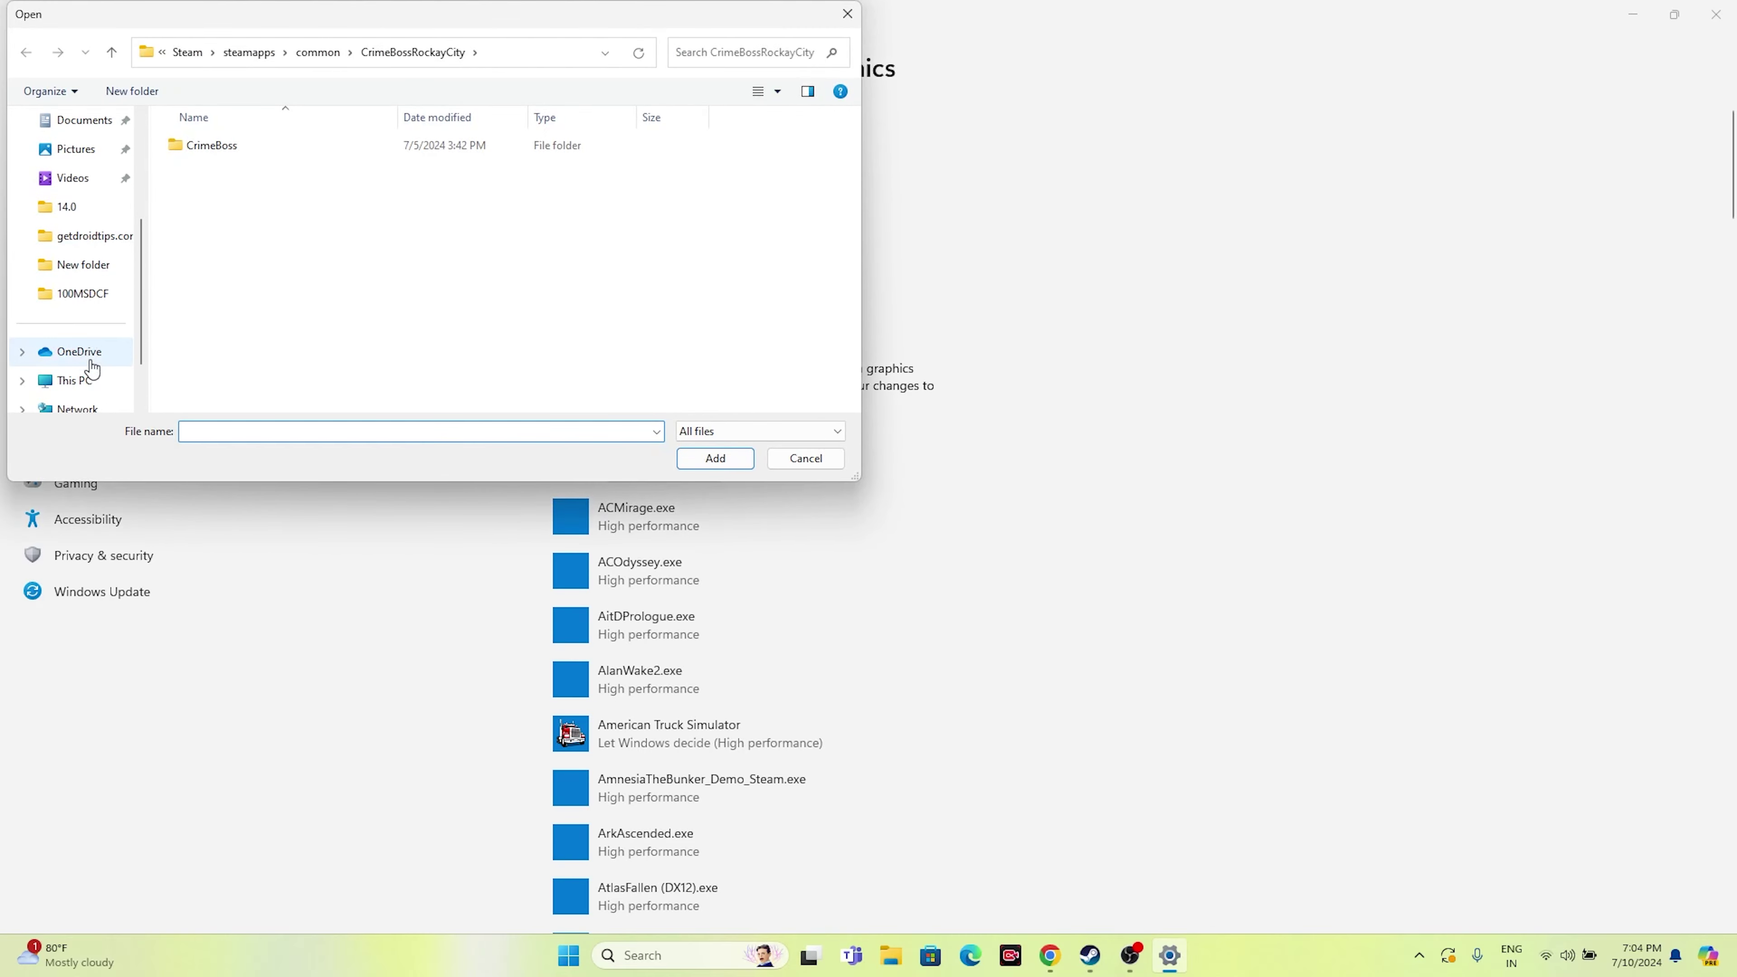
pyautogui.click(75, 381)
pyautogui.doubleClick(294, 168)
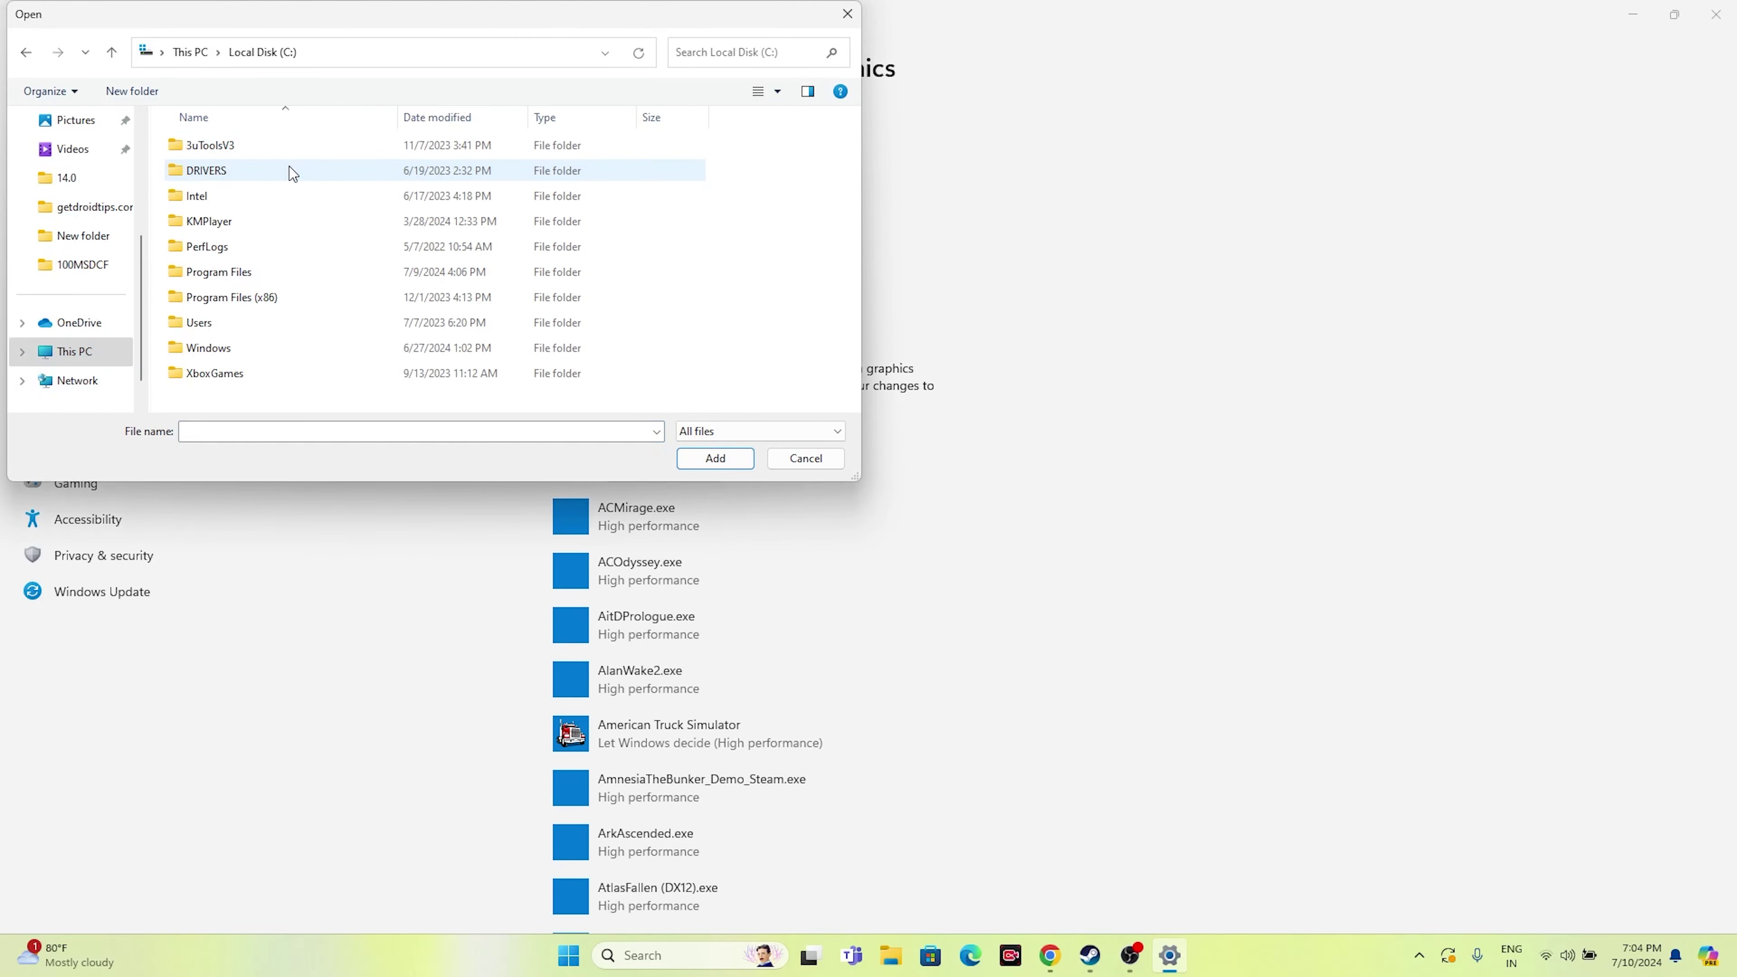
pyautogui.doubleClick(270, 297)
pyautogui.scroll(-6, 269, 258)
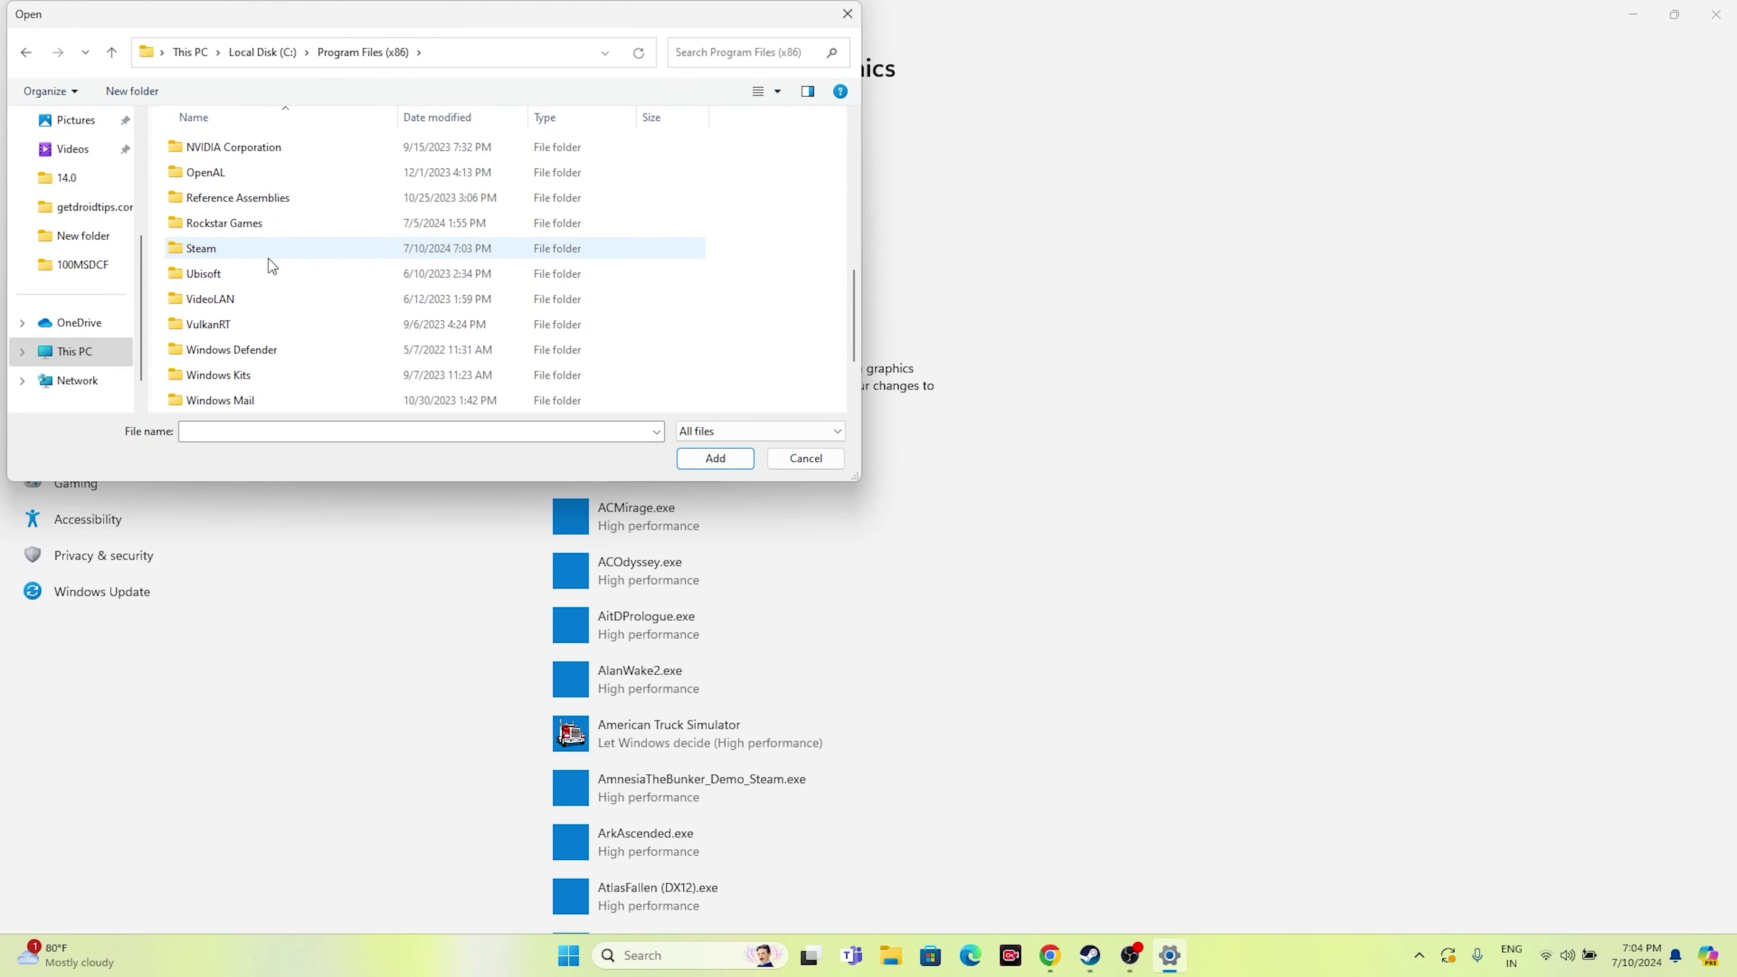
pyautogui.doubleClick(268, 258)
pyautogui.scroll(-3, 262, 249)
pyautogui.click(255, 223)
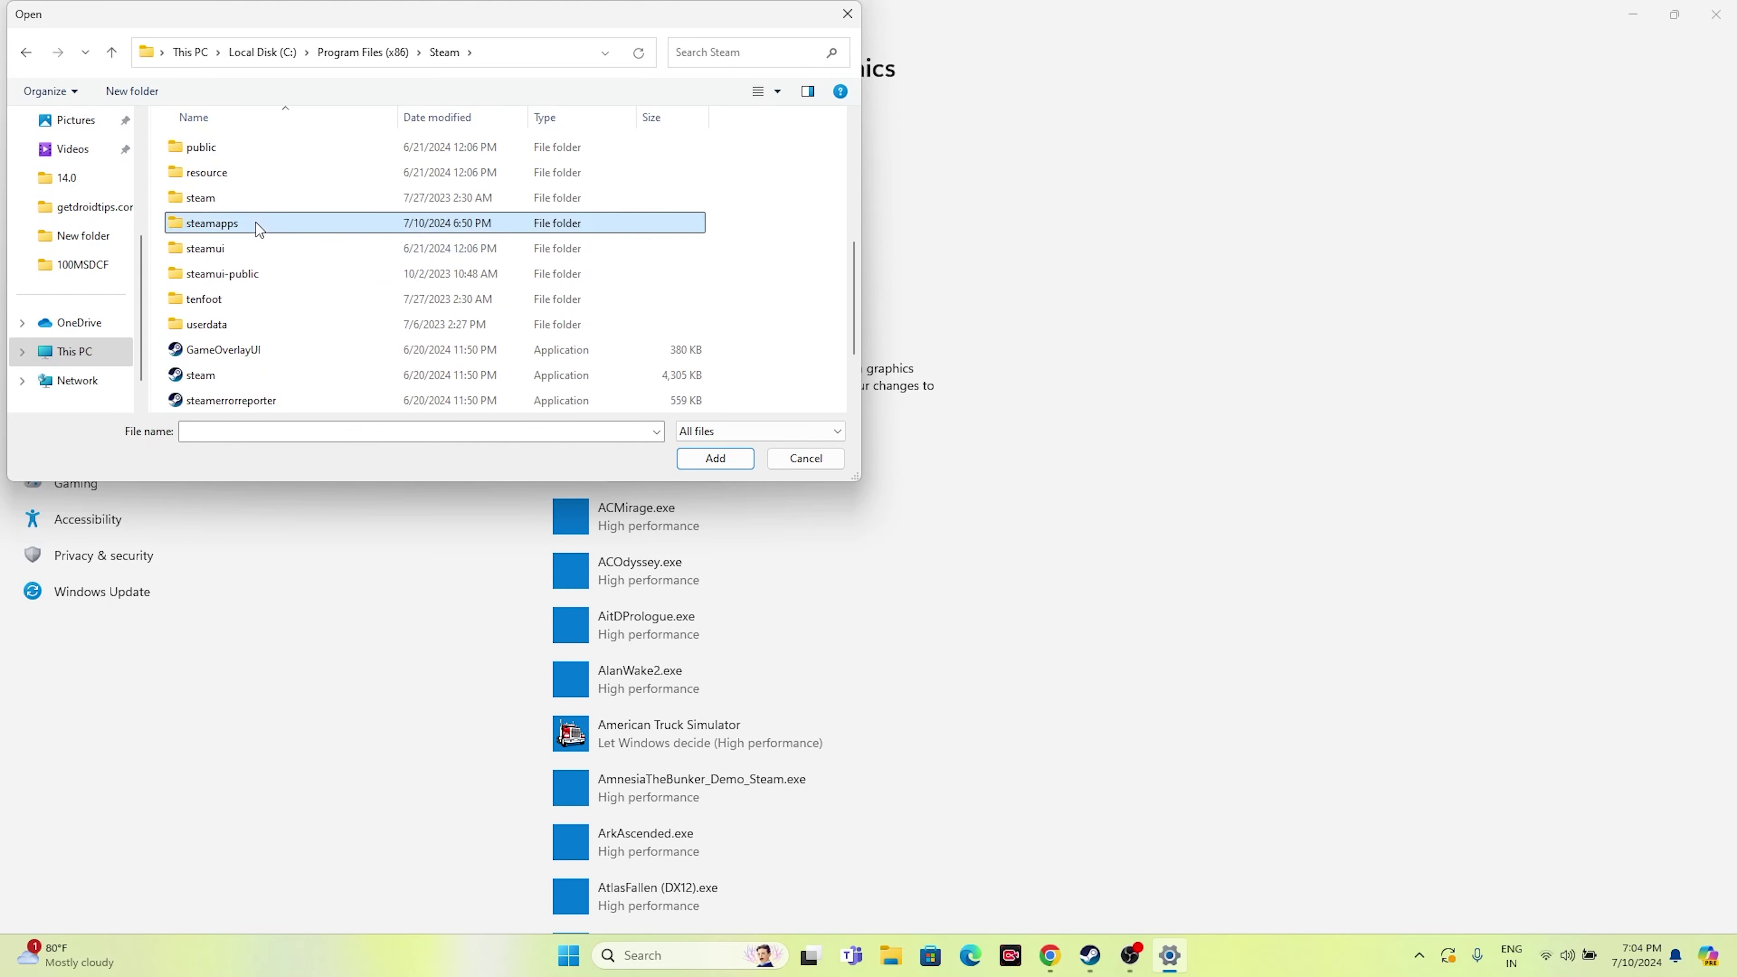
pyautogui.doubleClick(255, 223)
pyautogui.doubleClick(239, 145)
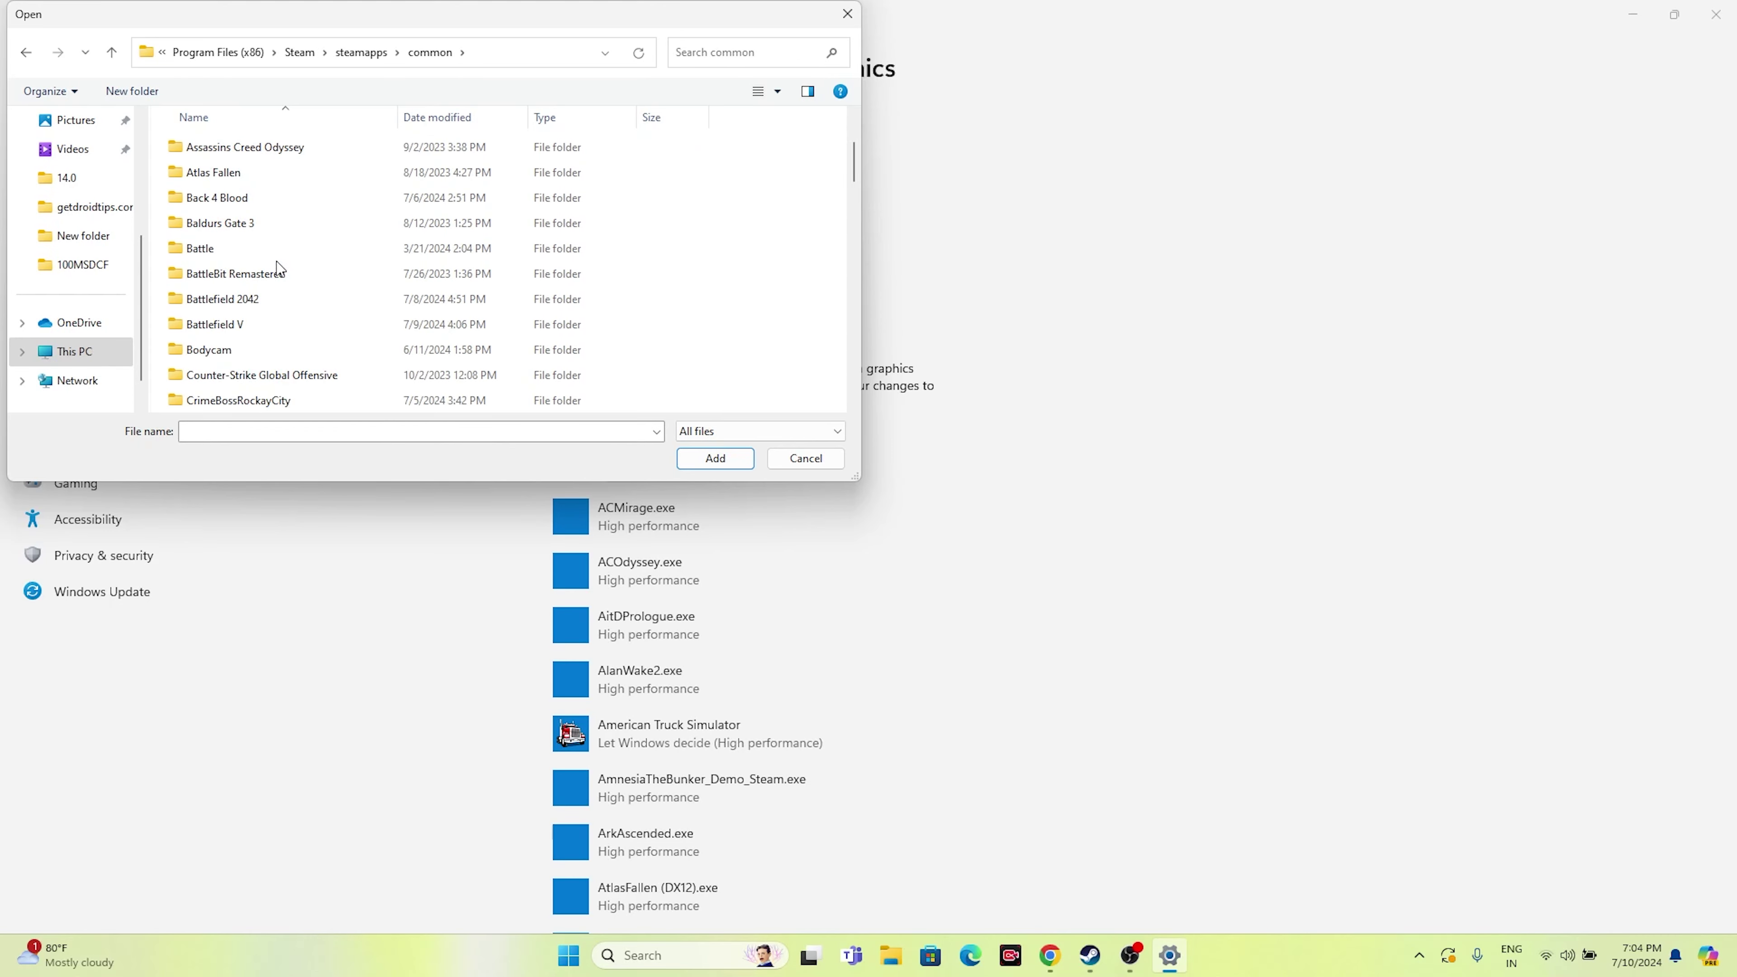
# - Add the ONCE_HUMAN application from the Once Human folder to the custom graphics options
pyautogui.scroll(-8, 277, 267)
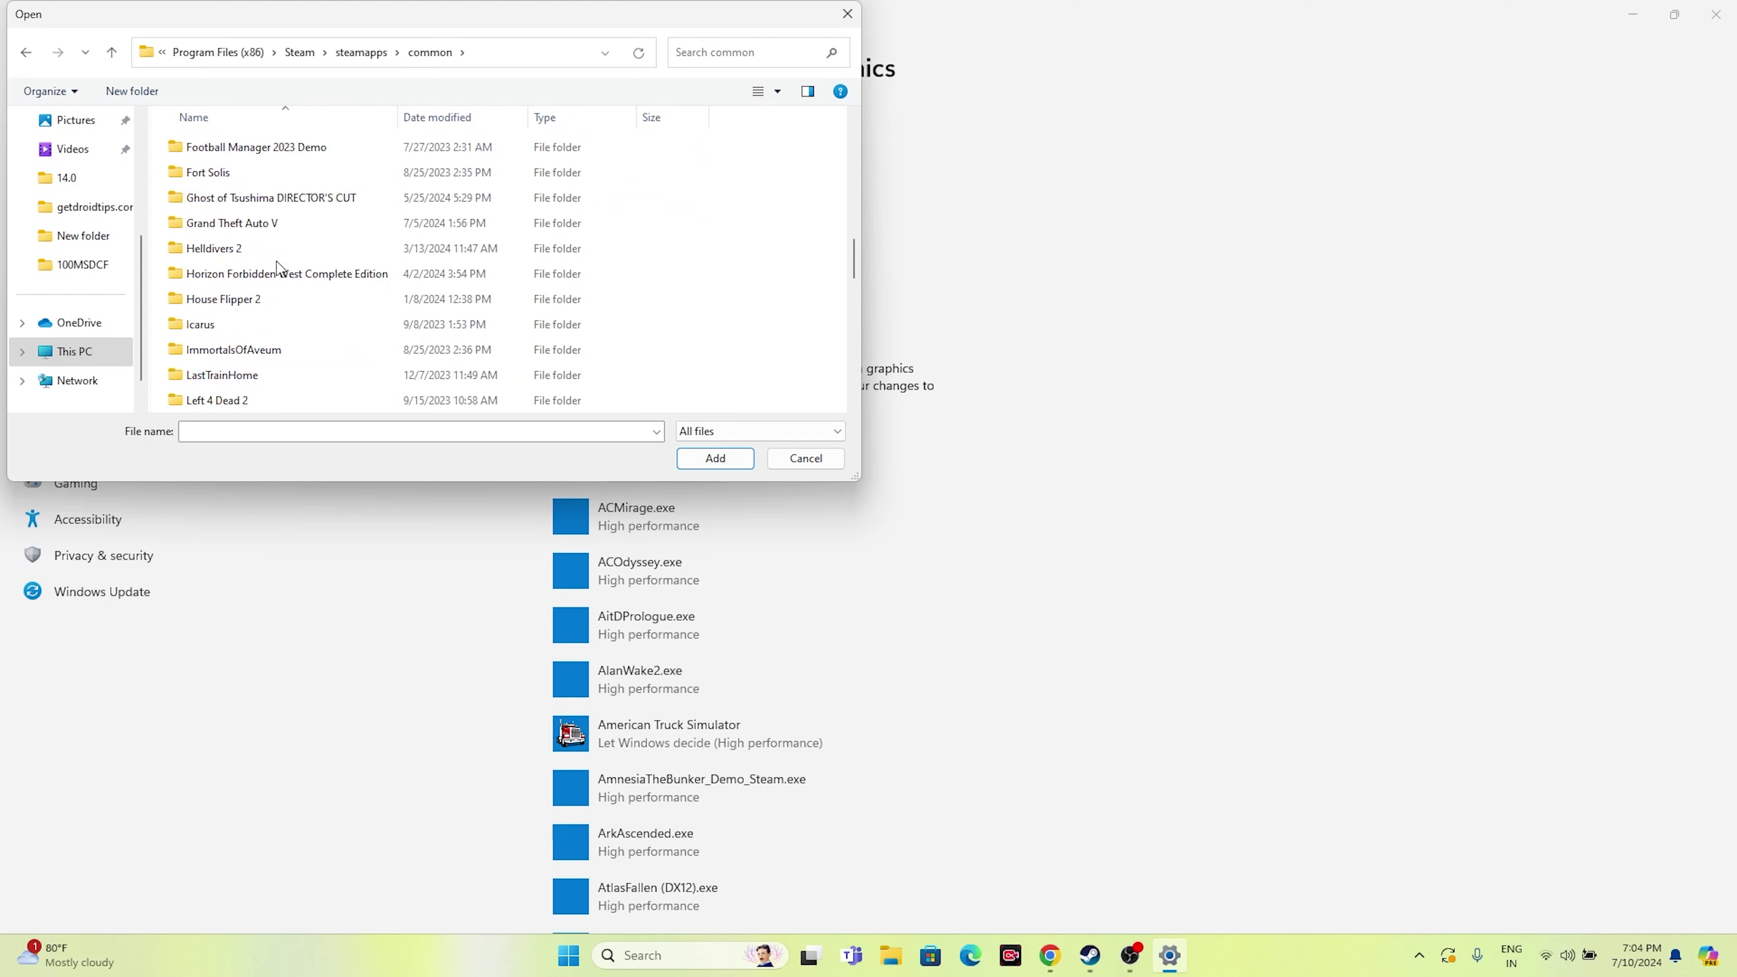
pyautogui.scroll(-7, 277, 267)
pyautogui.click(227, 230)
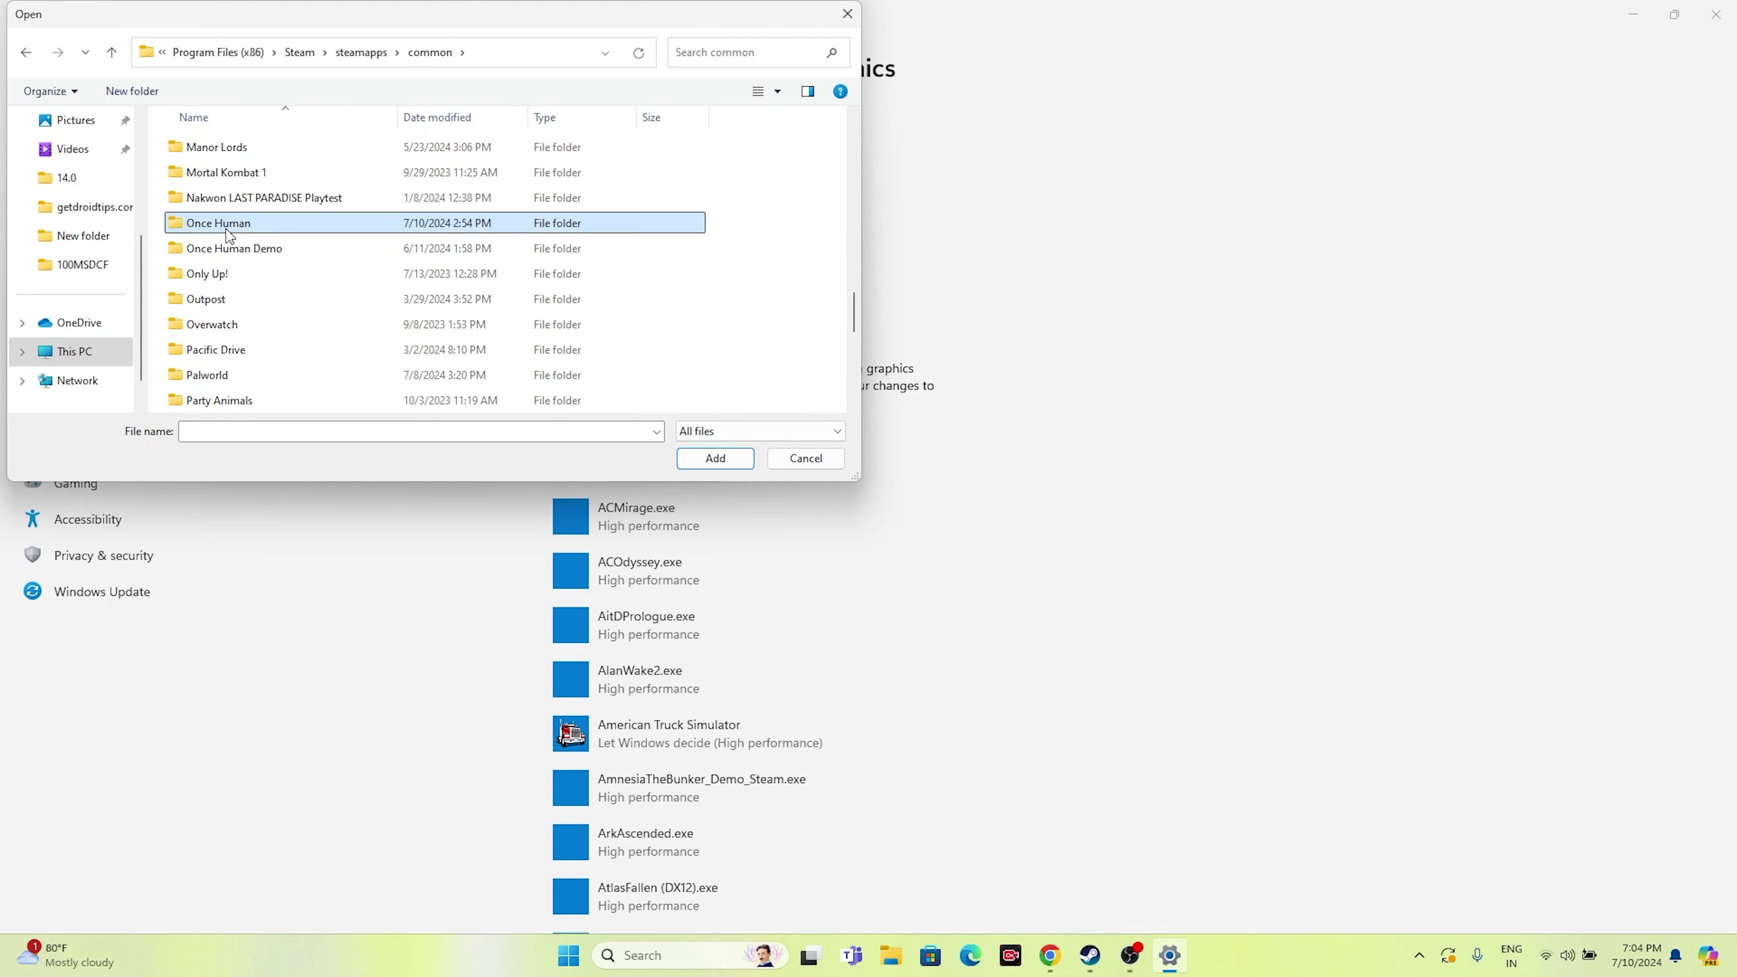
pyautogui.doubleClick(228, 233)
pyautogui.click(275, 348)
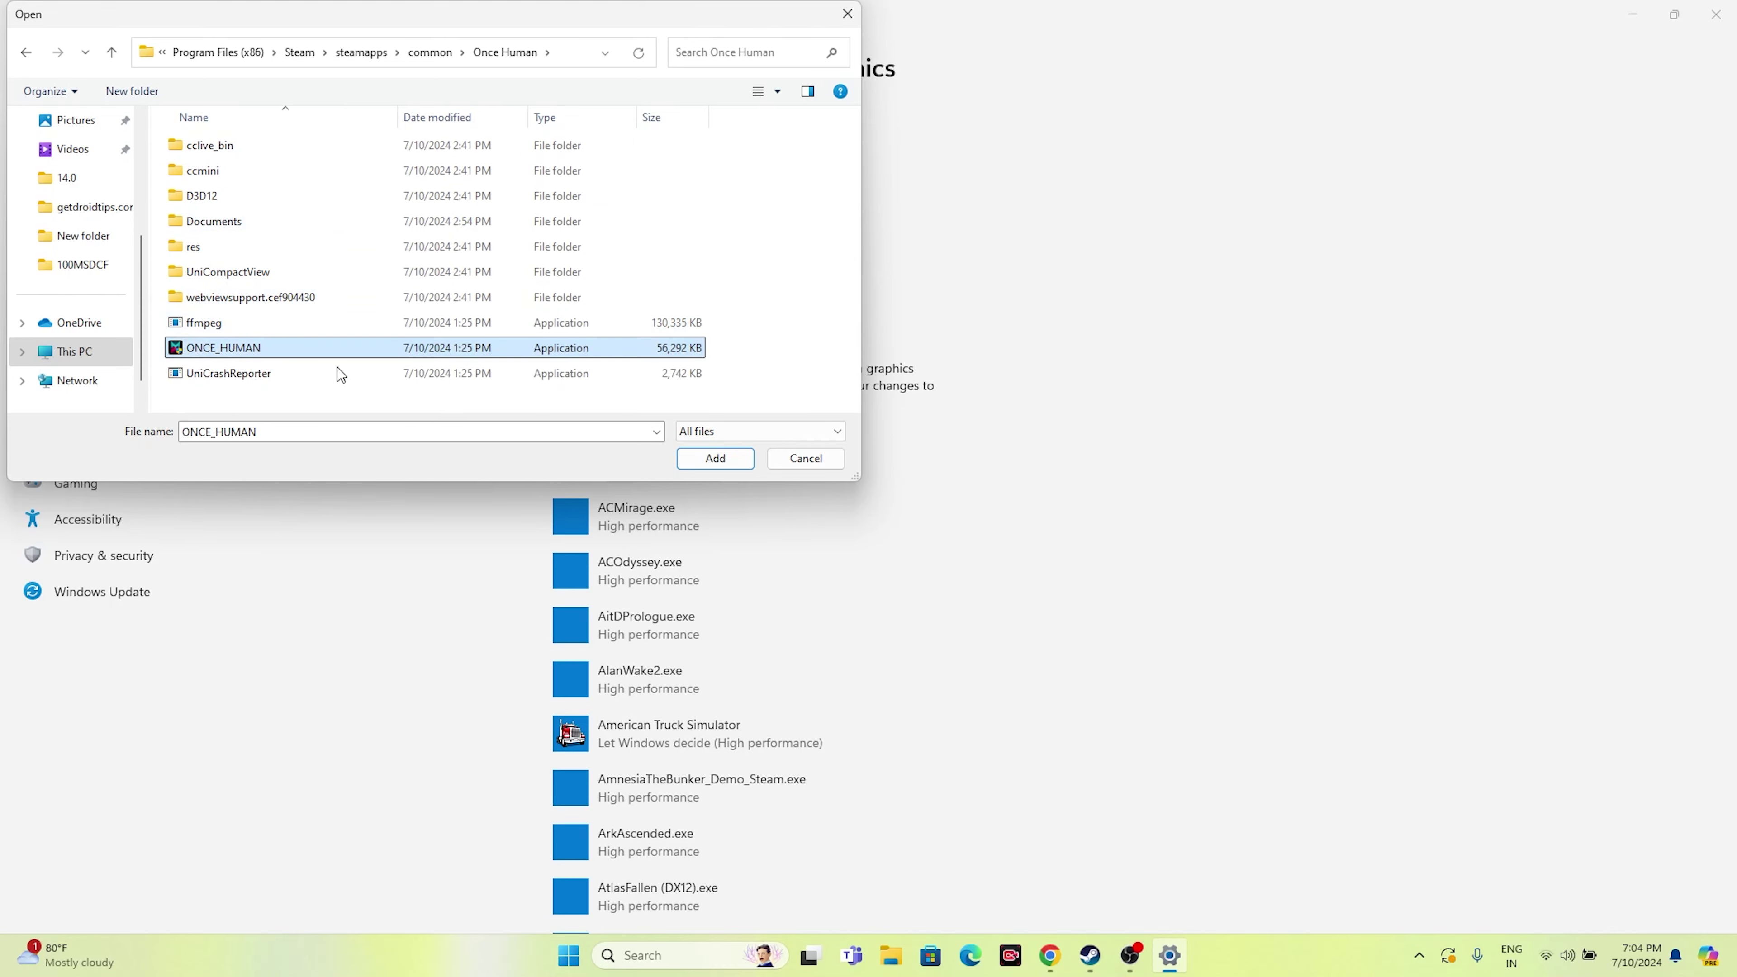
pyautogui.click(711, 453)
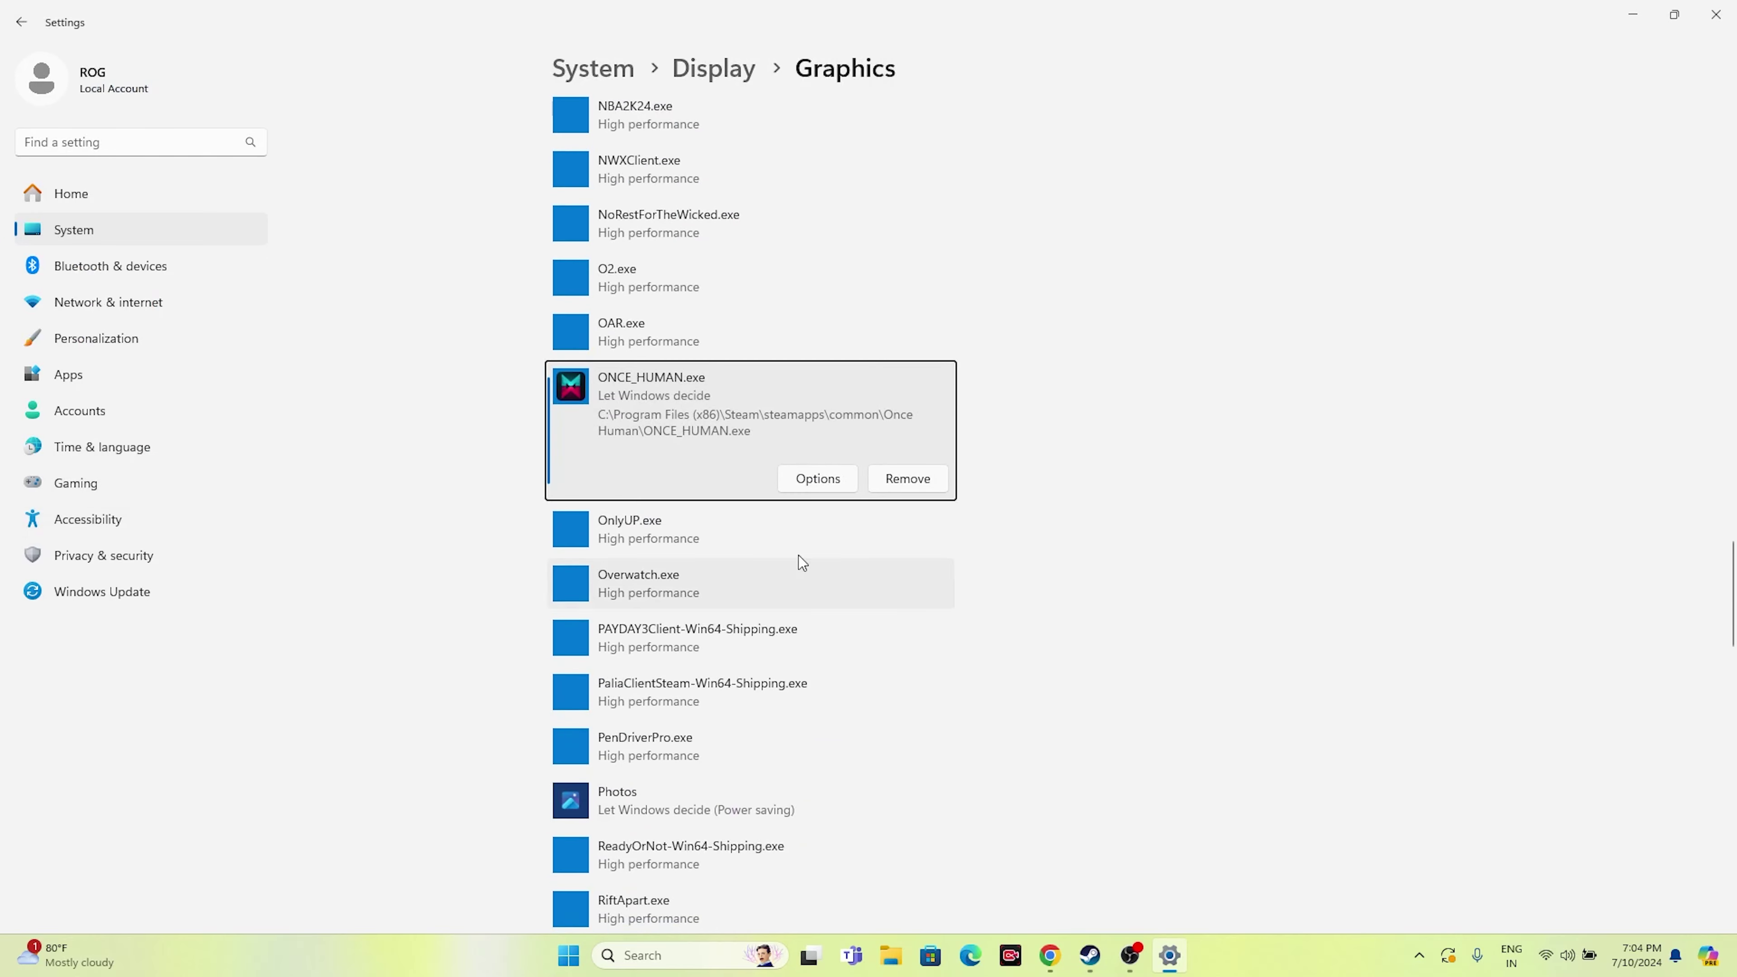
# - Set the graphics preference of ONCE_HUMAN.exe to High performance, save it, and close Settings
pyautogui.click(824, 480)
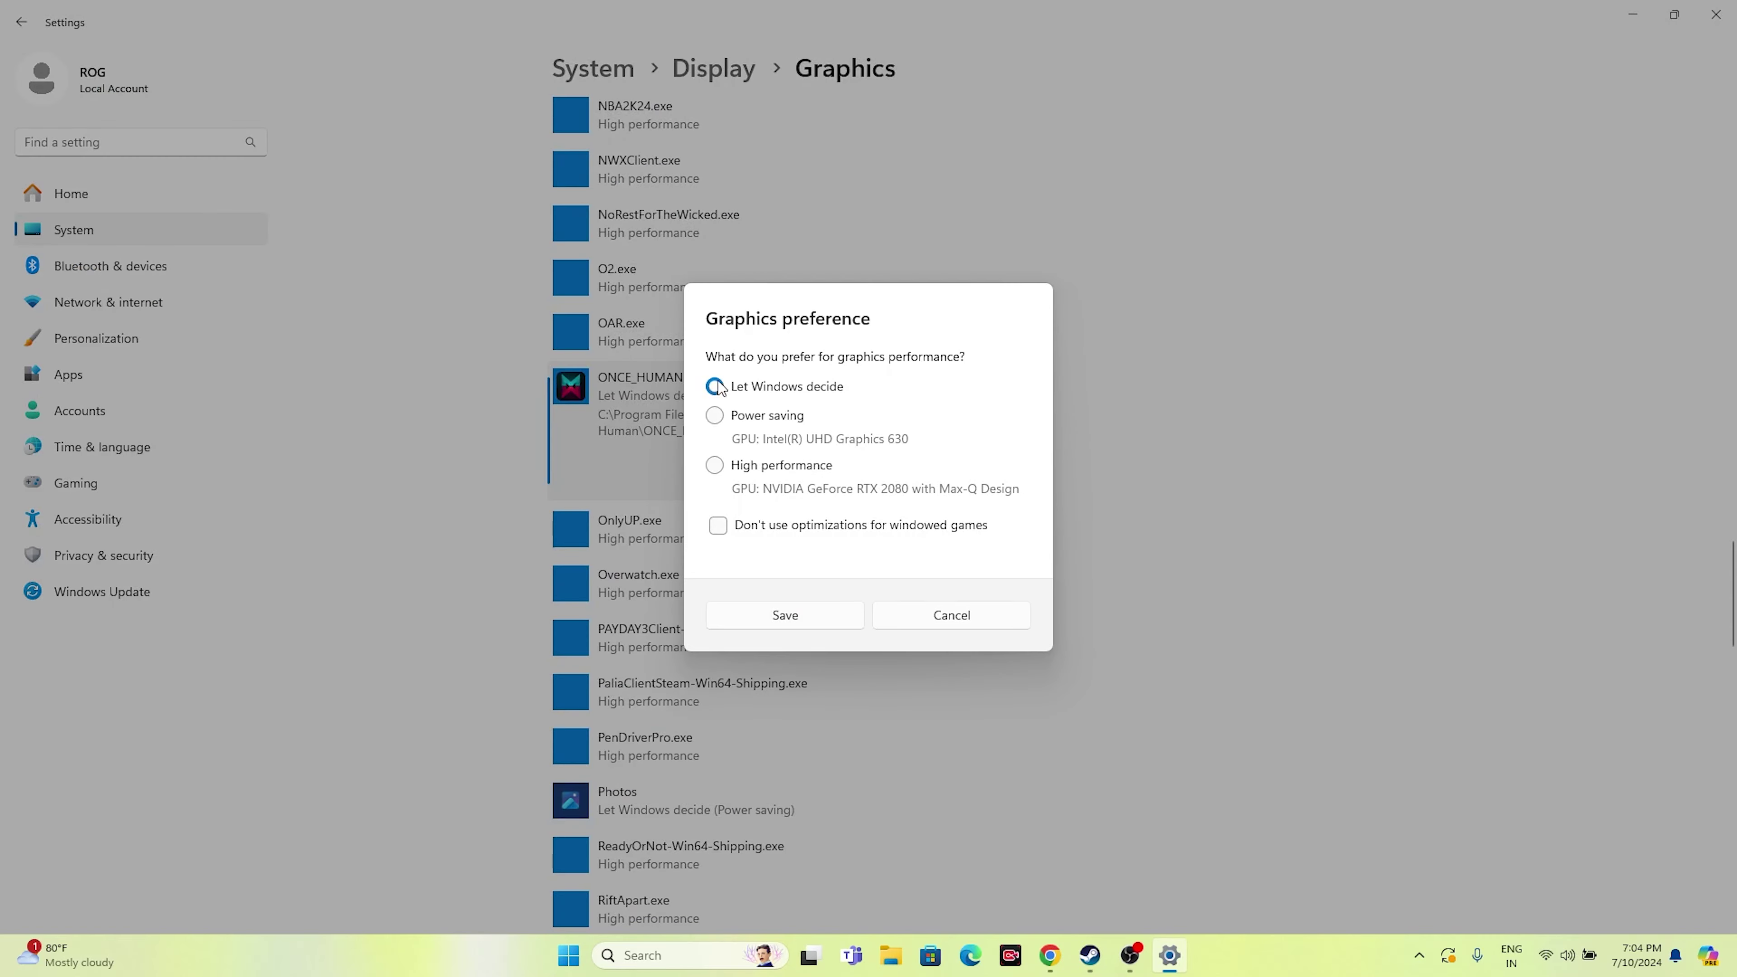
pyautogui.click(721, 474)
pyautogui.click(839, 620)
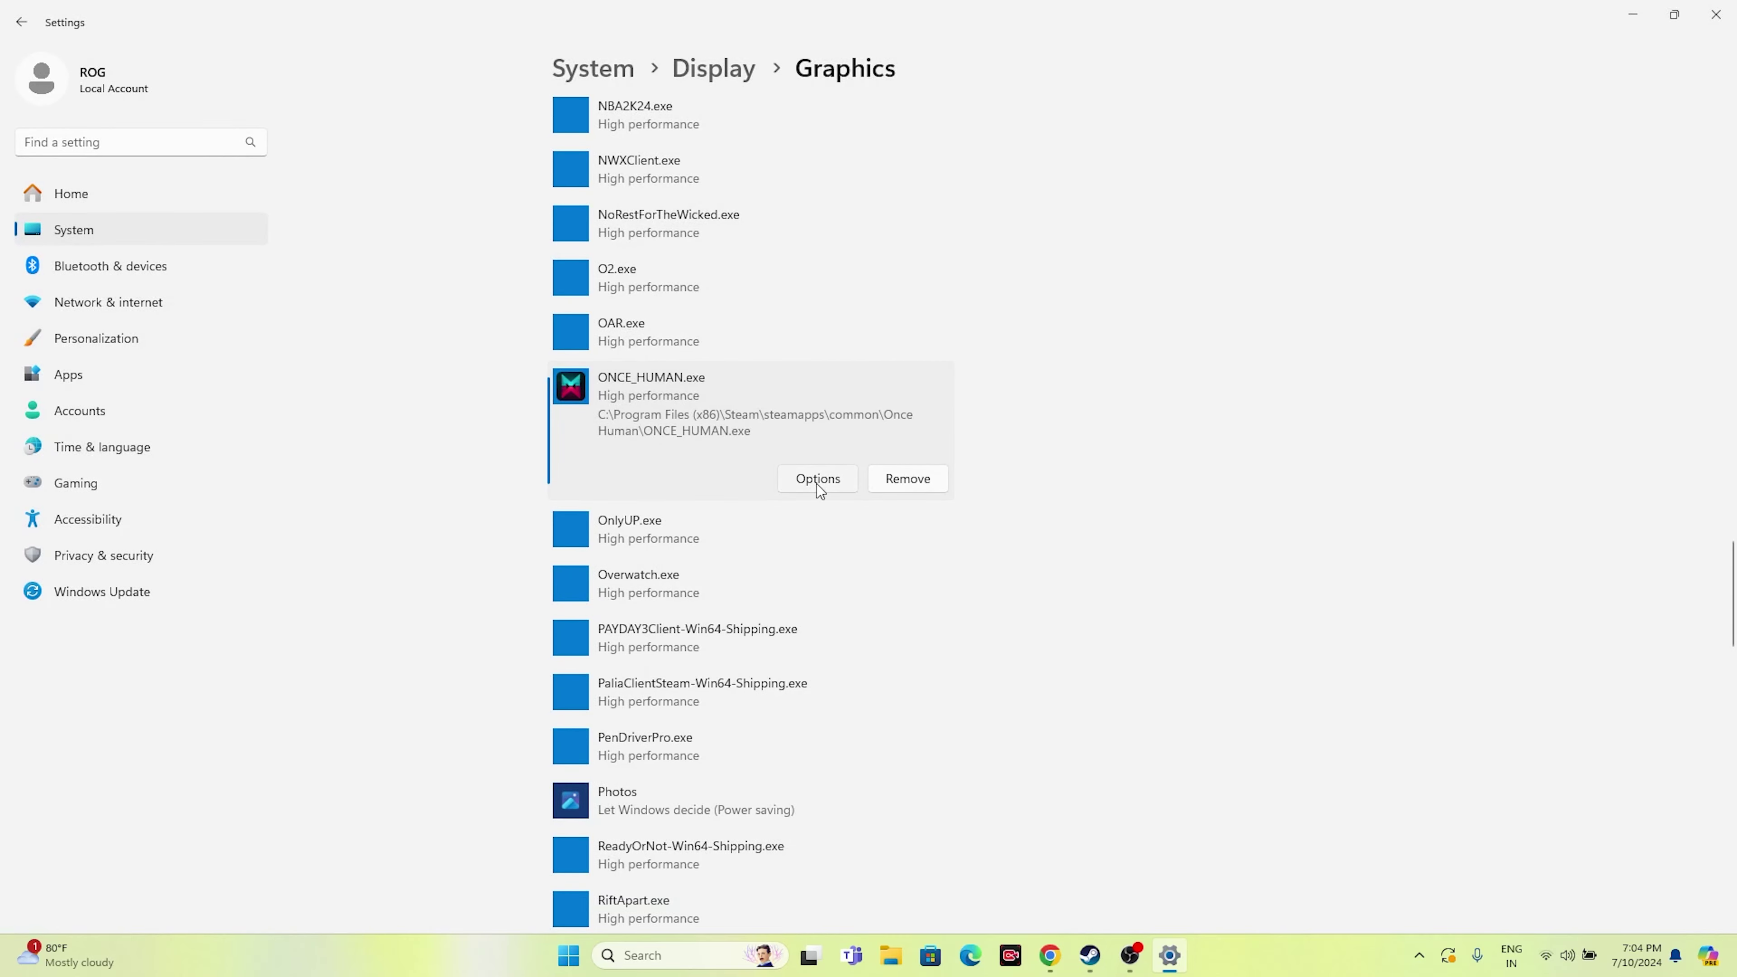
pyautogui.click(1716, 15)
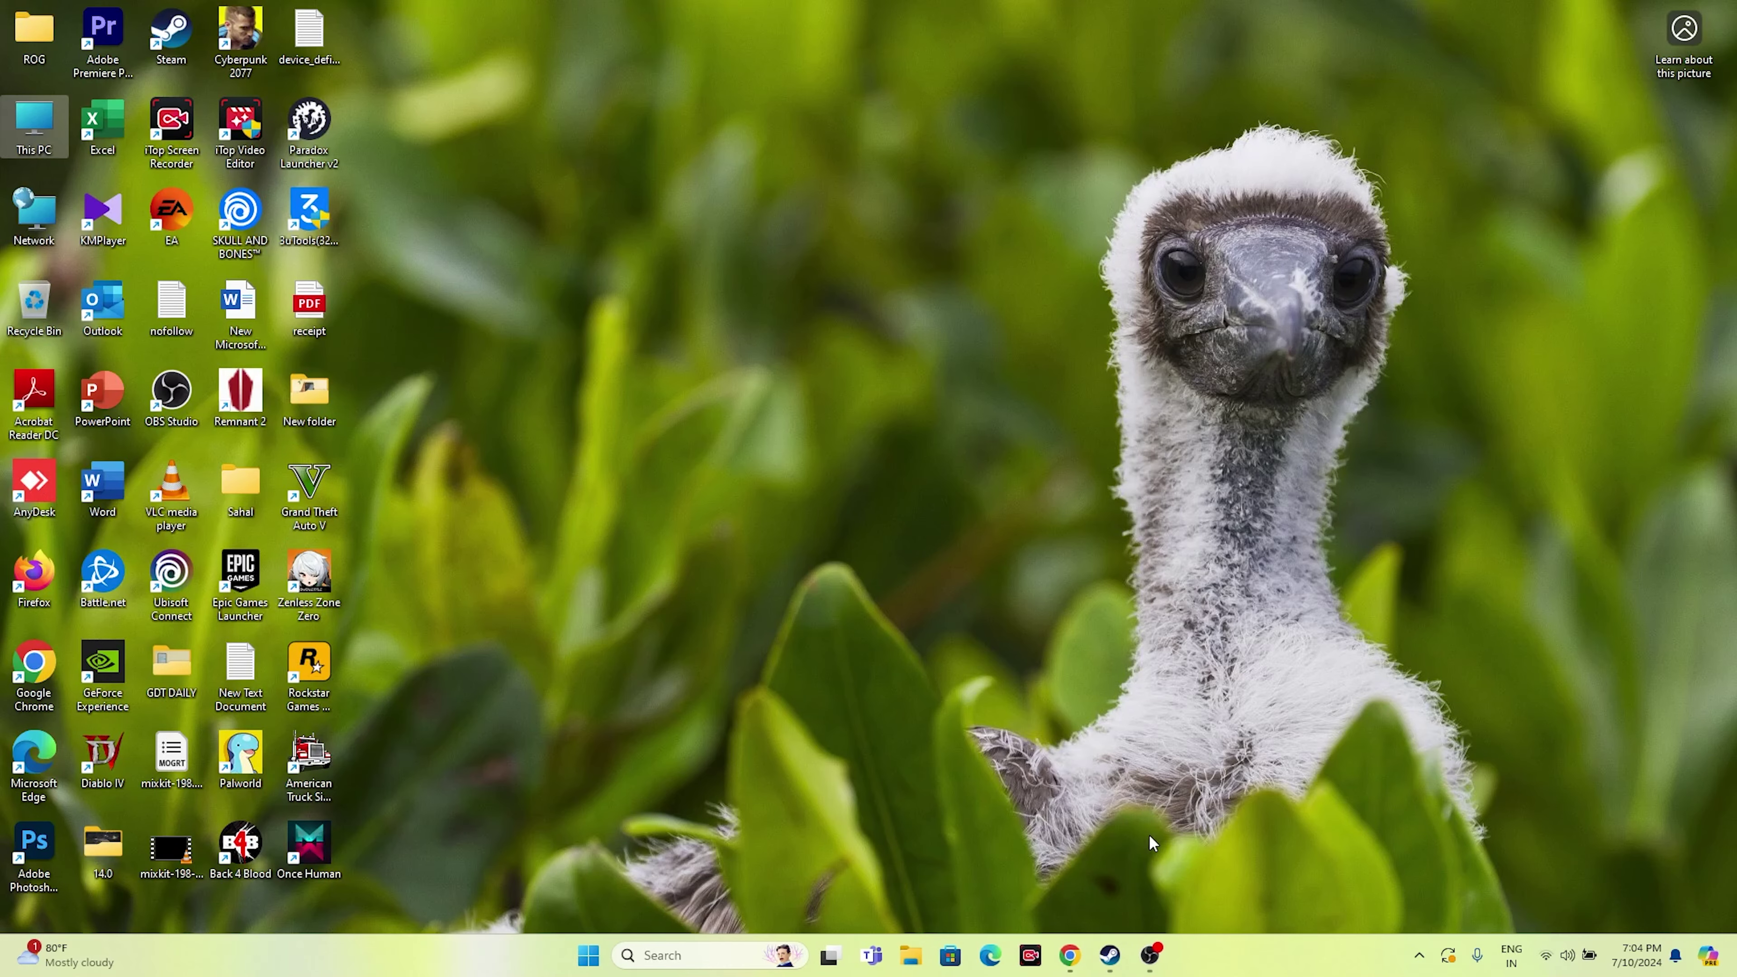
pyautogui.click(1110, 956)
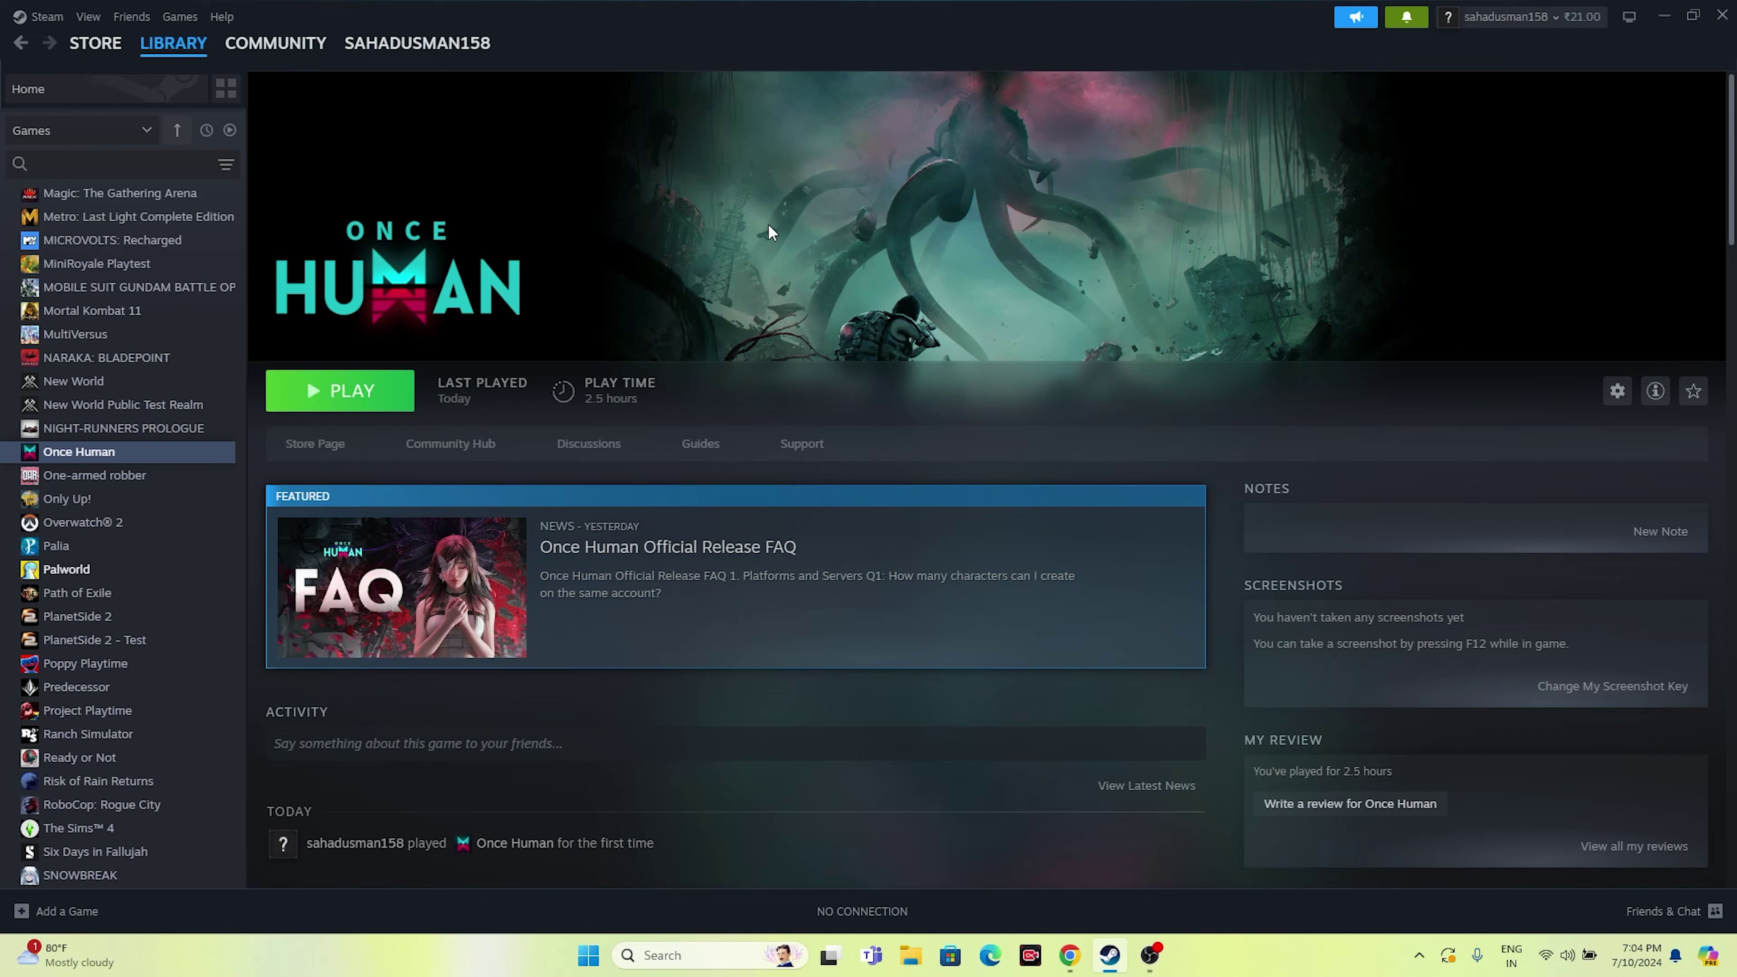
pyautogui.click(1664, 17)
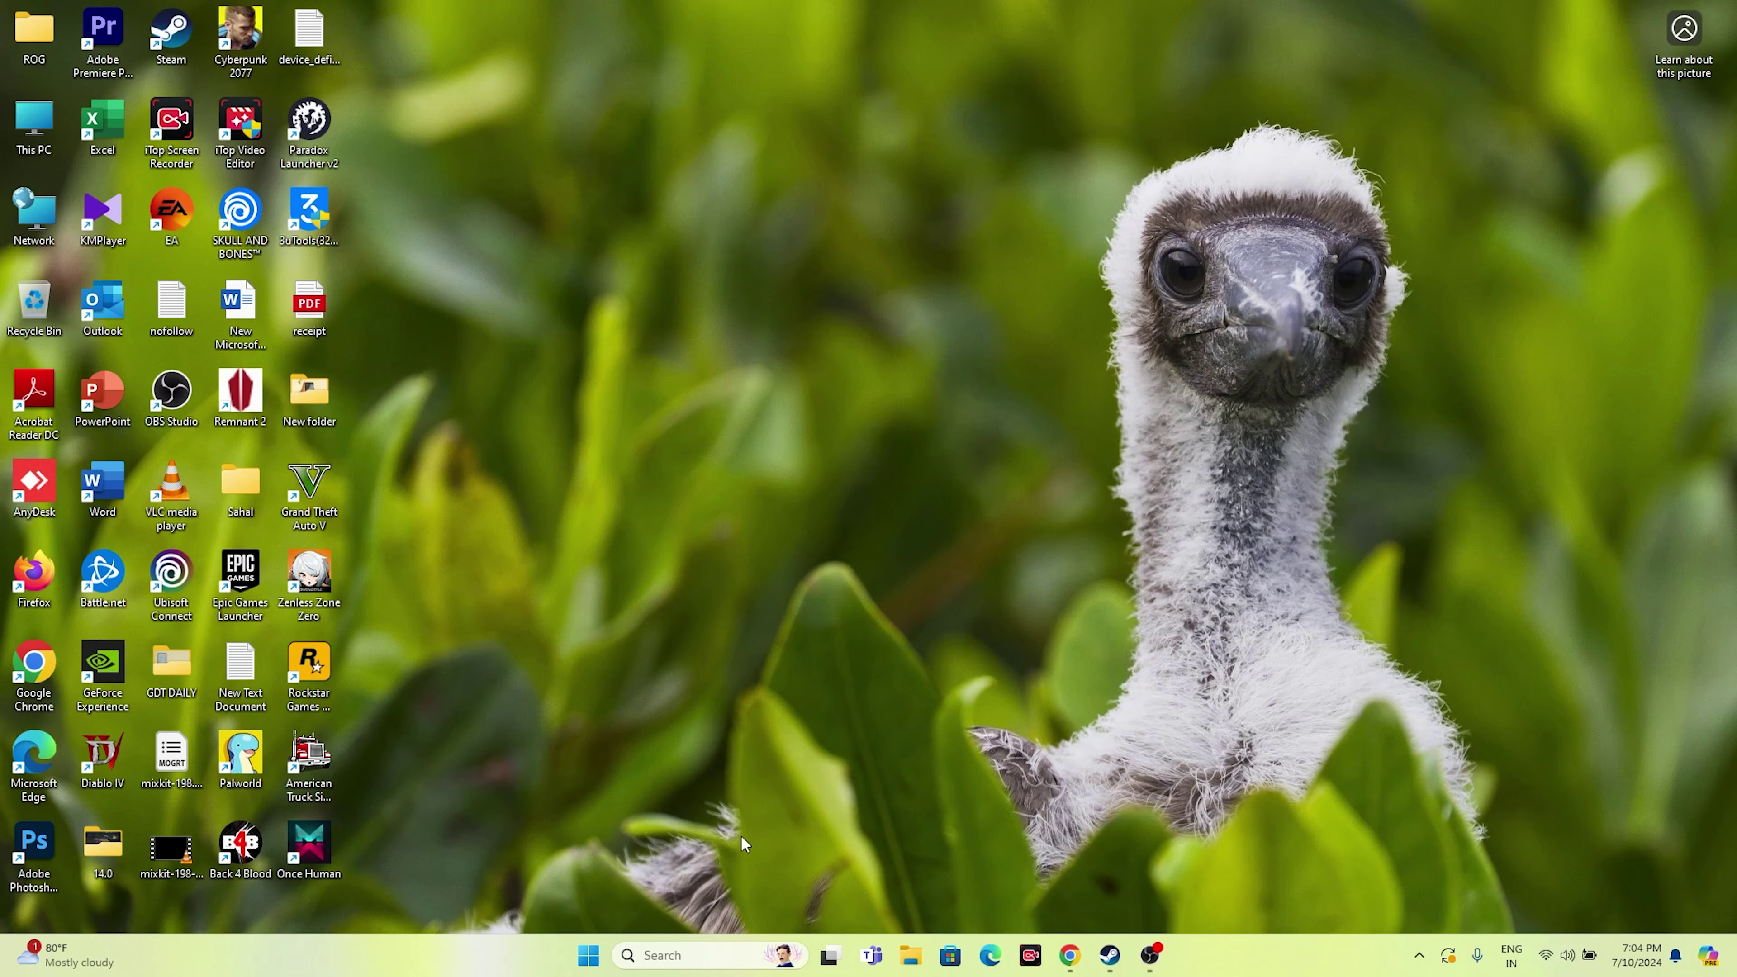
# - Find the advanced system settings through Windows search and open the virtual memory settings from the performance options
pyautogui.click(693, 956)
pyautogui.write('V')
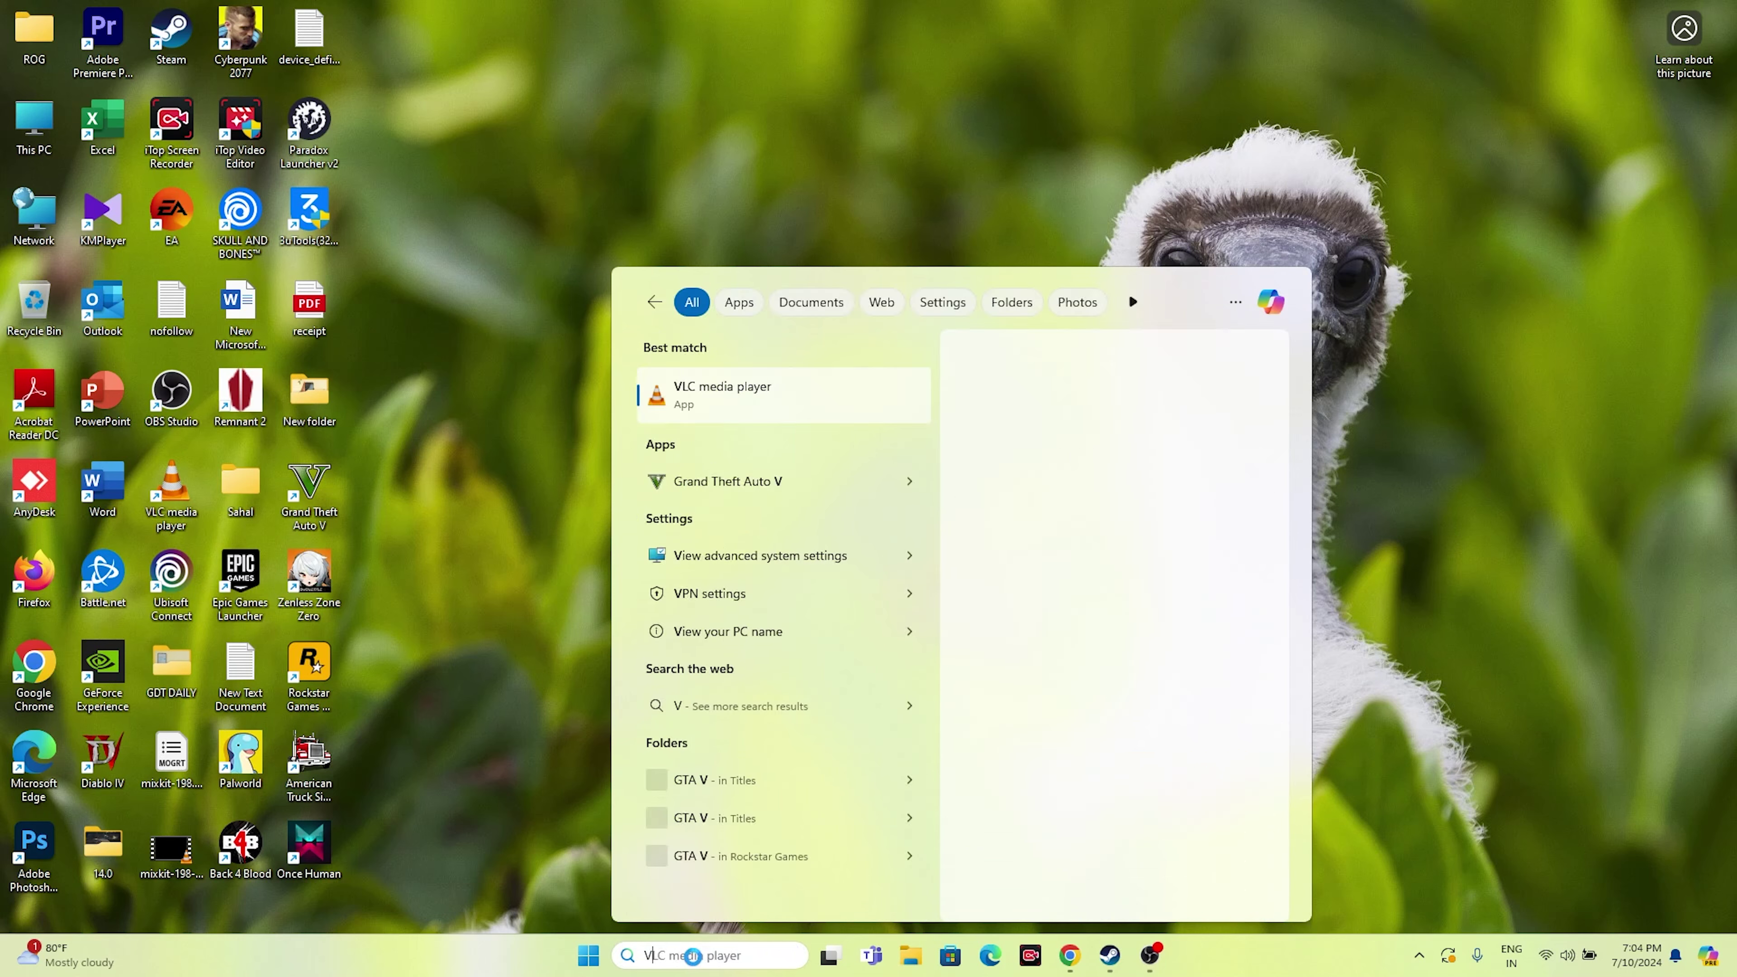
pyautogui.write('IEW')
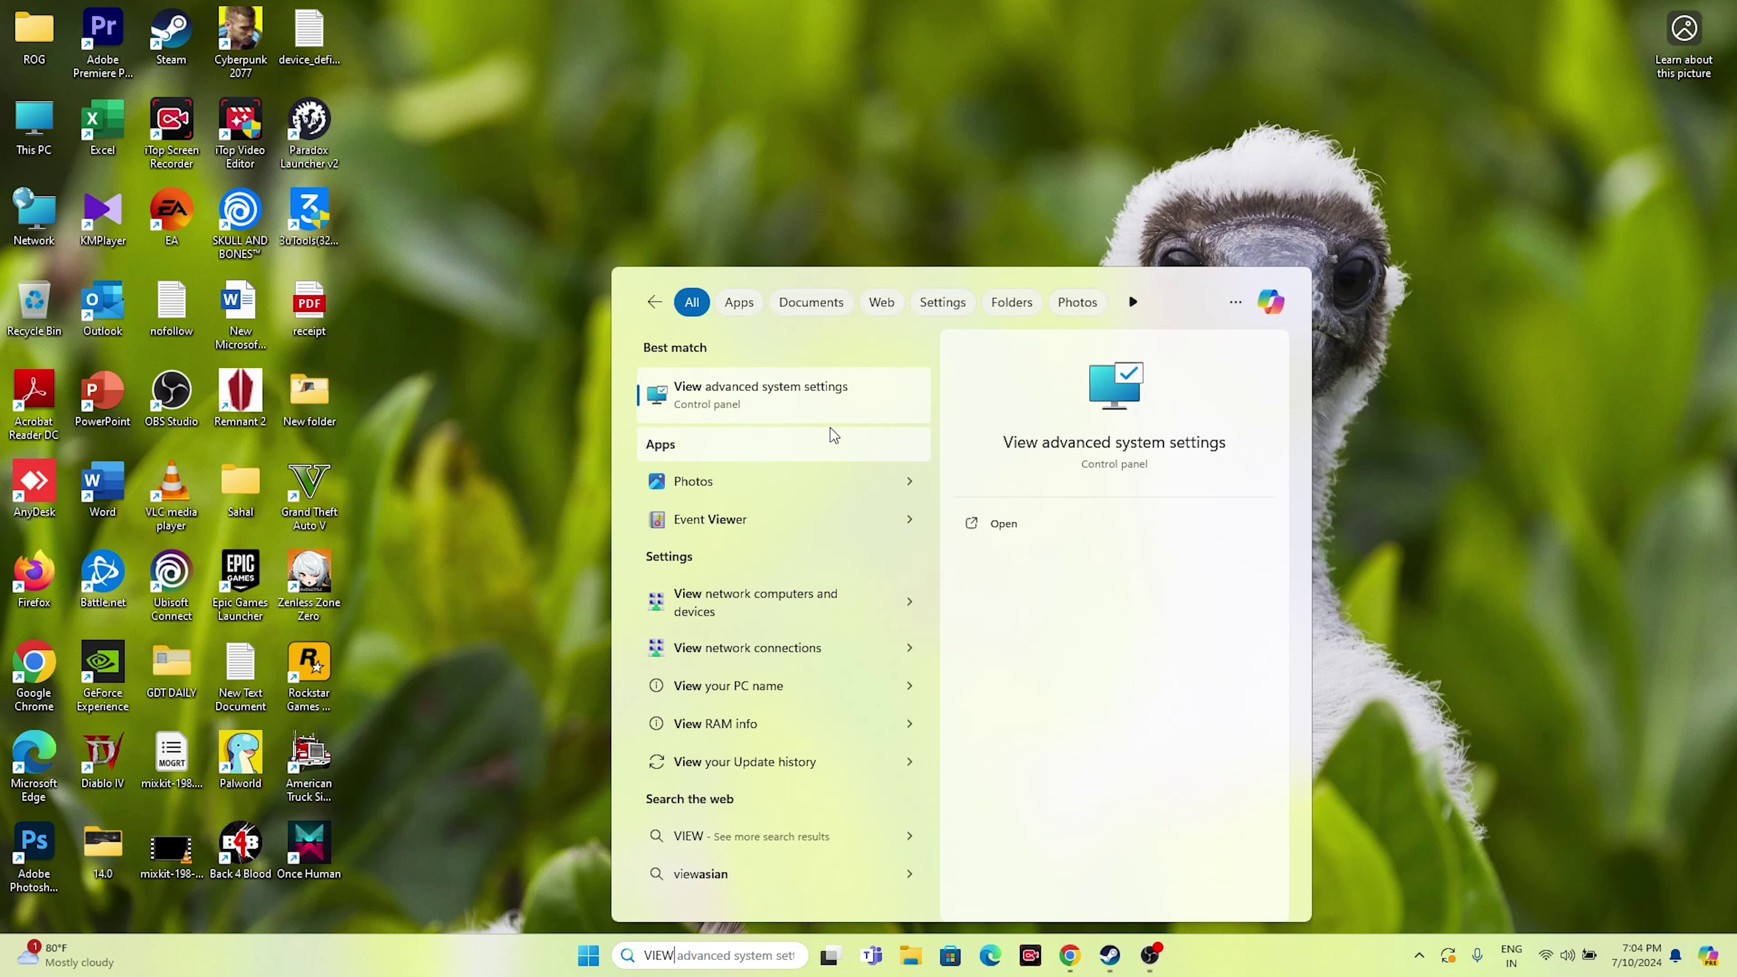
pyautogui.click(847, 381)
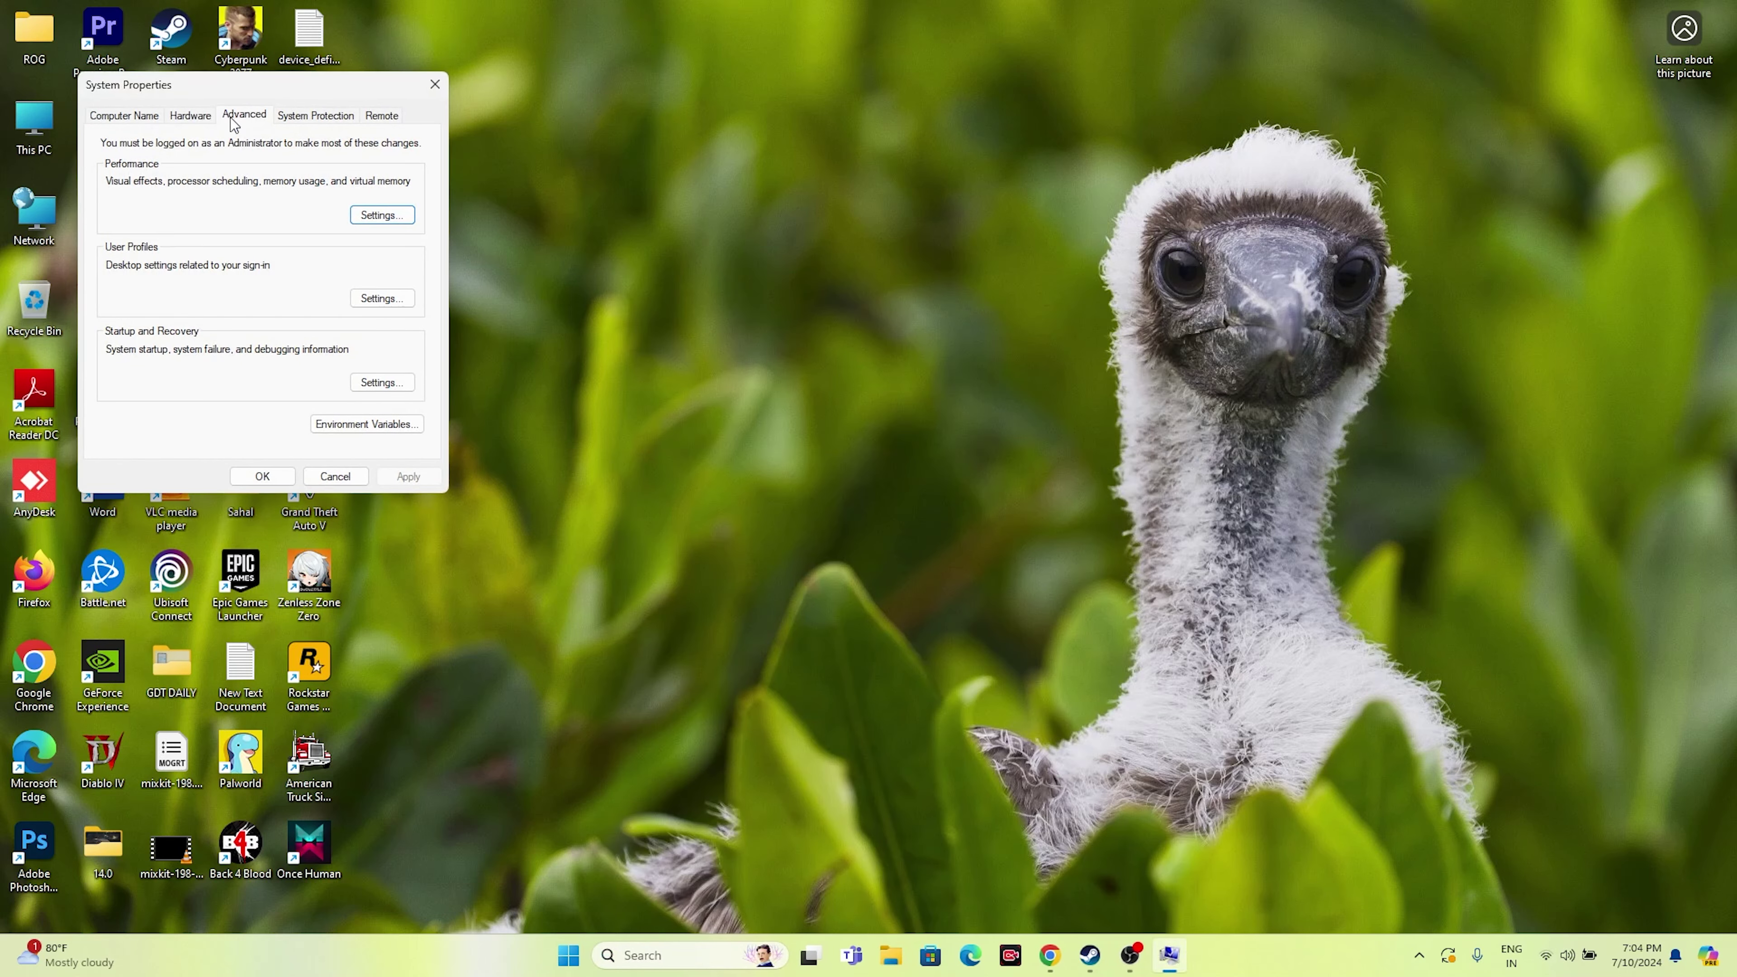
pyautogui.click(381, 214)
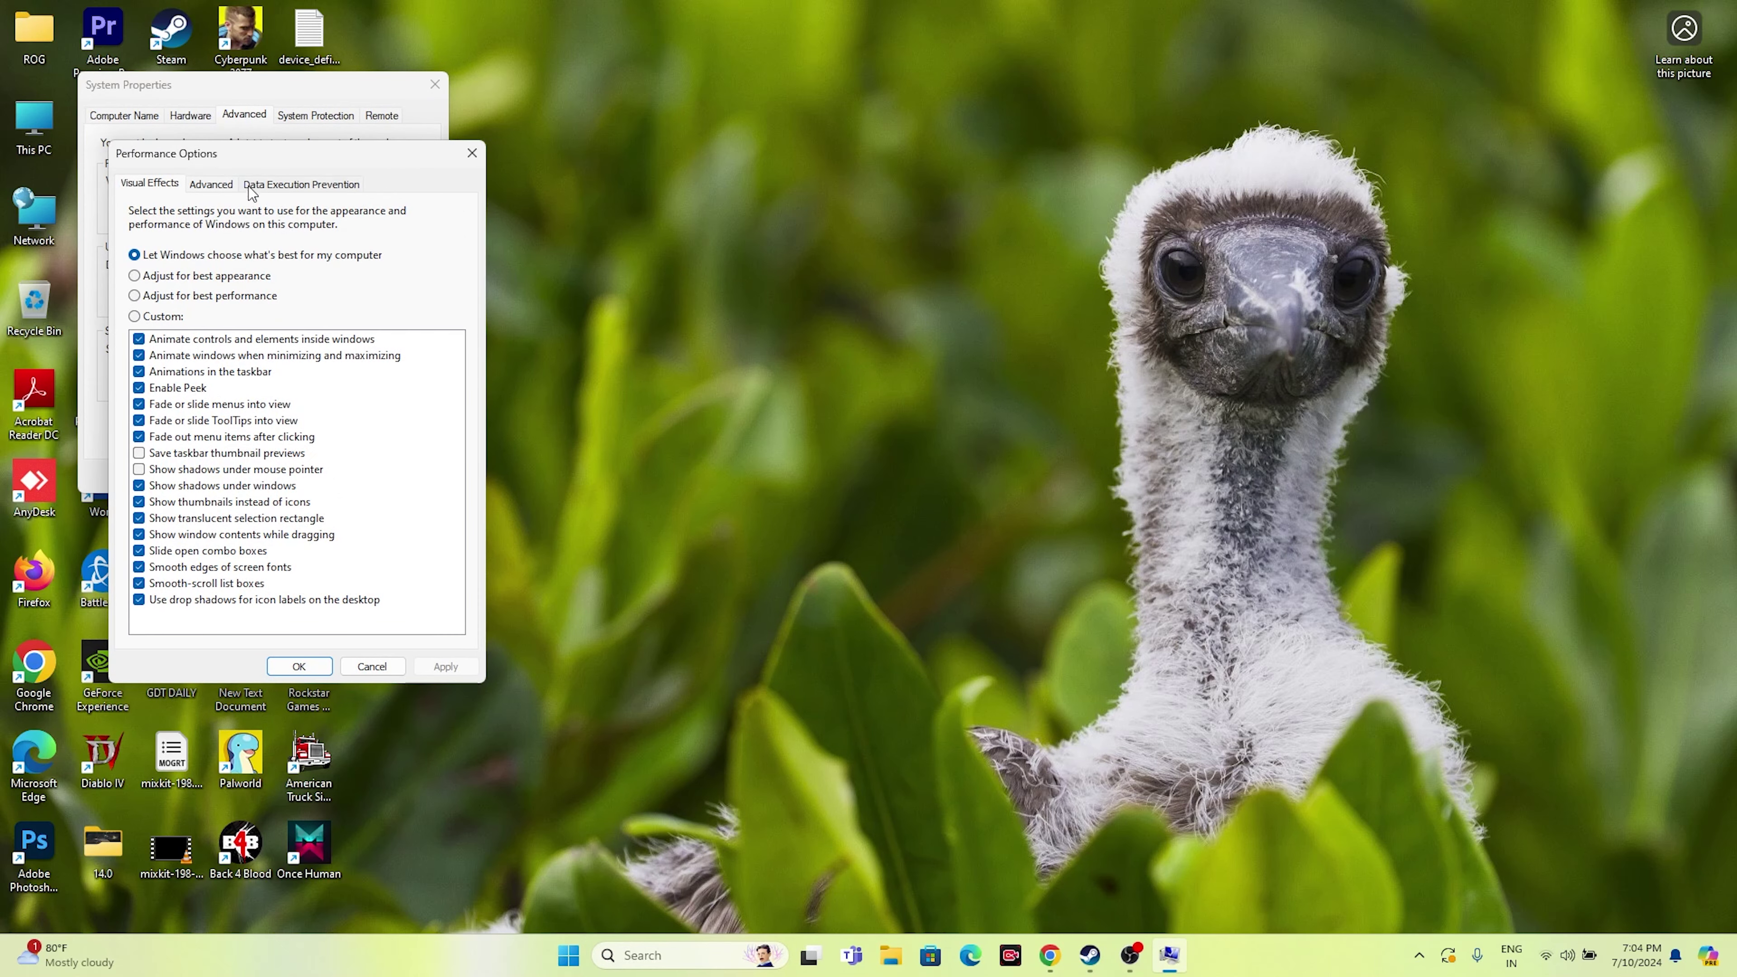
pyautogui.click(214, 187)
pyautogui.click(398, 415)
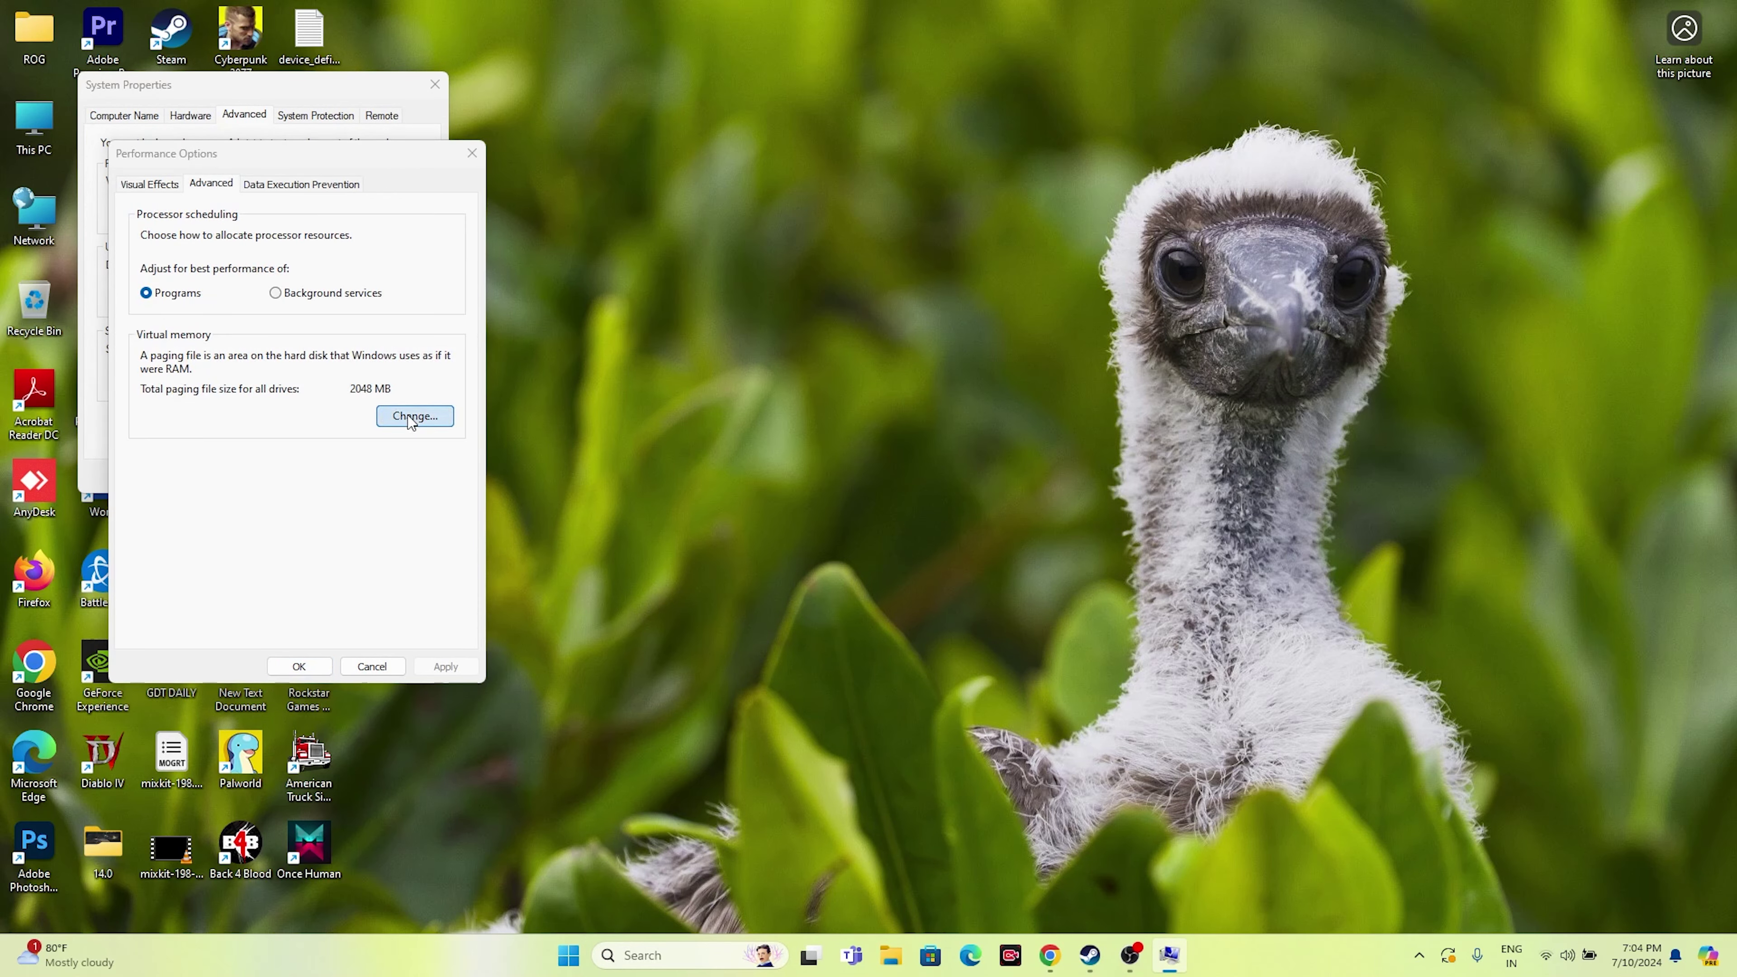
# - Turn off automatic paging file management for all drives and choose a custom size for drive C:
pyautogui.click(152, 236)
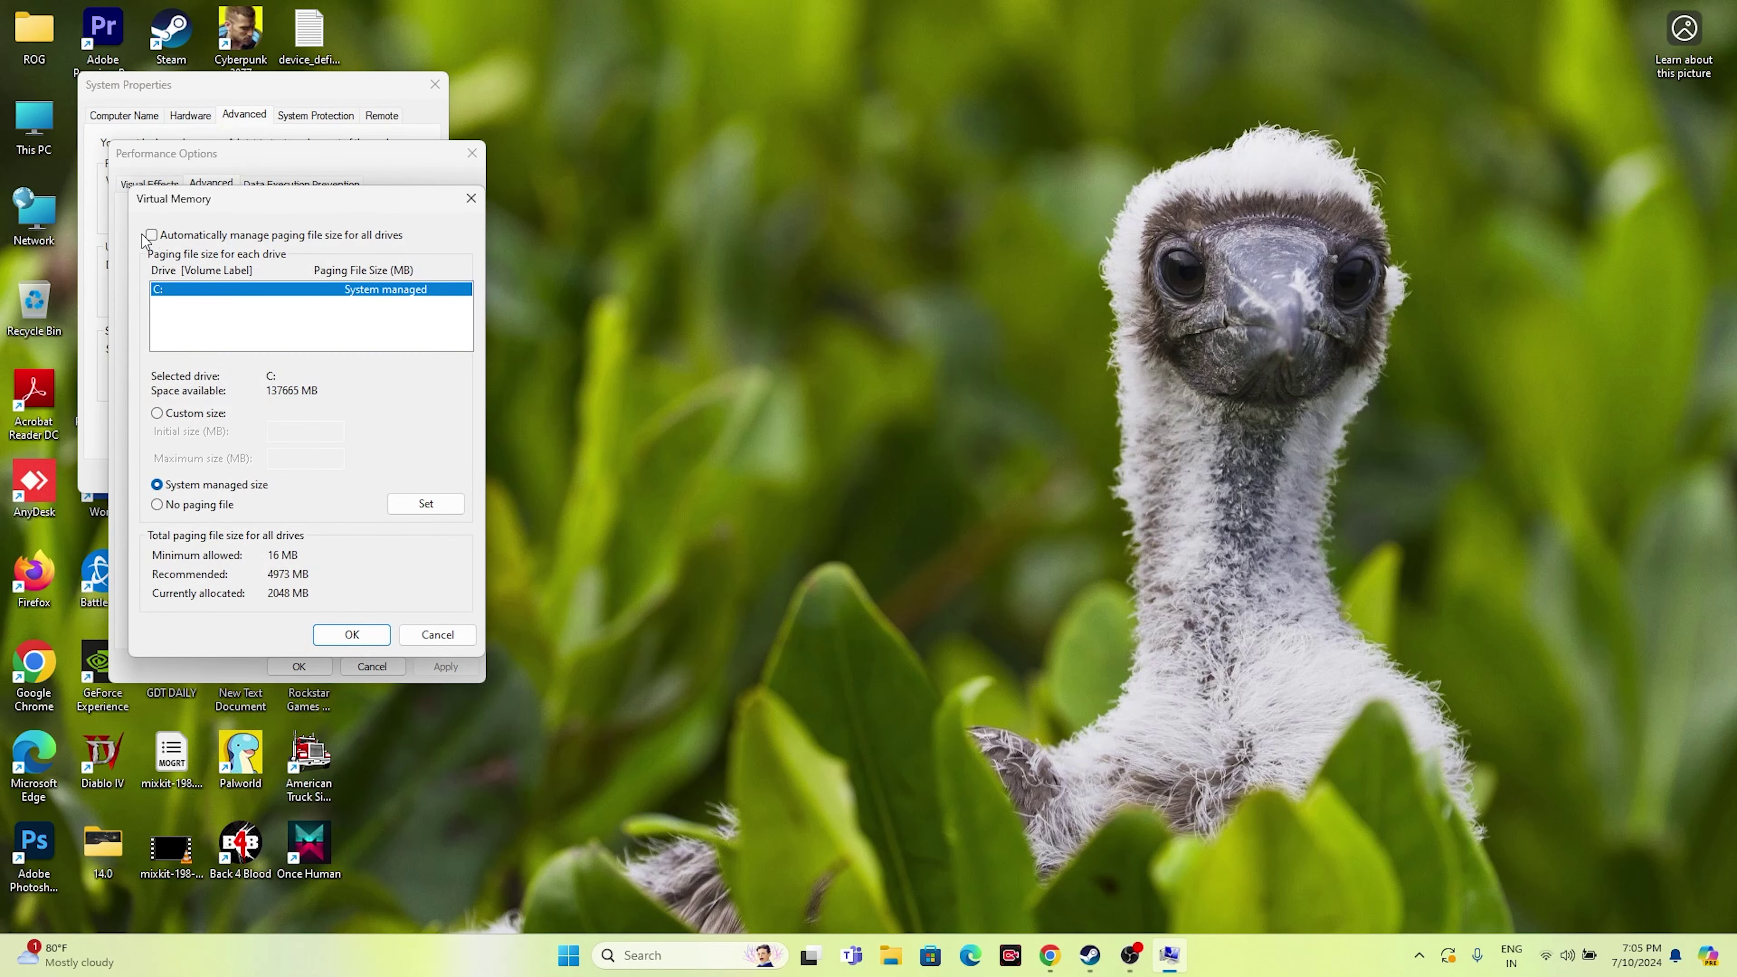
pyautogui.click(156, 413)
pyautogui.click(299, 431)
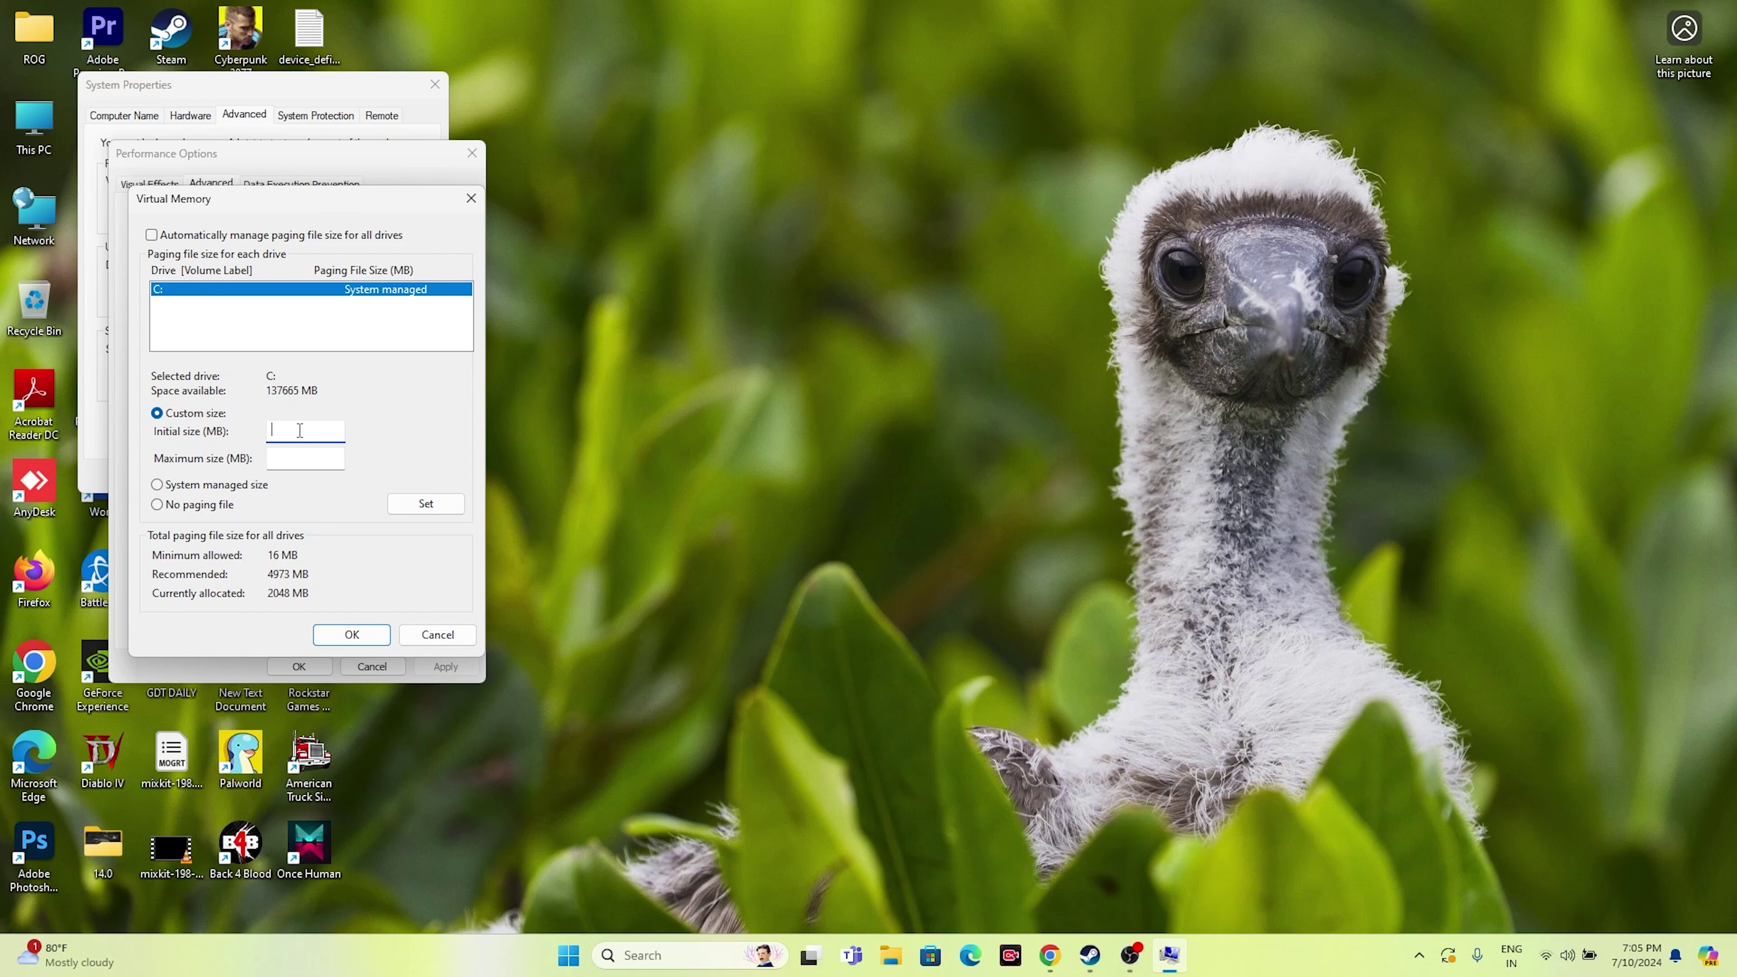
pyautogui.click(299, 456)
# - Open Calculator and multiply 32 by 1024
pyautogui.click(654, 954)
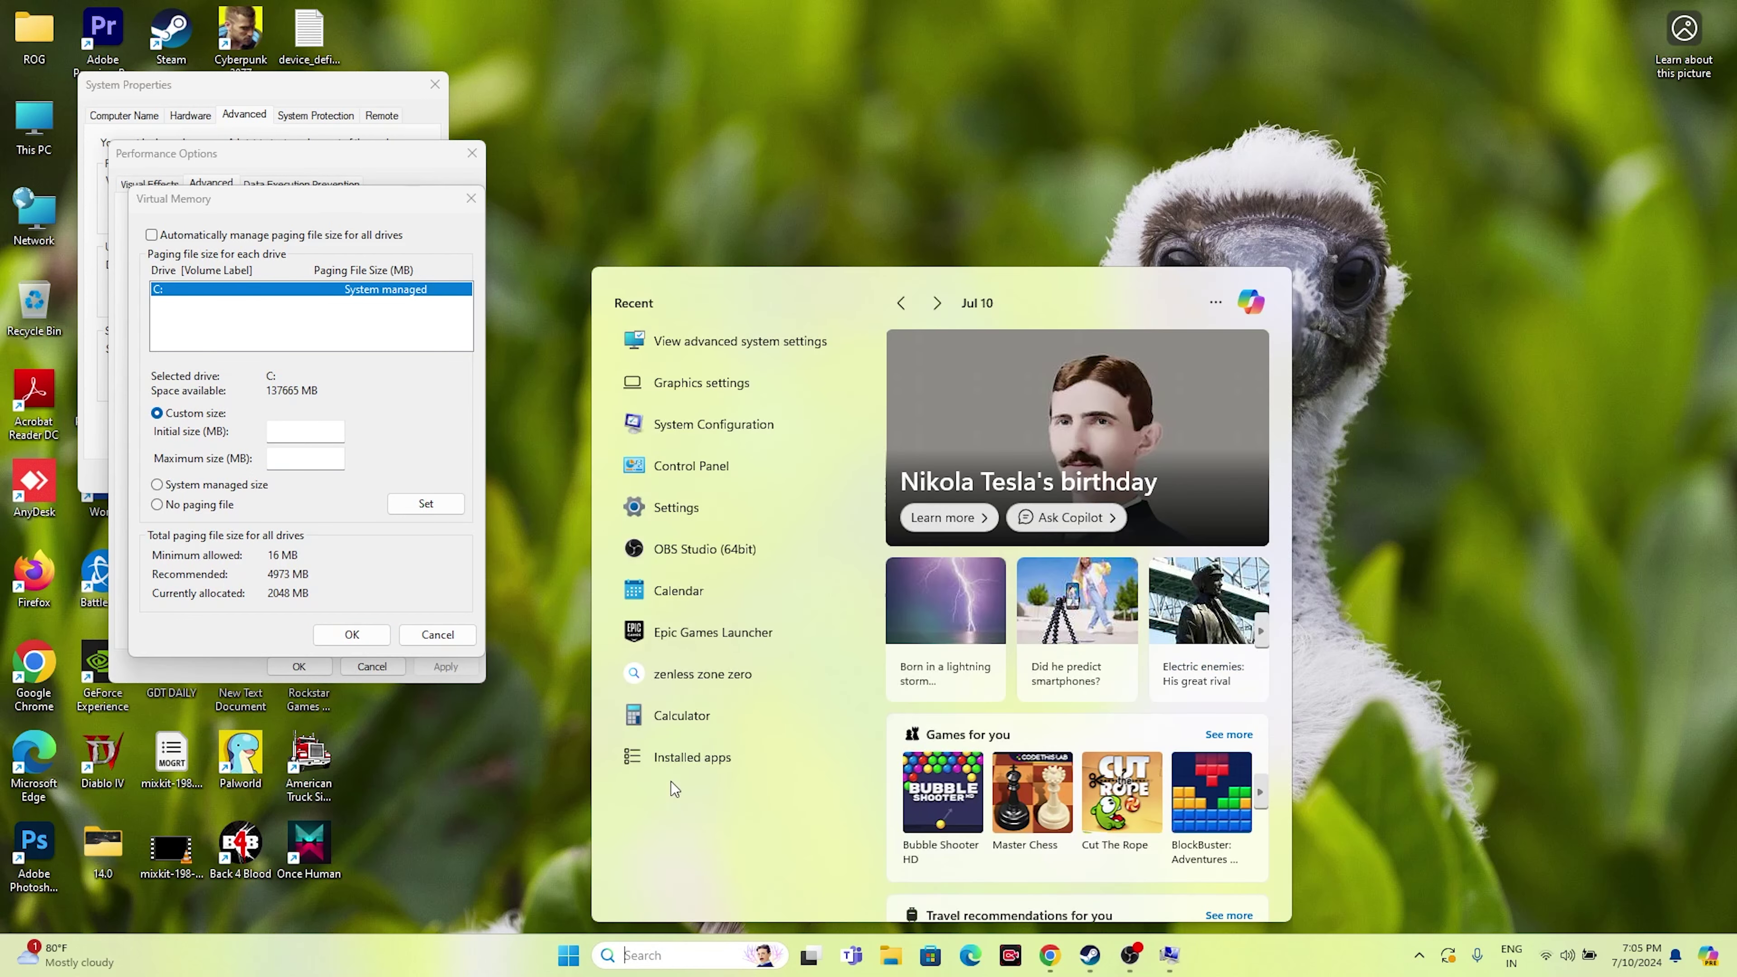
pyautogui.click(703, 714)
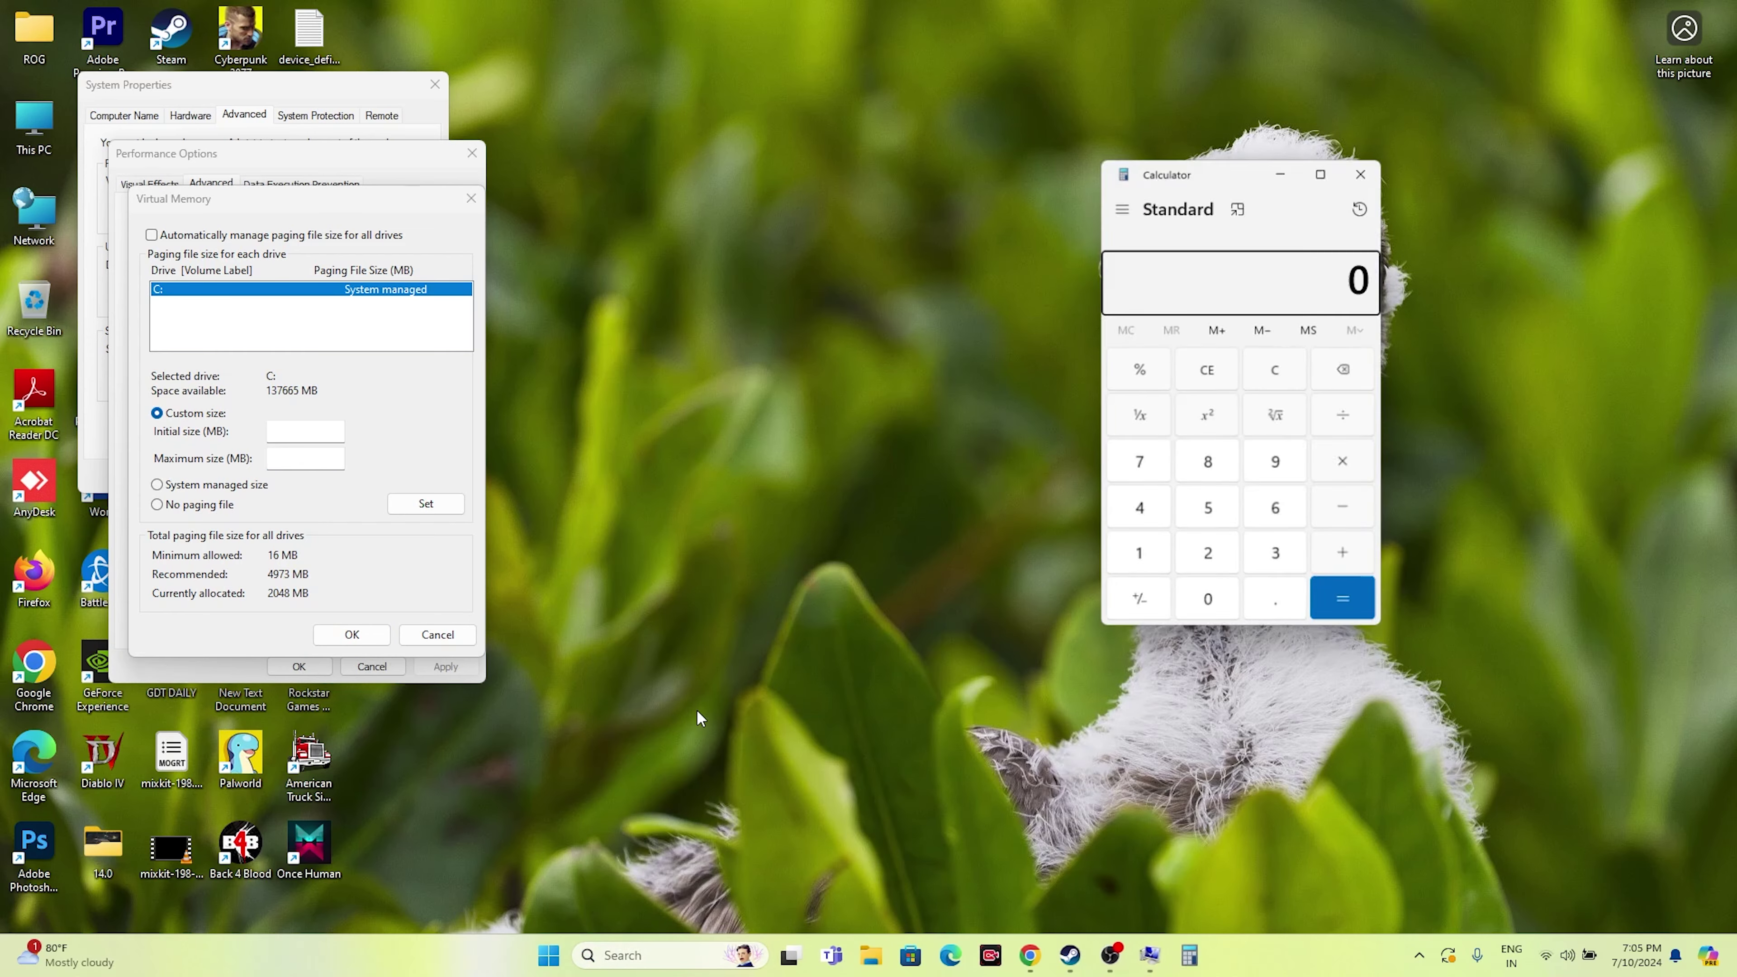
pyautogui.click(1278, 560)
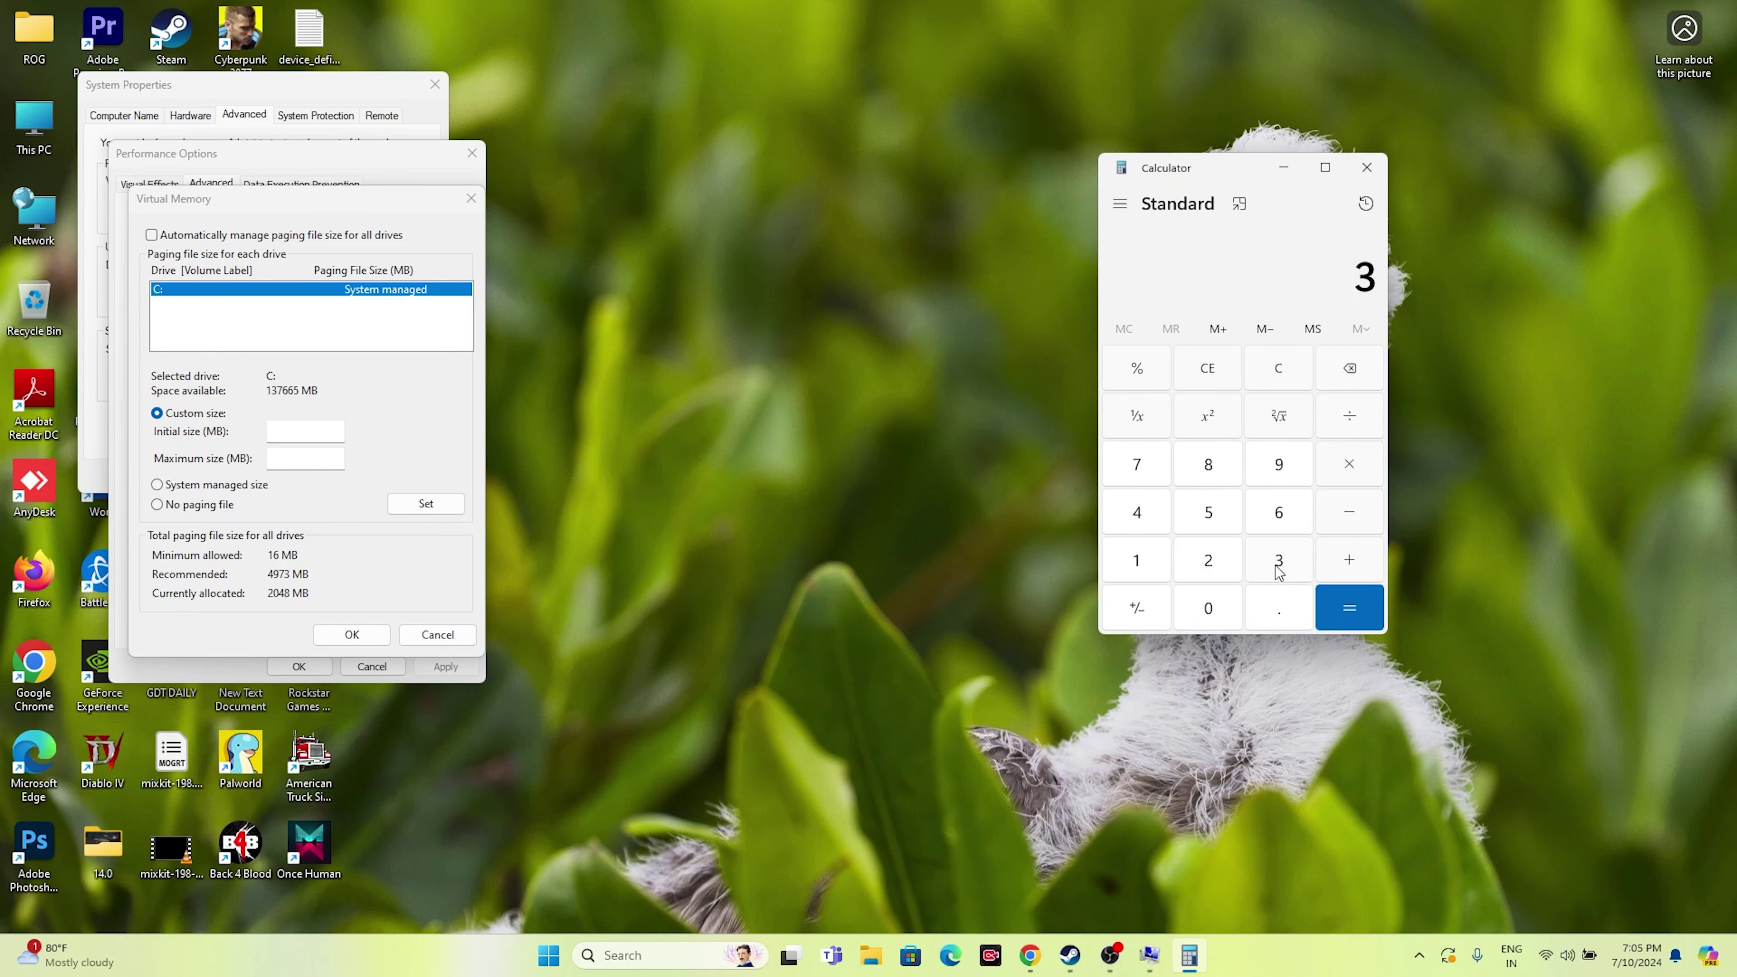
pyautogui.click(1215, 563)
pyautogui.click(1344, 471)
pyautogui.click(1155, 574)
pyautogui.click(1193, 609)
pyautogui.click(1205, 560)
pyautogui.click(1156, 514)
pyautogui.click(1340, 604)
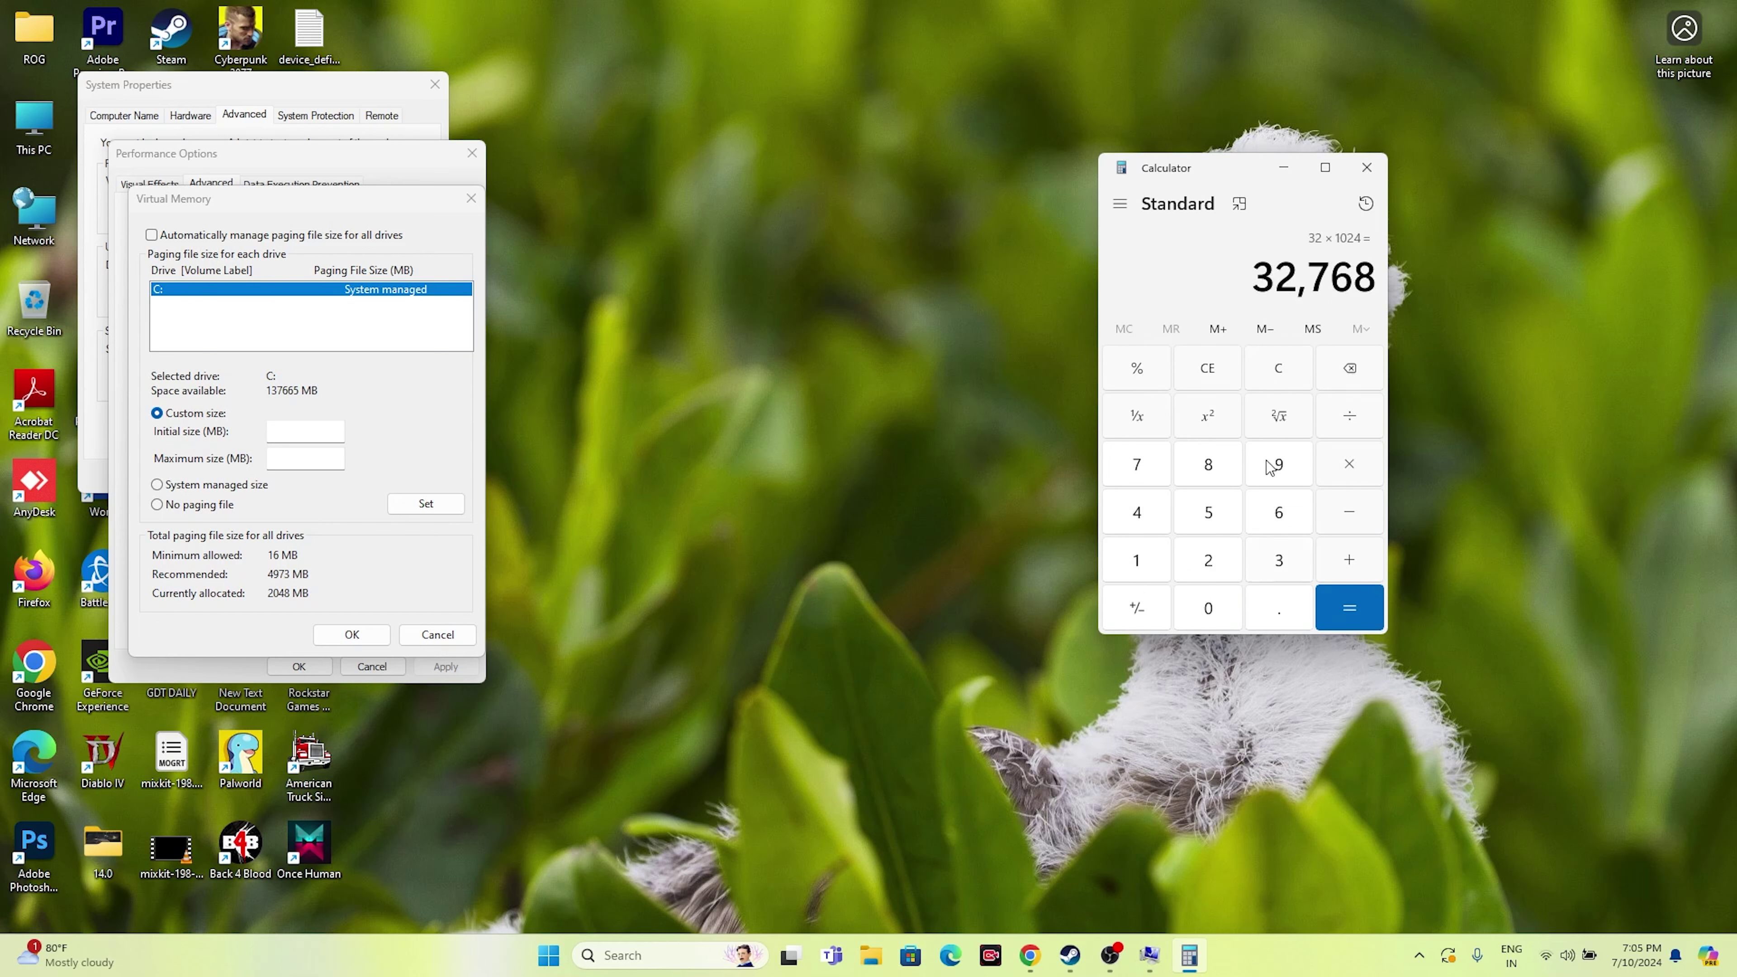
# - Multiply the result by 1.5 and copy the product, 49,152, into the paging file's initial size
pyautogui.click(1351, 469)
pyautogui.click(1156, 561)
pyautogui.click(1272, 611)
pyautogui.click(1214, 523)
pyautogui.click(1350, 607)
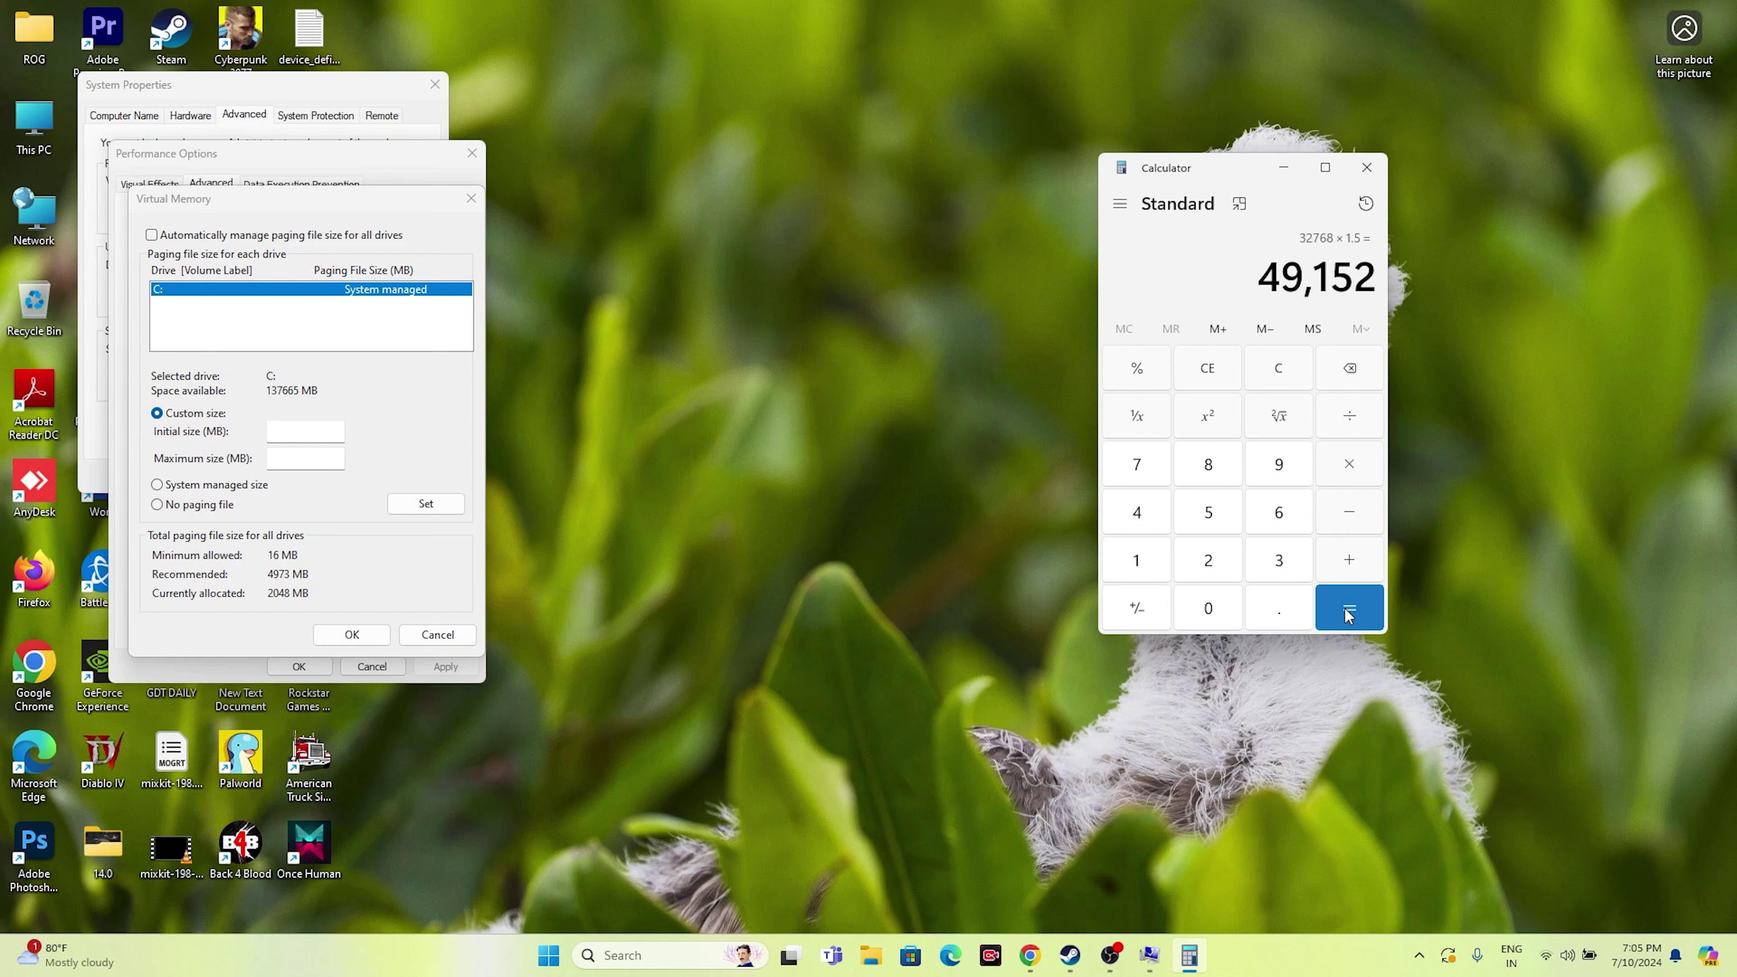
pyautogui.rightClick(1260, 277)
pyautogui.click(1413, 308)
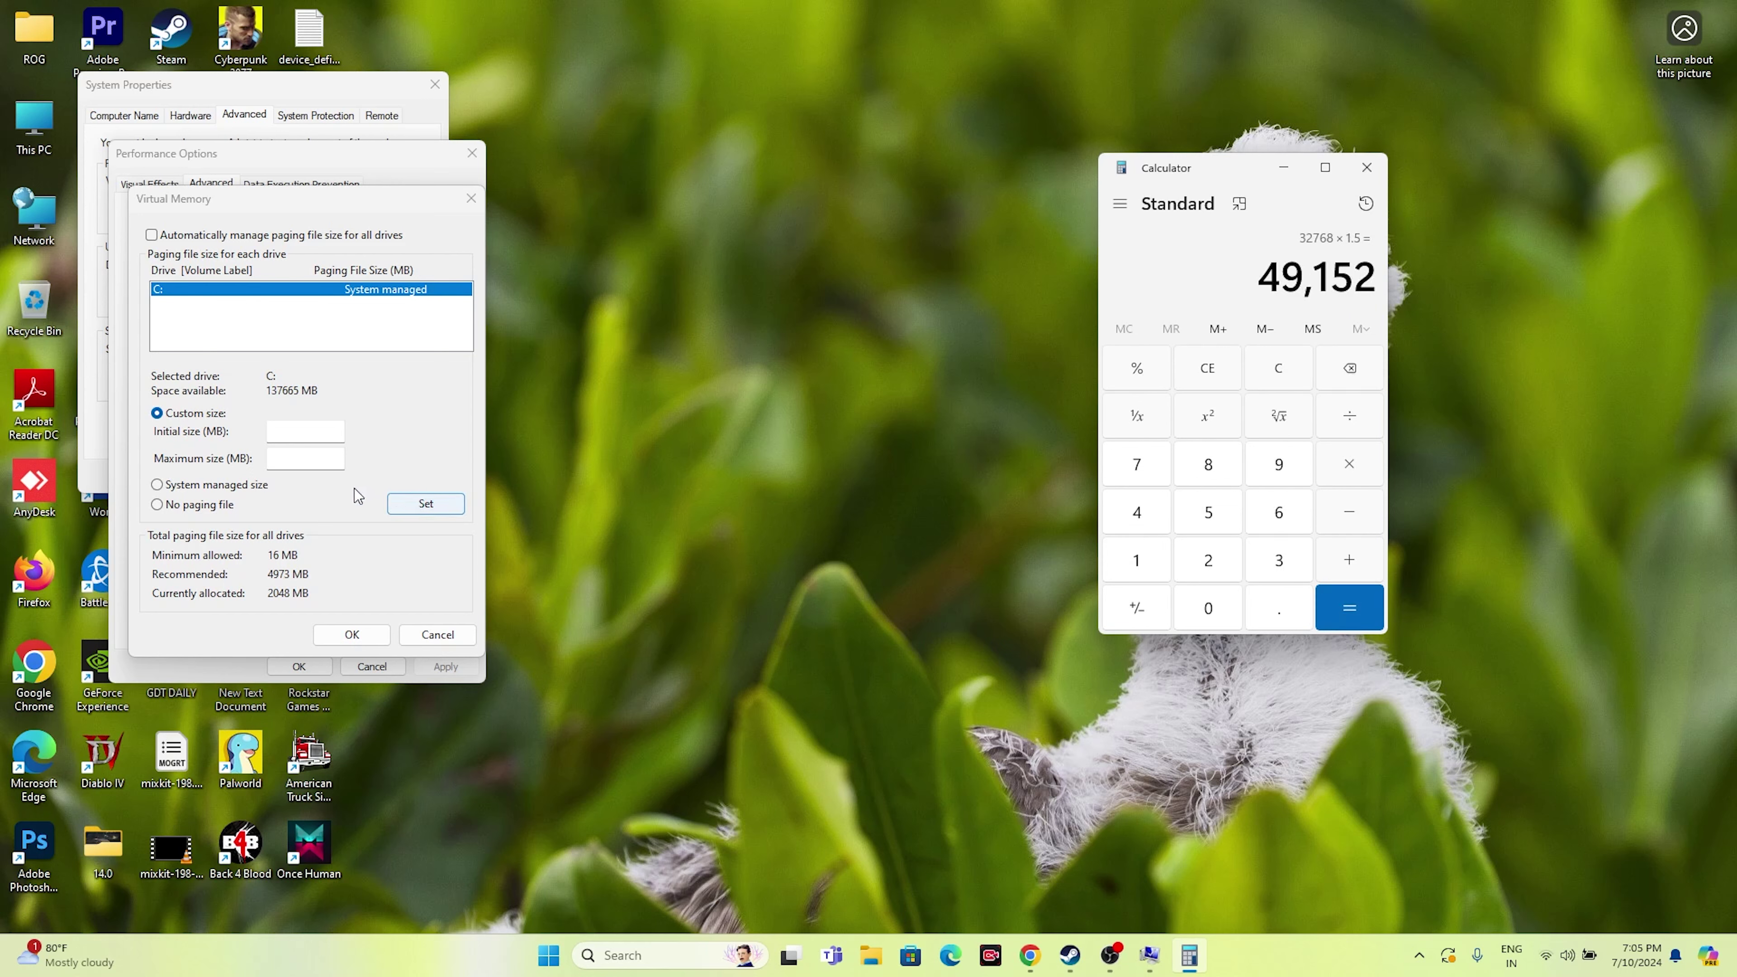
pyautogui.rightClick(308, 432)
pyautogui.click(339, 500)
pyautogui.press('Tab')
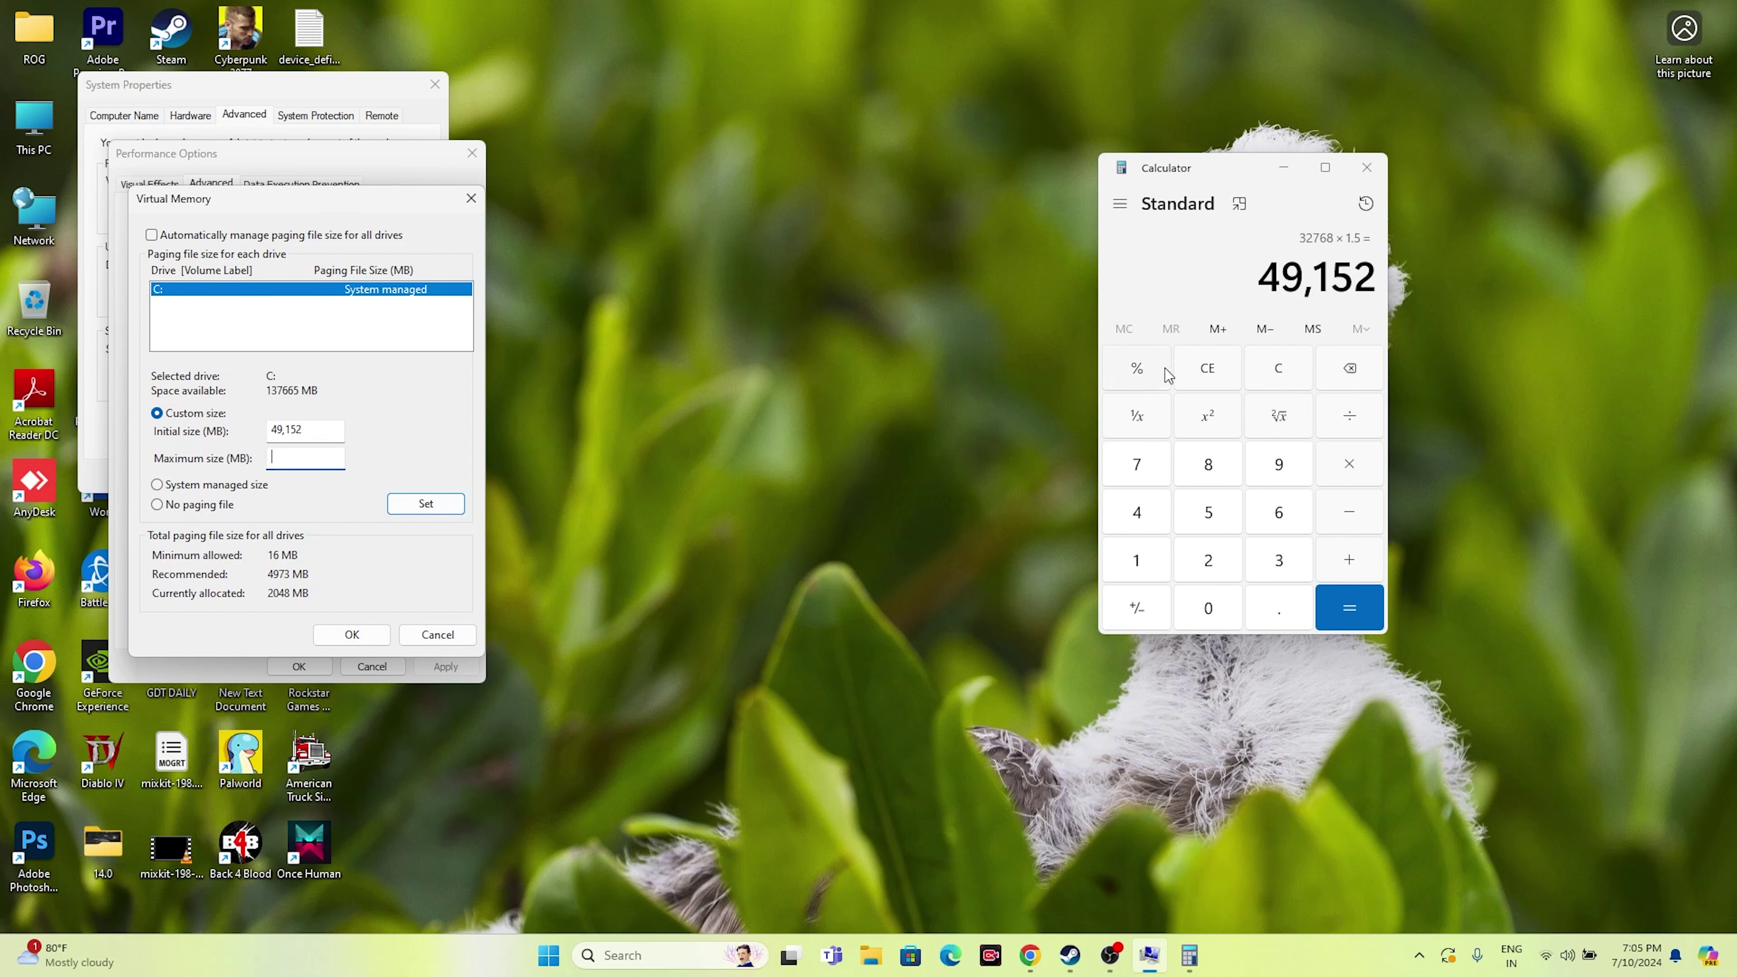
# - Clear Calculator and multiply 32 by 1024 again for the maximum size
pyautogui.click(1278, 370)
pyautogui.click(1279, 563)
pyautogui.click(1226, 571)
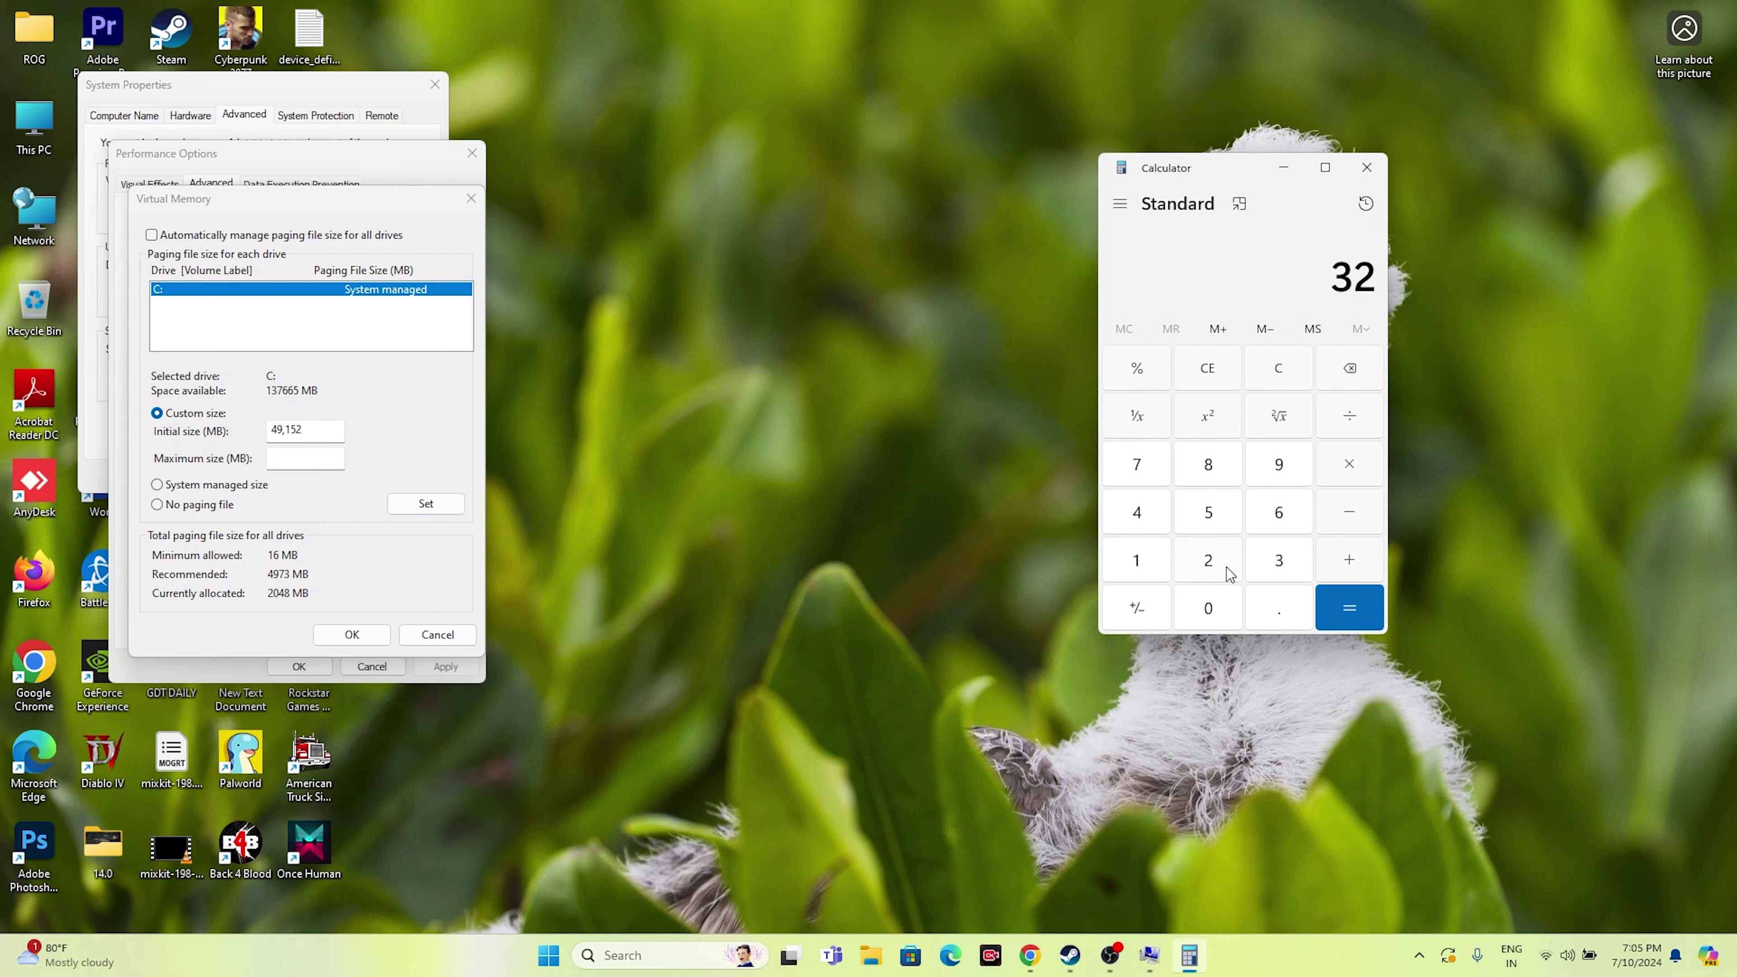
pyautogui.click(1342, 479)
pyautogui.click(1135, 552)
pyautogui.click(1192, 609)
pyautogui.click(1202, 563)
pyautogui.click(1160, 527)
pyautogui.click(1342, 606)
# - Multiply the result by 3 and copy the product, 98,304, into the paging file's maximum size
pyautogui.click(1355, 482)
pyautogui.click(1301, 563)
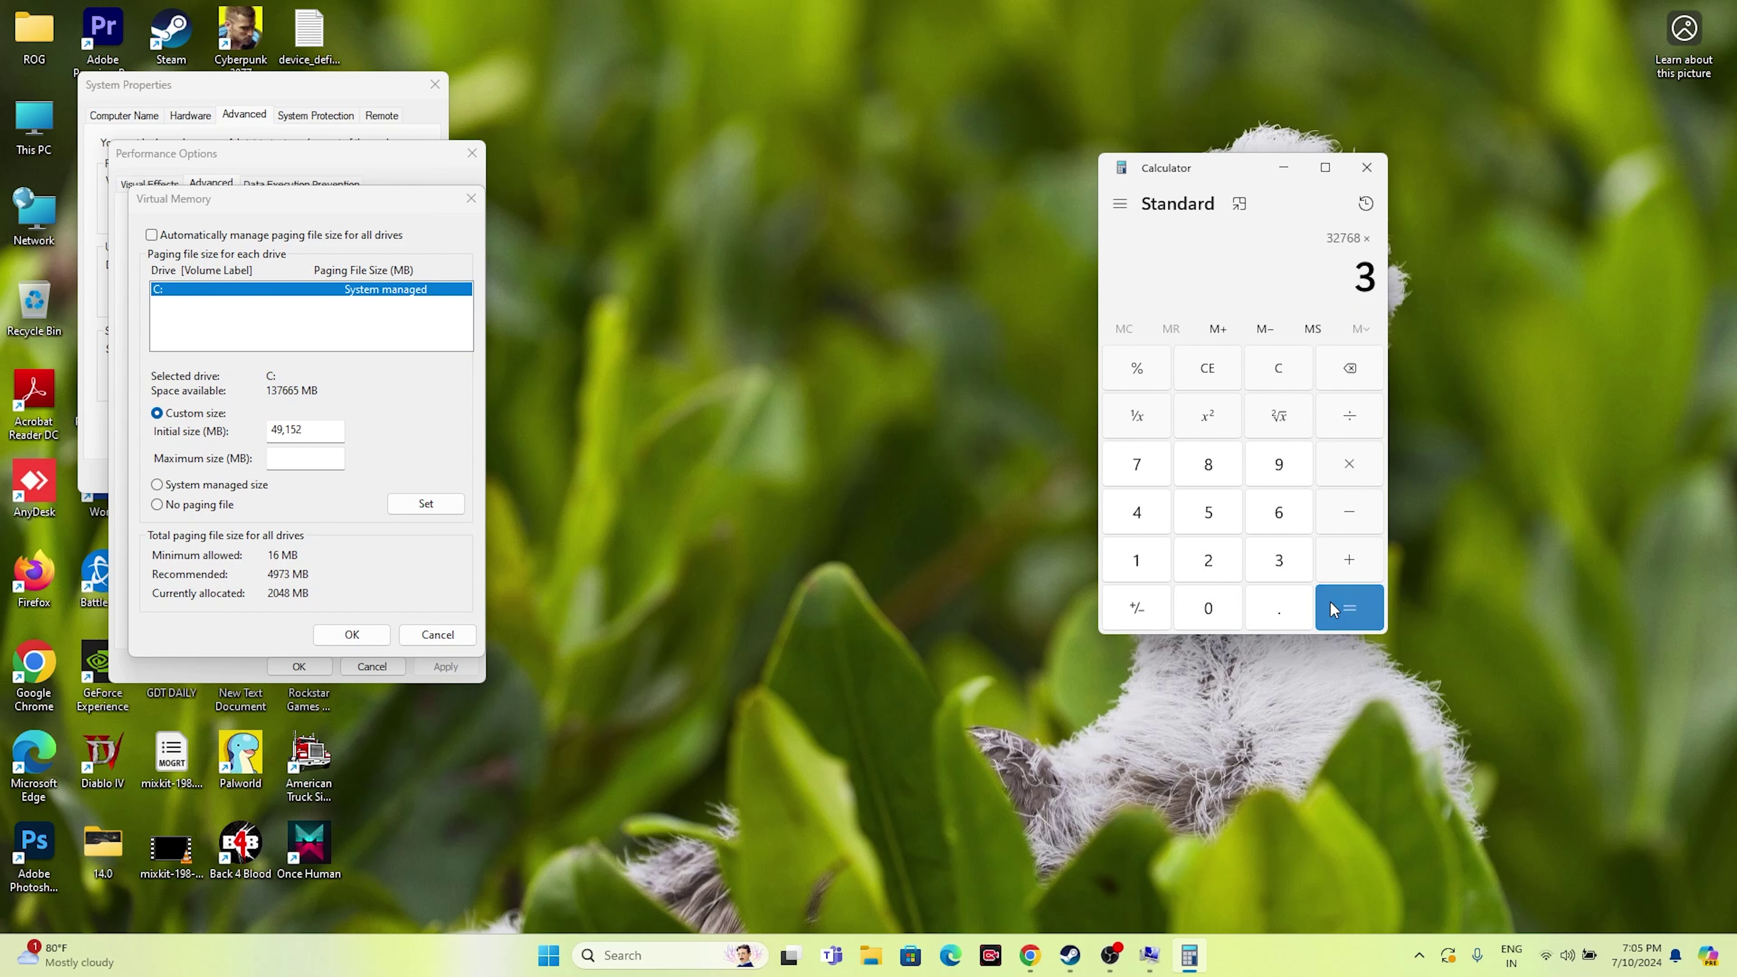
pyautogui.click(1334, 609)
pyautogui.rightClick(1360, 291)
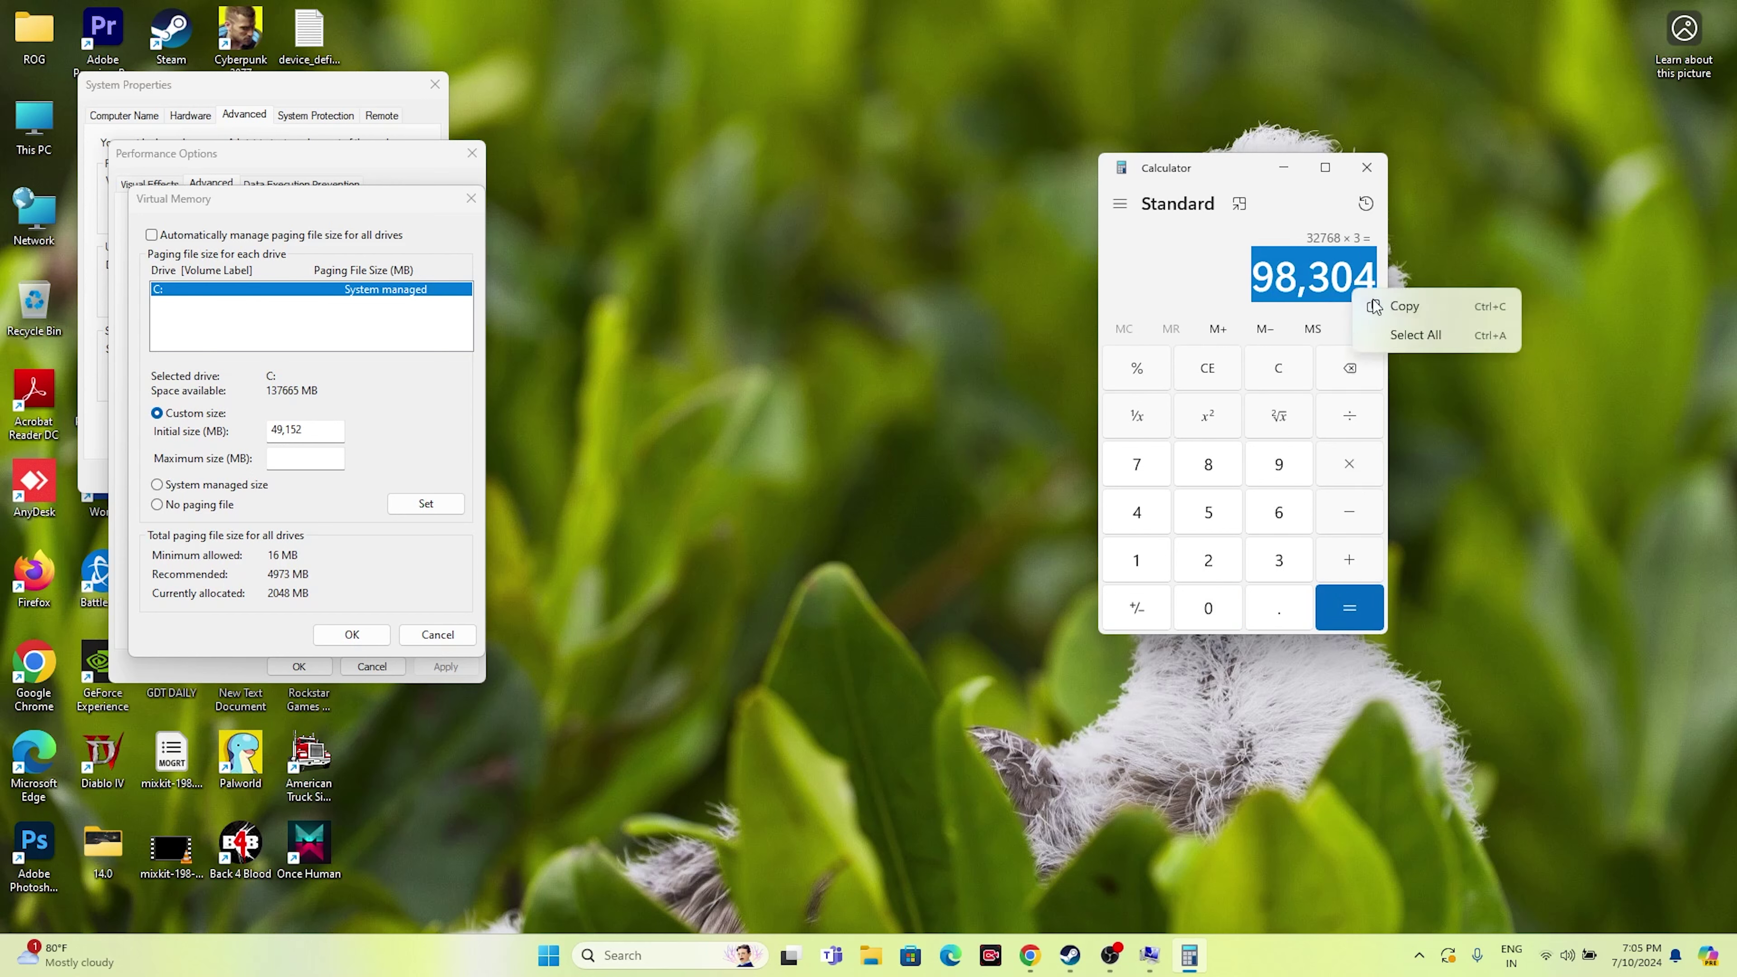
pyautogui.click(1375, 306)
pyautogui.rightClick(323, 466)
pyautogui.click(396, 548)
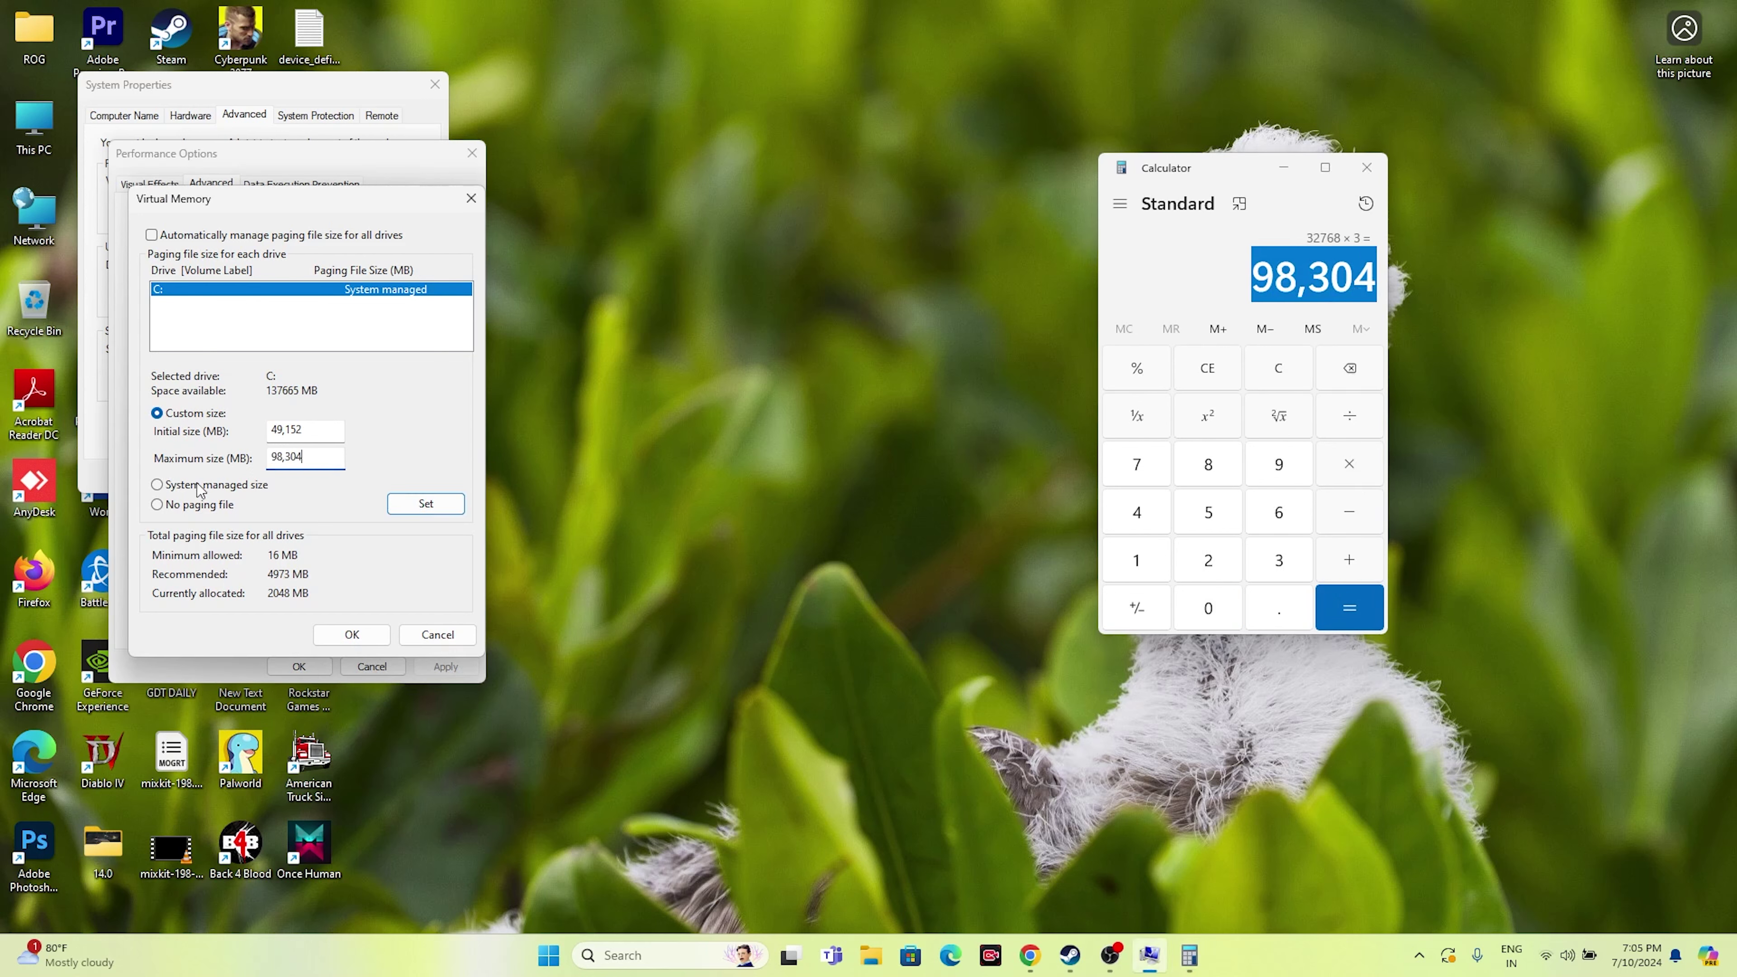
# - Accept the virtual memory and performance settings, close System Properties and Calculator, and switch to Steam
pyautogui.click(350, 635)
pyautogui.click(301, 668)
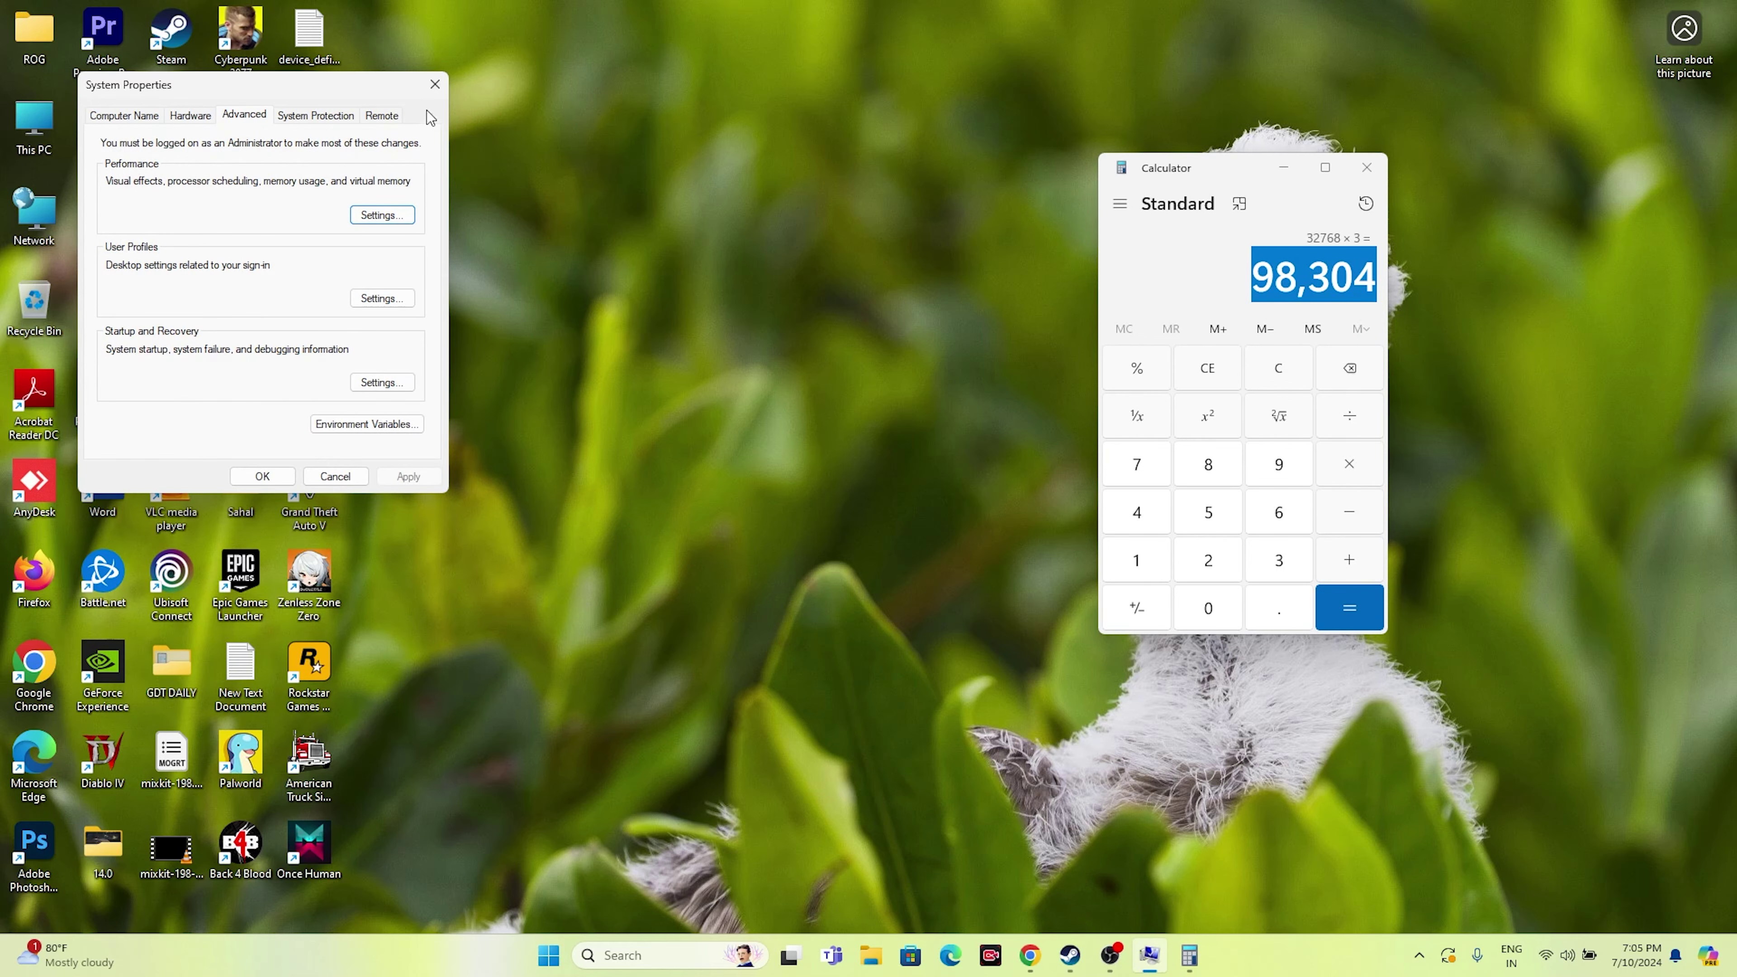
pyautogui.click(435, 84)
pyautogui.click(1367, 167)
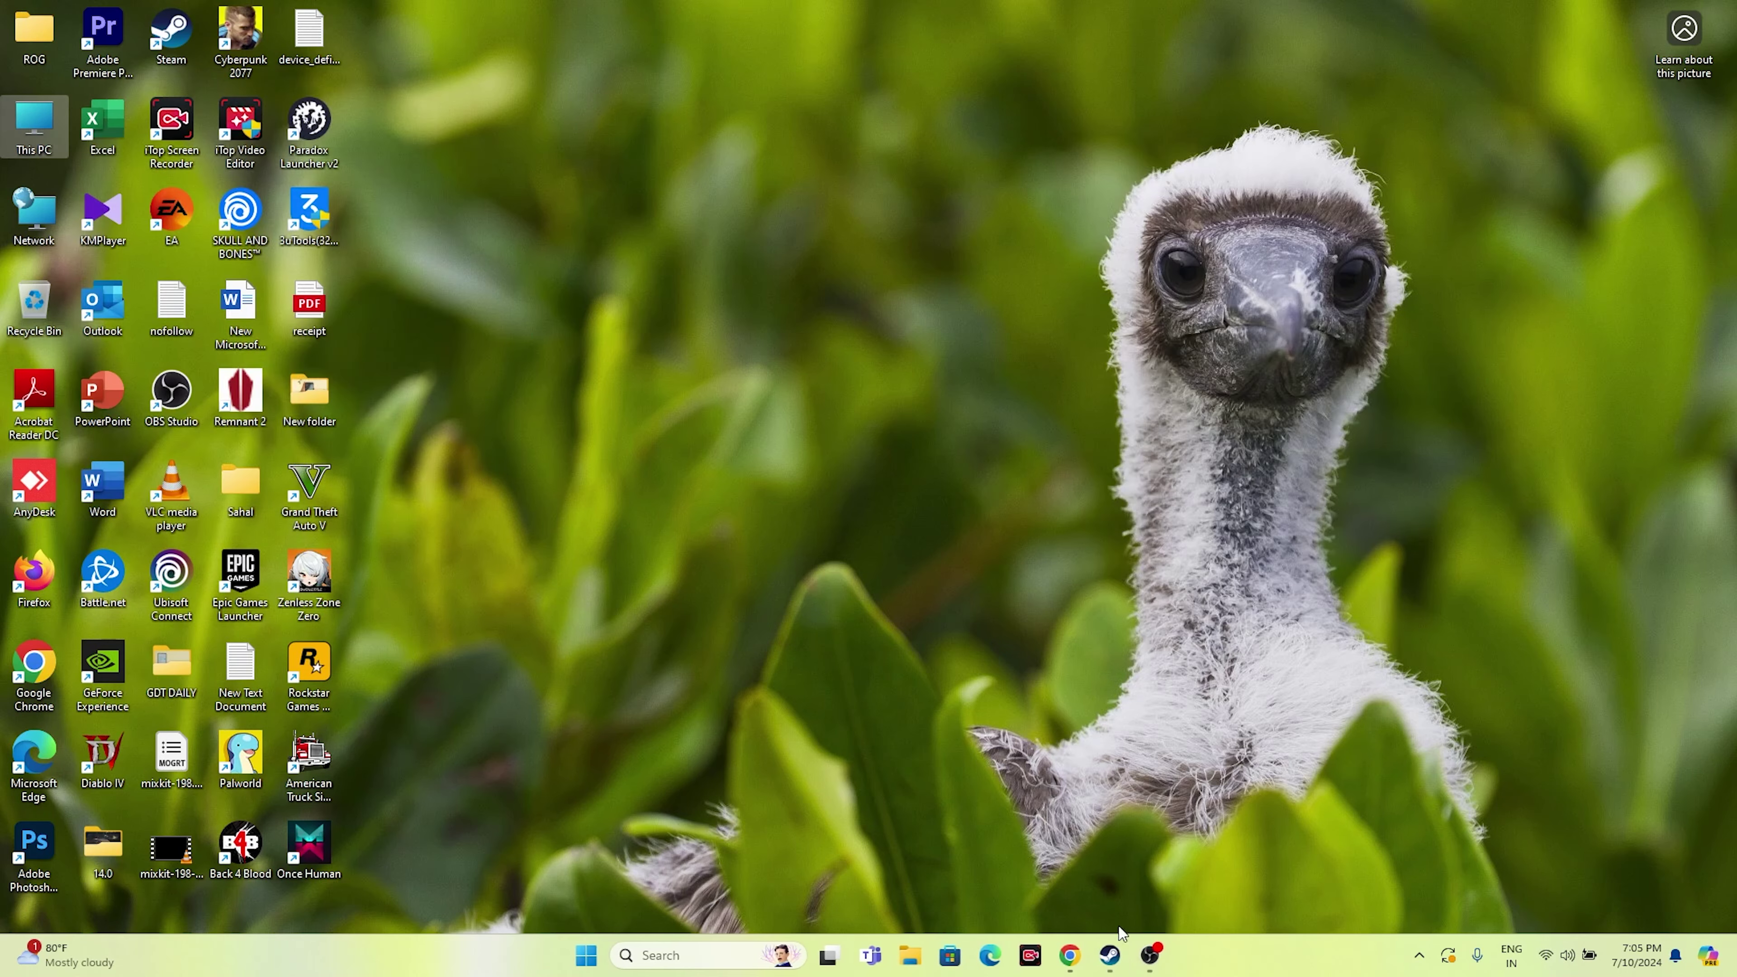
pyautogui.click(1112, 954)
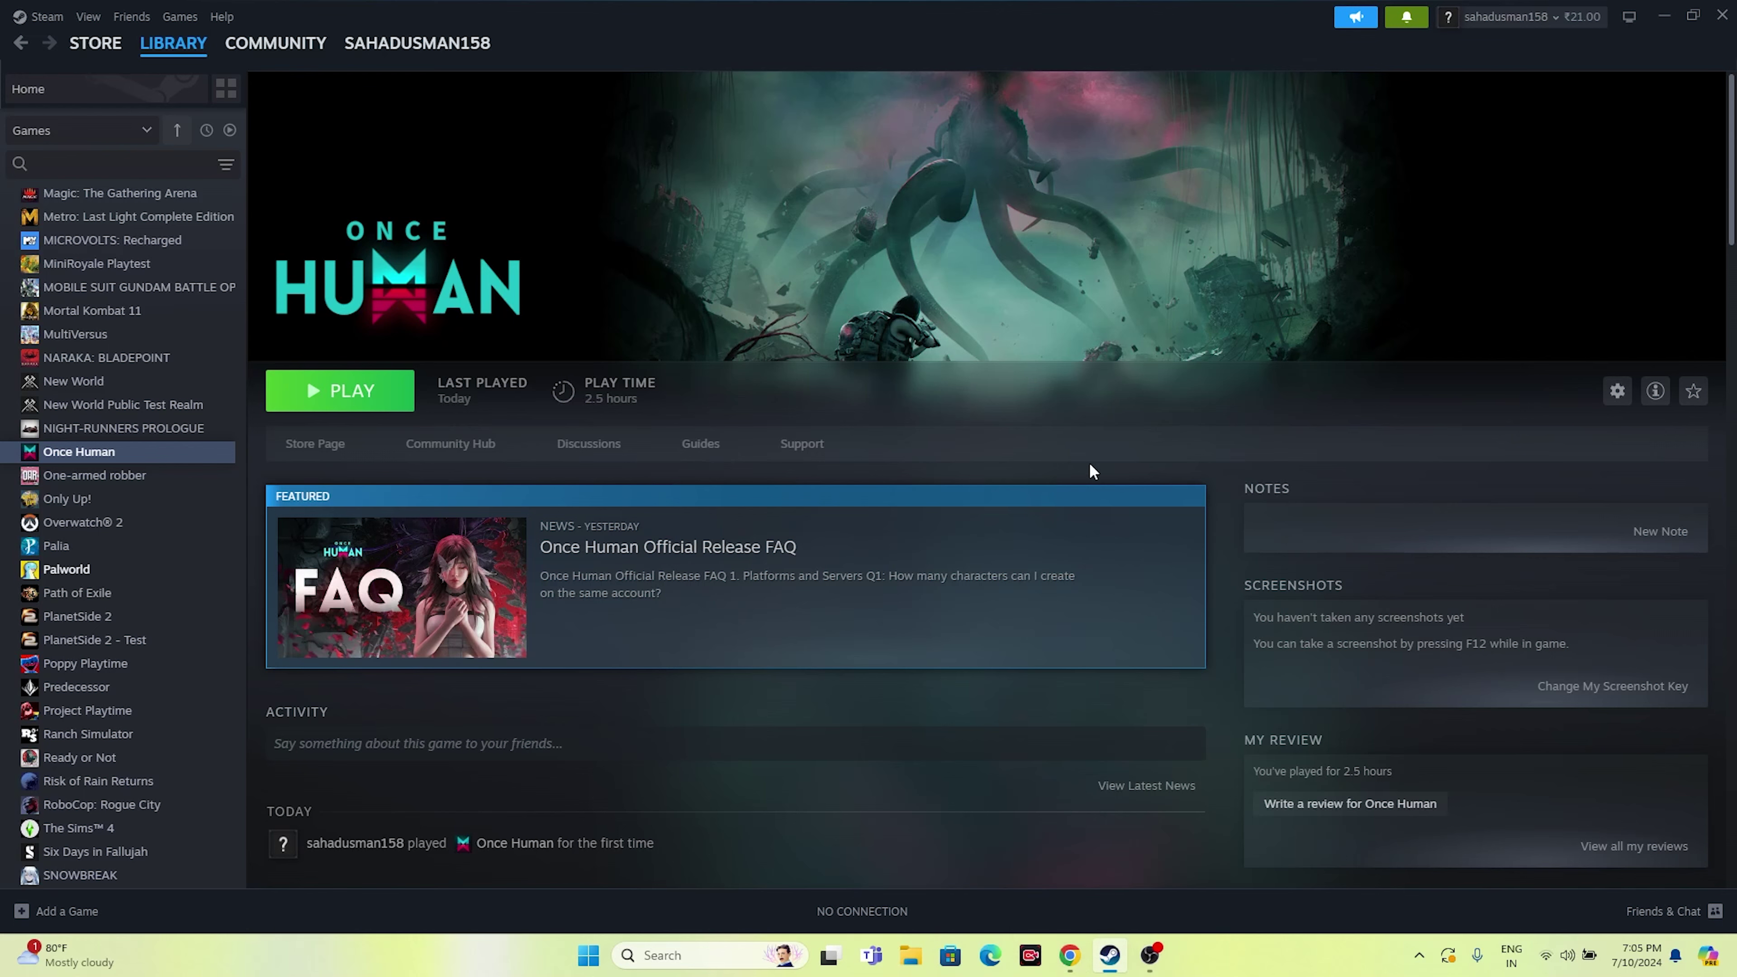
# - Switch to Chrome and bring up the NVIDIA Driver Downloads page
pyautogui.click(1070, 955)
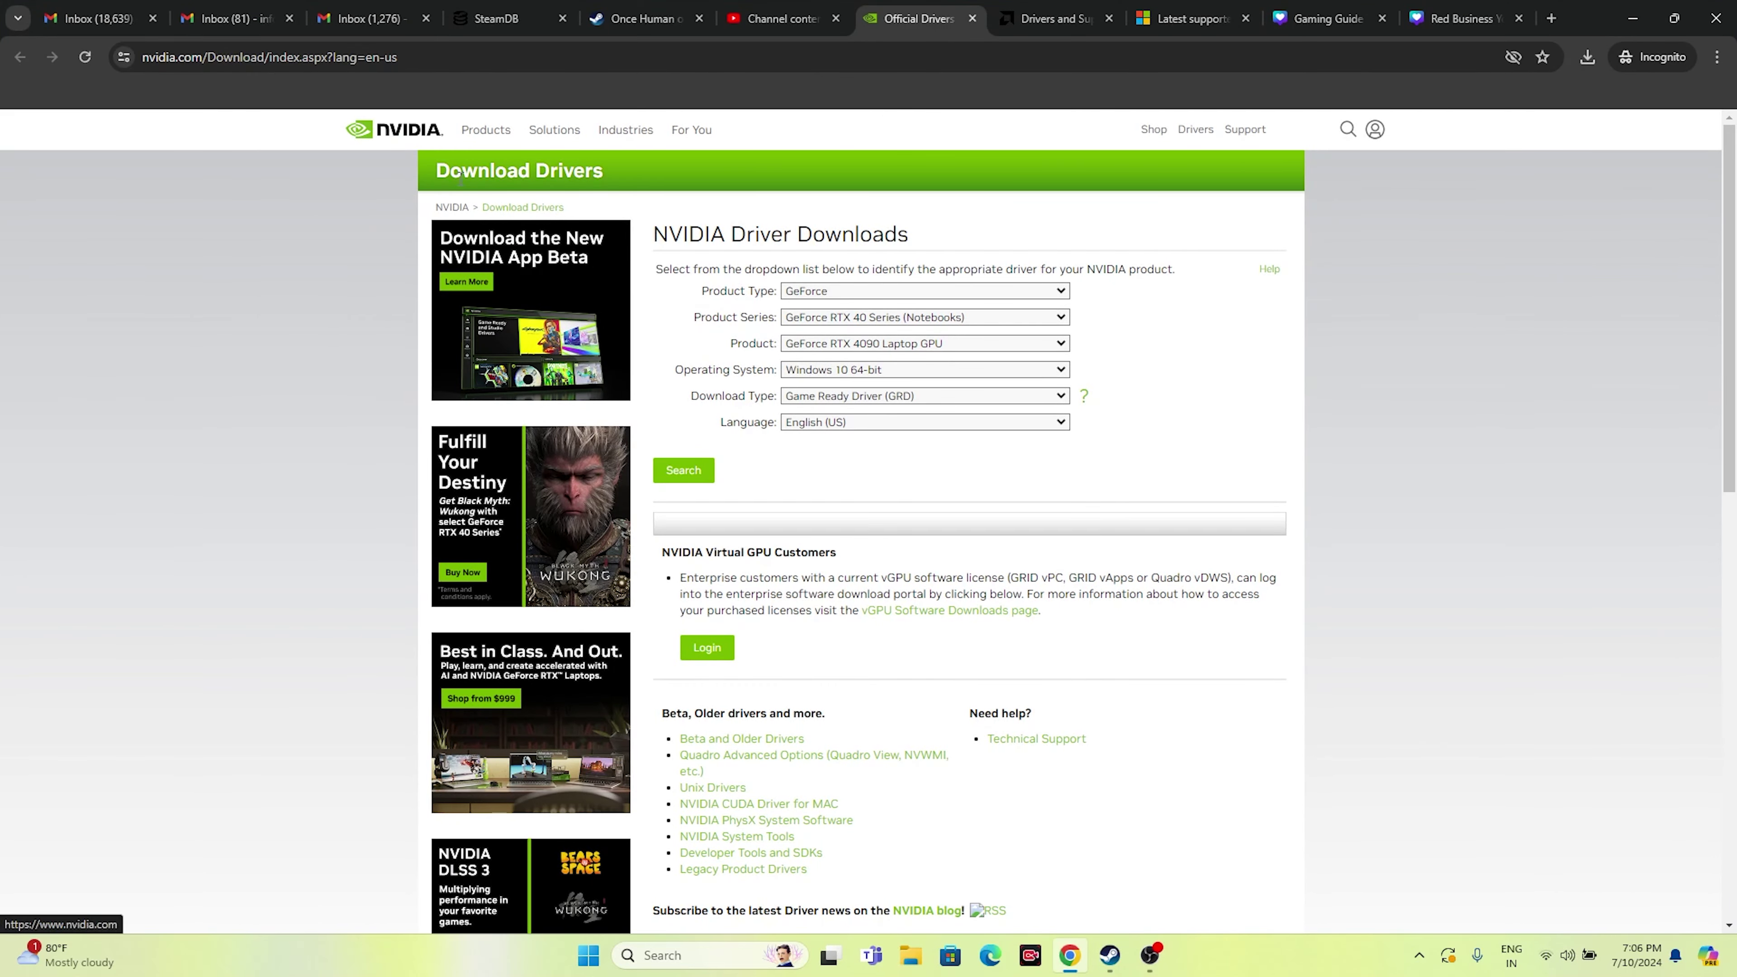
pyautogui.click(1051, 13)
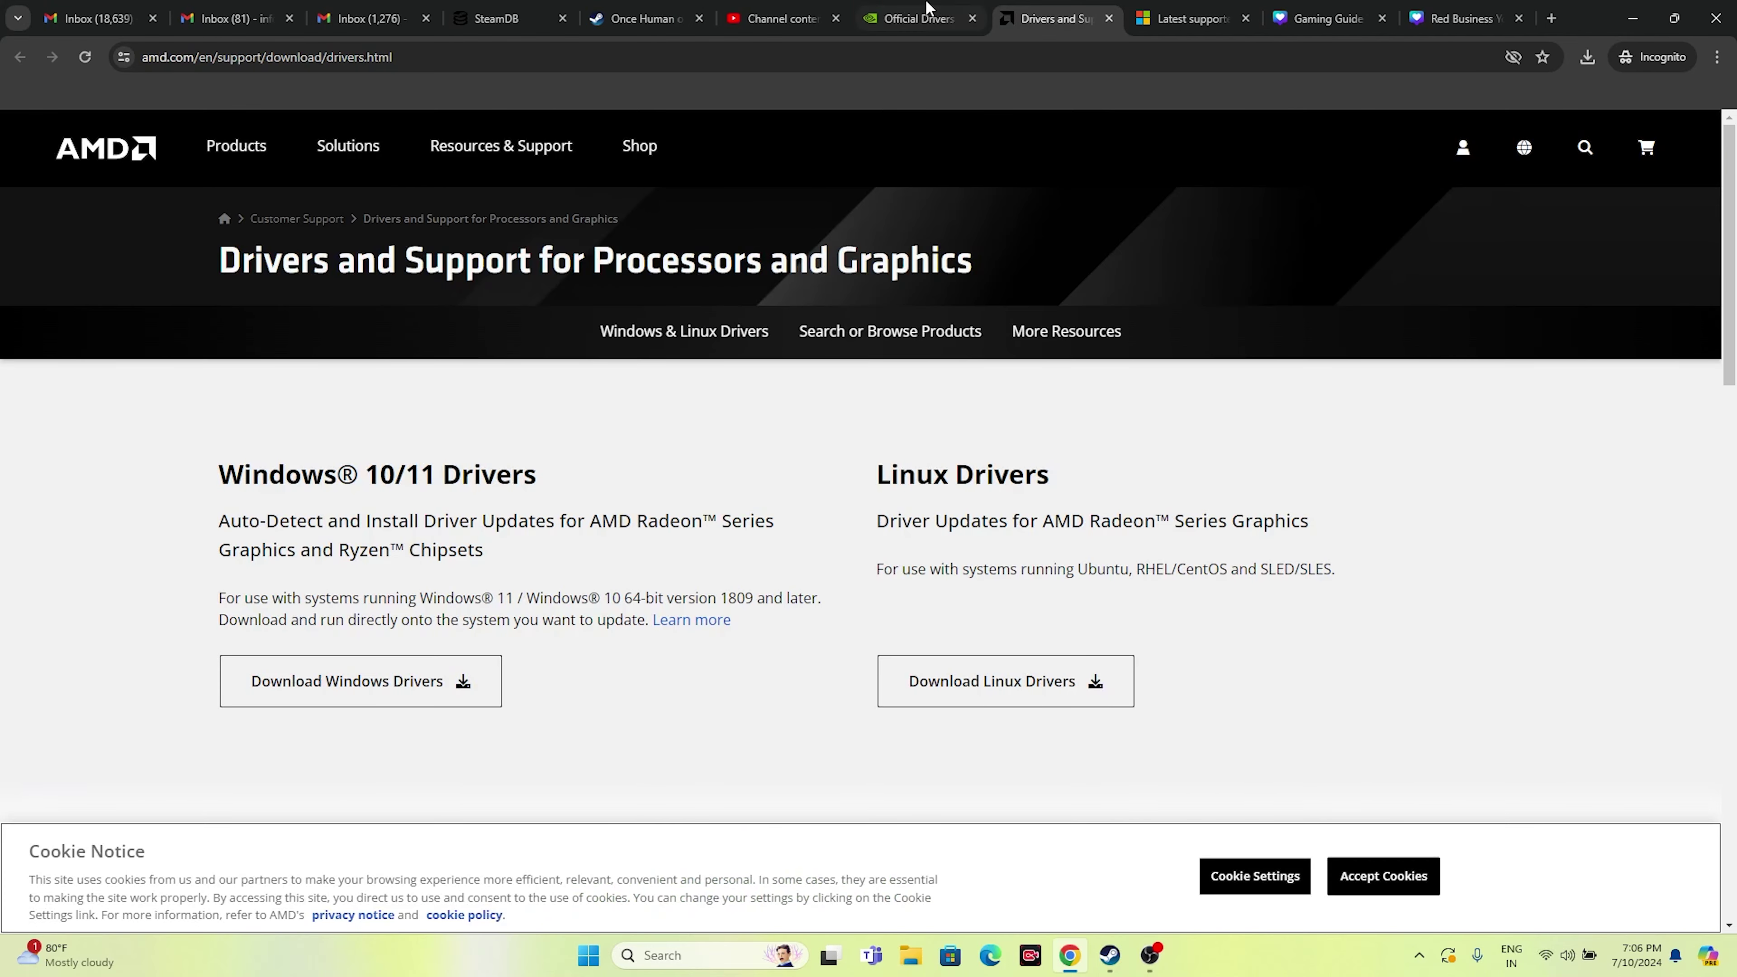
pyautogui.click(923, 12)
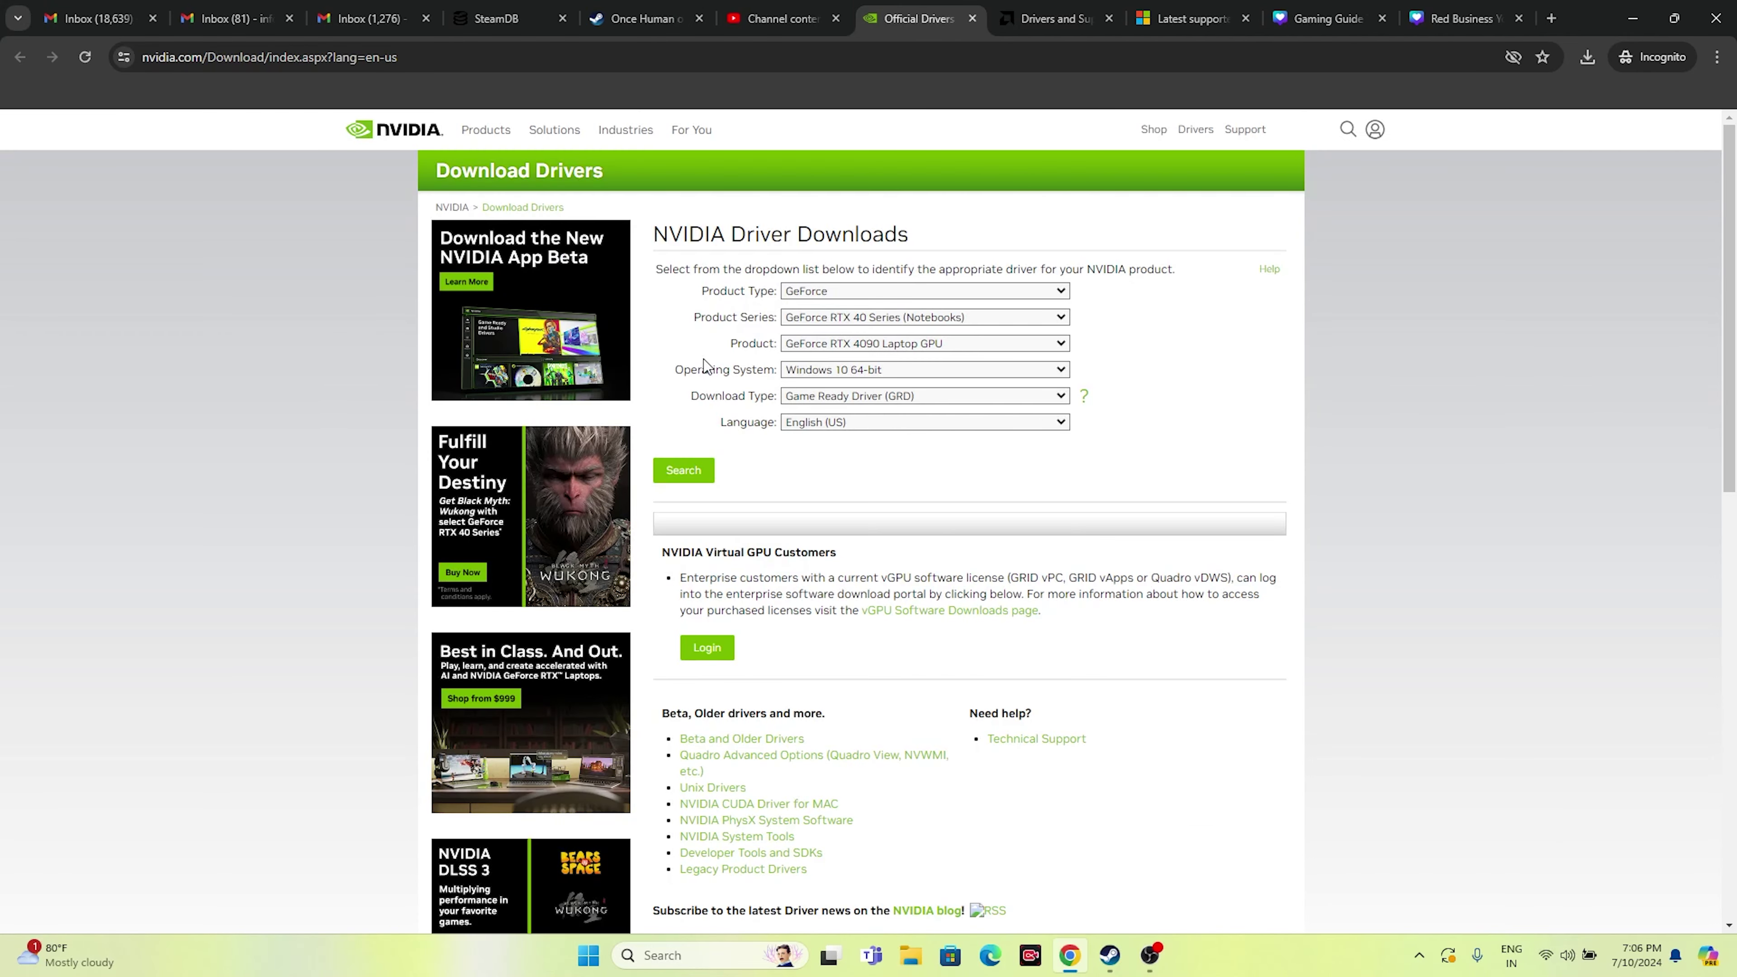
# - Set the driver search to product type TITAN, product NVIDIA TITAN RTX and operating system Windows 11
pyautogui.click(821, 294)
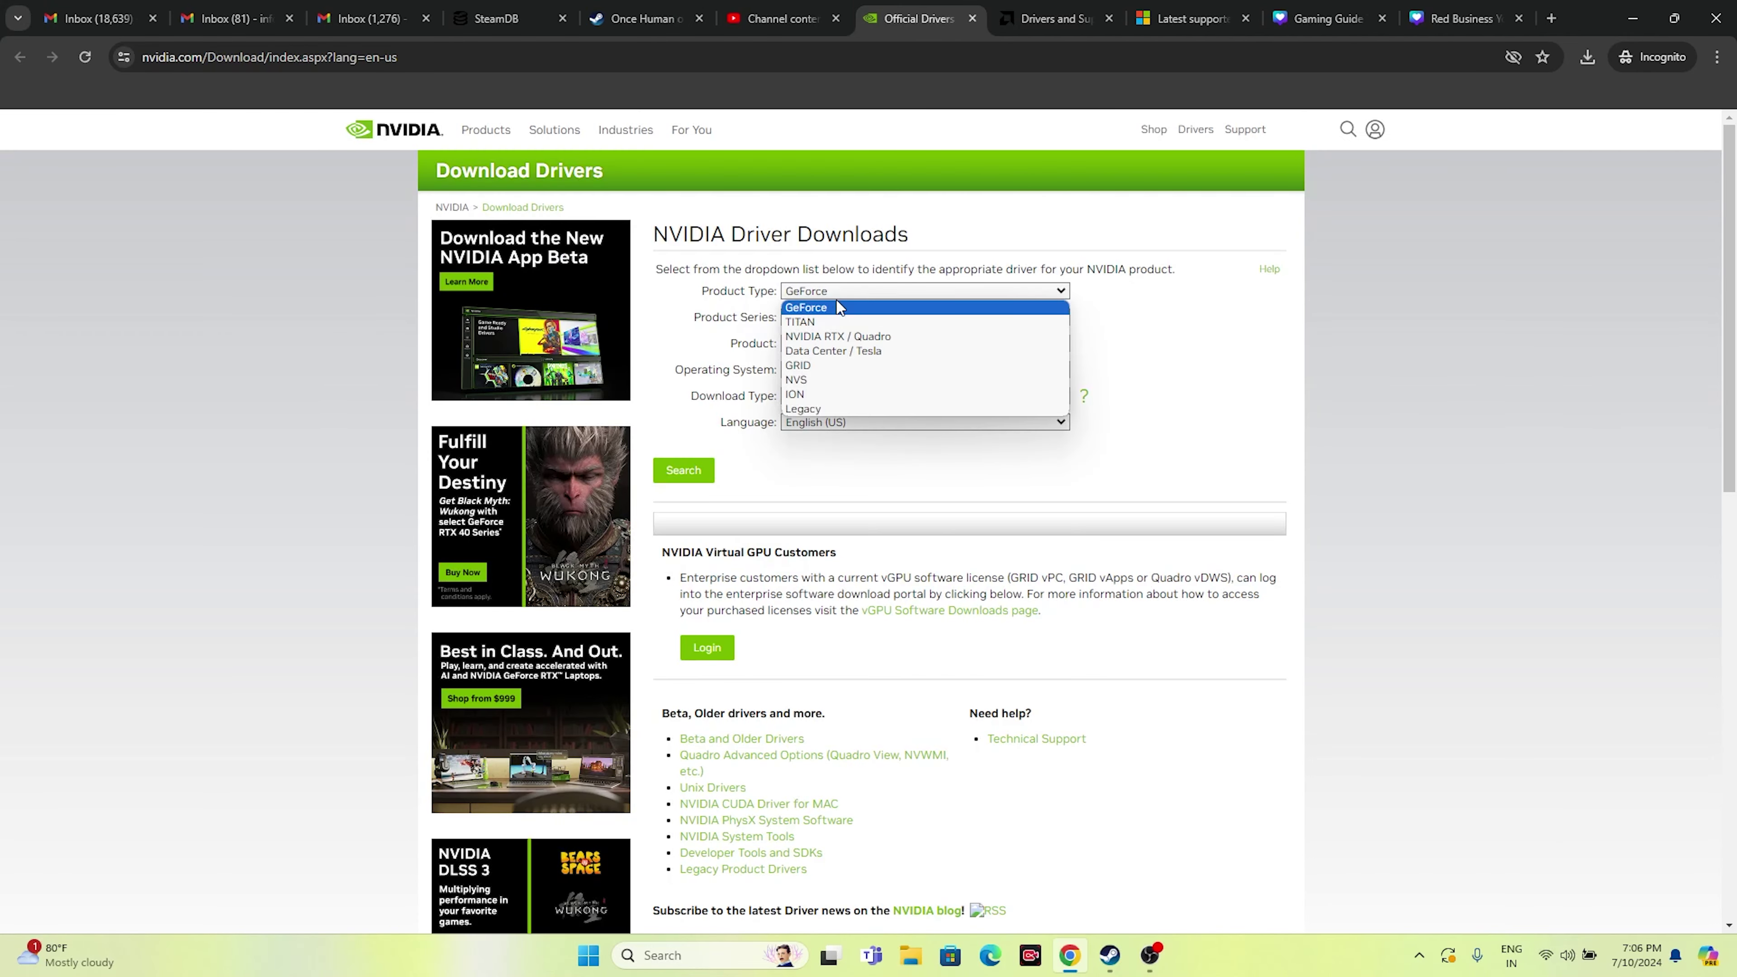
pyautogui.click(910, 322)
pyautogui.click(851, 345)
pyautogui.click(859, 359)
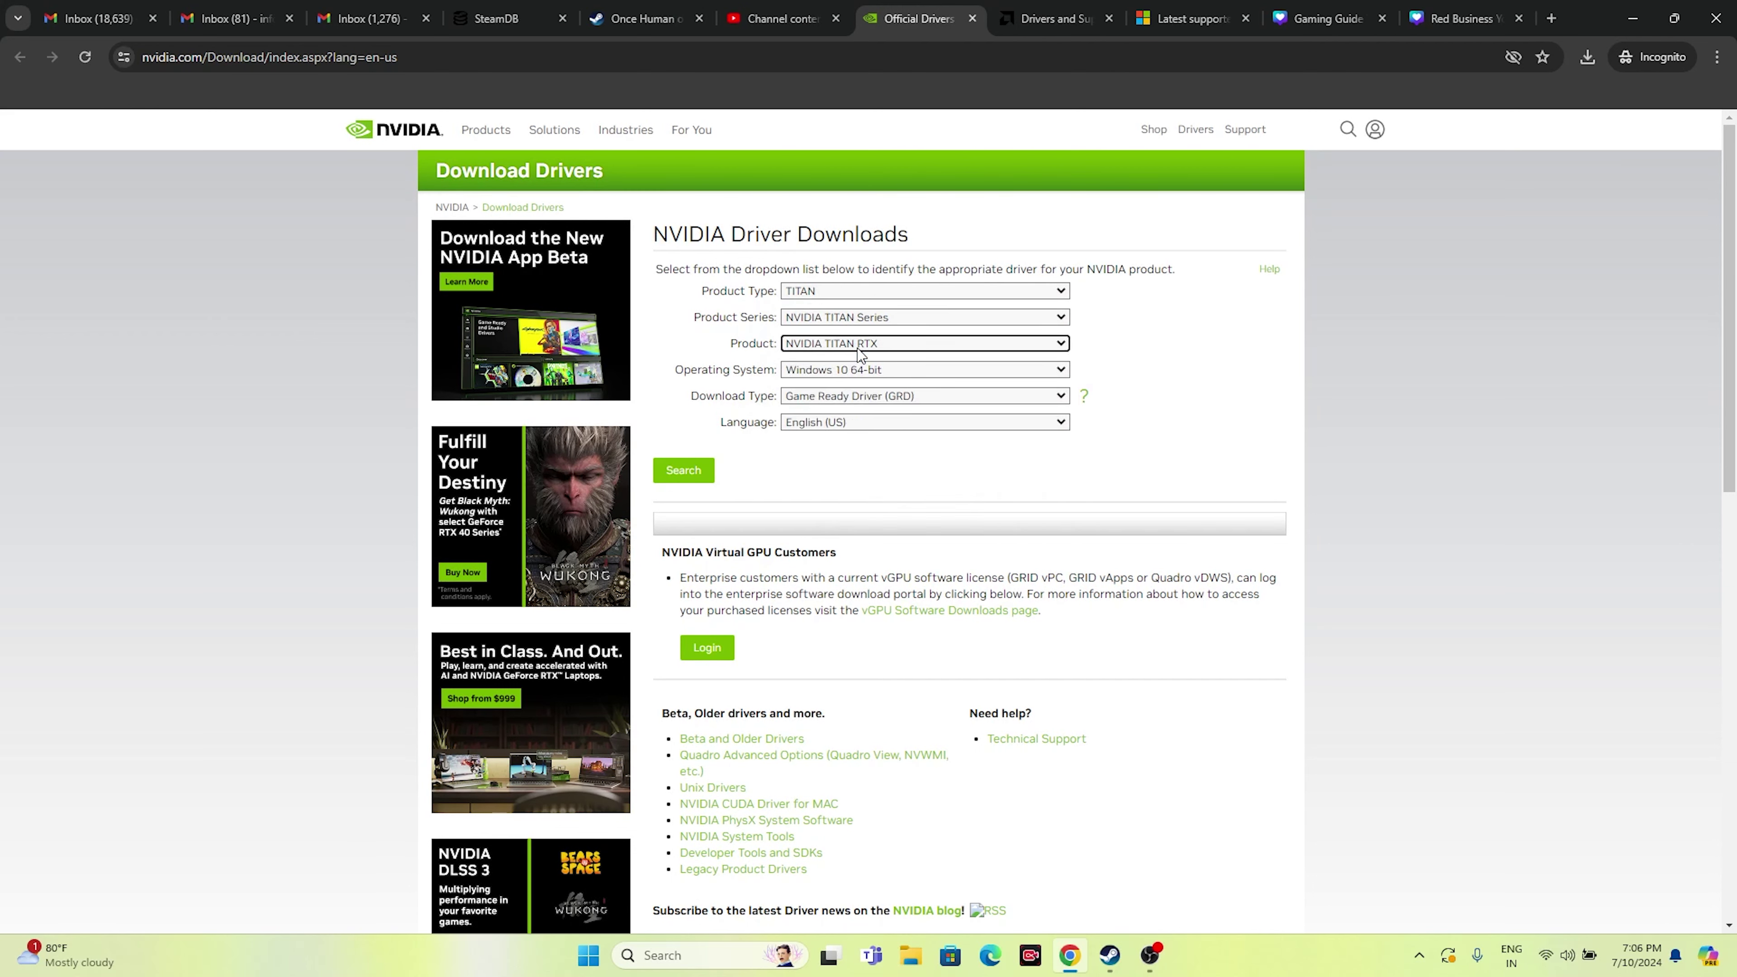
pyautogui.click(847, 370)
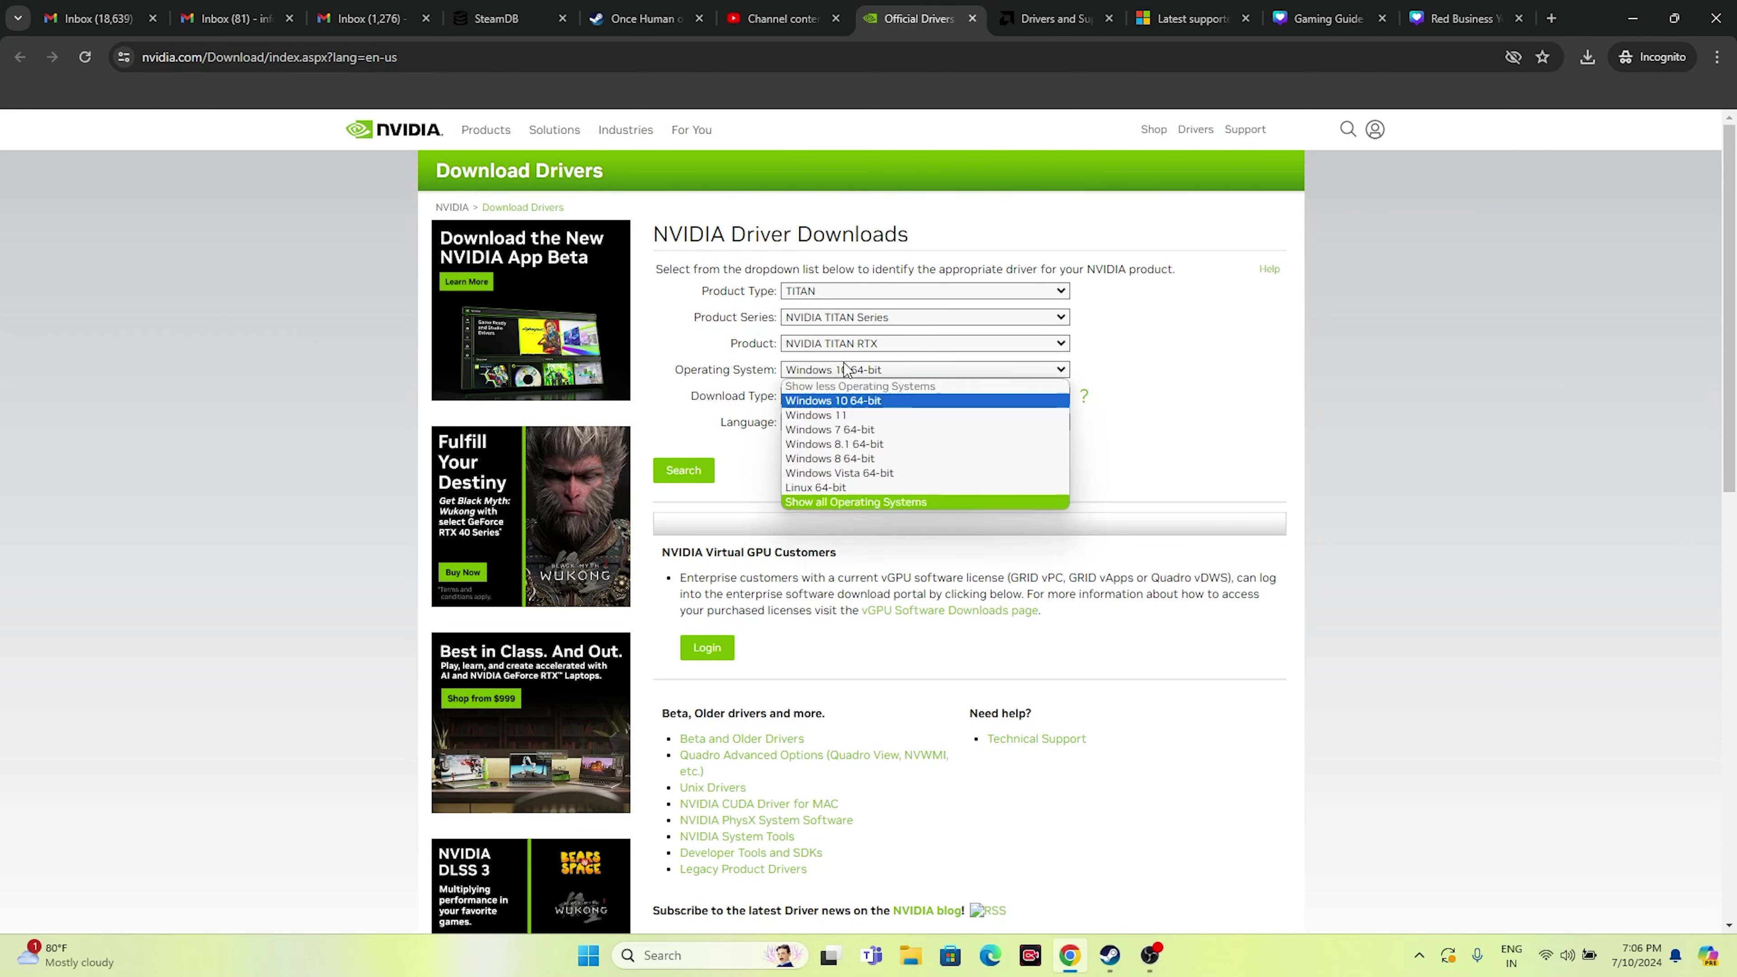
pyautogui.click(847, 415)
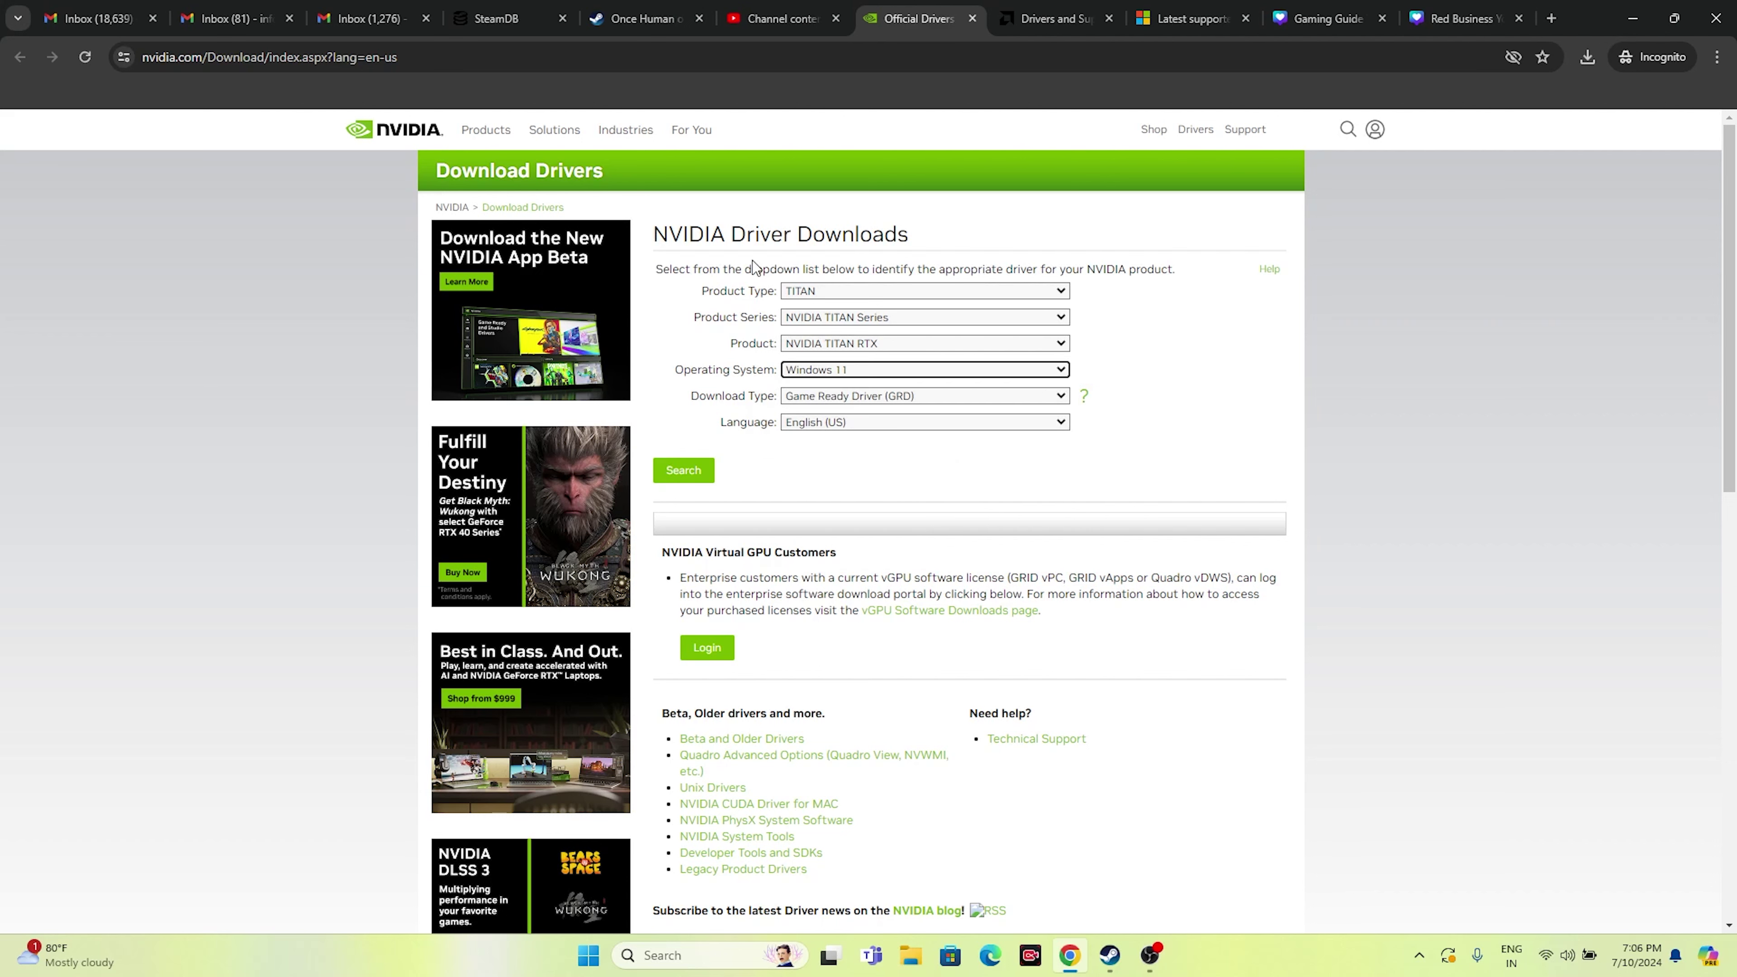
# - Return the product type to GeForce and search for the GeForce RTX 4090 Laptop GPU driver
pyautogui.click(820, 291)
pyautogui.click(836, 337)
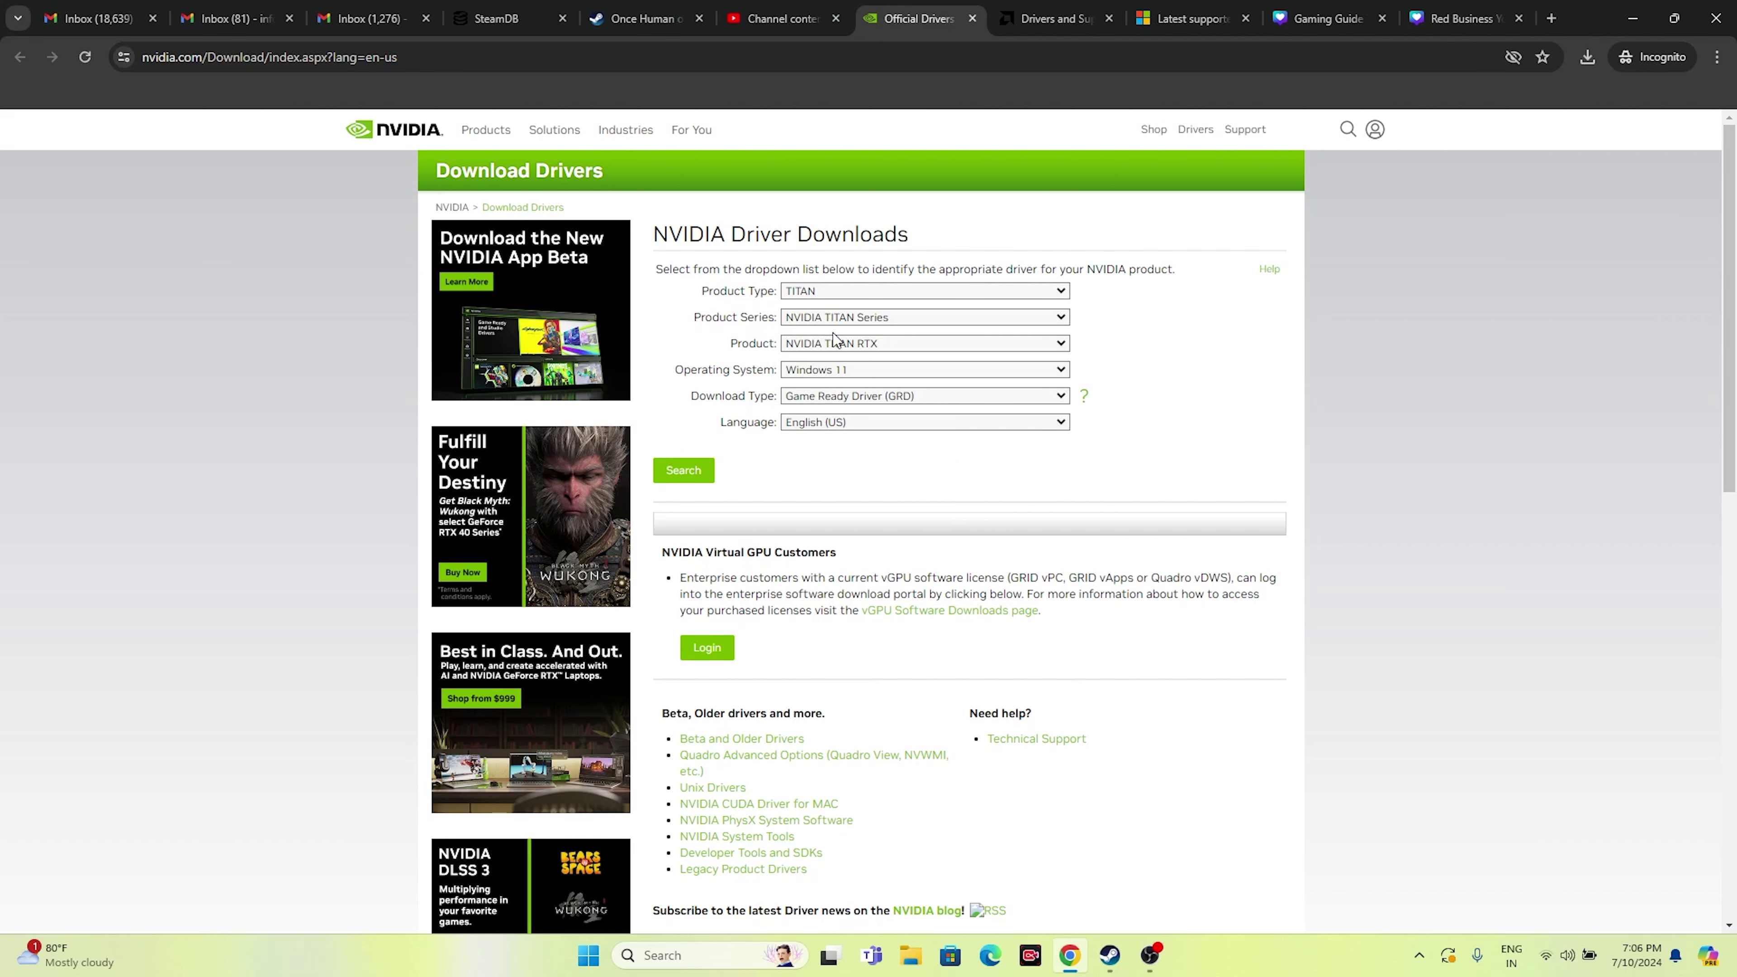
pyautogui.click(823, 291)
pyautogui.click(828, 309)
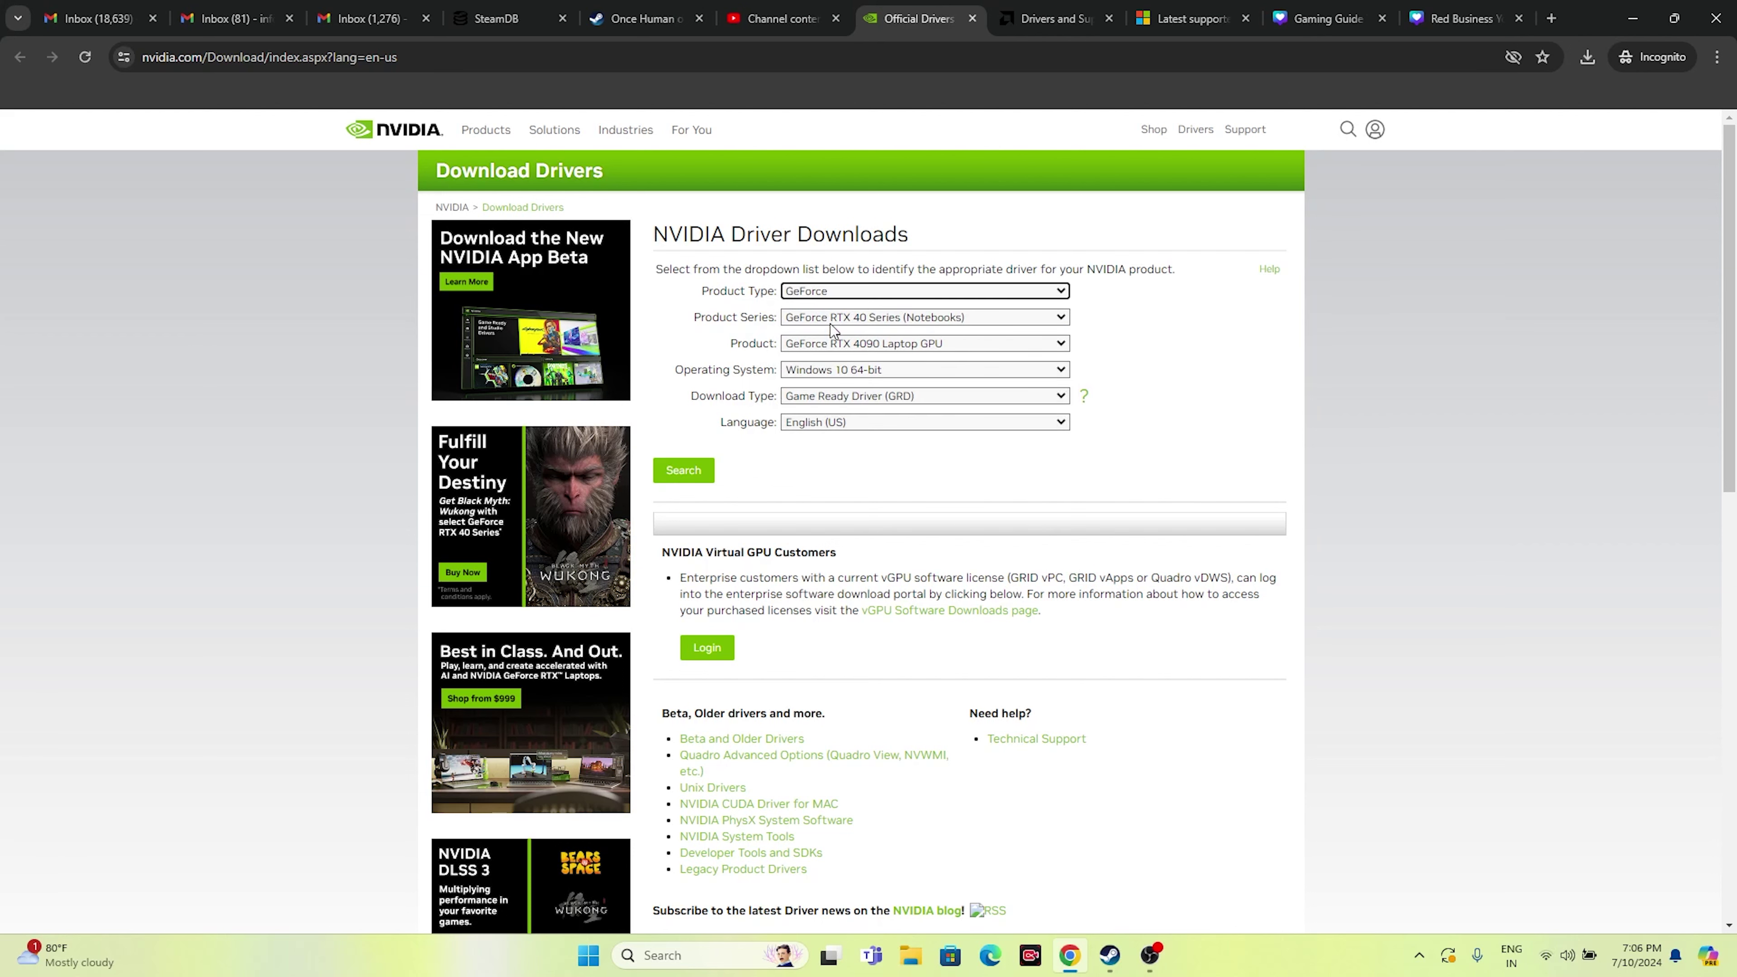
pyautogui.click(704, 482)
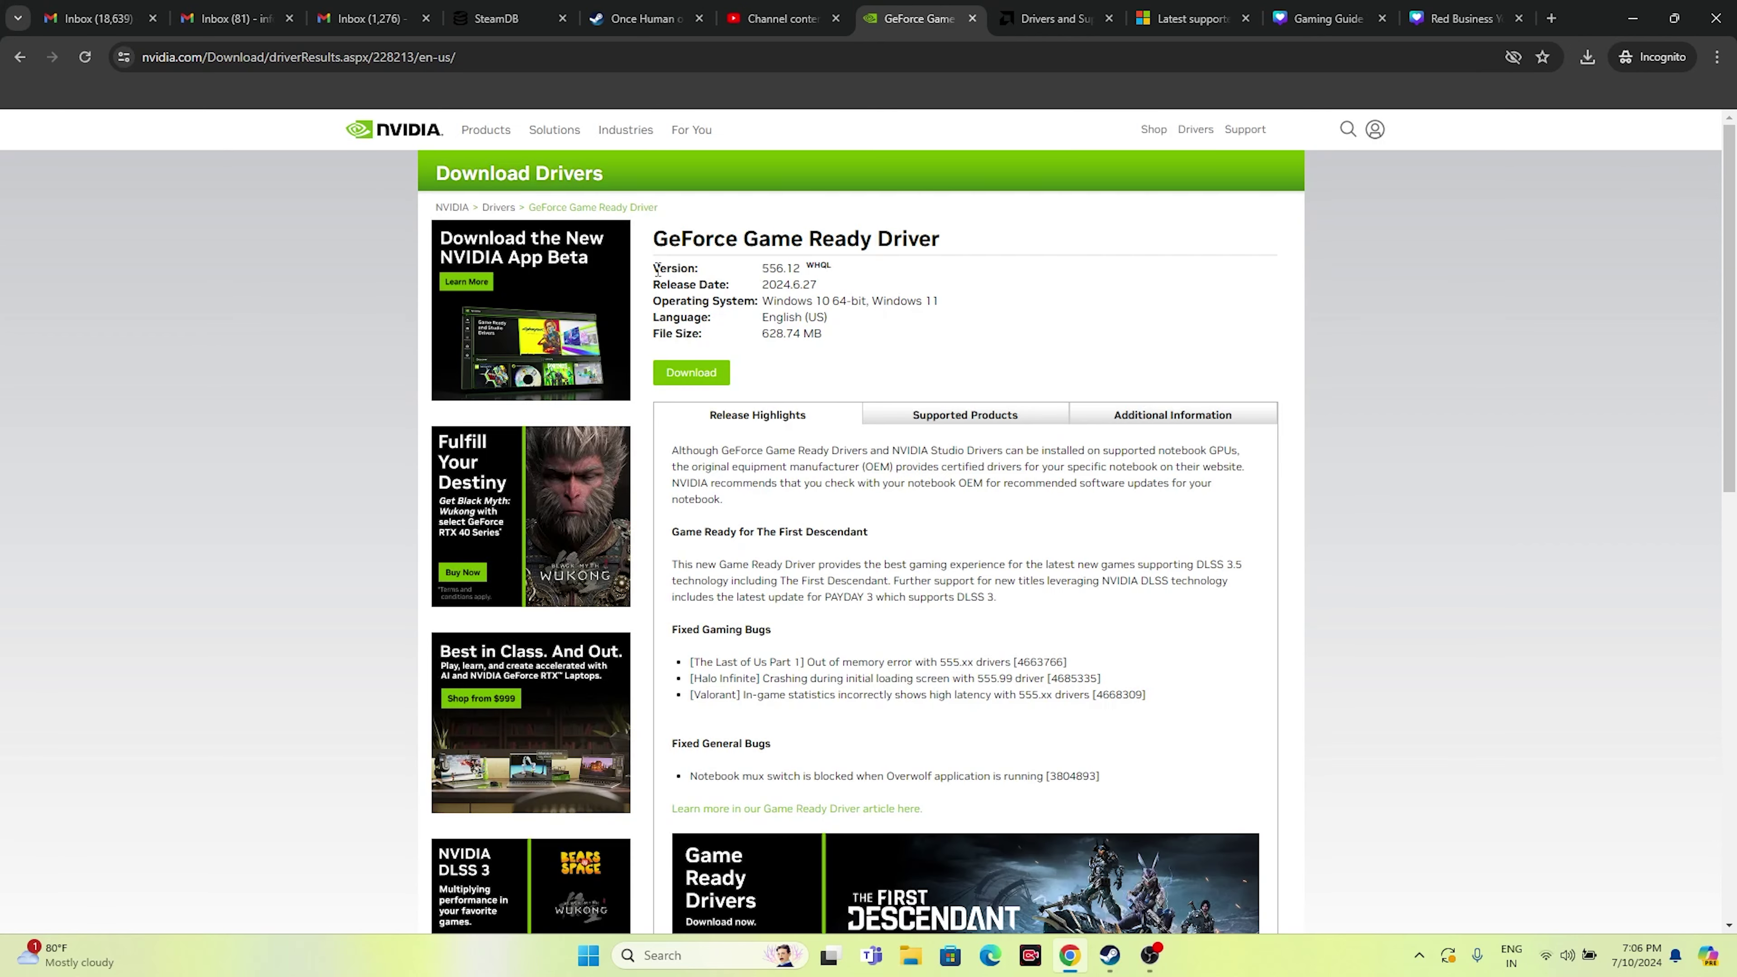
# - Examine the GeForce Game Ready Driver's version, release date, supported operating systems and file size
pyautogui.moveTo(654, 268); pyautogui.dragTo(802, 268)
pyautogui.click(763, 335)
pyautogui.moveTo(763, 334); pyautogui.dragTo(762, 284)
pyautogui.click(847, 325)
pyautogui.click(827, 293)
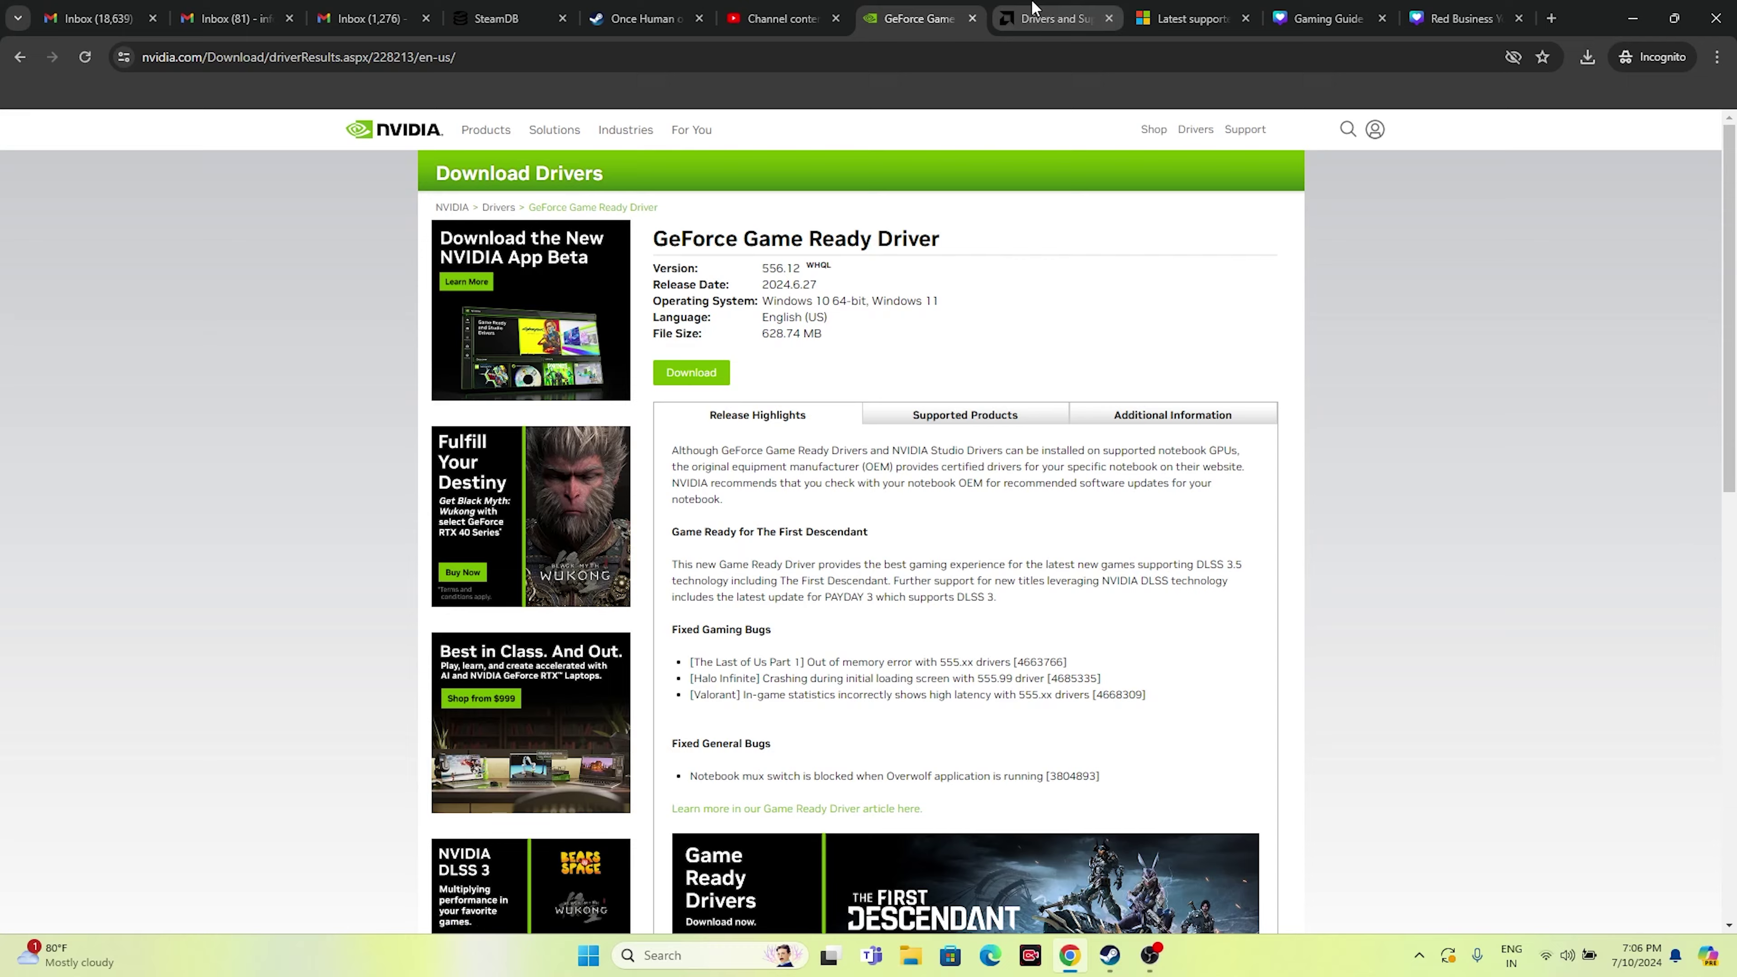
# - On the AMD drivers page, browse to Graphics, Radeon RX, Radeon RX 7000 Series and submit the selection
pyautogui.click(1057, 19)
pyautogui.scroll(-6, 532, 640)
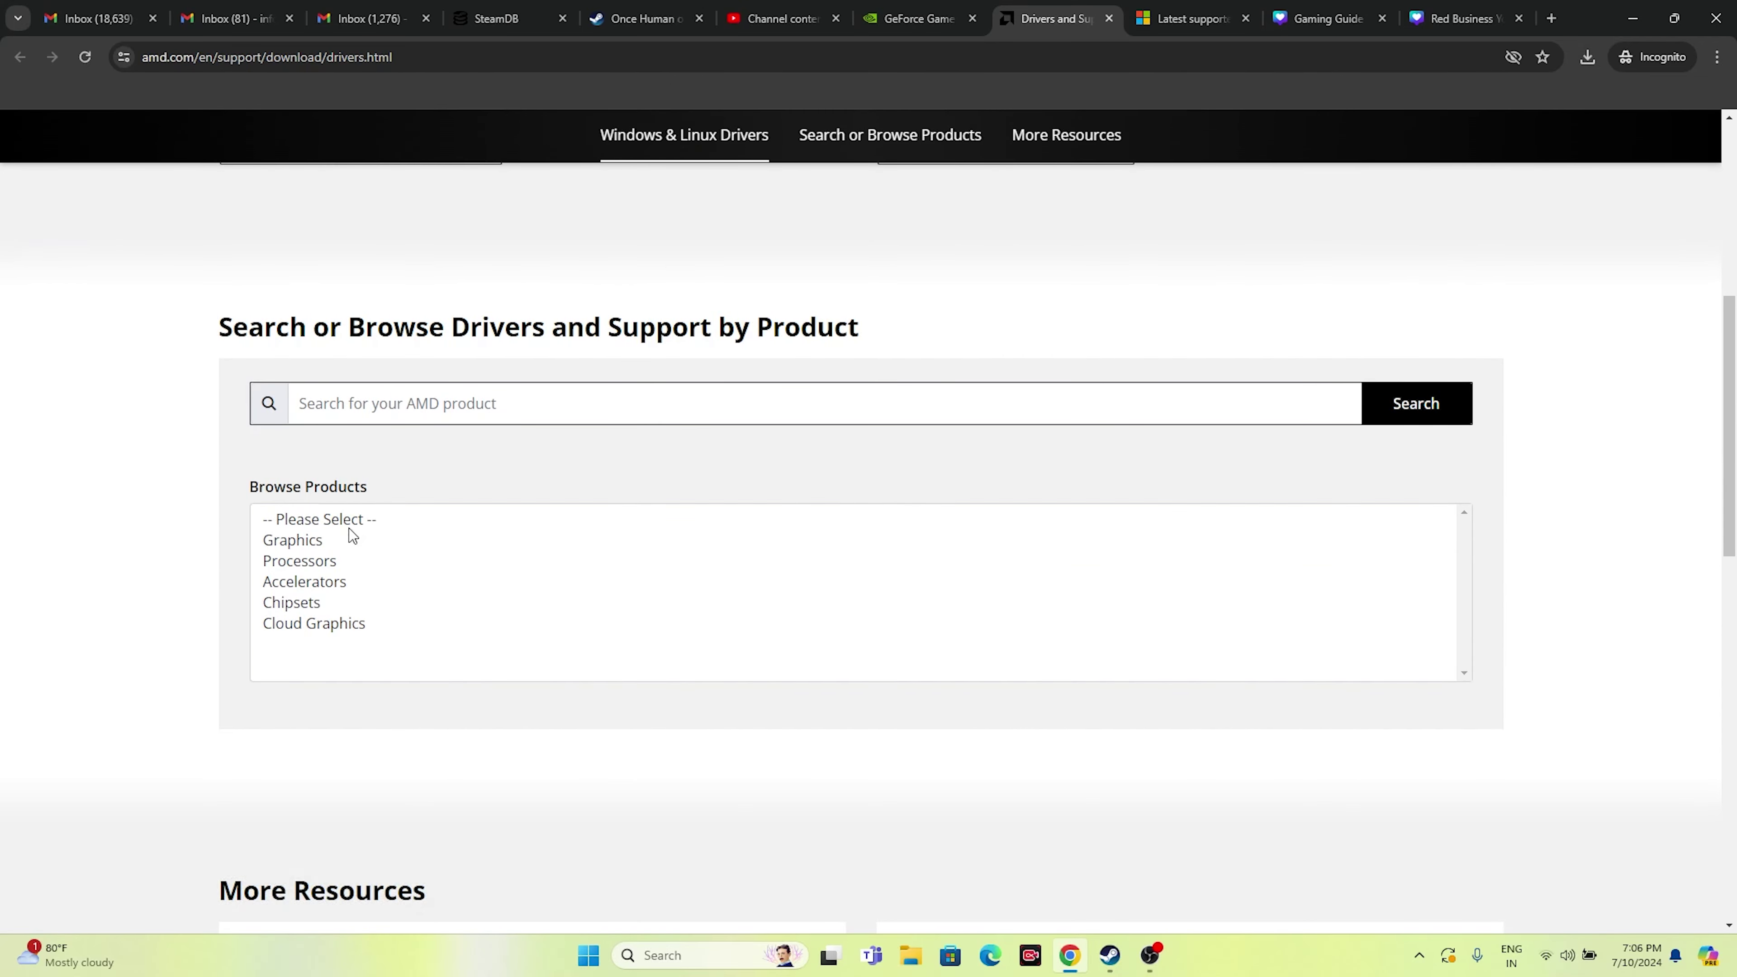
pyautogui.click(338, 539)
pyautogui.scroll(-4, 690, 415)
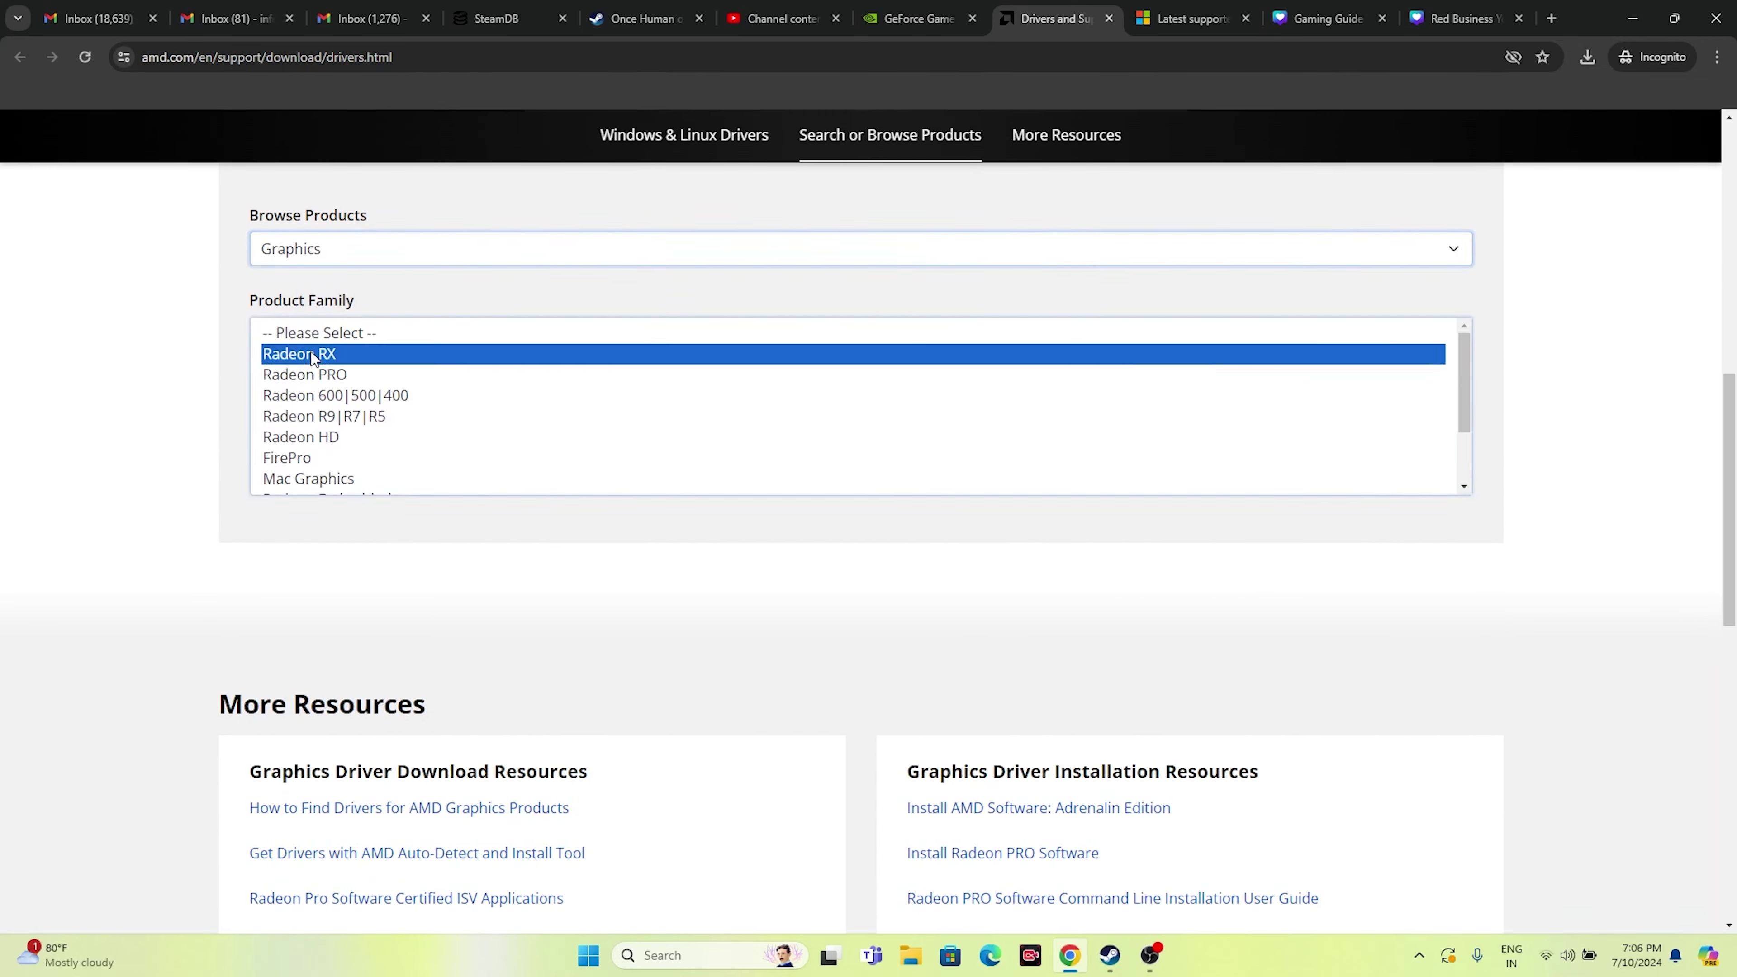
pyautogui.click(310, 354)
pyautogui.click(414, 446)
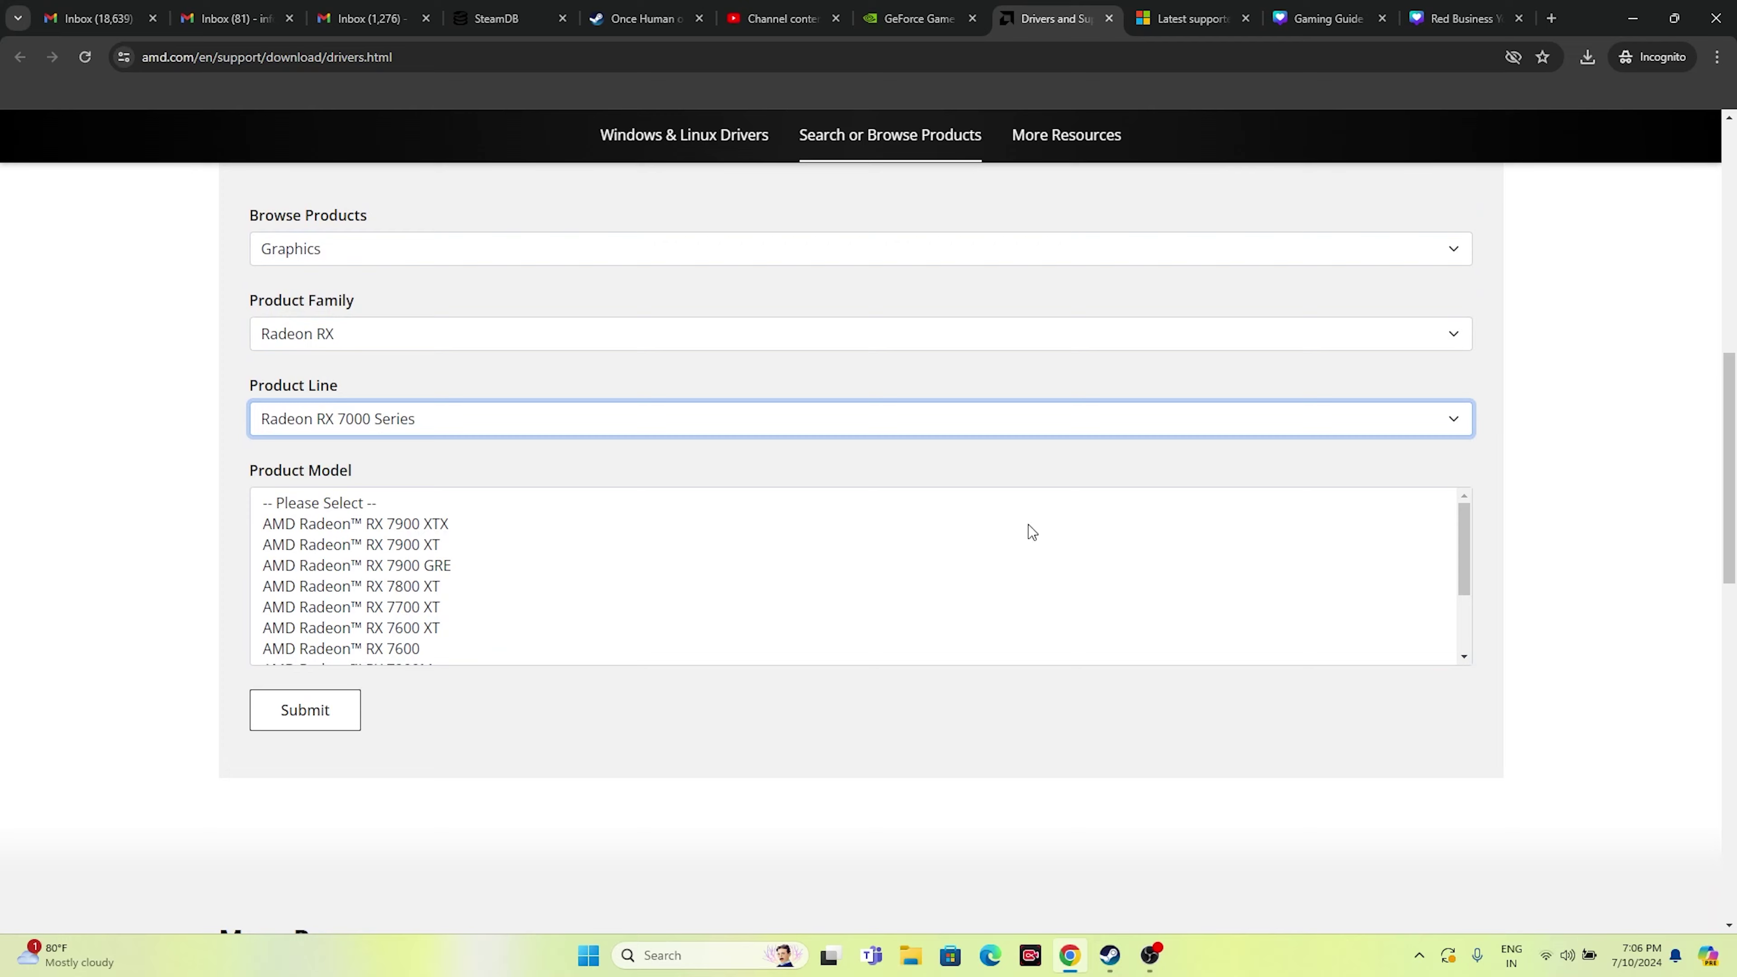
pyautogui.click(329, 708)
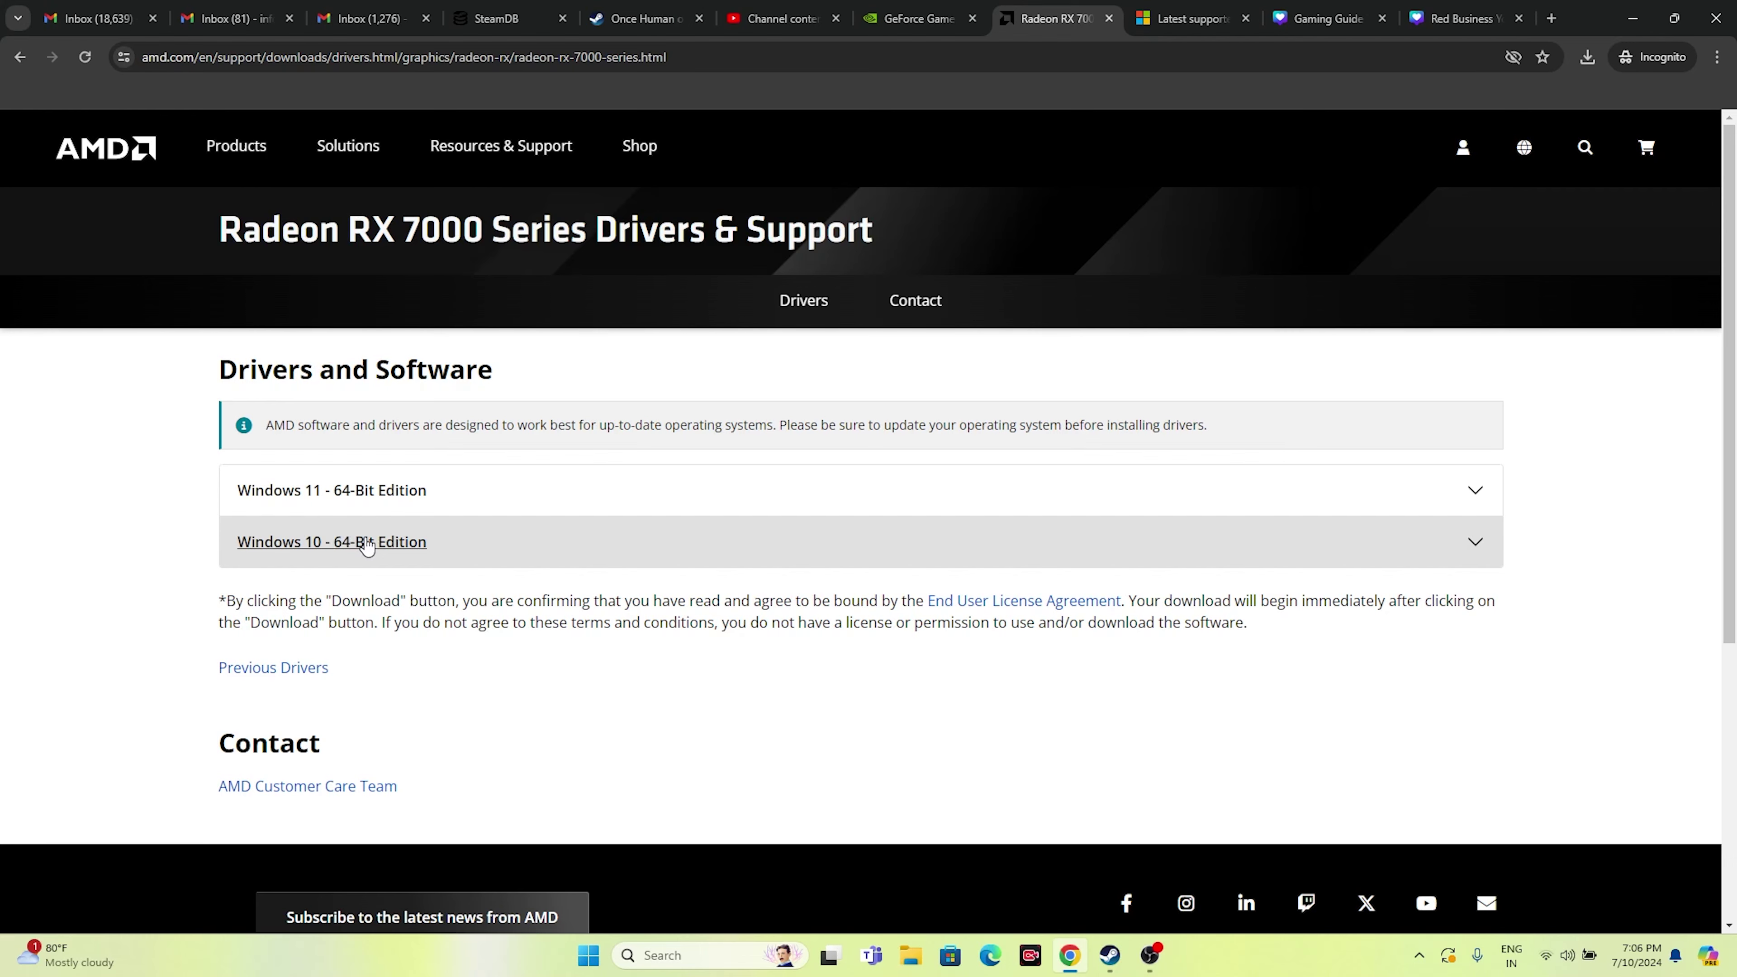
# - View the latest Microsoft Visual C++ Redistributable download page and minimize Chrome to return to Steam
pyautogui.click(1169, 18)
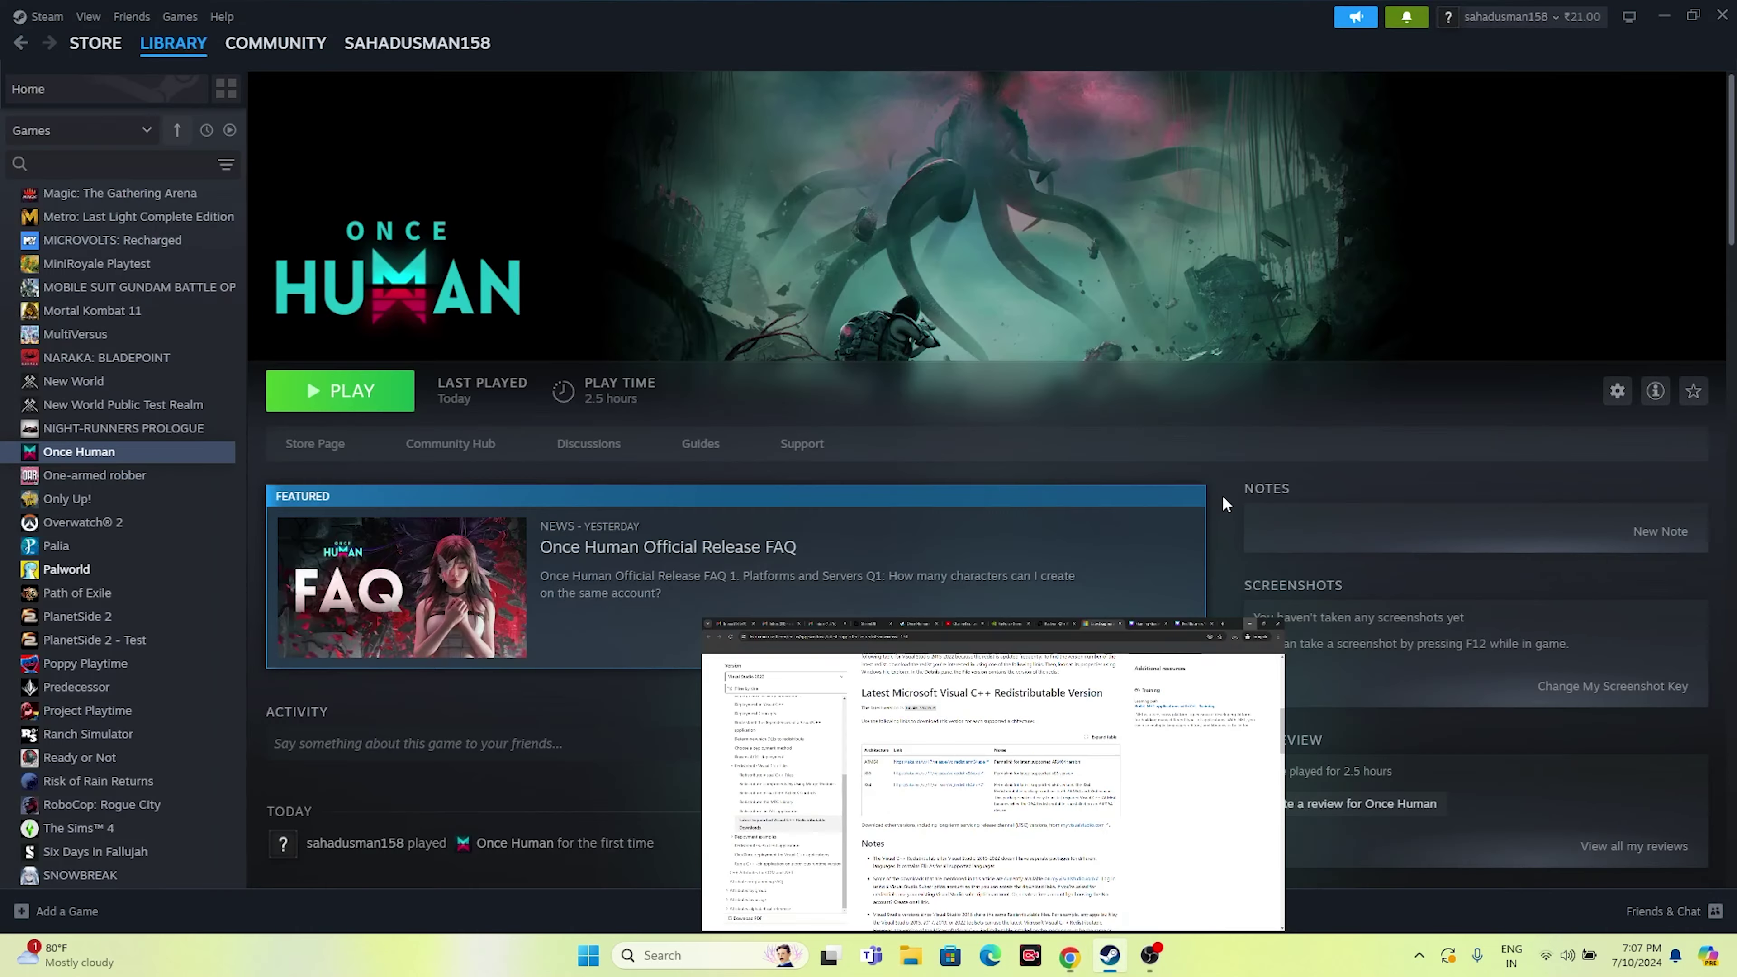
pyautogui.click(1633, 18)
# - Check the free space on the drives under This PC in File Explorer and close the window
pyautogui.rightClick(103, 453)
pyautogui.moveTo(158, 563)
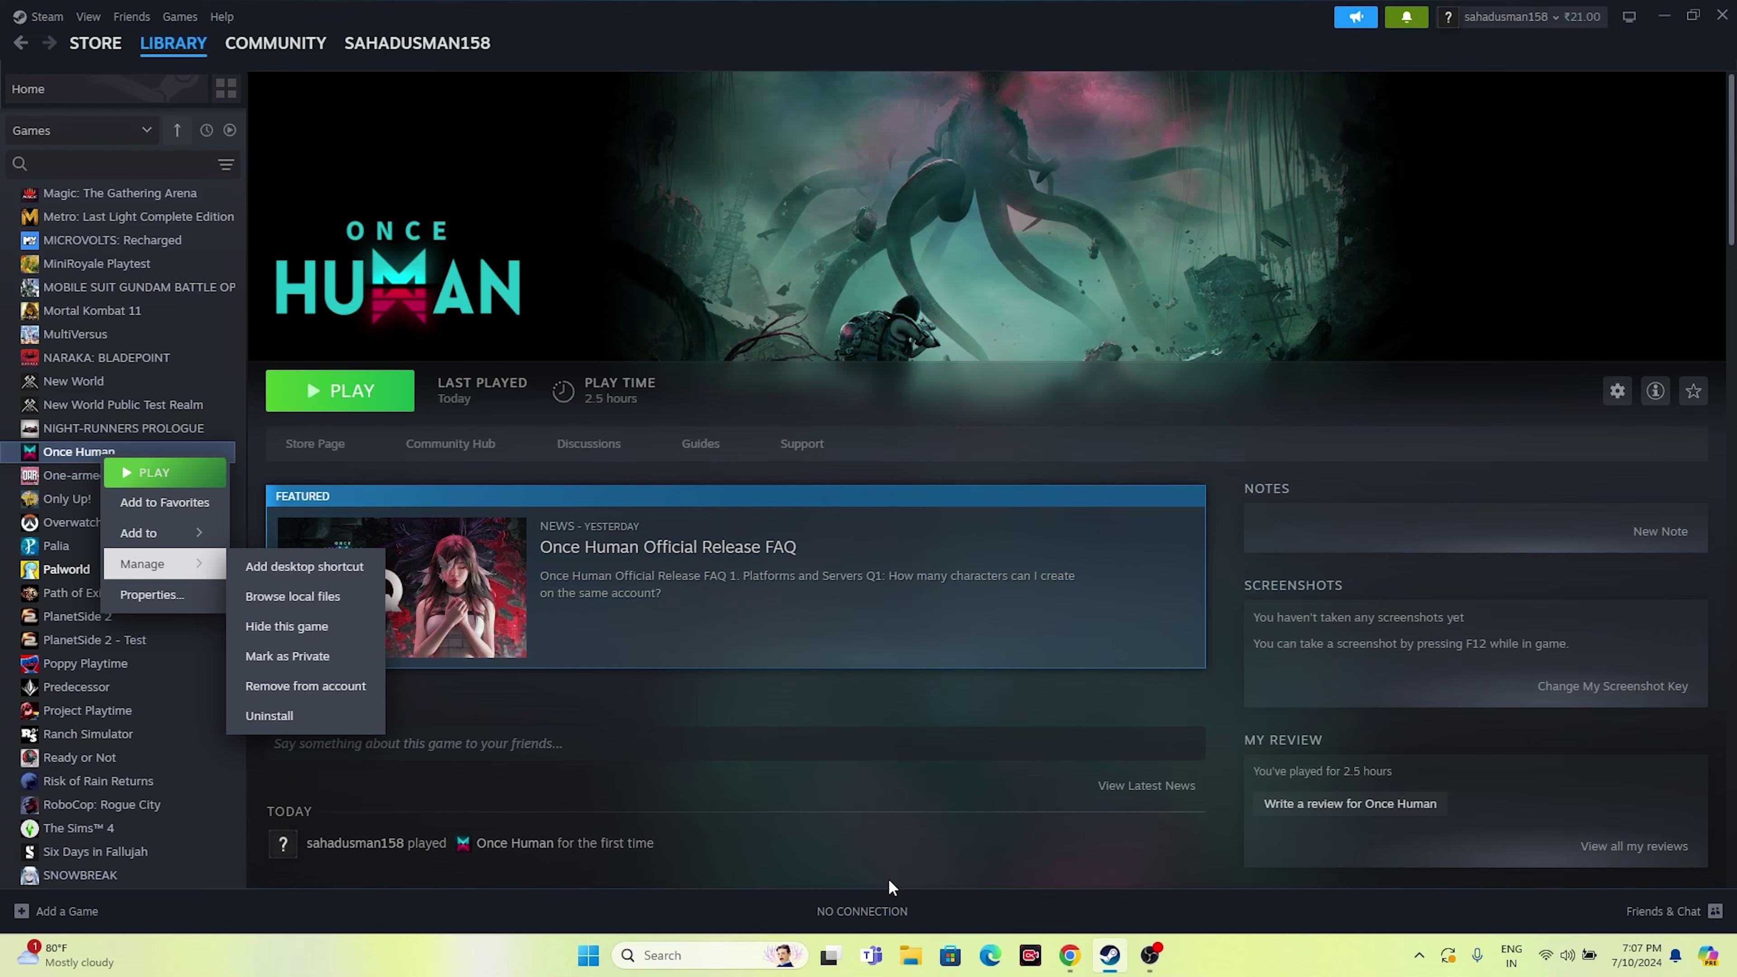
pyautogui.click(910, 956)
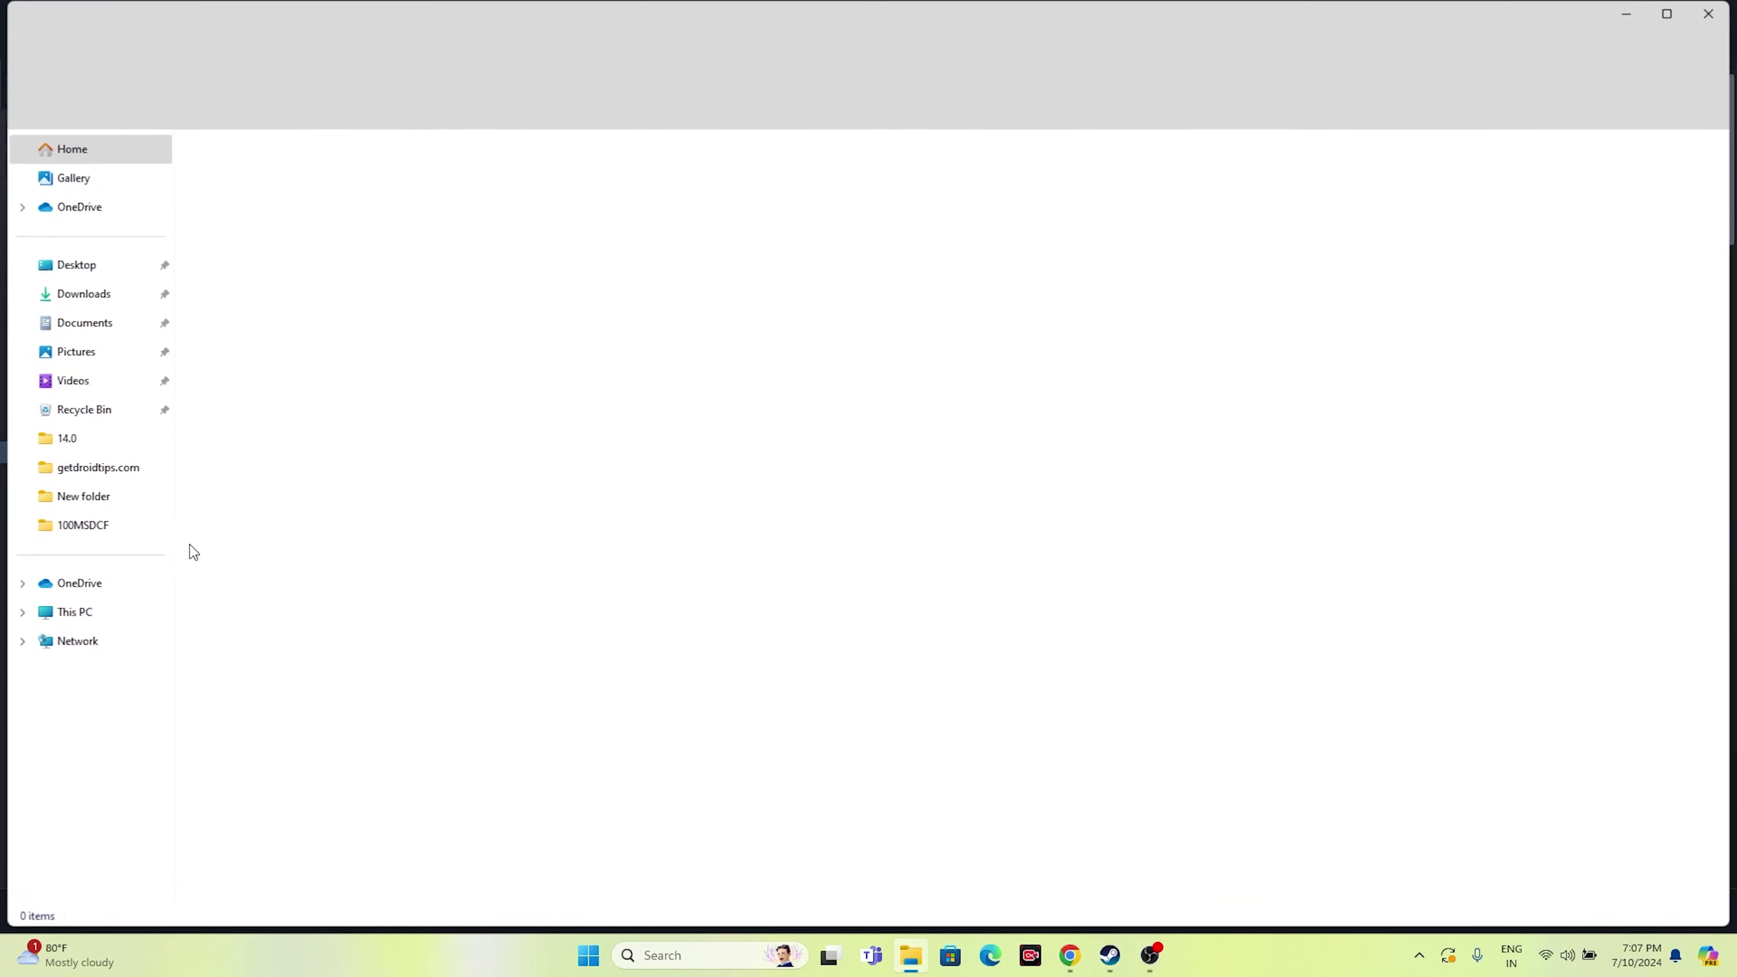
pyautogui.click(75, 612)
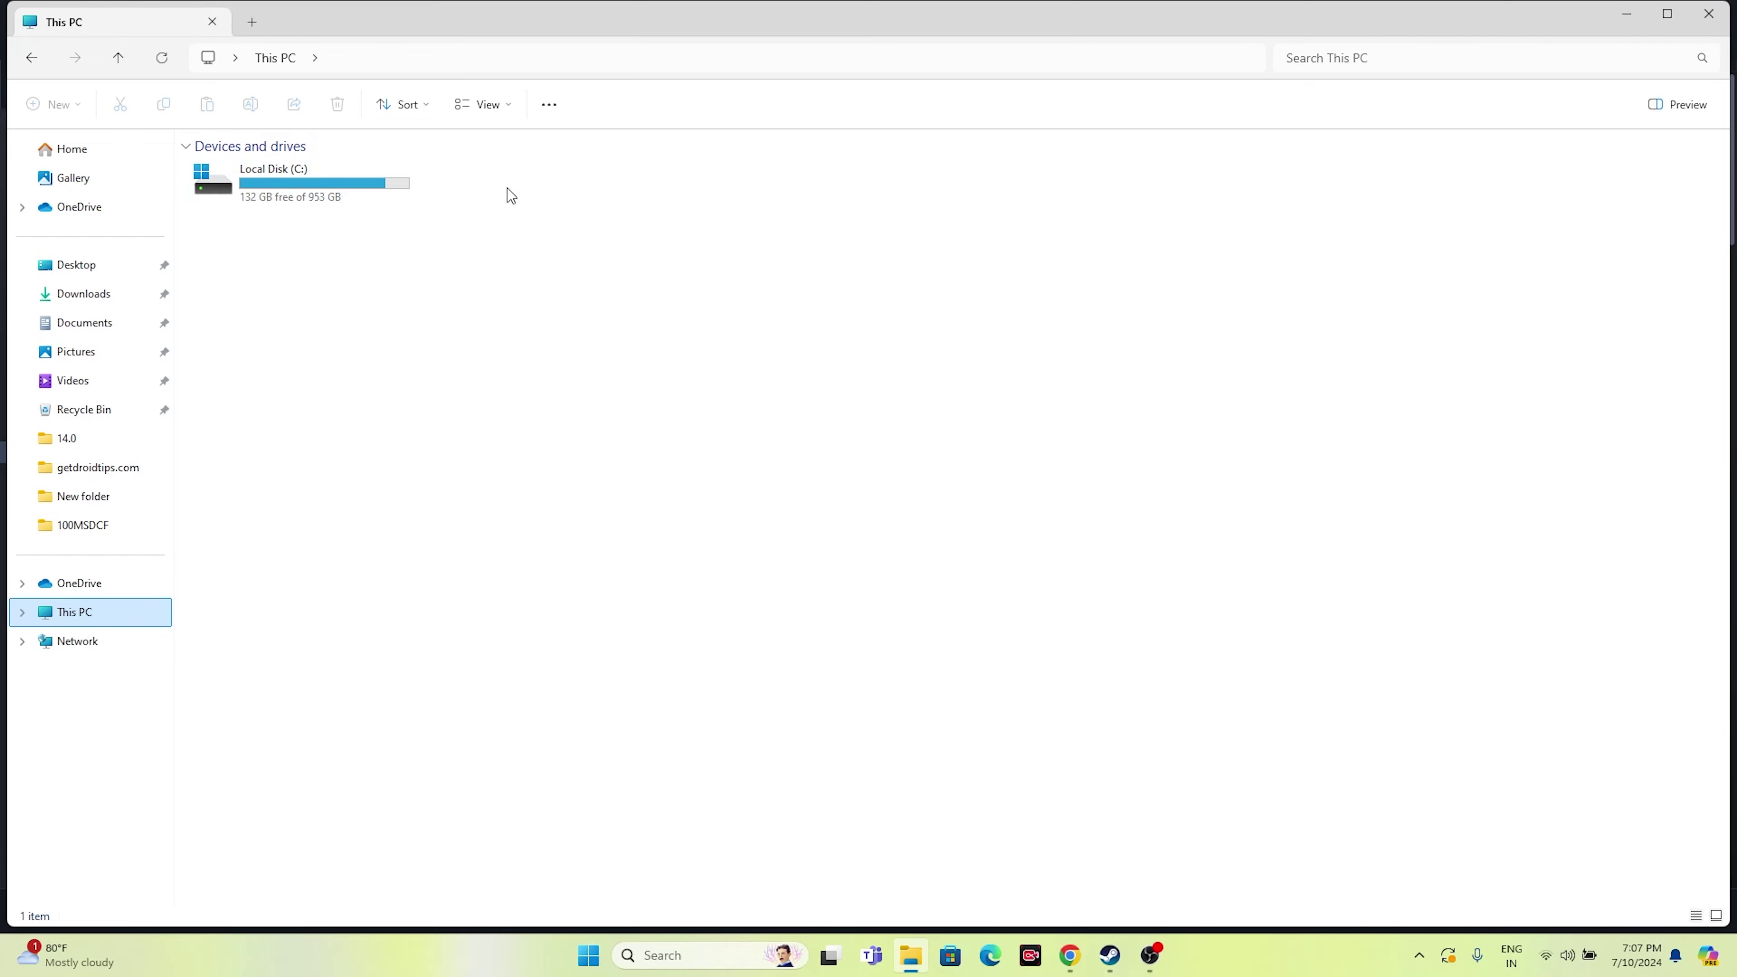
pyautogui.click(1708, 14)
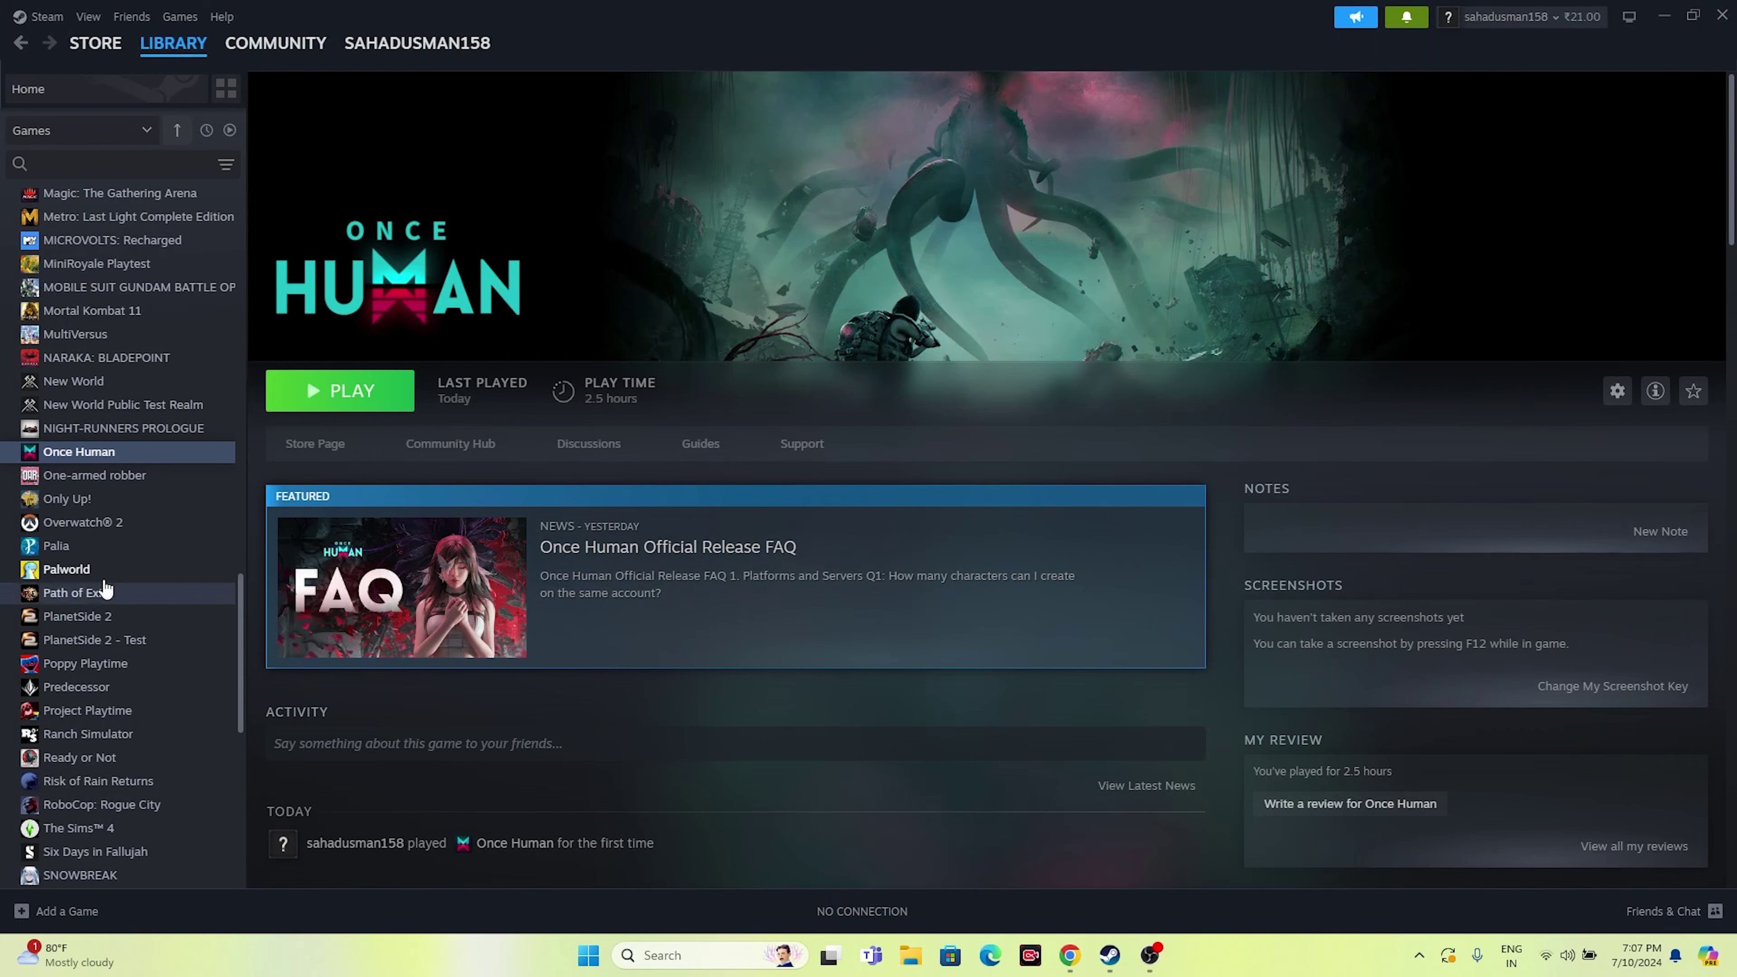
# - Verify the integrity of Once Human's installed game files from its properties
pyautogui.rightClick(118, 454)
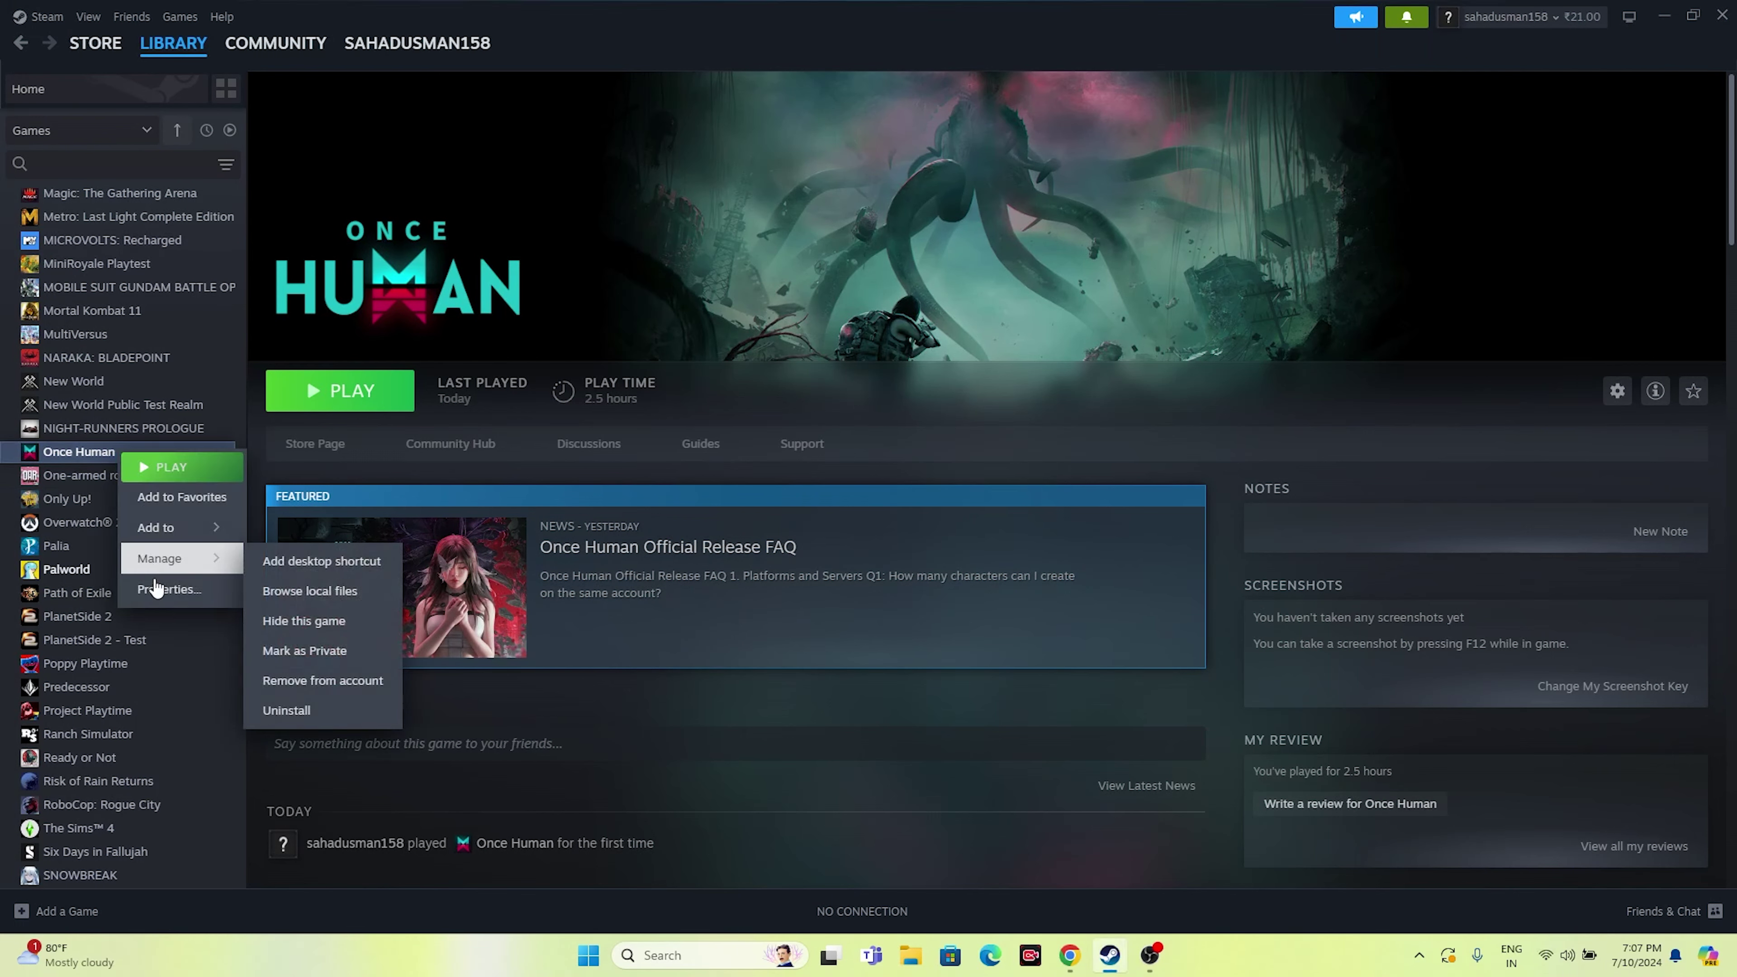
pyautogui.click(158, 589)
pyautogui.click(602, 359)
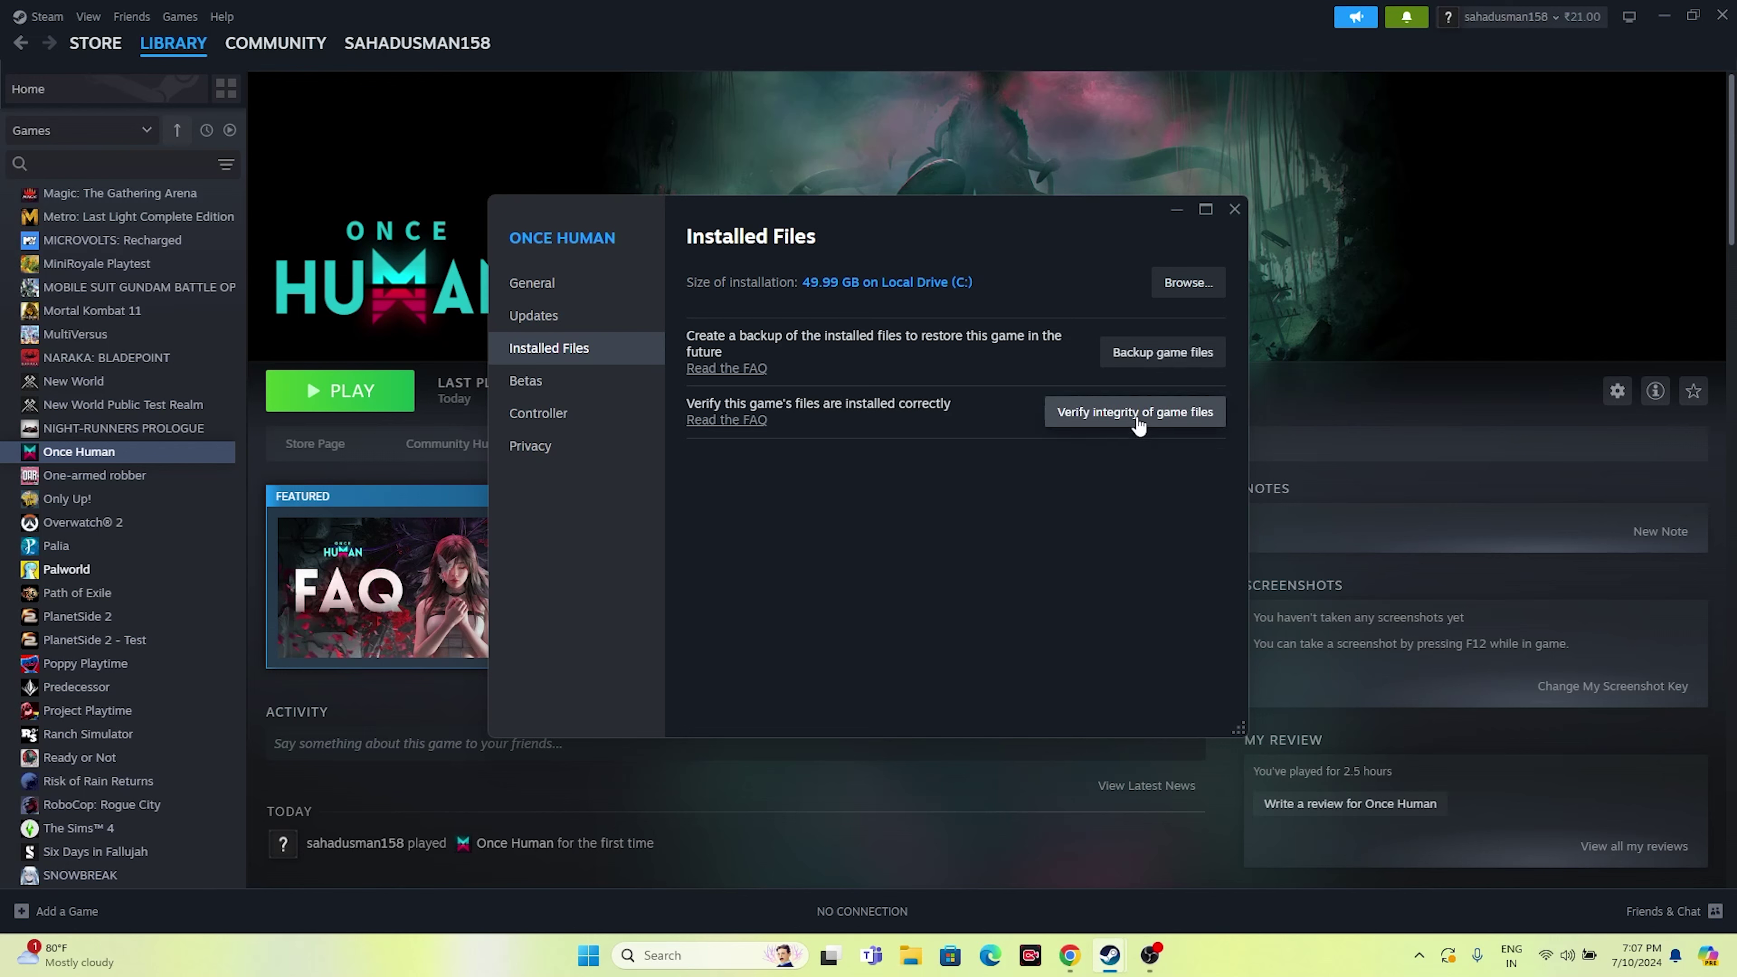
pyautogui.click(1137, 417)
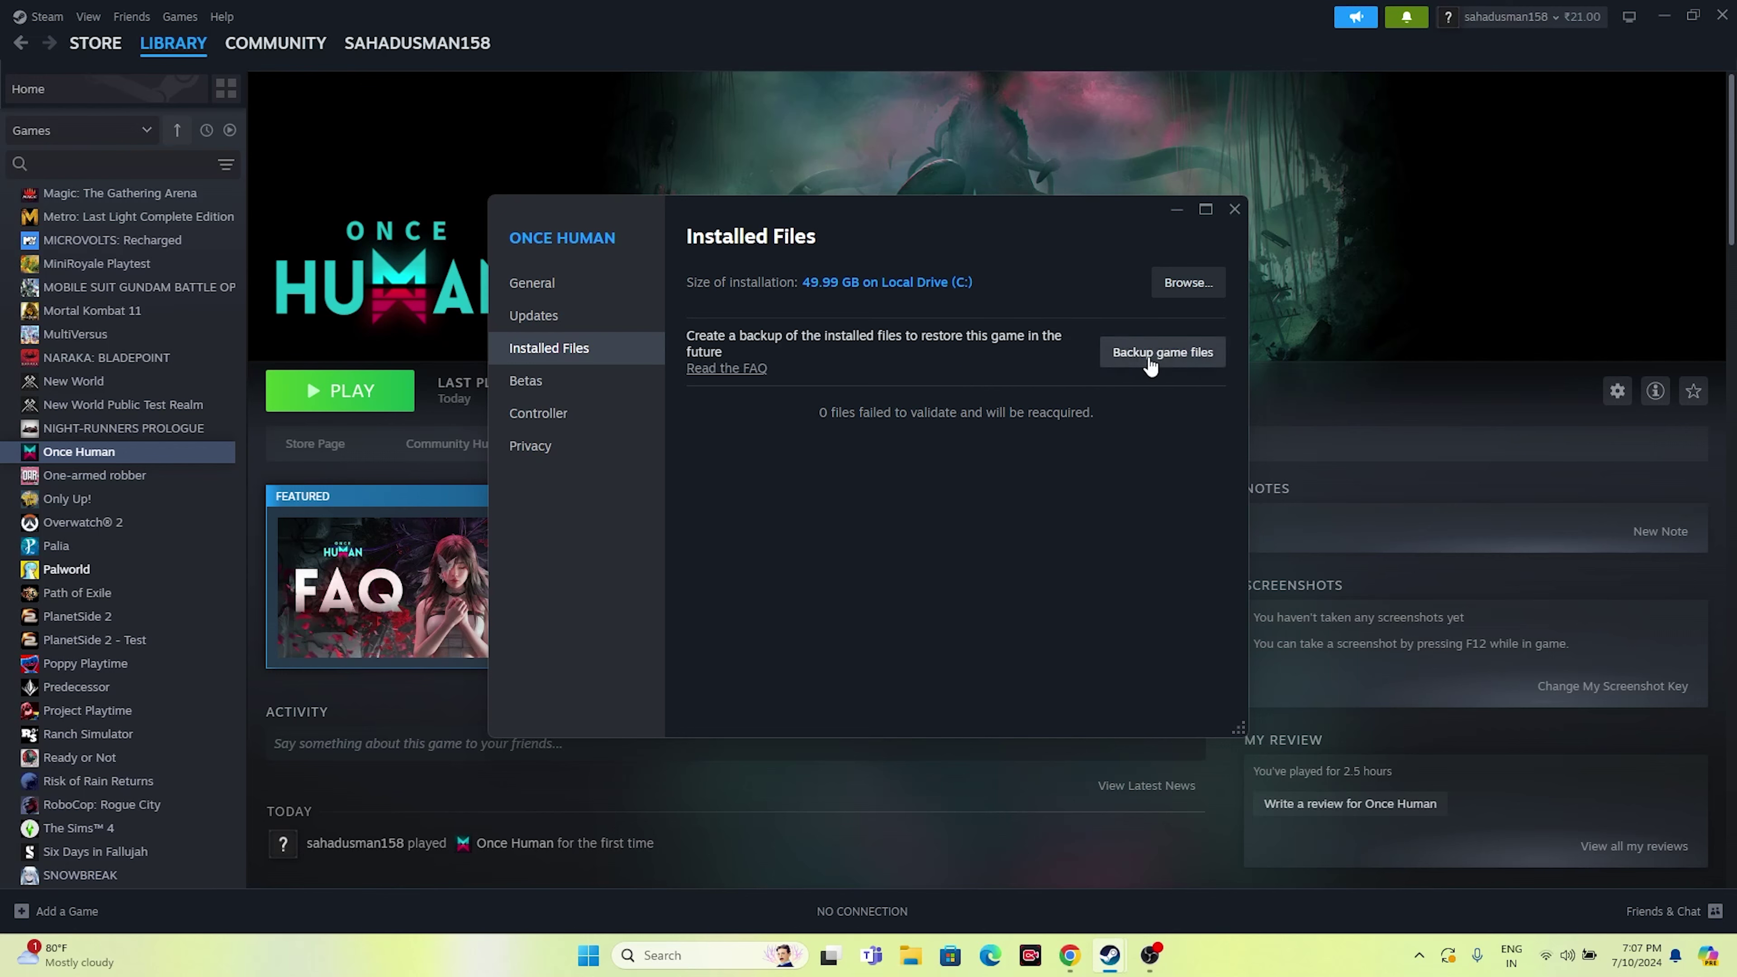
# - Back up the Once Human game files to the Documents folder and close the game's properties
pyautogui.click(1151, 365)
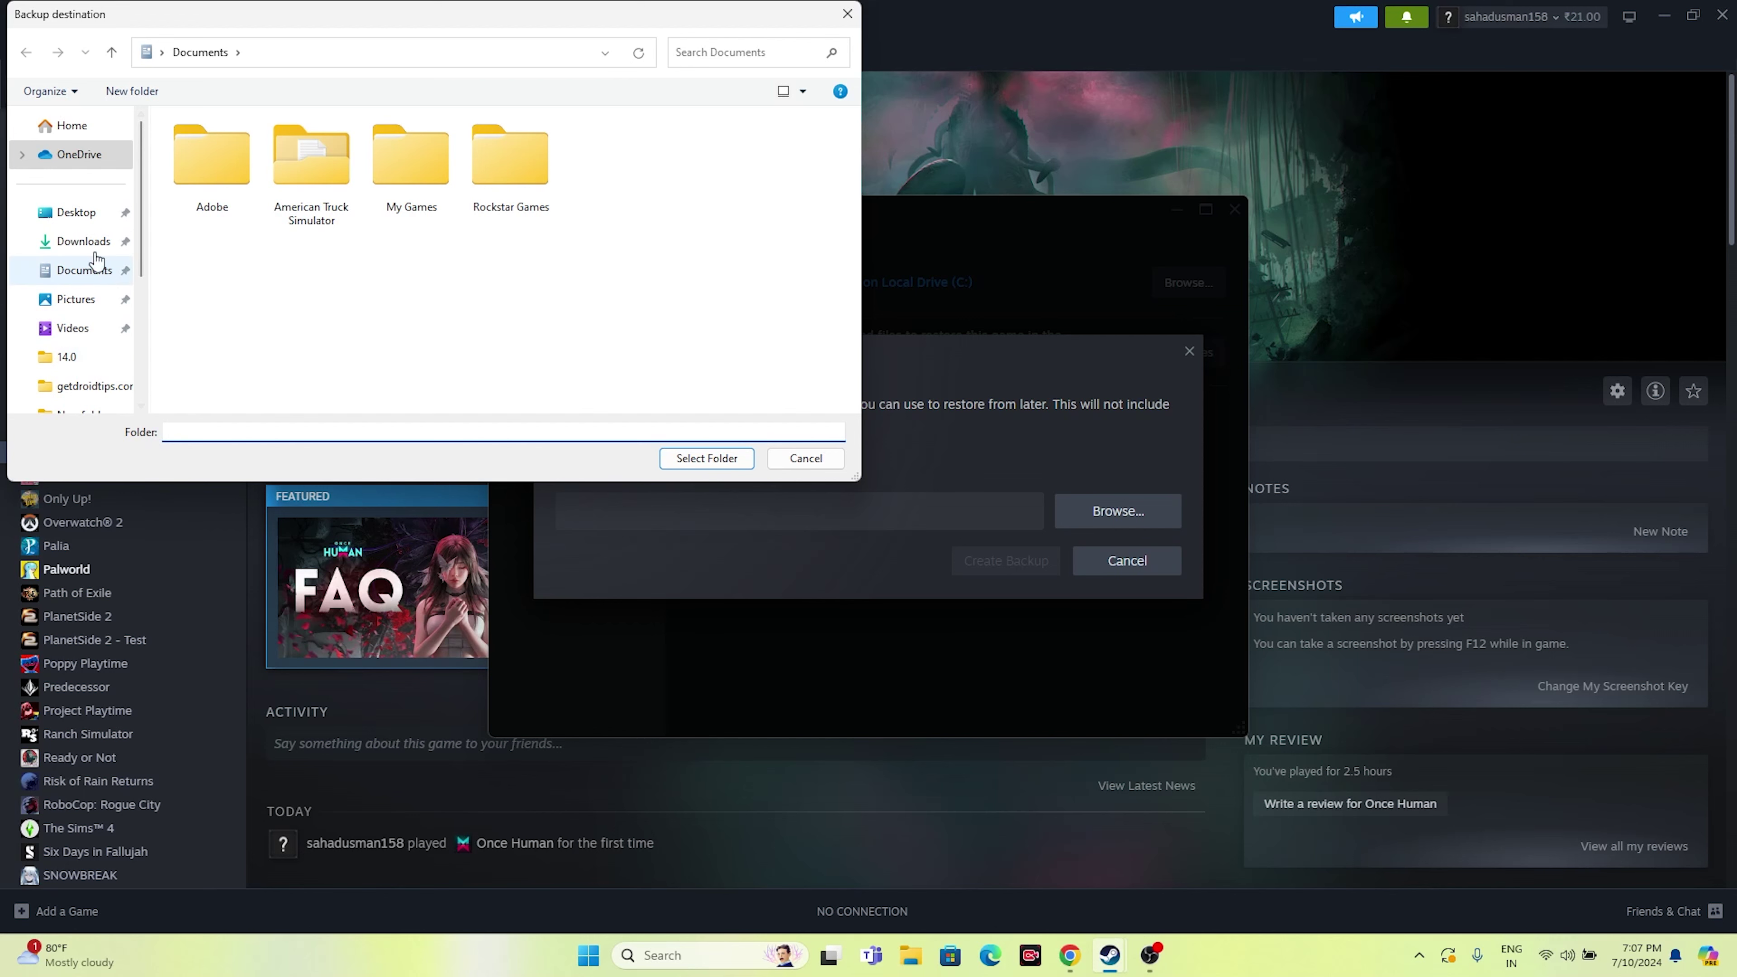
pyautogui.scroll(-5, 96, 260)
pyautogui.scroll(4, 85, 256)
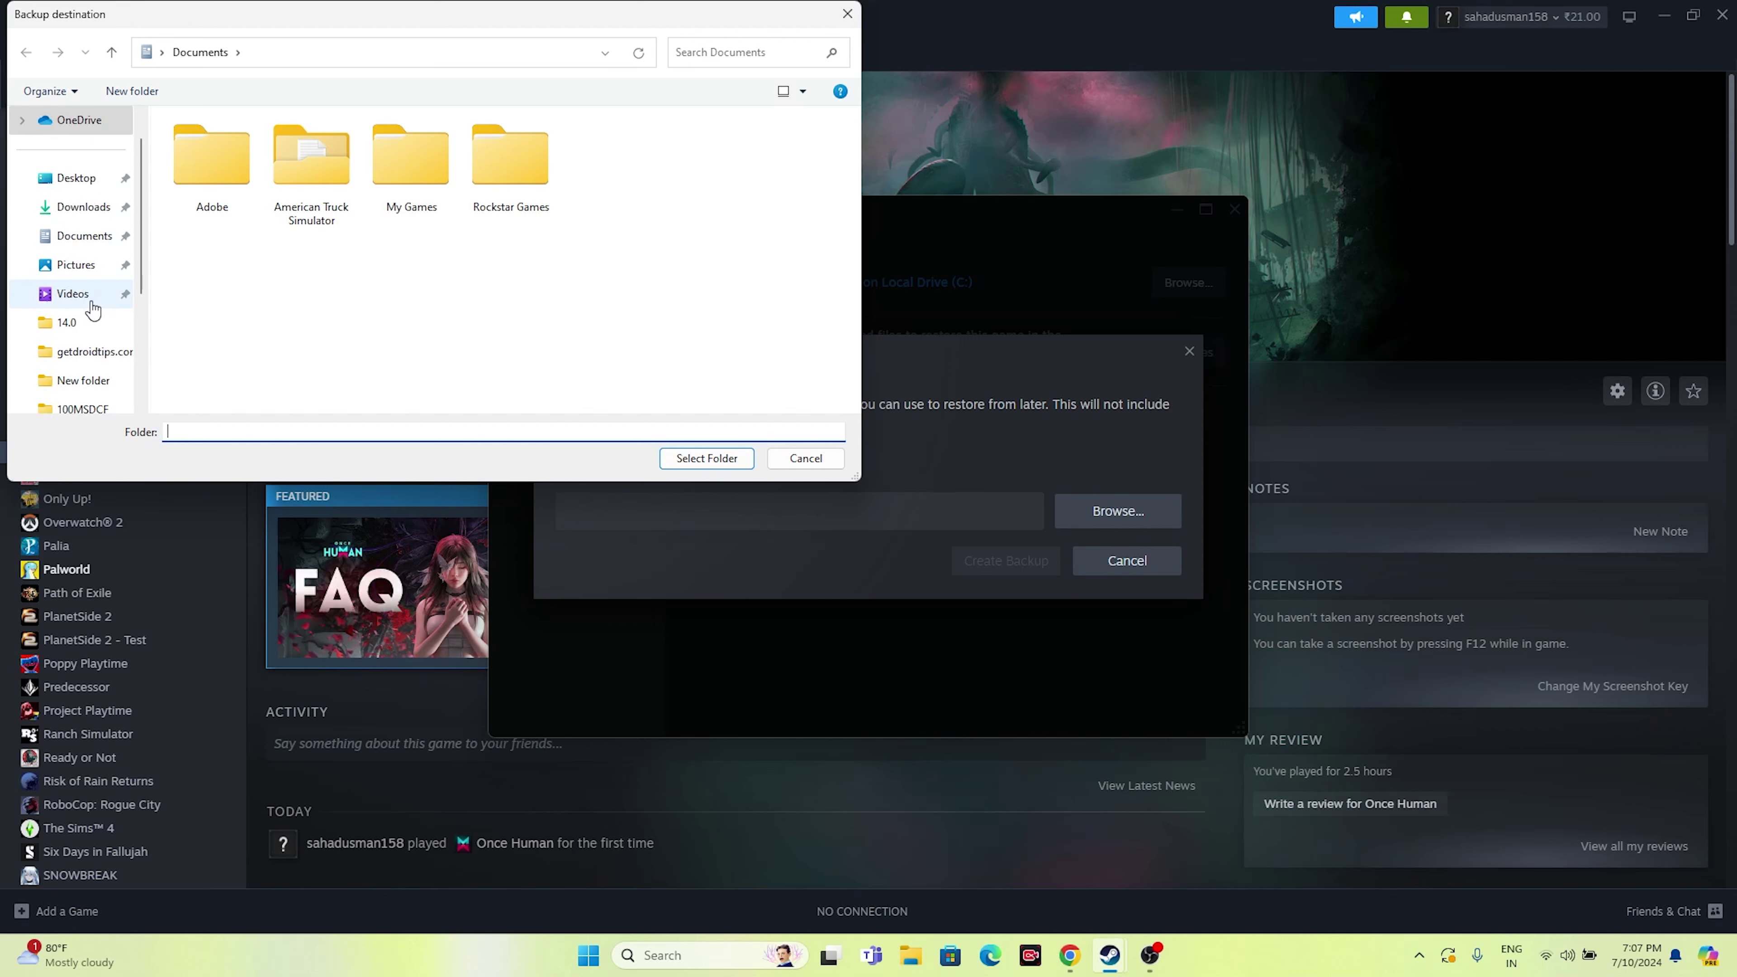
pyautogui.click(663, 468)
pyautogui.click(1015, 568)
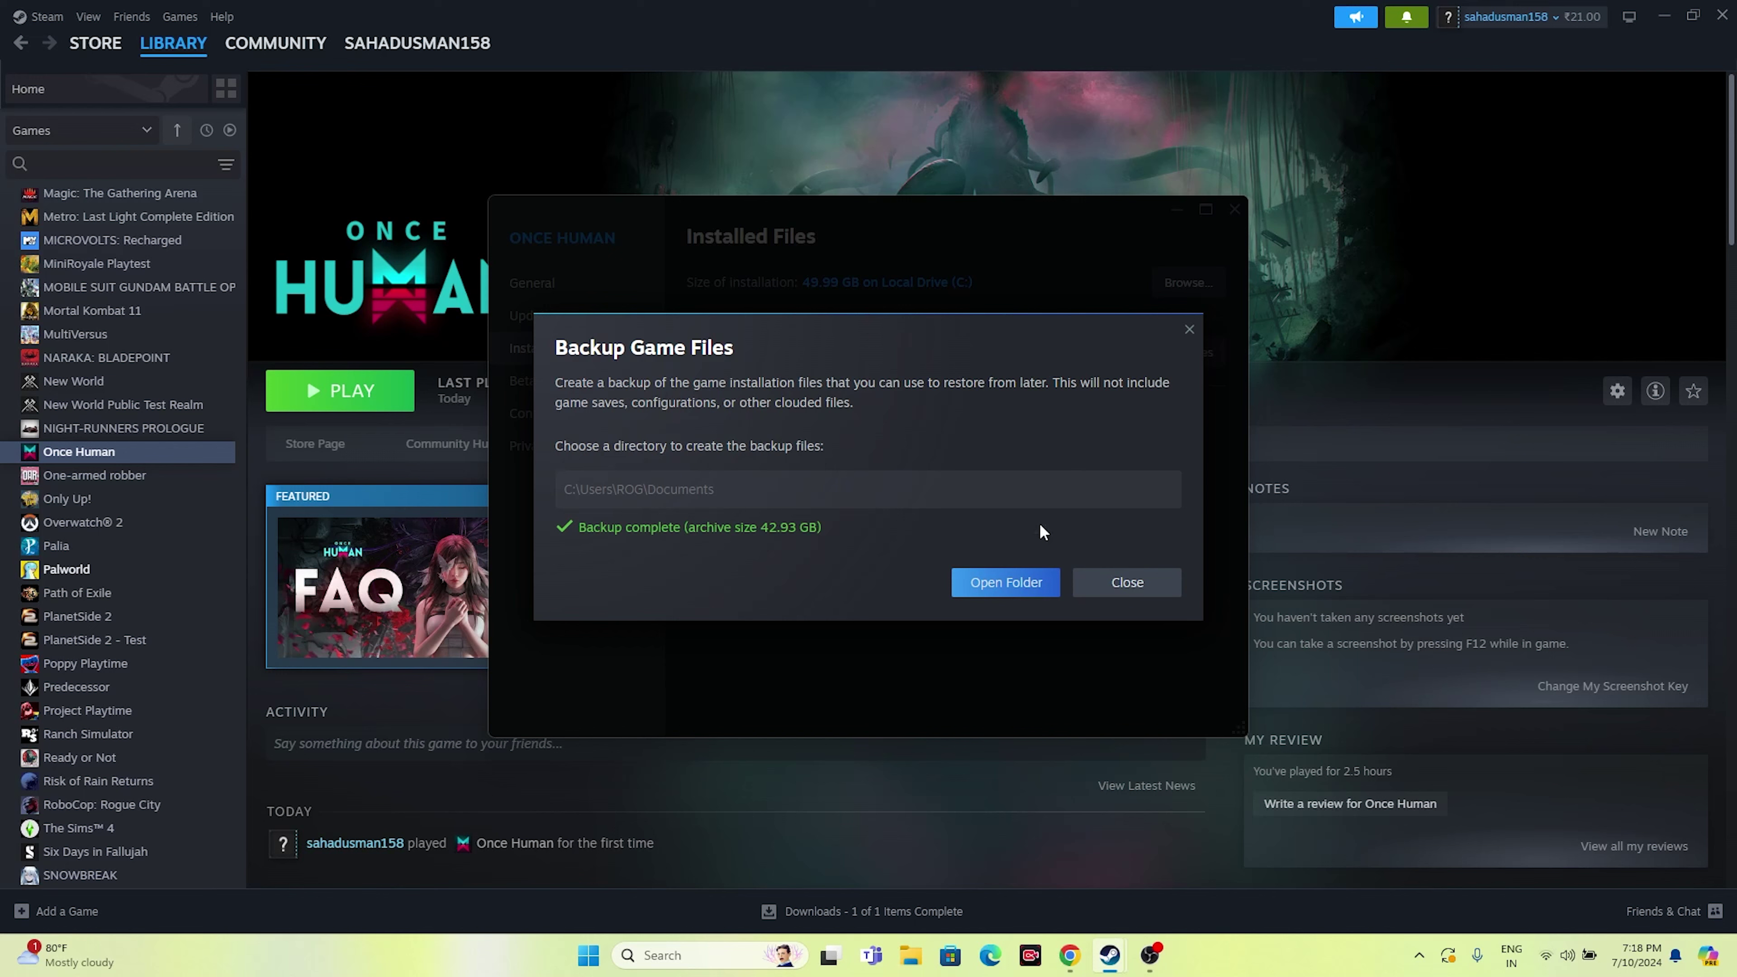
pyautogui.click(1125, 585)
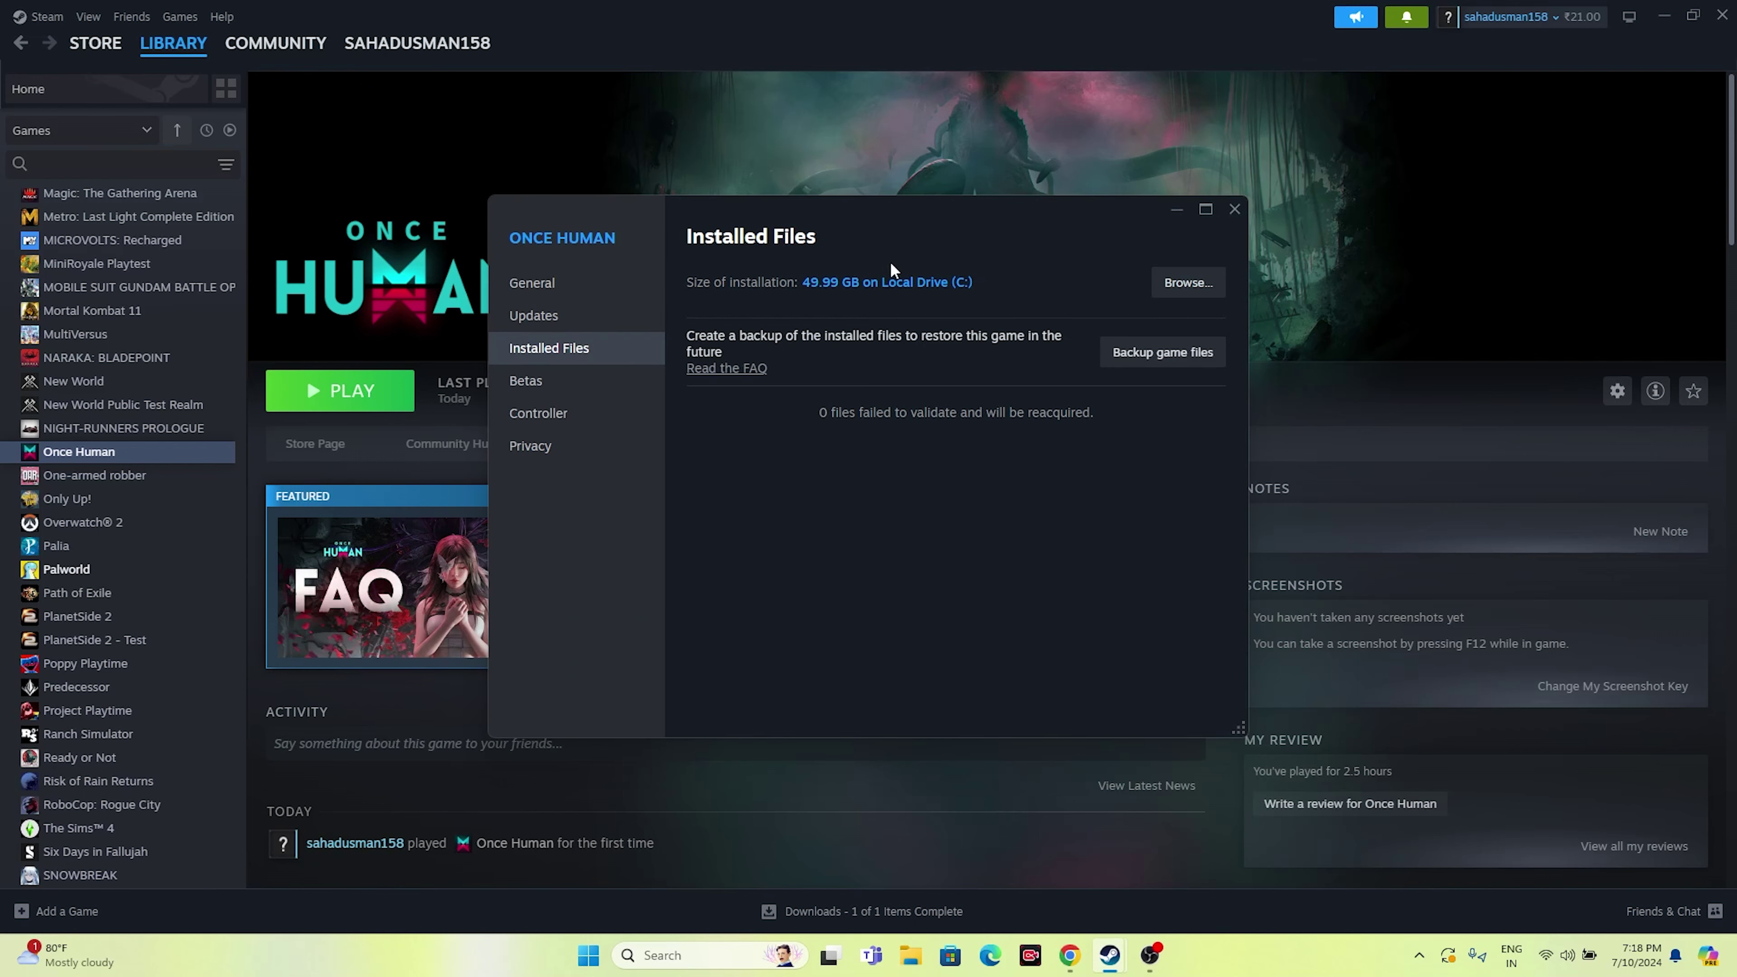
pyautogui.click(1235, 209)
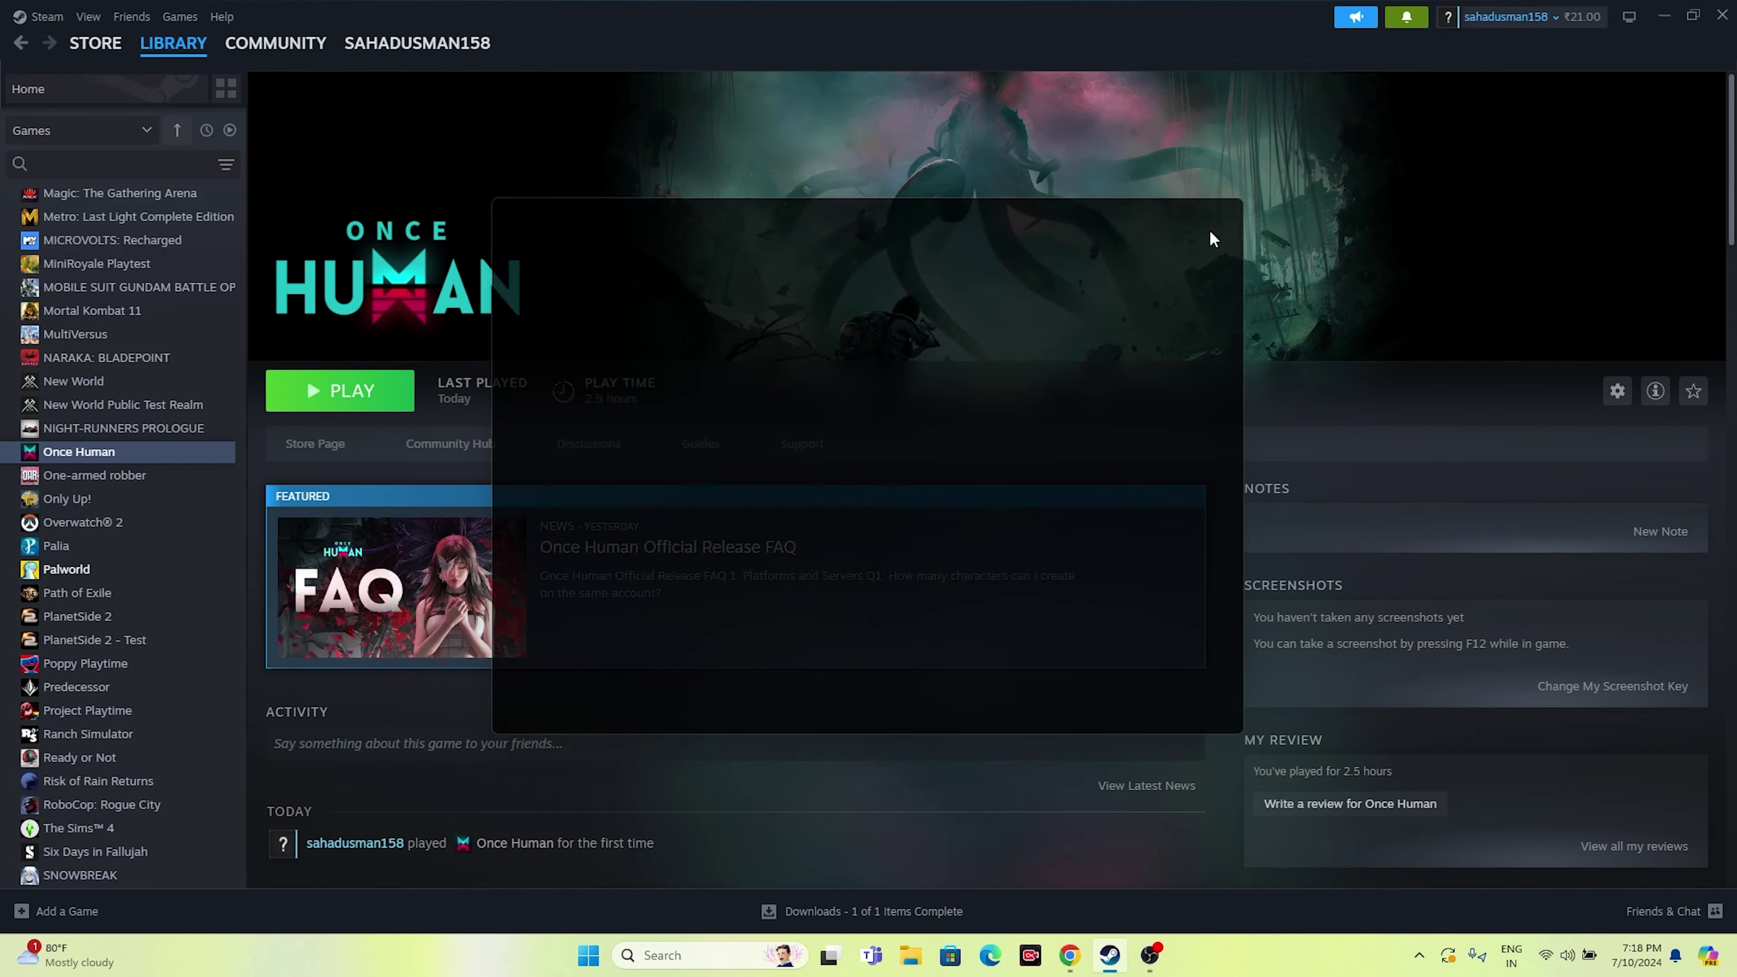